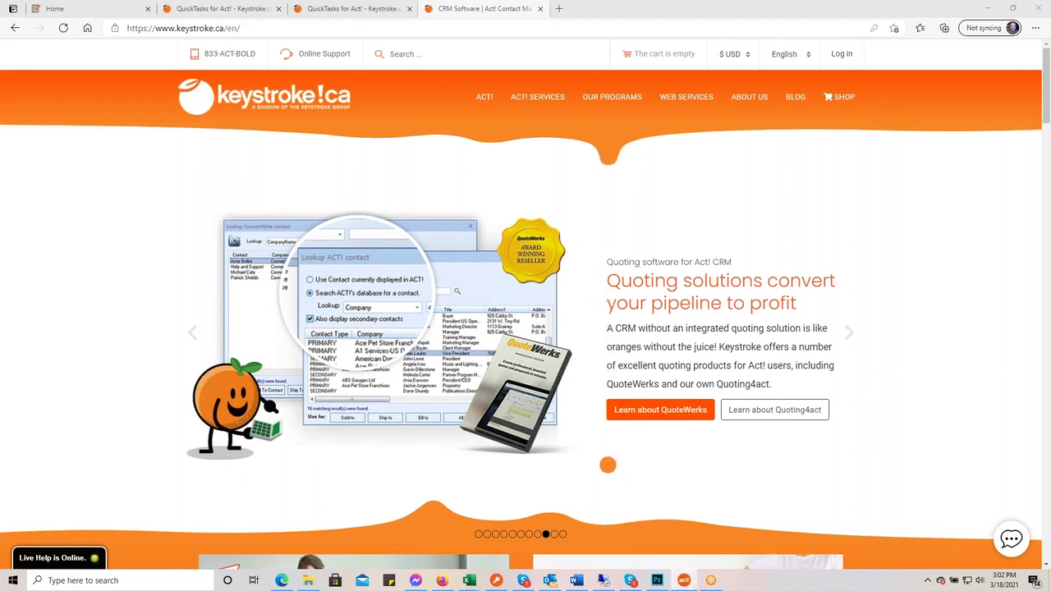
- Maximize Act!, start and cancel a call for the contact, then restore and minimize Act! to reveal the browser
{"action": "left_click_drag", "start_coordinate": [704, 139], "coordinate": [405, 76]}
{"action": "double_click", "coordinate": [405, 76]}
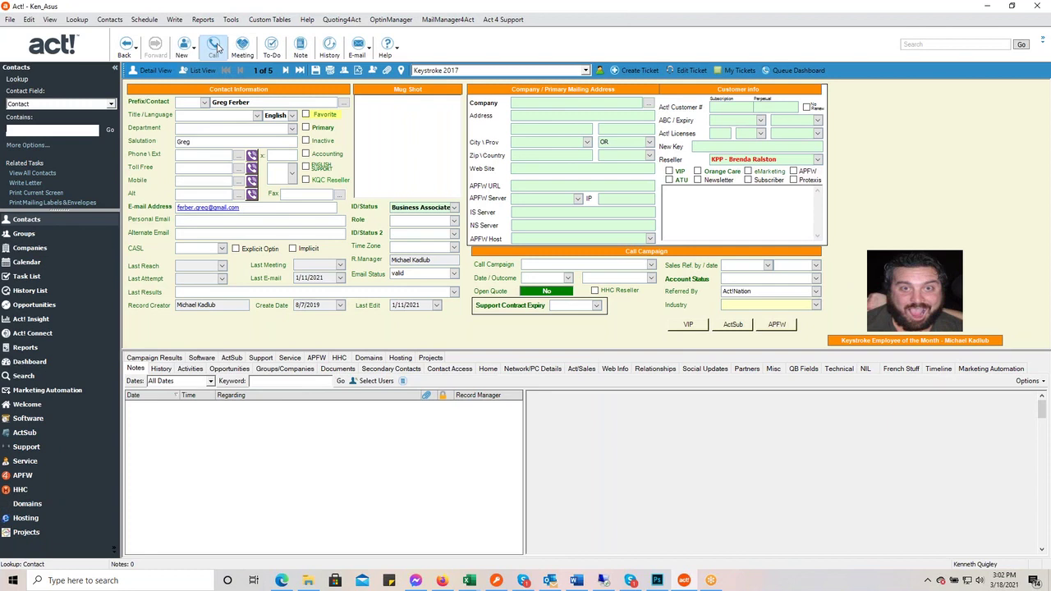
{"action": "left_click", "coordinate": [214, 47]}
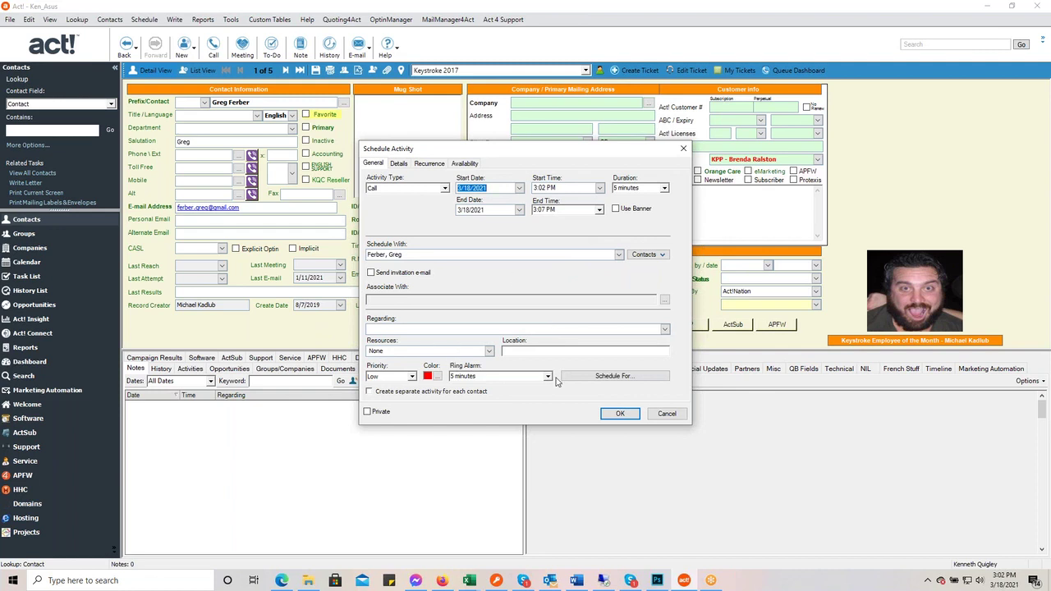
{"action": "left_click", "coordinate": [659, 418]}
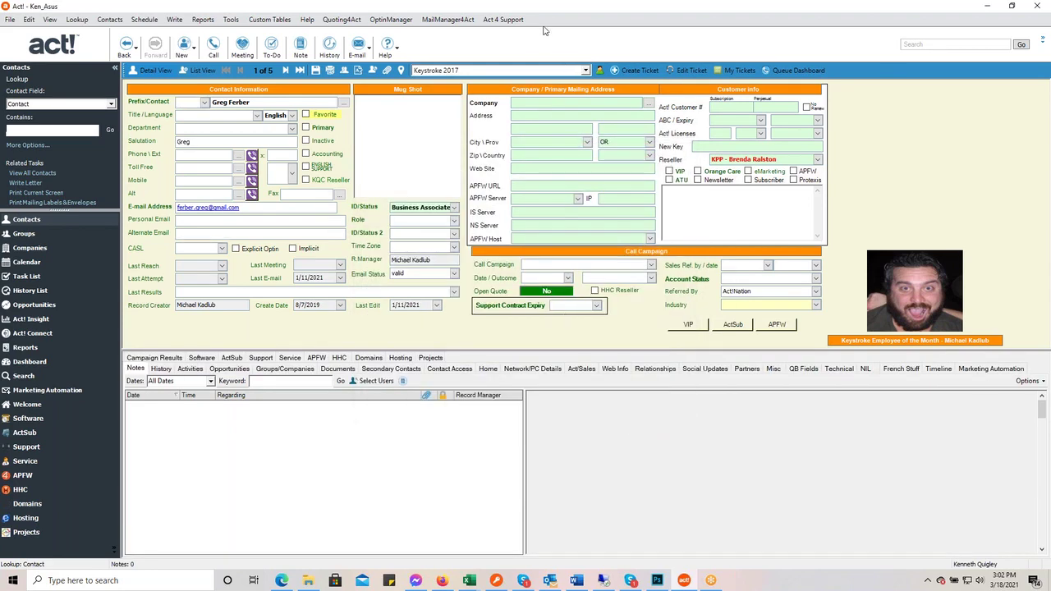
{"action": "double_click", "coordinate": [548, 13]}
{"action": "left_click", "coordinate": [676, 6]}
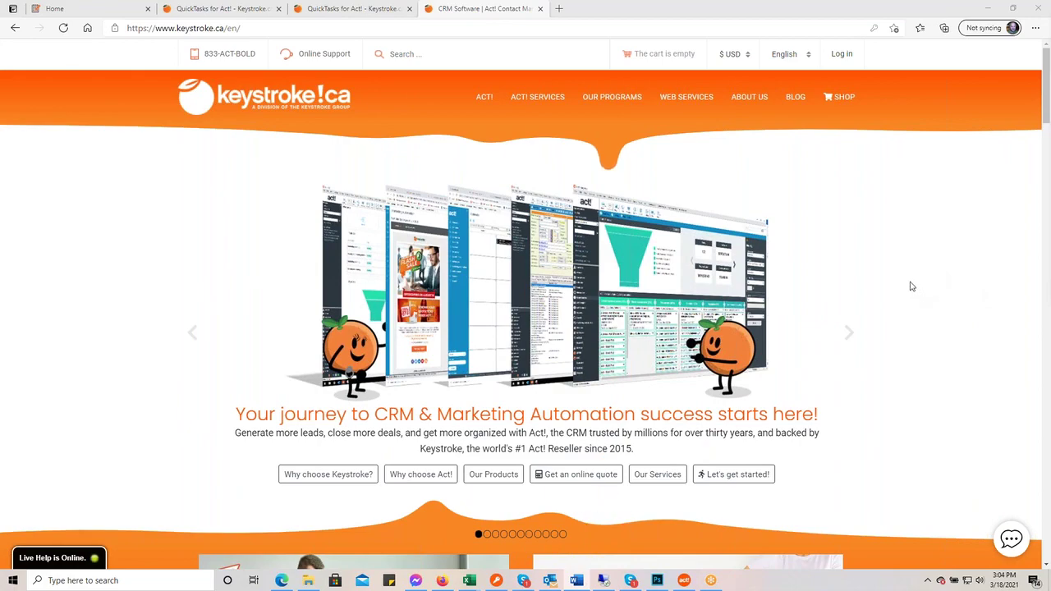
- Scroll through the keystroke.ca home page and drop down the OUR PROGRAMS menu
{"action": "scroll", "coordinate": [911, 285], "scroll_direction": "down", "scroll_amount": 10}
{"action": "scroll", "coordinate": [910, 284], "scroll_direction": "down", "scroll_amount": 3}
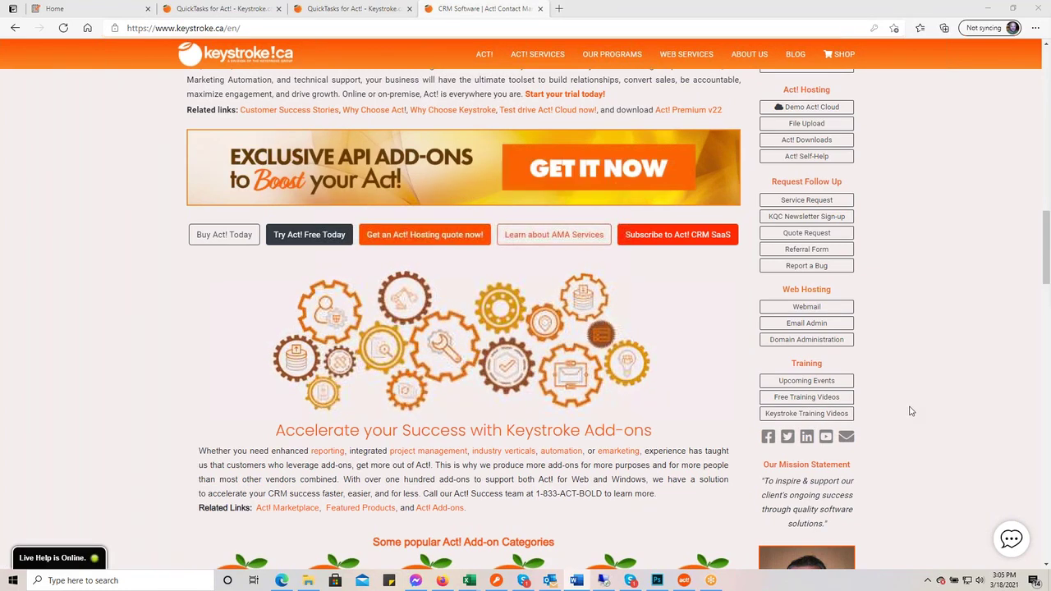
{"action": "scroll", "coordinate": [910, 412], "scroll_direction": "up", "scroll_amount": 7}
{"action": "scroll", "coordinate": [910, 412], "scroll_direction": "up", "scroll_amount": 6}
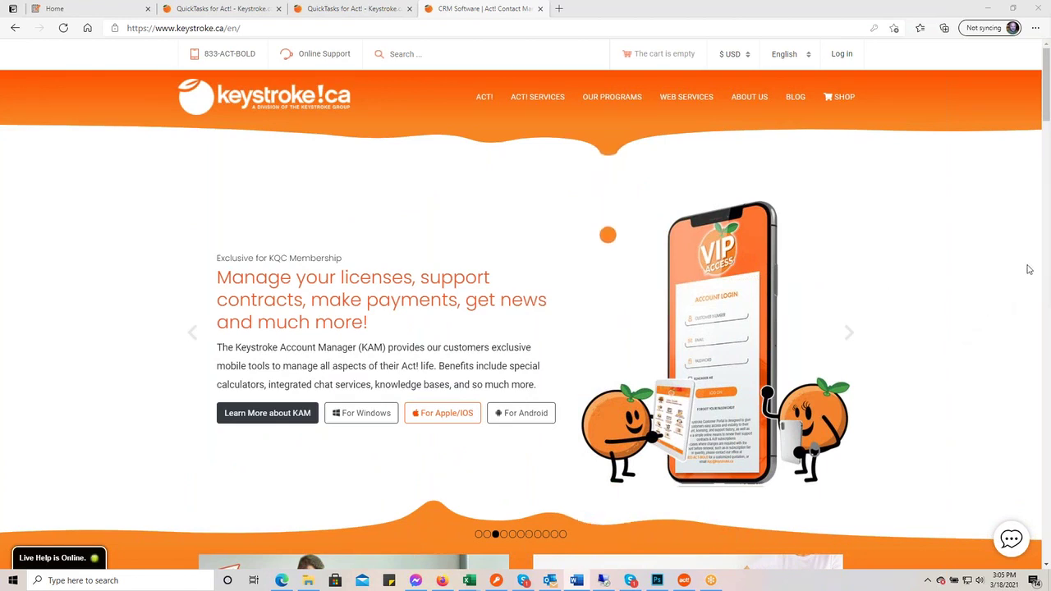
{"action": "mouse_move", "coordinate": [615, 98]}
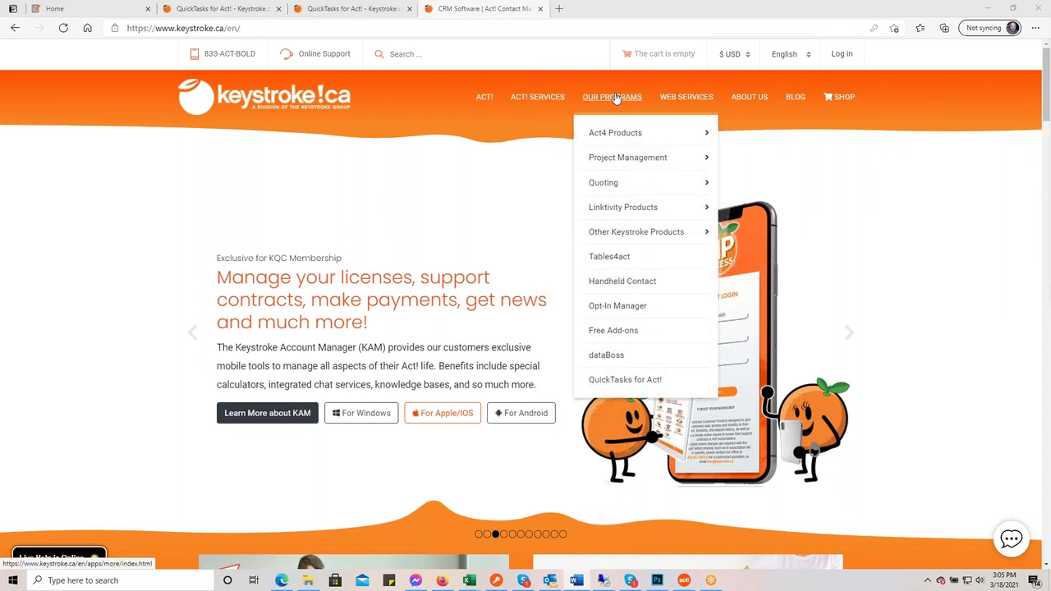
- Go to the QuickTasks for Act! product page and follow its 14-day Trial & Product Manual download link
{"action": "left_click", "coordinate": [663, 382]}
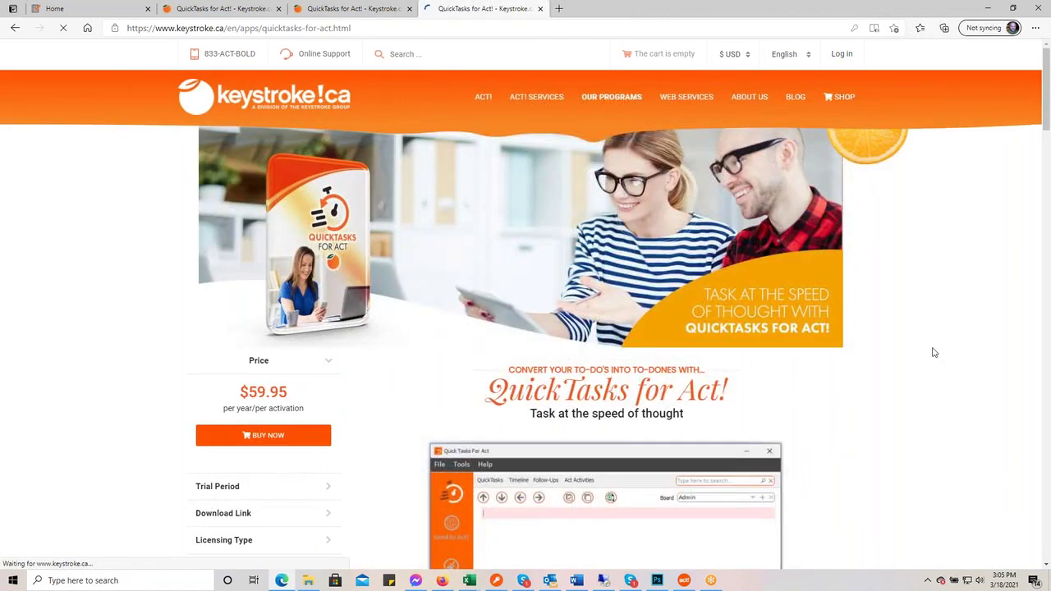
{"action": "scroll", "coordinate": [934, 352], "scroll_direction": "down", "scroll_amount": 6}
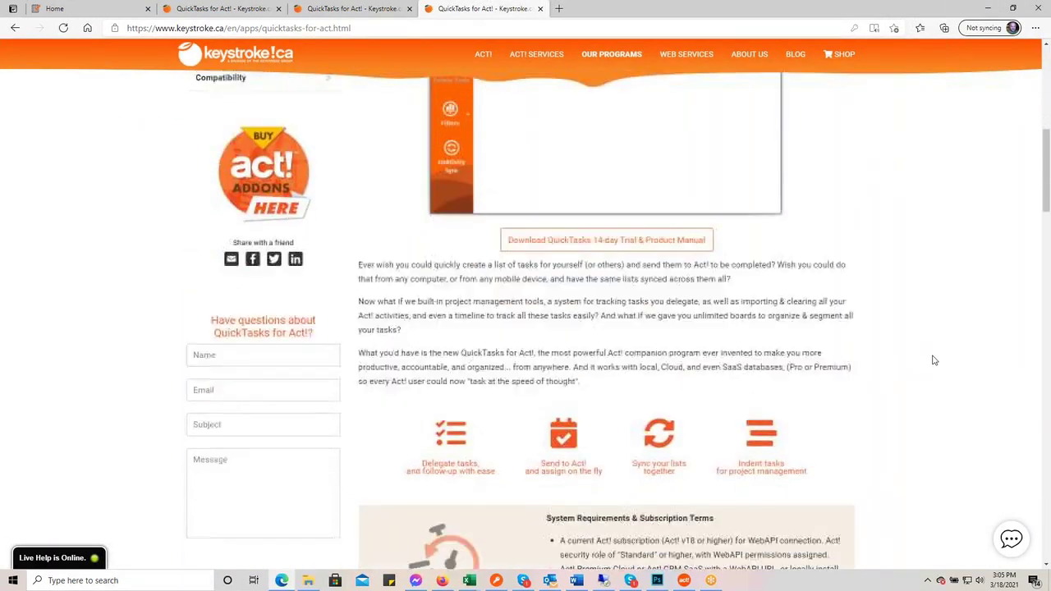
{"action": "scroll", "coordinate": [933, 361], "scroll_direction": "down", "scroll_amount": 5}
{"action": "scroll", "coordinate": [932, 361], "scroll_direction": "up", "scroll_amount": 5}
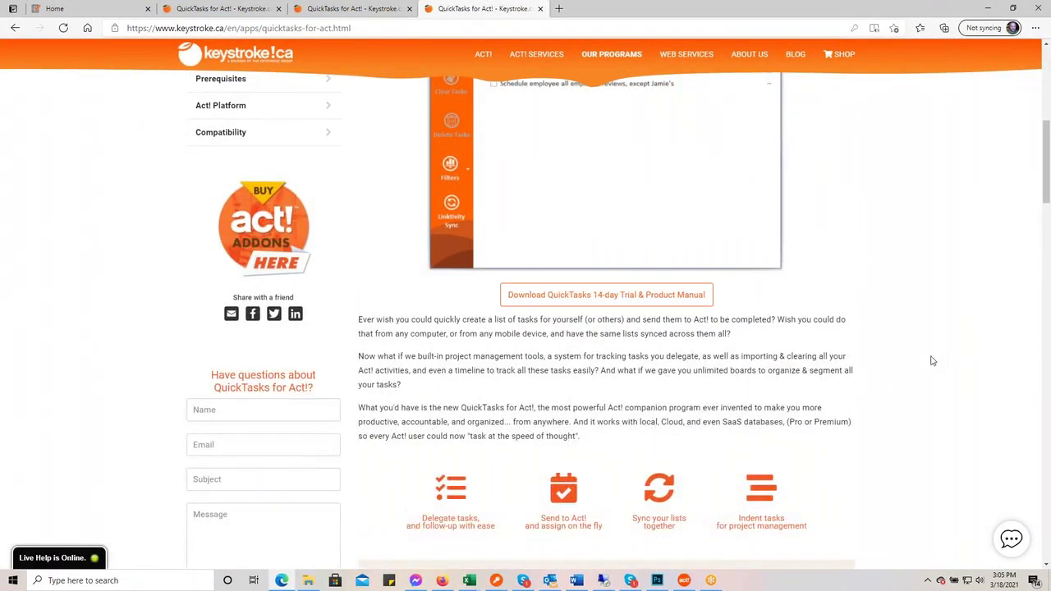
{"action": "left_click", "coordinate": [606, 307]}
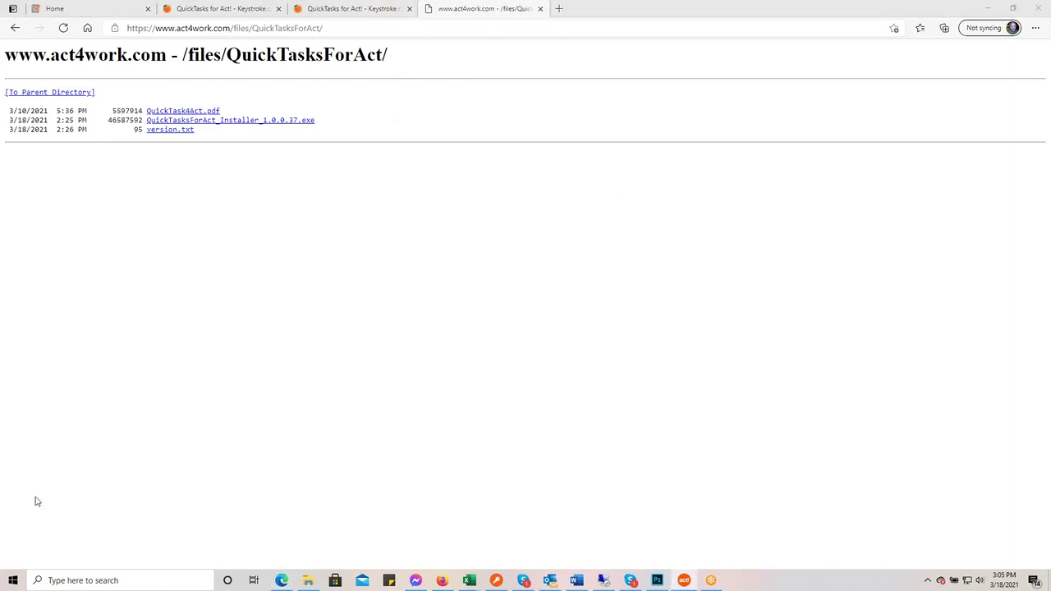
- Open File Explorer at Documents\QuickTasksForAct, showing QuickTasksForAct.sqlite
{"action": "left_click", "coordinate": [577, 581]}
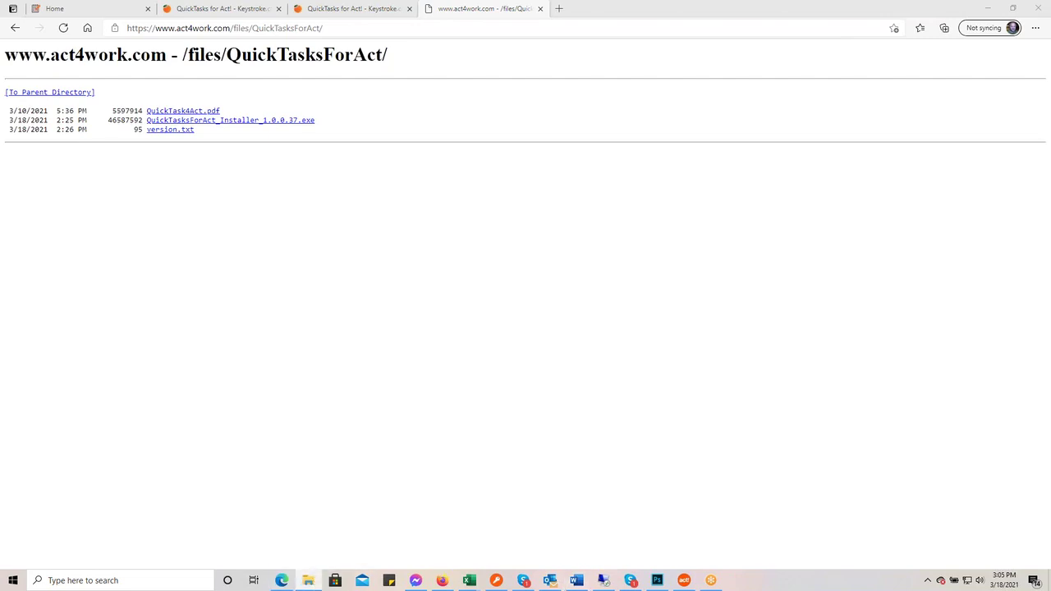
{"action": "left_click", "coordinate": [308, 580]}
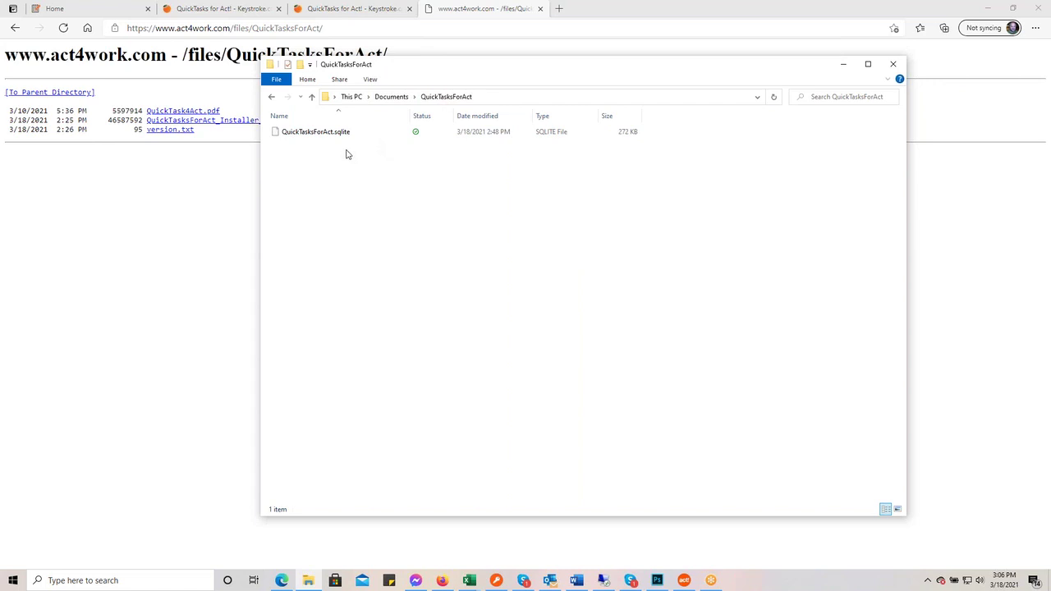
- Delete the old QuickTasksForAct.sqlite database, then launch QuickTasks for Act! from the Start menu
{"action": "left_click", "coordinate": [319, 134]}
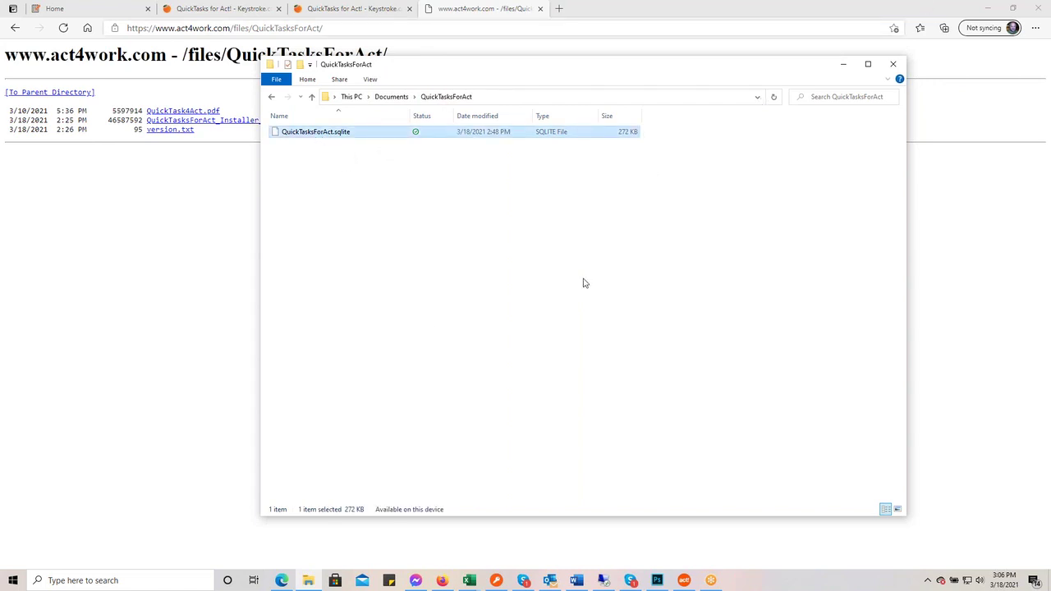
{"action": "key", "text": "Delete"}
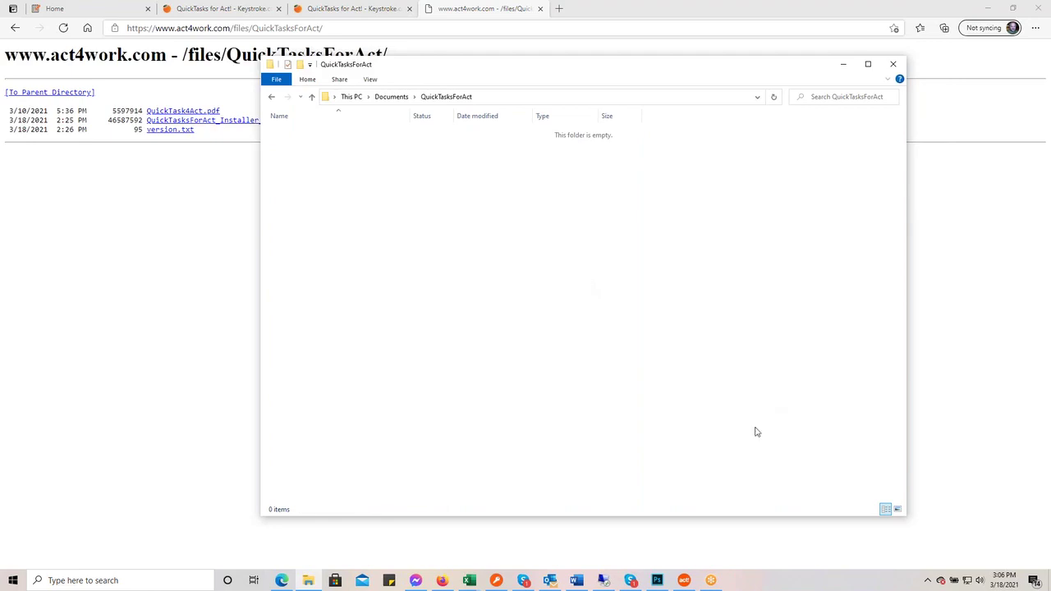
{"action": "left_click", "coordinate": [13, 584]}
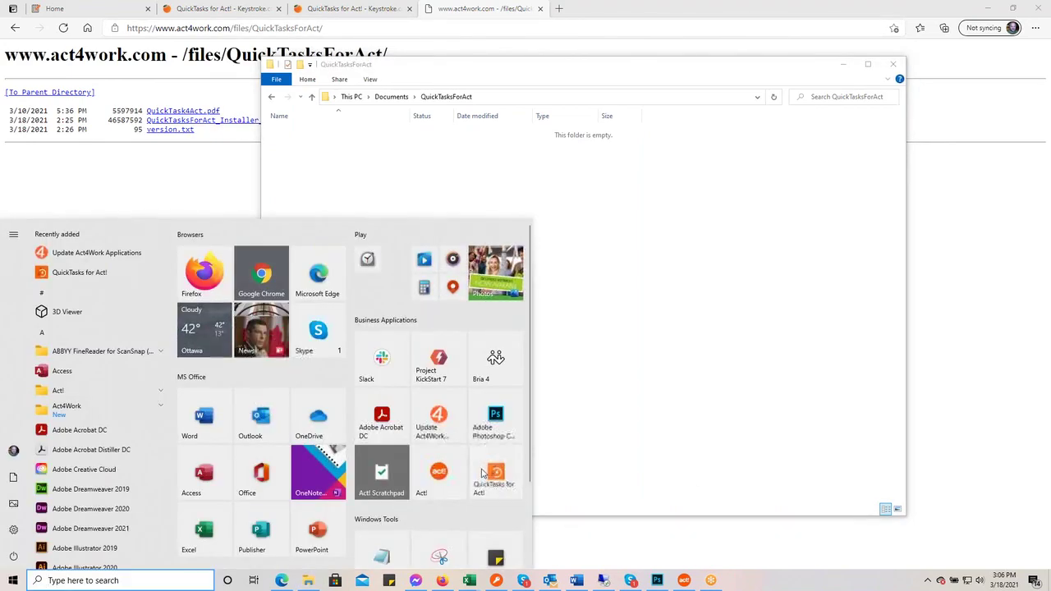
{"action": "left_click", "coordinate": [718, 483]}
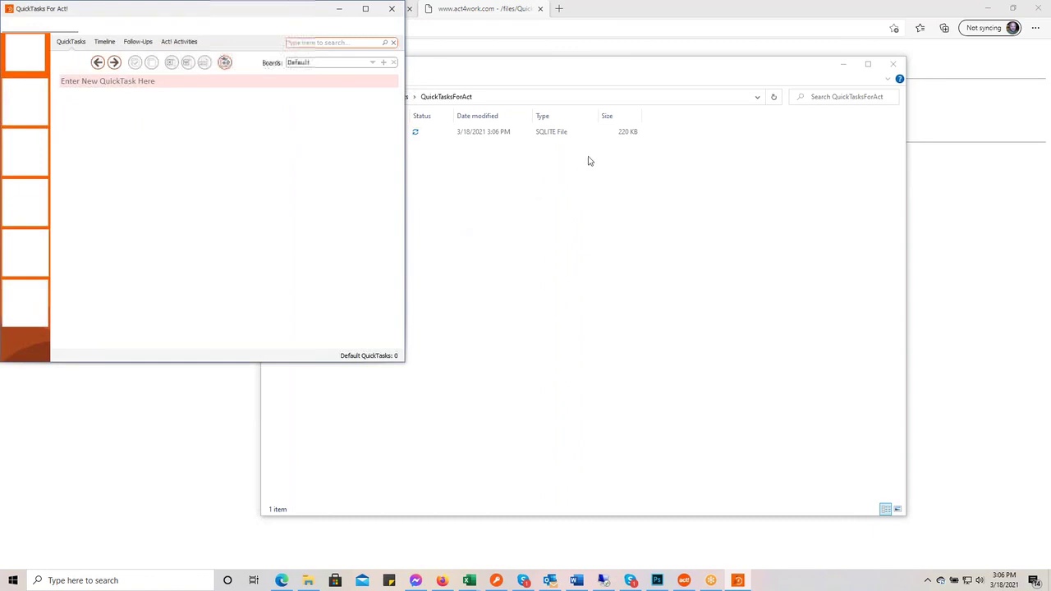
- Close File Explorer, then centre the QuickTasks window over the browser and widen it
{"action": "left_click", "coordinate": [898, 75]}
{"action": "left_click", "coordinate": [897, 71]}
{"action": "mouse_move", "coordinate": [244, 9]}
{"action": "left_mouse_down"}
{"action": "mouse_move", "coordinate": [507, 76]}
{"action": "mouse_move", "coordinate": [577, 108]}
{"action": "left_mouse_up"}
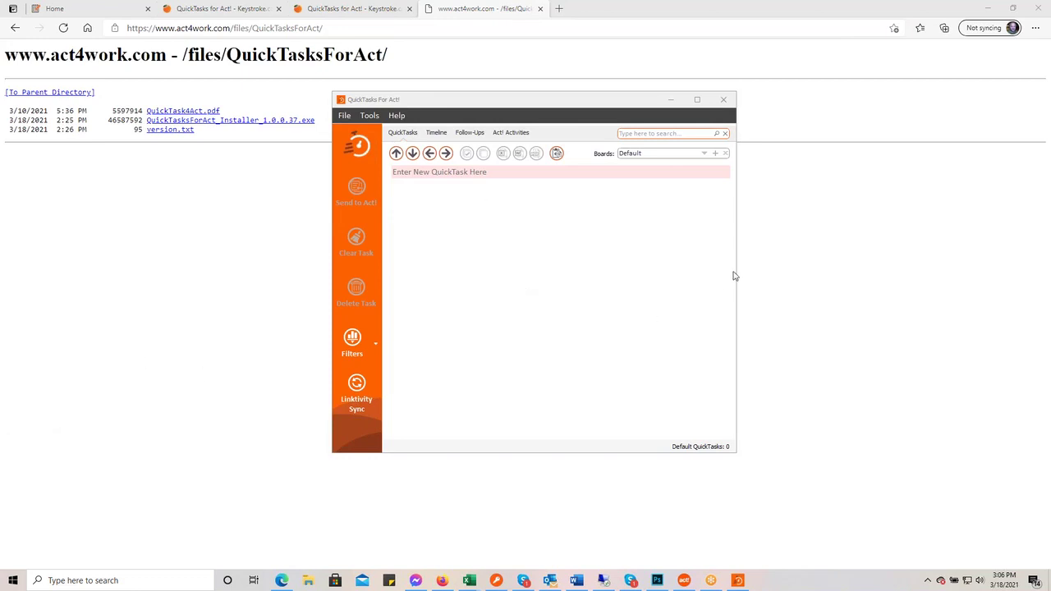
{"action": "left_click_drag", "start_coordinate": [736, 277], "coordinate": [927, 267]}
{"action": "left_click_drag", "start_coordinate": [611, 102], "coordinate": [510, 92]}
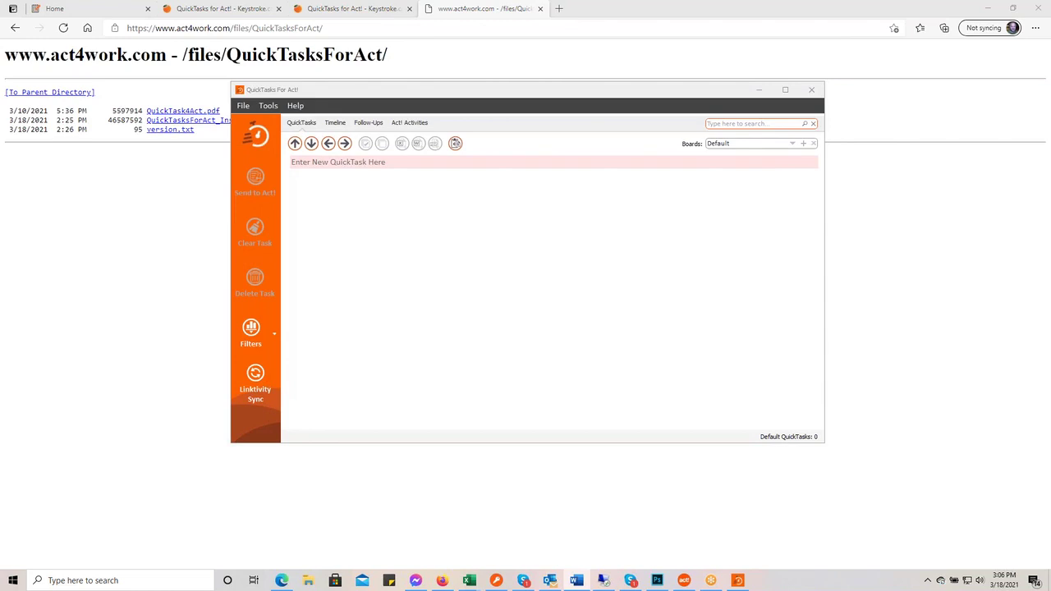
- In Preferences, set the Act! connection to Web API and enter the sync.kqc.ca/act.web.api64 URL and username
{"action": "left_click", "coordinate": [268, 106]}
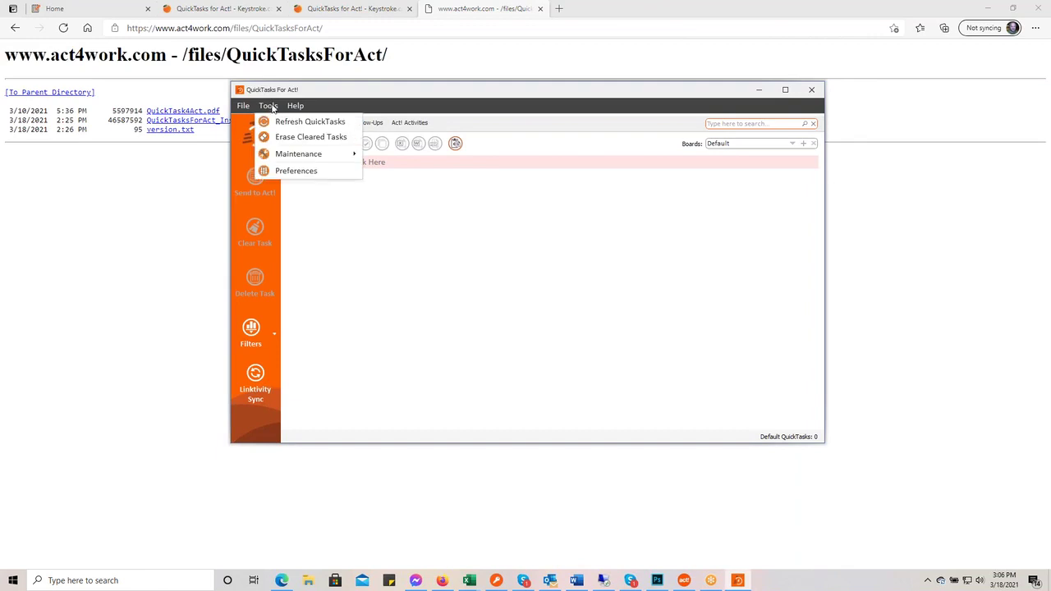
{"action": "left_click", "coordinate": [308, 175]}
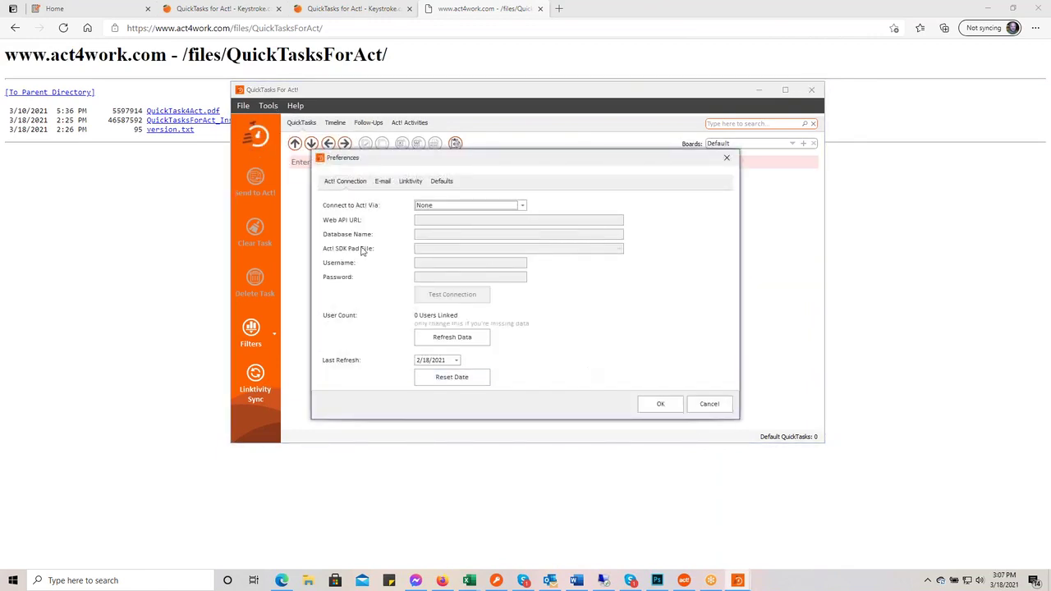
{"action": "left_click", "coordinate": [522, 206]}
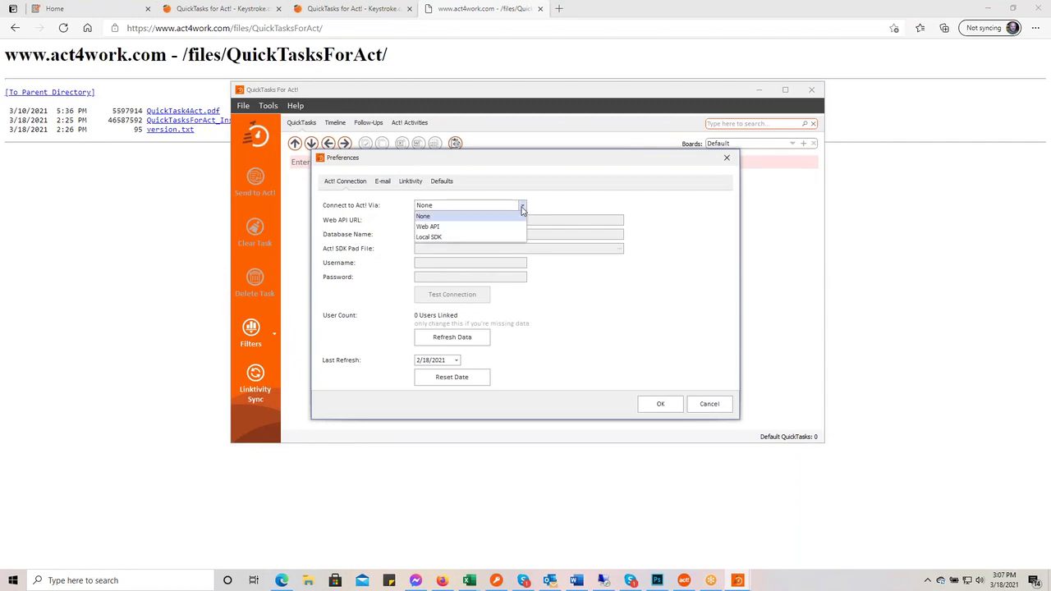
{"action": "left_click", "coordinate": [476, 227]}
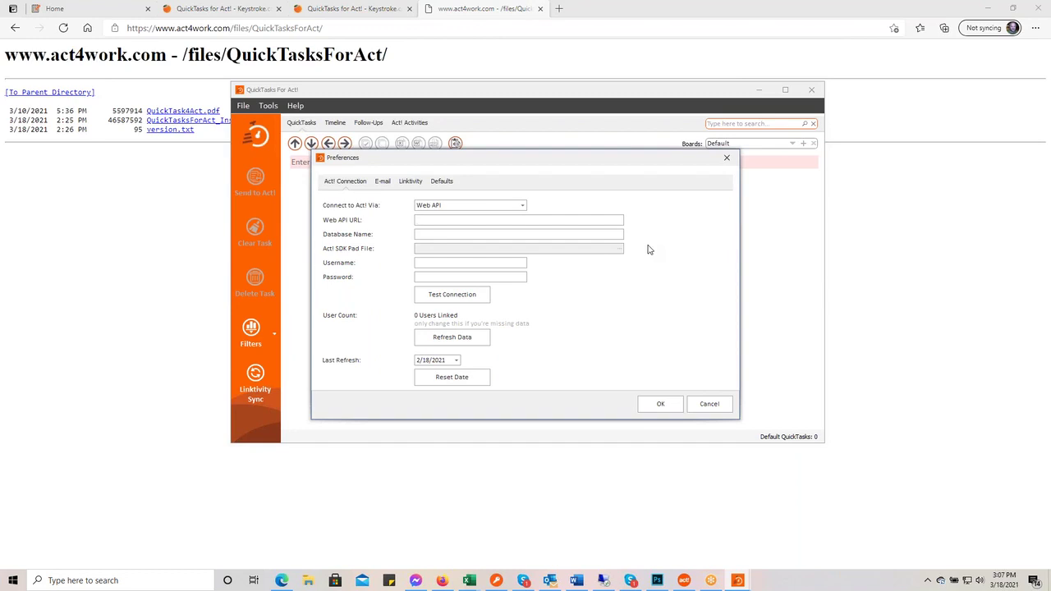
{"action": "type", "text": "https://"}
{"action": "type", "text": "sync"}
{"action": "type", "text": ".kqc.ca"}
{"action": "type", "text": "/act.web"}
{"action": "type", "text": ".api."}
{"action": "type", "text": "64"}
{"action": "type", "text": "Kenneth"}
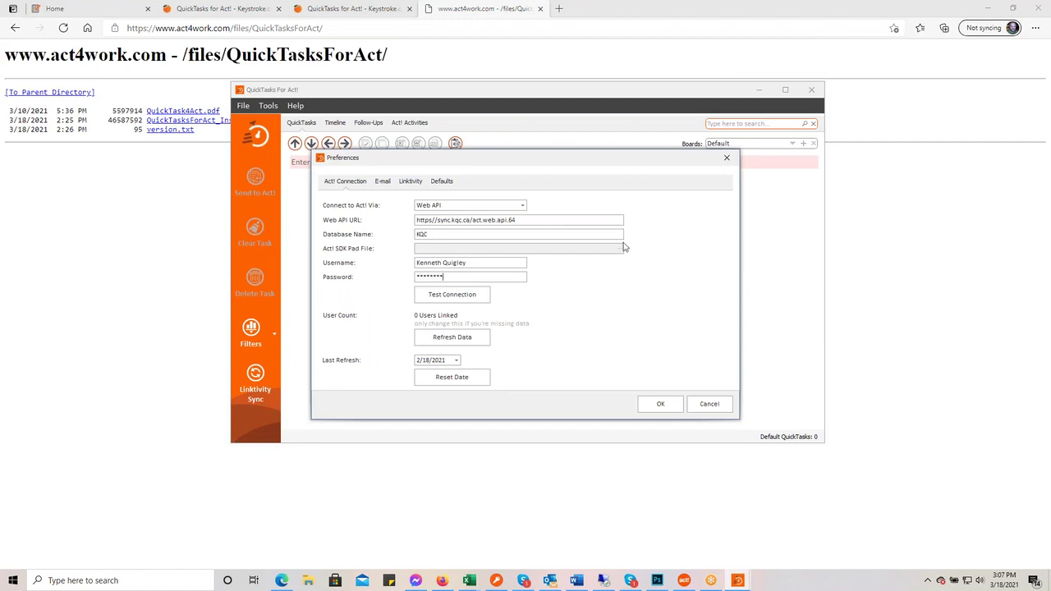
- Keep Web API, add the missing colon after https in the URL, and get a successful connection test
{"action": "left_click", "coordinate": [521, 207]}
{"action": "left_click", "coordinate": [564, 201]}
{"action": "left_click", "coordinate": [466, 297]}
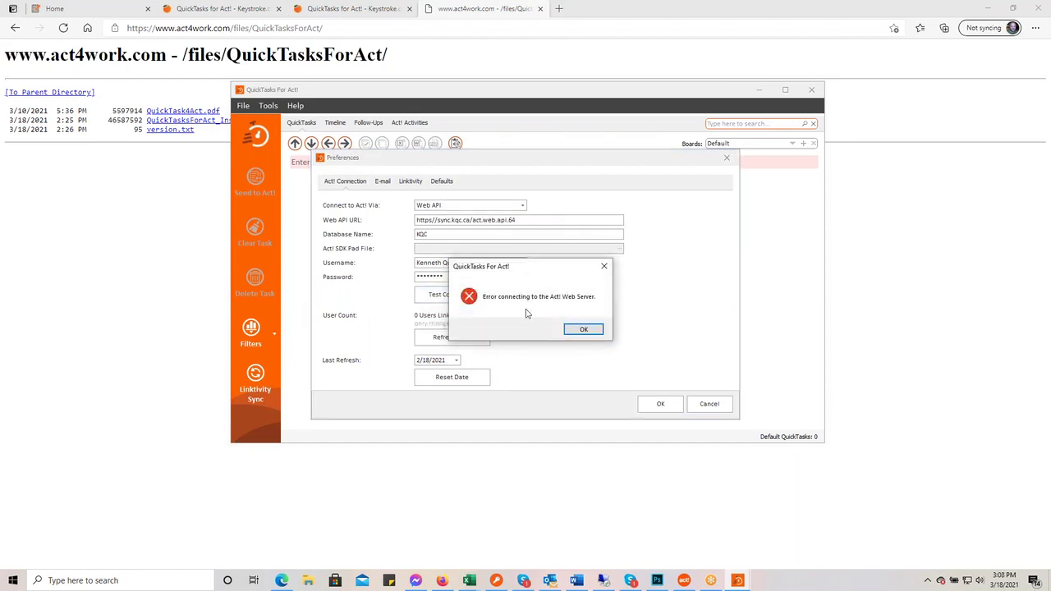
{"action": "left_click", "coordinate": [586, 328]}
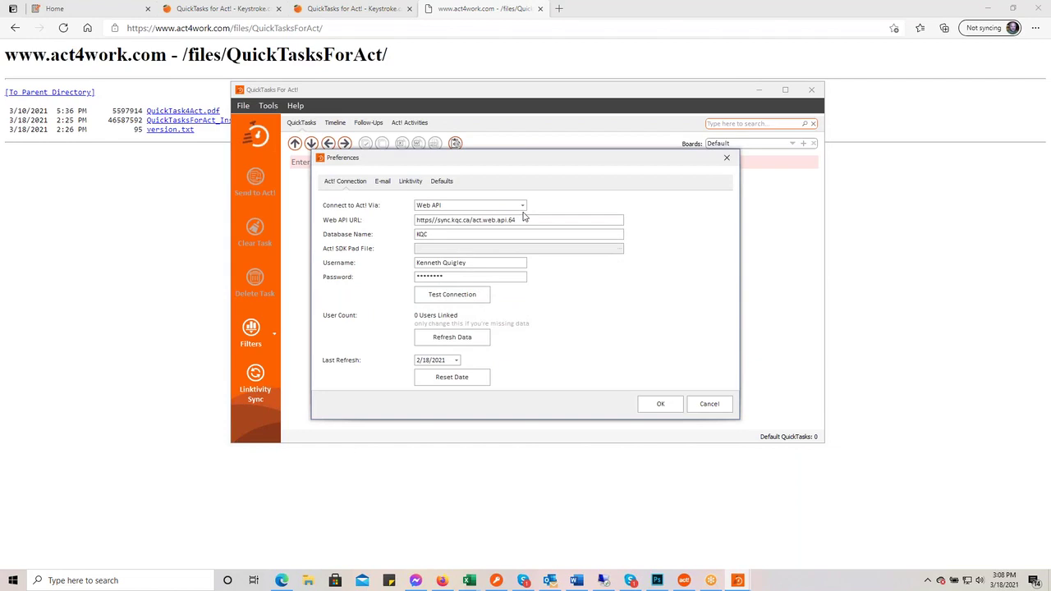
{"action": "left_click", "coordinate": [434, 220]}
{"action": "type", "text": ":"}
{"action": "left_click", "coordinate": [474, 296]}
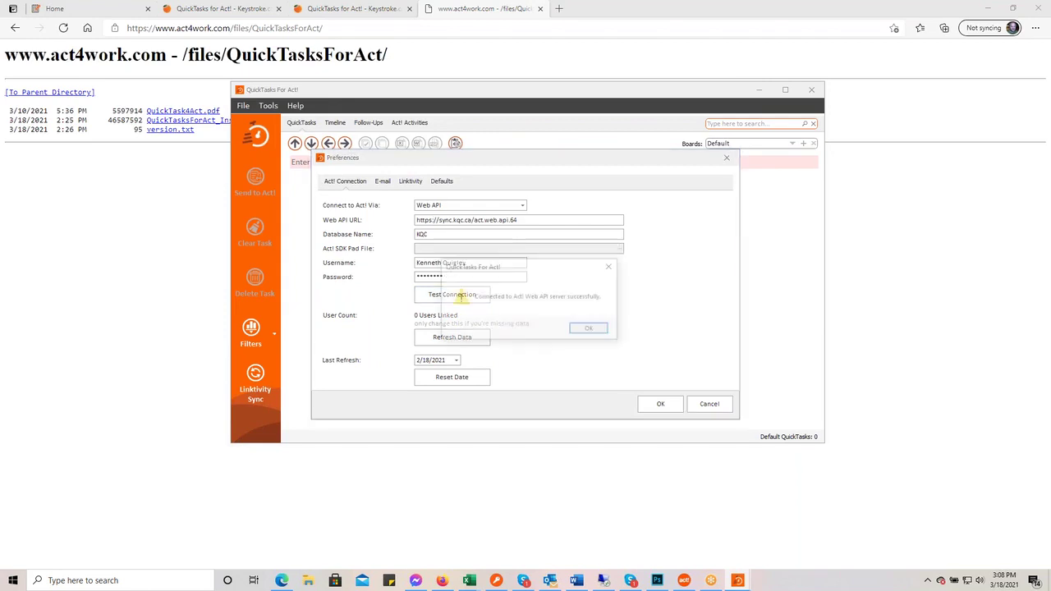
{"action": "left_click", "coordinate": [591, 331]}
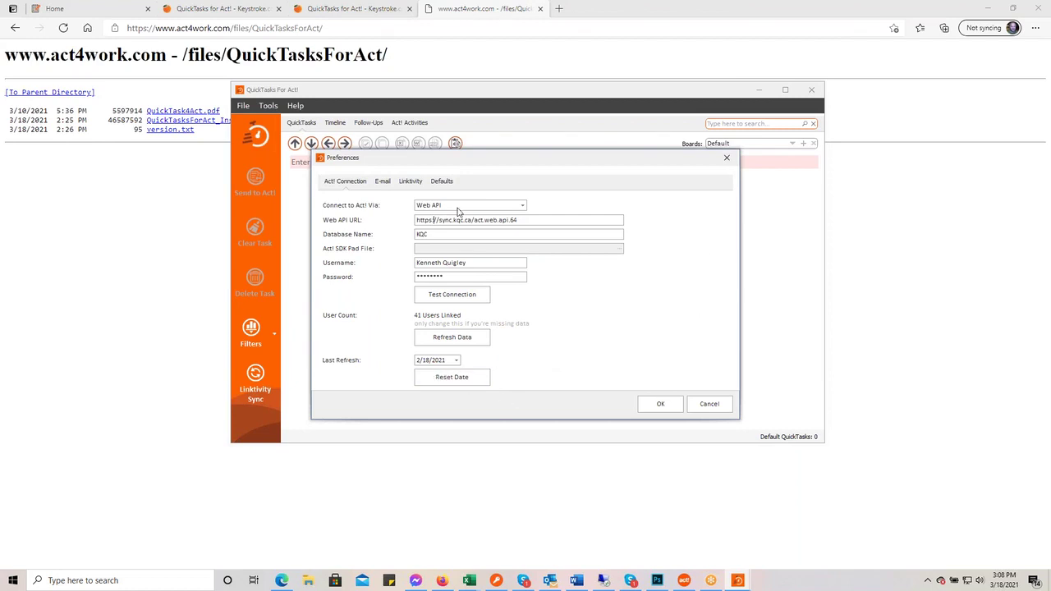
- Enter smtp.office365.com as the SMTP server, plus the sender's name and e-mail address
{"action": "left_click", "coordinate": [394, 186]}
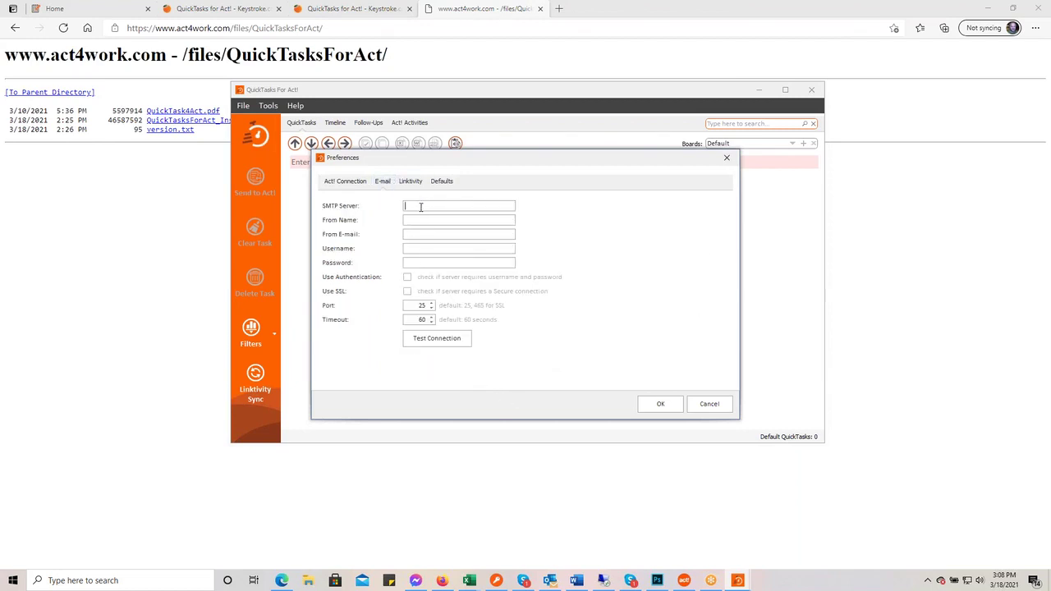
{"action": "left_click", "coordinate": [420, 207]}
{"action": "type", "text": "sma"}
{"action": "key", "text": "BackSpace"}
{"action": "type", "text": "mtp"}
{"action": "type", "text": "."}
{"action": "type", "text": "."}
{"action": "type", "text": "office"}
{"action": "type", "text": "365"}
{"action": "type", "text": ".com"}
{"action": "key", "text": "Tab"}
- Use the sender address as username, enter the password, enable authentication and SSL, and set port 587
{"action": "left_click_drag", "start_coordinate": [461, 234], "coordinate": [408, 237]}
{"action": "key", "text": "ctrl+c"}
{"action": "left_click", "coordinate": [427, 249]}
{"action": "key", "text": "ctrl+v"}
{"action": "left_click", "coordinate": [424, 263]}
{"action": "type", "text": "**********"}
{"action": "left_click", "coordinate": [408, 278]}
{"action": "left_click", "coordinate": [407, 291]}
{"action": "double_click", "coordinate": [410, 306]}
{"action": "type", "text": "587"}
- Send a successful test e-mail, then go to the Linktivity settings
{"action": "left_click", "coordinate": [435, 339]}
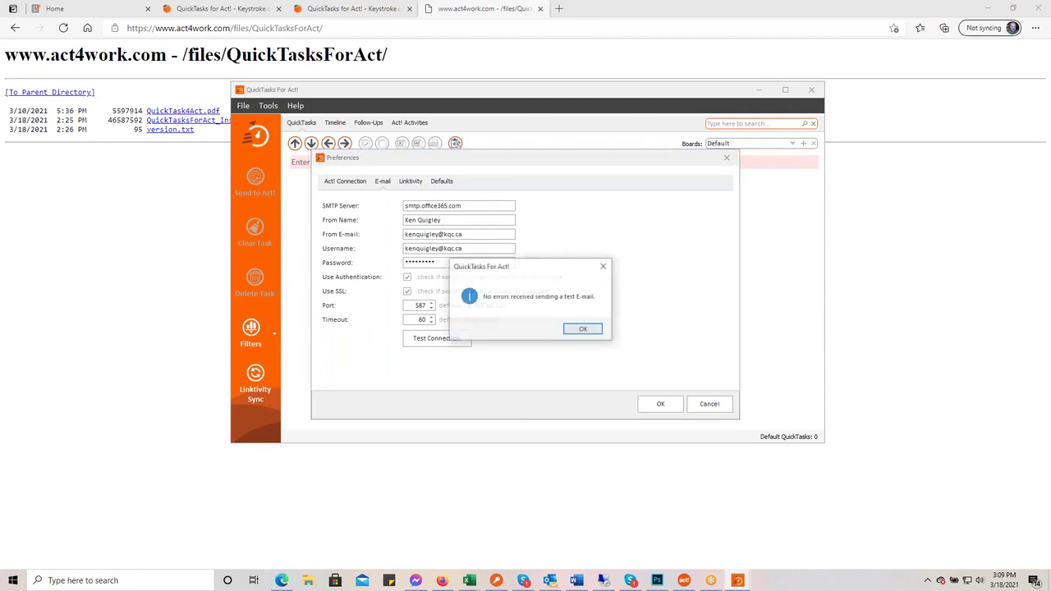
{"action": "left_click", "coordinate": [592, 329]}
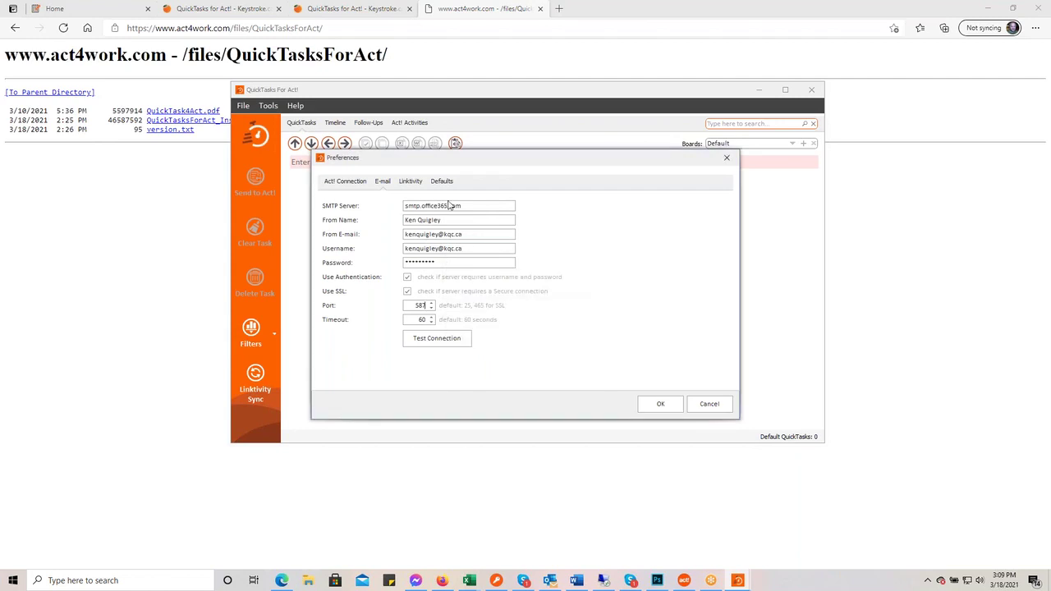
{"action": "left_click", "coordinate": [411, 180]}
- Put the cursor in the empty Linktivity Username field
{"action": "left_click", "coordinate": [409, 255]}
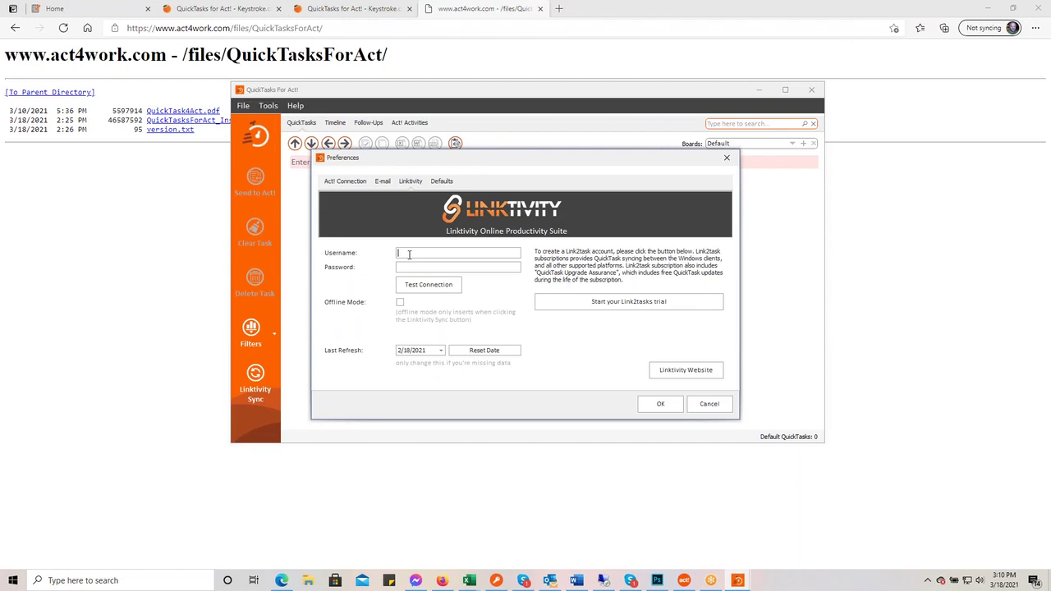
- Enter the Linktivity account e-mail and password, then confirm the successful login test
{"action": "key", "text": "Tab"}
{"action": "type", "text": "•••••••"}
{"action": "key", "text": "Tab"}
{"action": "left_click", "coordinate": [416, 283]}
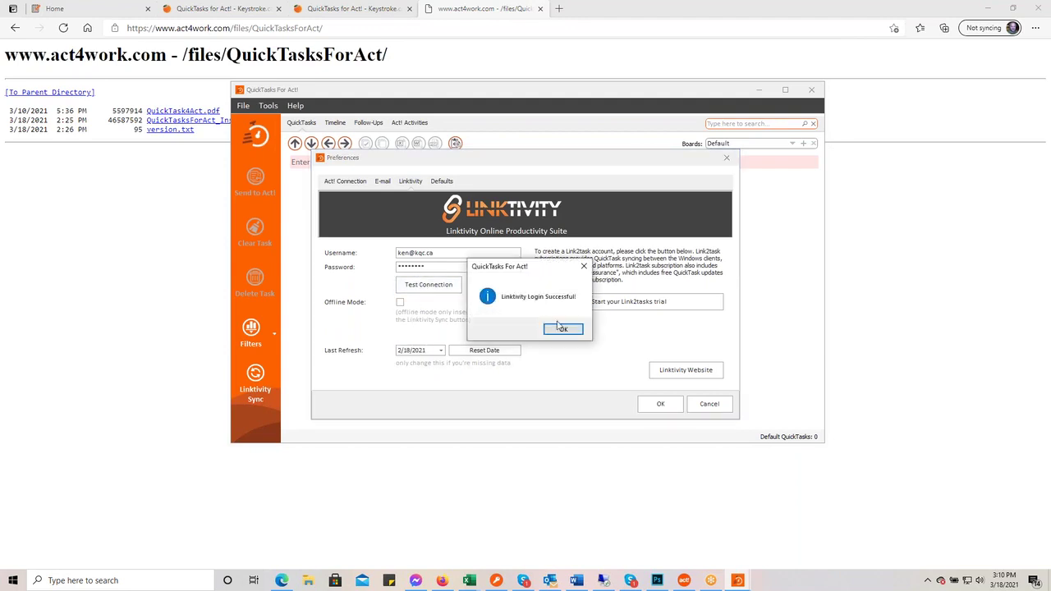
{"action": "left_click", "coordinate": [563, 330]}
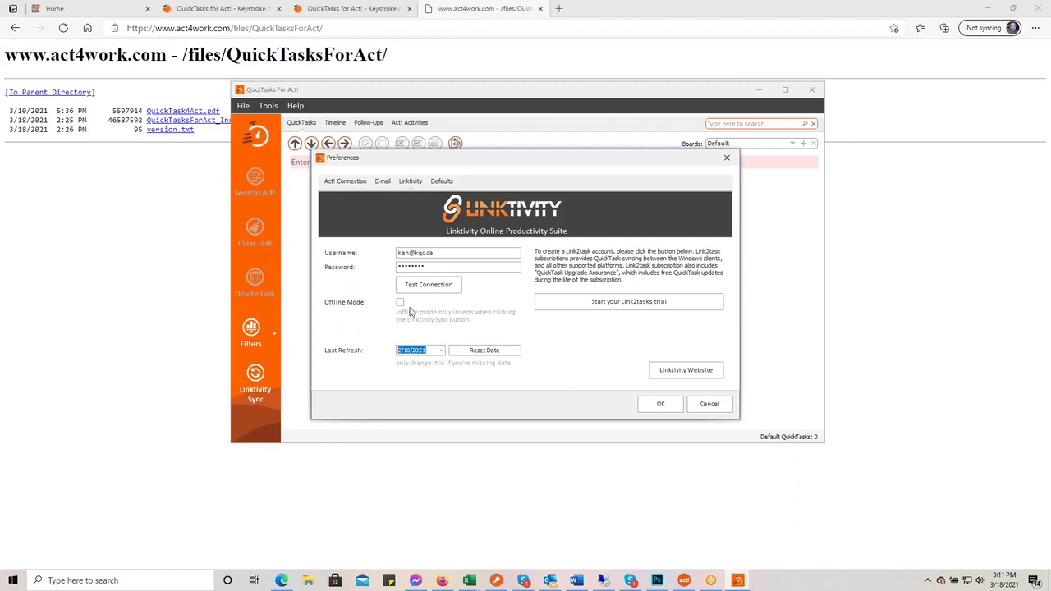
- Open the Link2tasks trial page and the Linktivity account sign-in page, then return to Preferences
{"action": "left_click", "coordinate": [629, 302]}
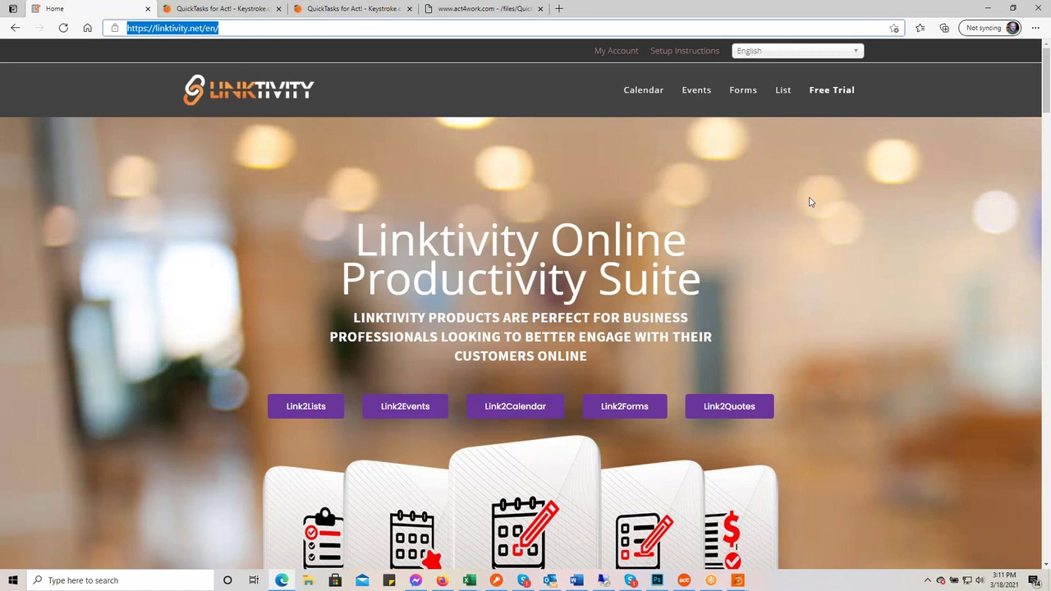
{"action": "left_click", "coordinate": [618, 51]}
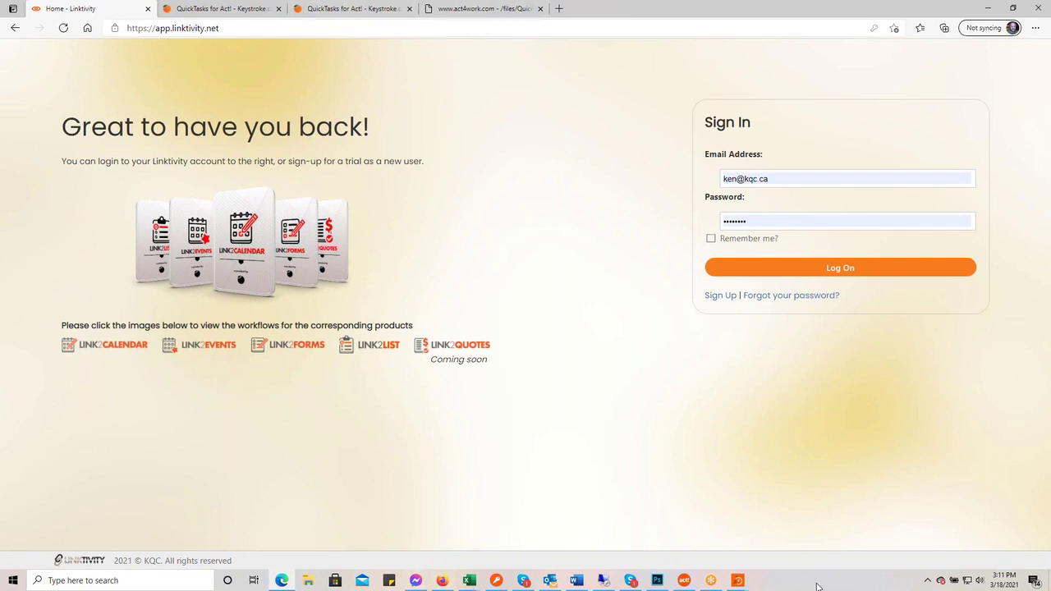
{"action": "left_click", "coordinate": [739, 582]}
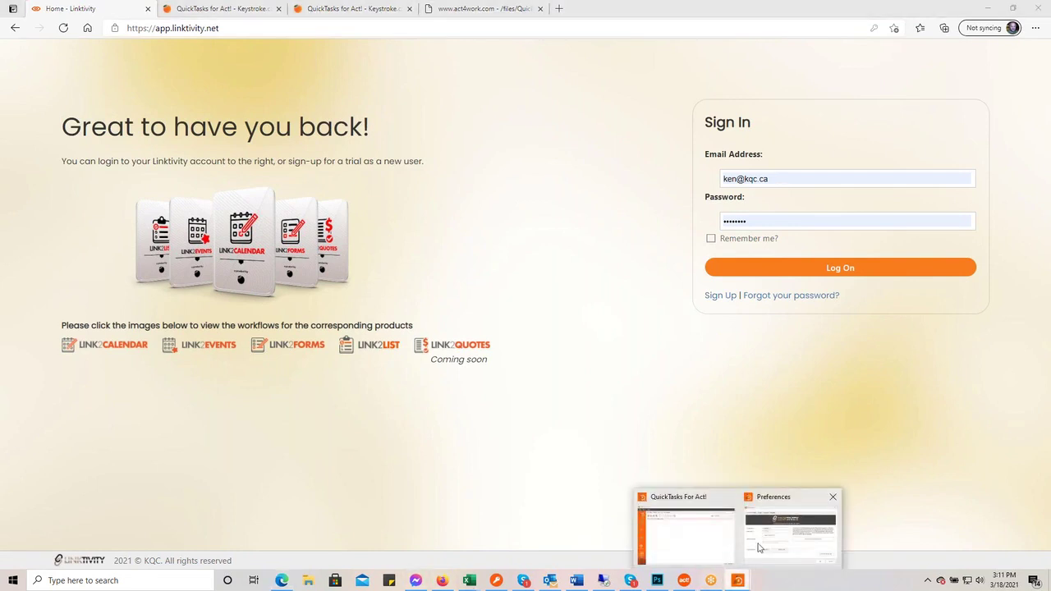
{"action": "left_click", "coordinate": [772, 538]}
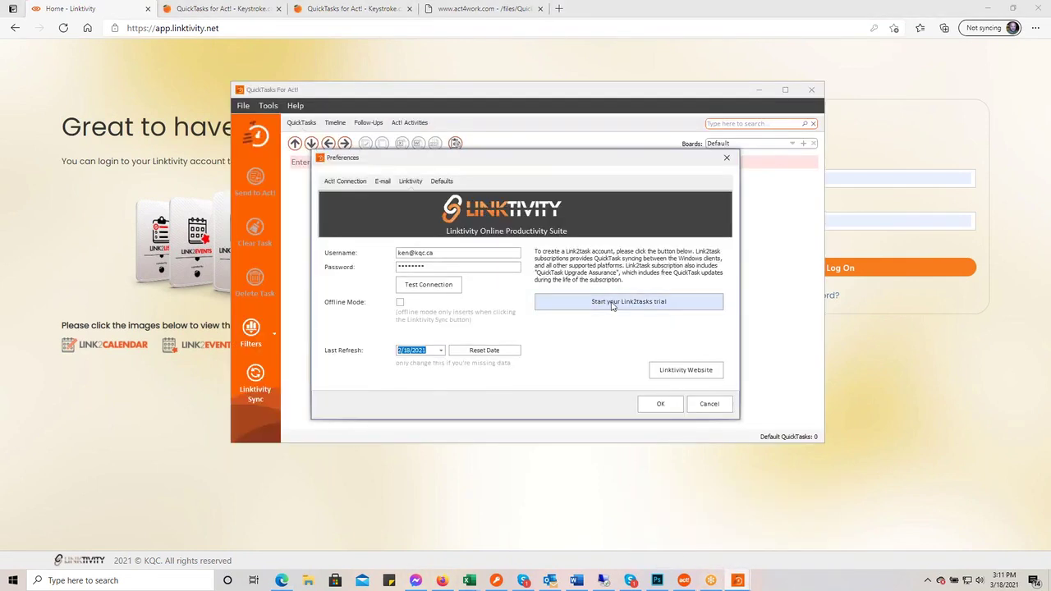
{"action": "left_click", "coordinate": [172, 238]}
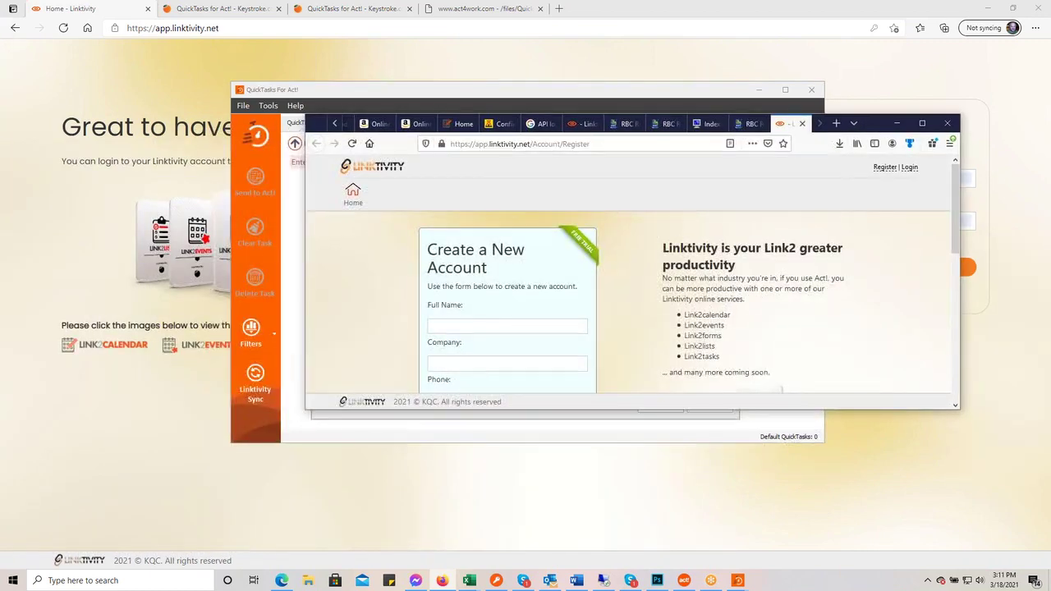
{"action": "left_click", "coordinate": [922, 124]}
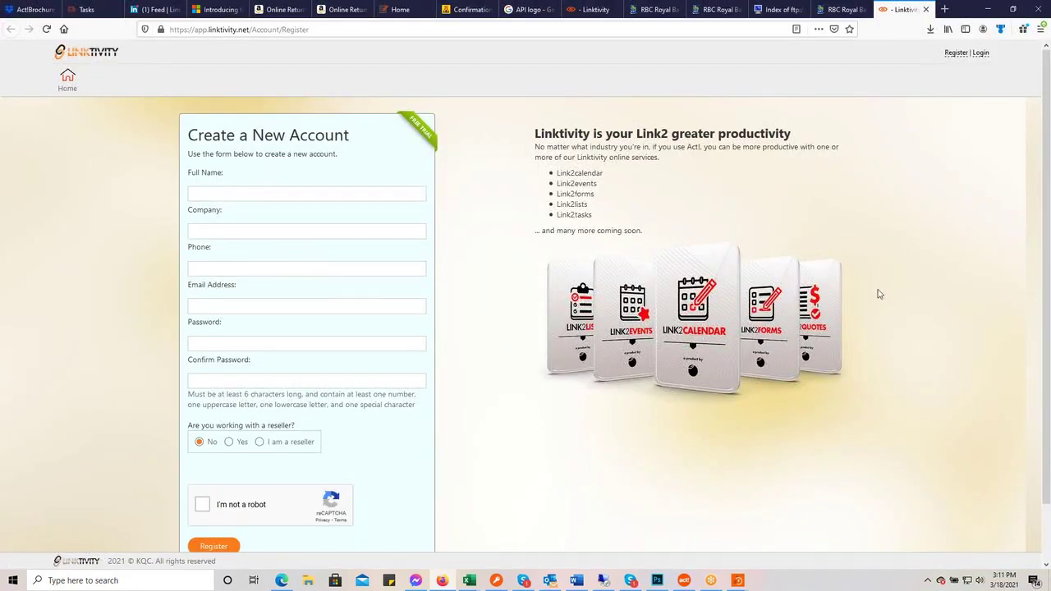
{"action": "left_click", "coordinate": [989, 15]}
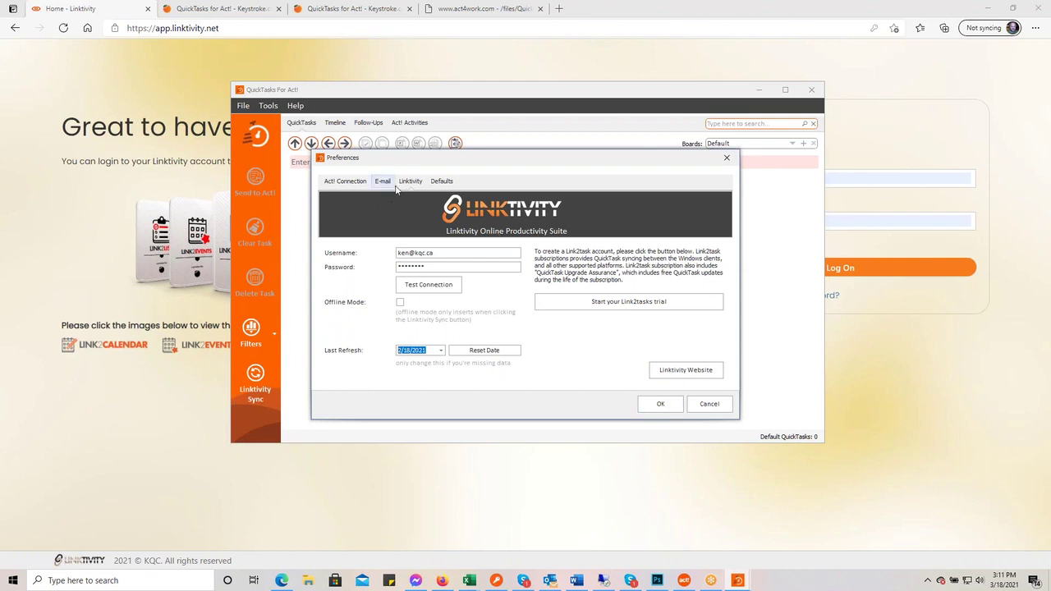
- On the Defaults tab, make To-do both the default task type and Act! activity type, then save
{"action": "left_click", "coordinate": [442, 182]}
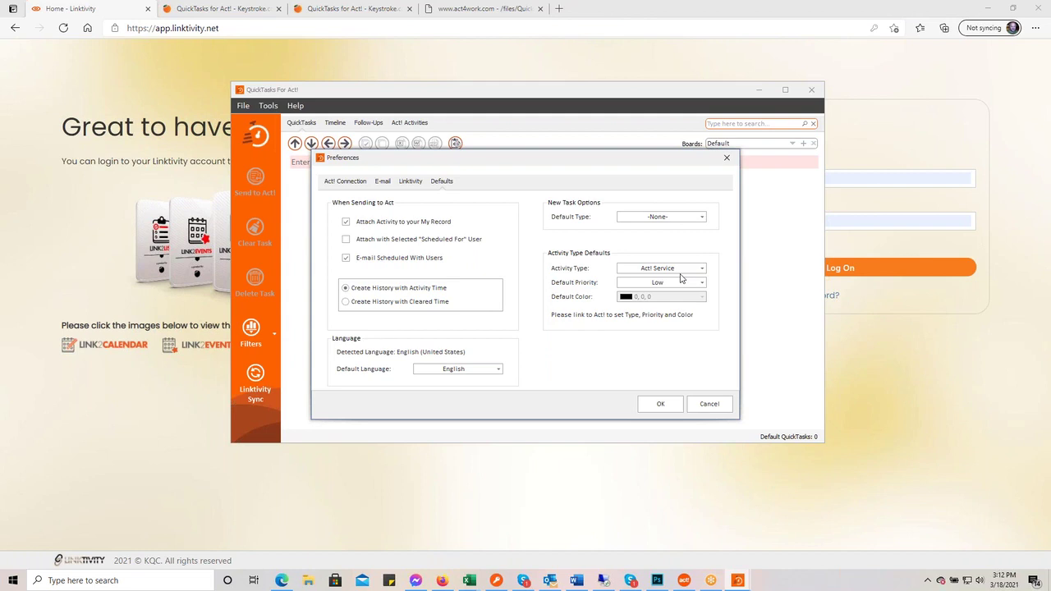
{"action": "left_click", "coordinate": [702, 219]}
{"action": "scroll", "coordinate": [672, 263], "scroll_direction": "down", "scroll_amount": 2}
{"action": "scroll", "coordinate": [672, 262], "scroll_direction": "down", "scroll_amount": 5}
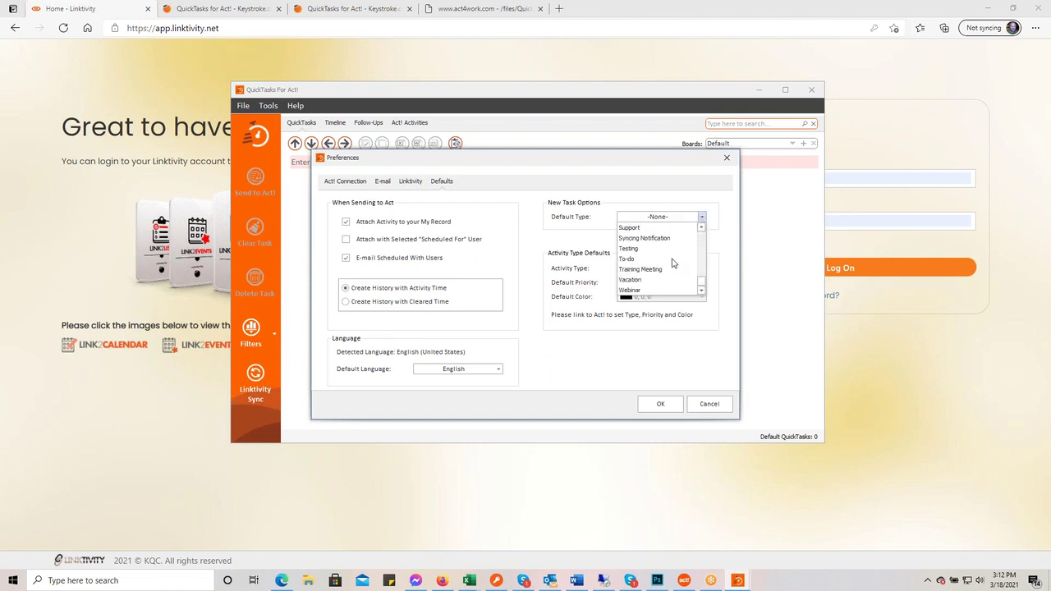
{"action": "left_click", "coordinate": [671, 259]}
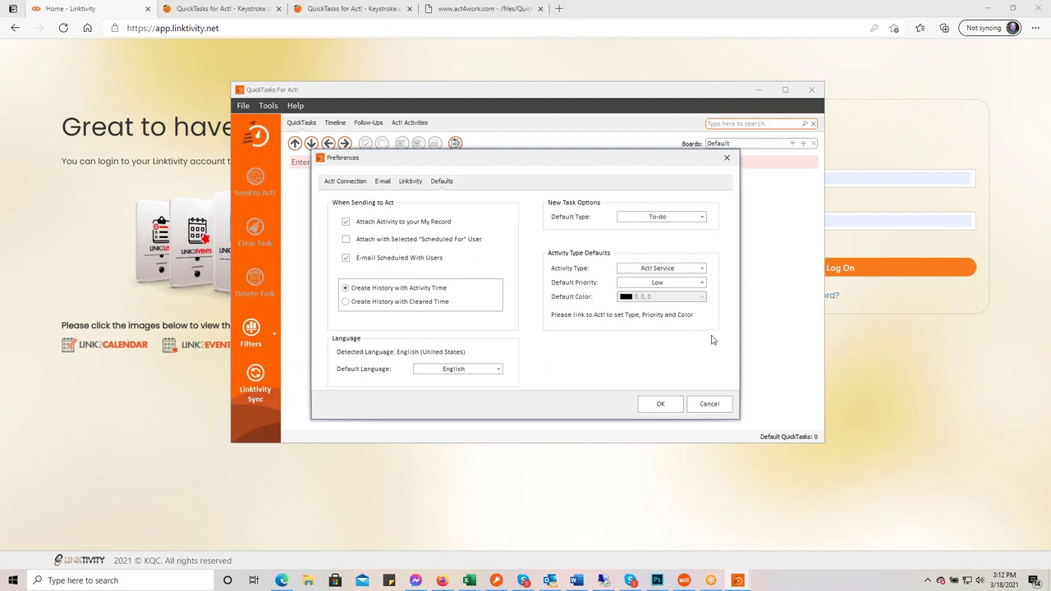
{"action": "left_click", "coordinate": [702, 268]}
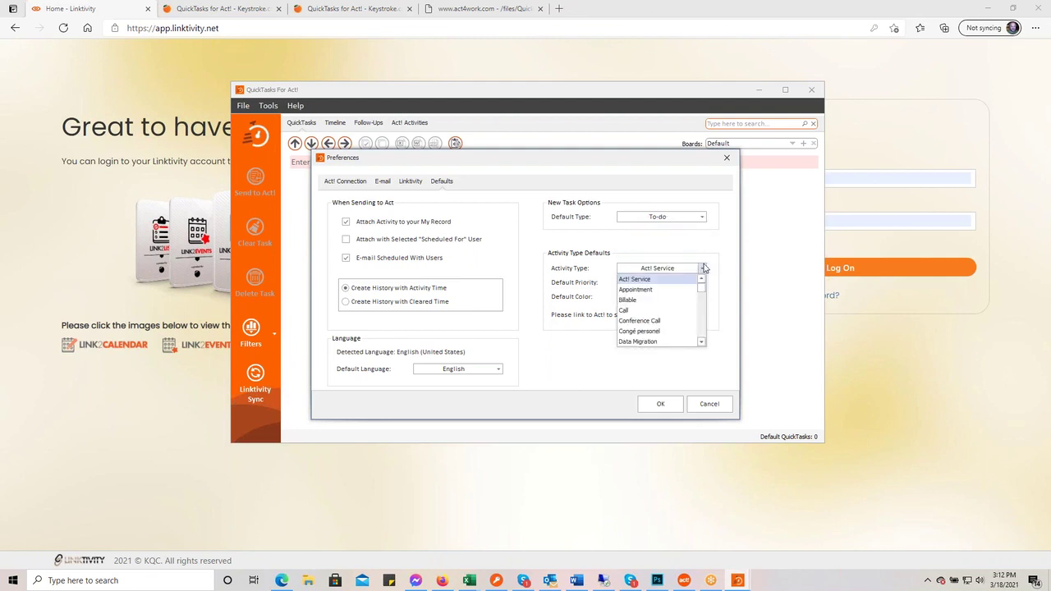
{"action": "scroll", "coordinate": [659, 312], "scroll_direction": "down", "scroll_amount": 8}
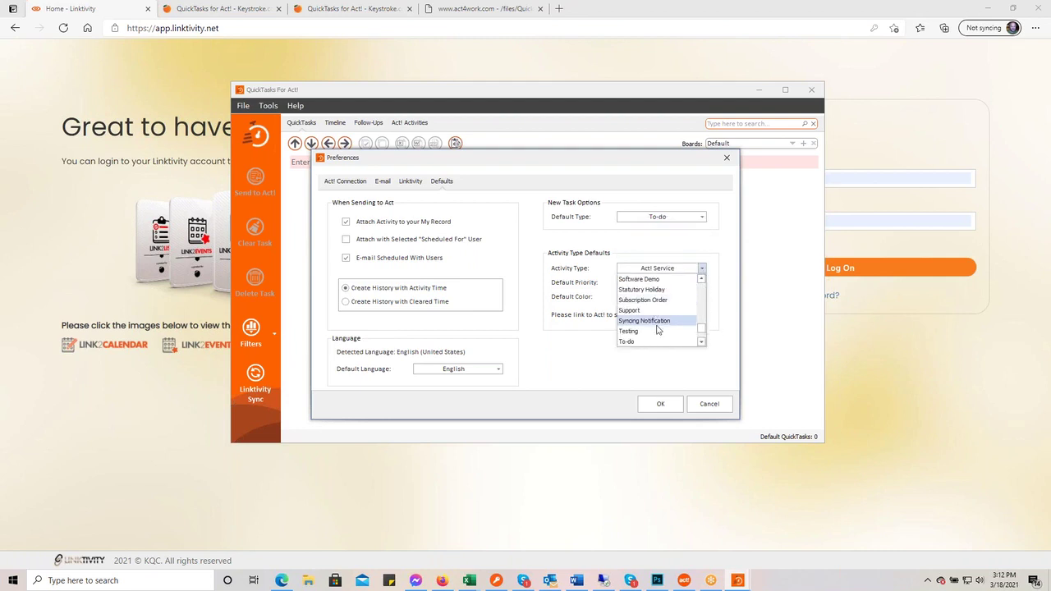
{"action": "left_click", "coordinate": [657, 342]}
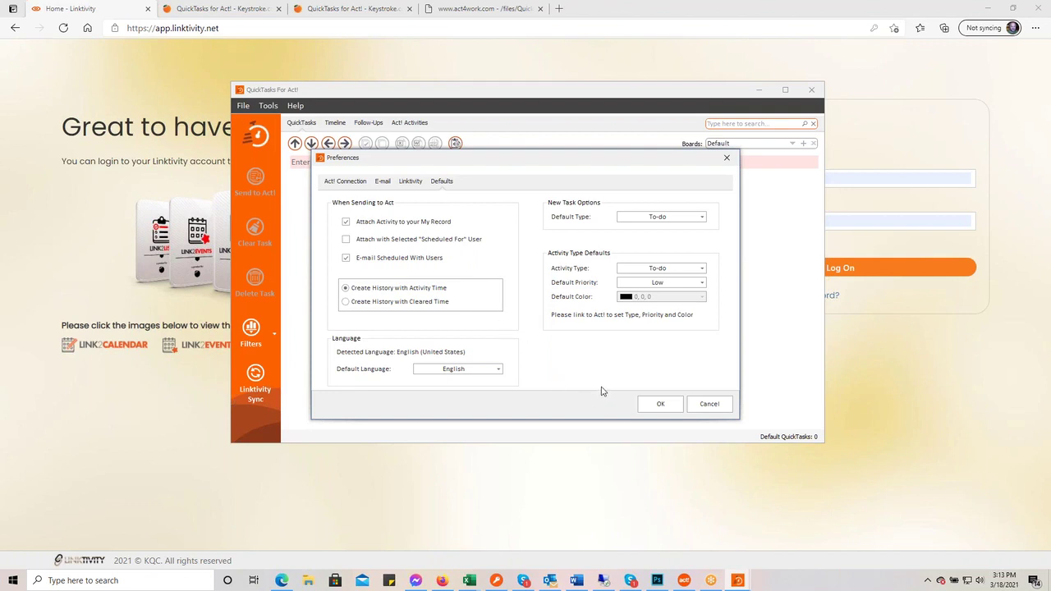
{"action": "left_click", "coordinate": [659, 407]}
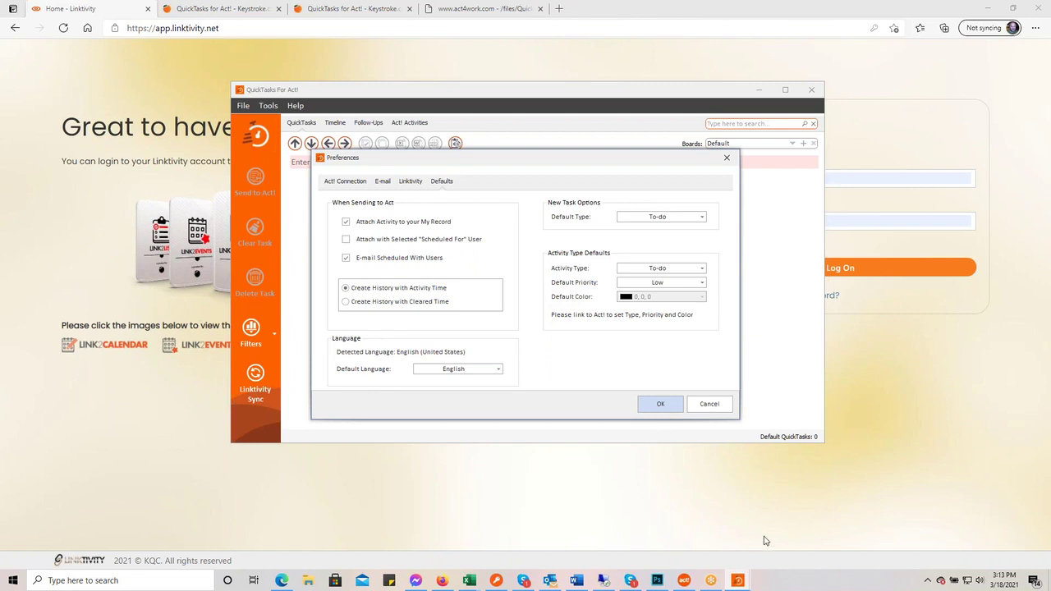
- Enlarge and reposition the QuickTasks window, then sync tasks and boards with Linktivity
{"action": "left_click_drag", "start_coordinate": [824, 444], "coordinate": [957, 531]}
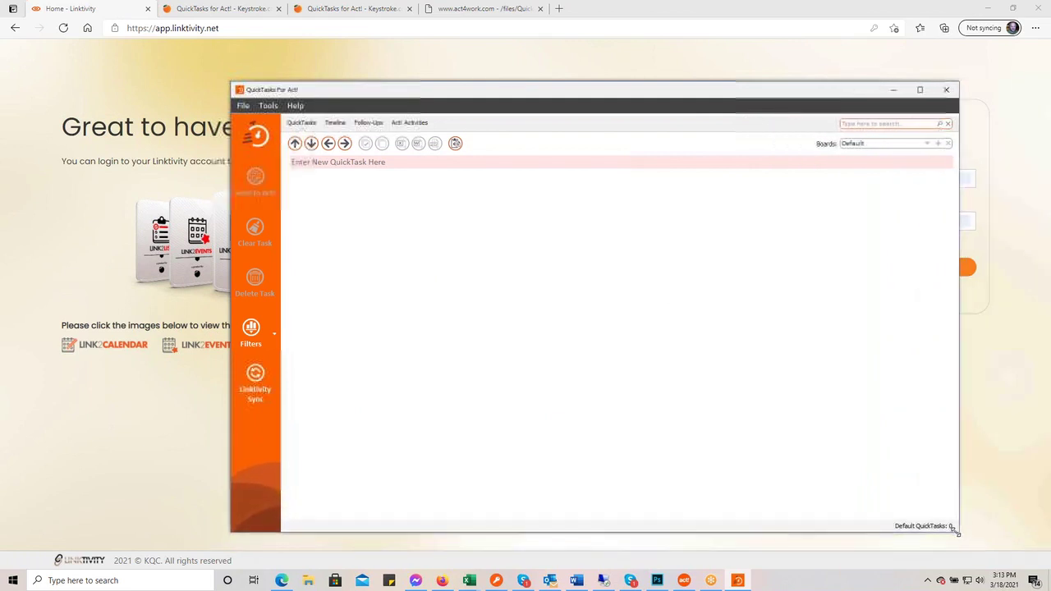
{"action": "left_click_drag", "start_coordinate": [541, 89], "coordinate": [418, 72]}
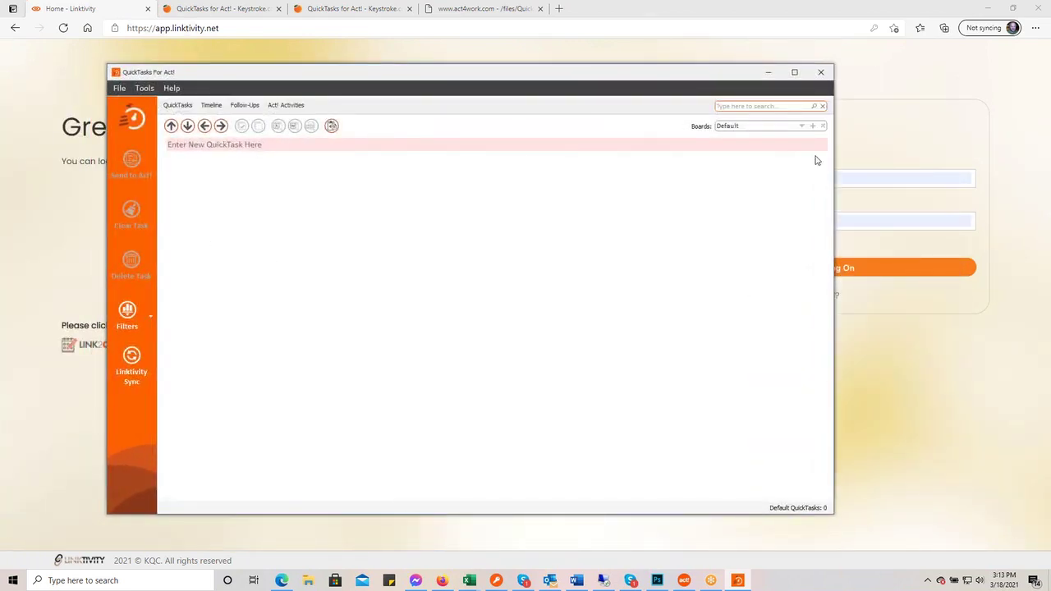
{"action": "left_click", "coordinate": [800, 127]}
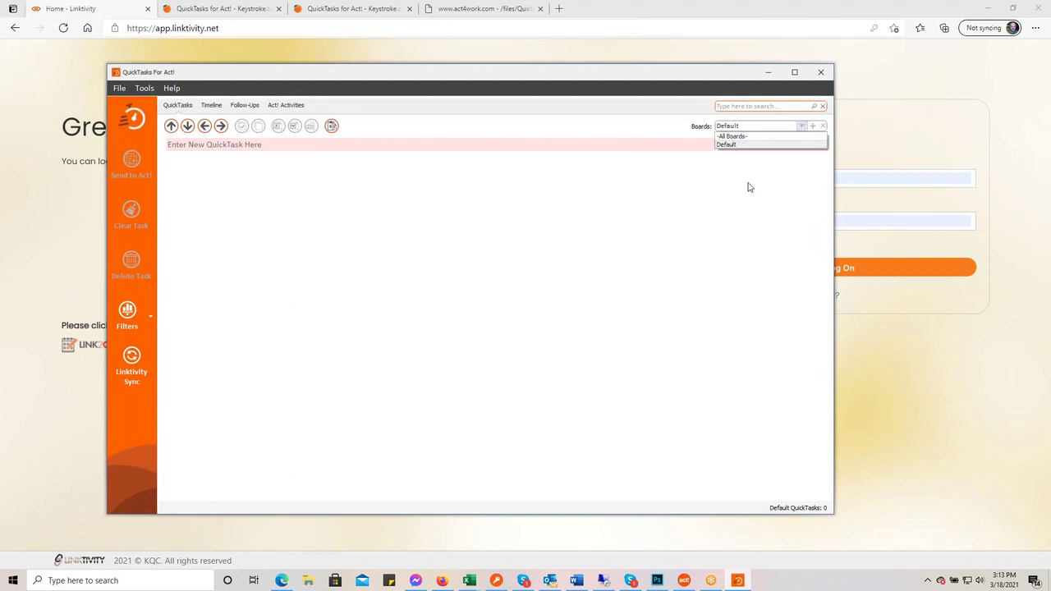
{"action": "left_click", "coordinate": [555, 340]}
{"action": "left_click", "coordinate": [133, 359]}
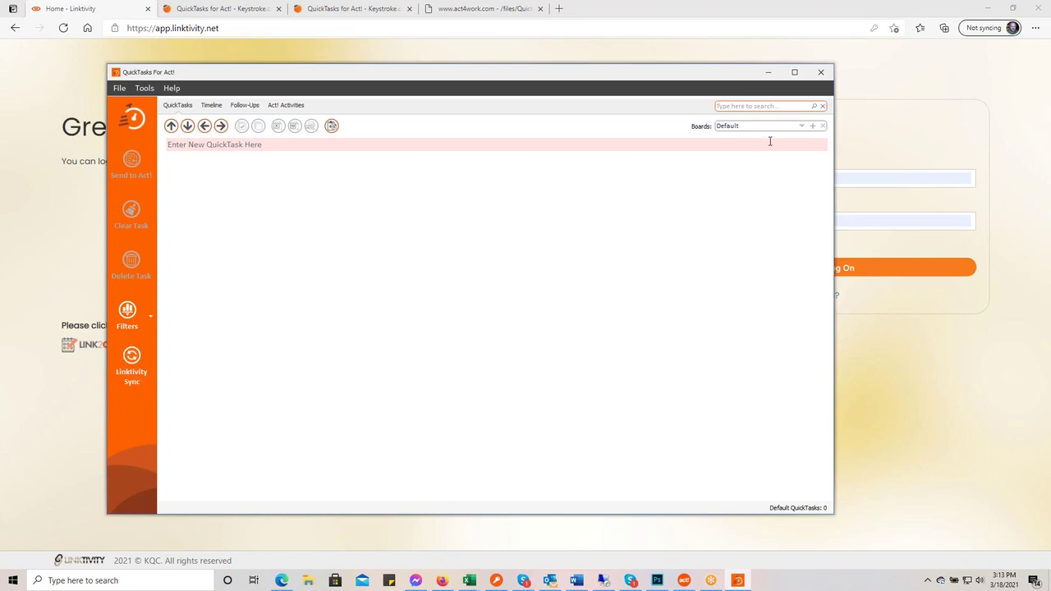
- Browse the Websites, Marketing and HHC boards
{"action": "left_click", "coordinate": [800, 127]}
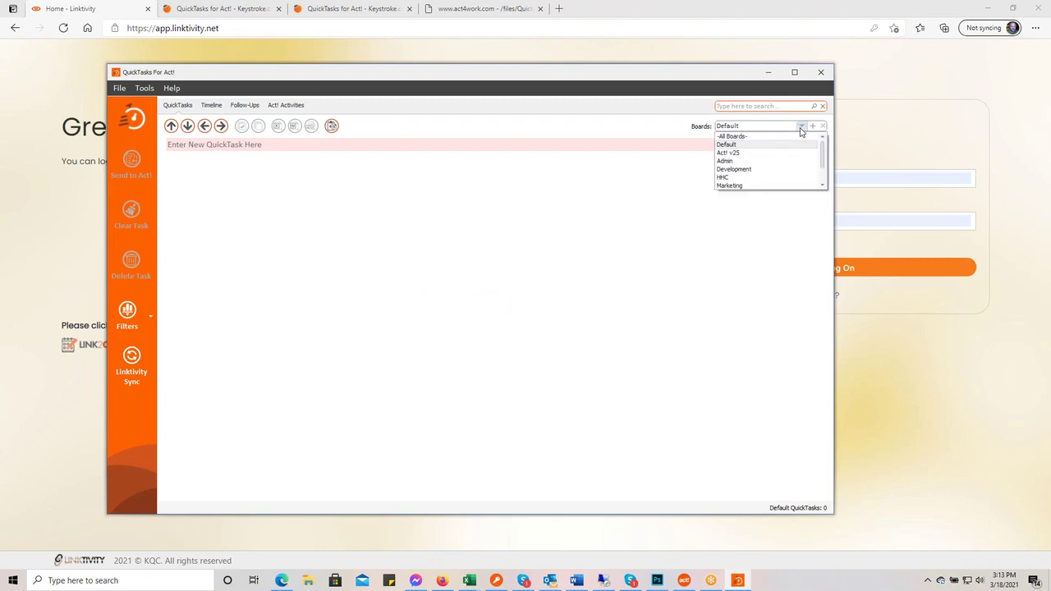
{"action": "scroll", "coordinate": [783, 154], "scroll_direction": "down", "scroll_amount": 1}
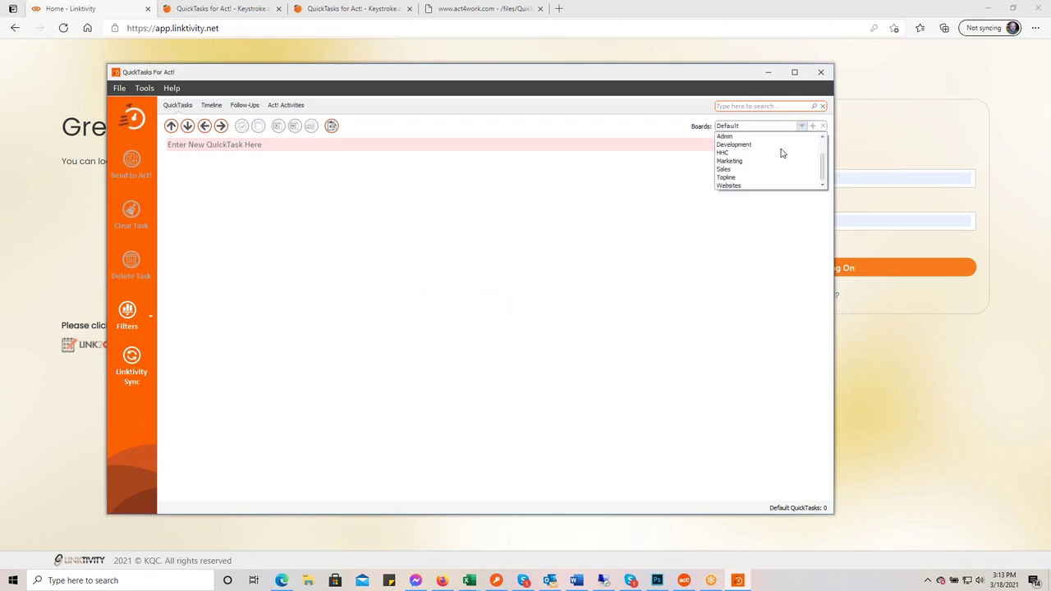
{"action": "left_click", "coordinate": [772, 186]}
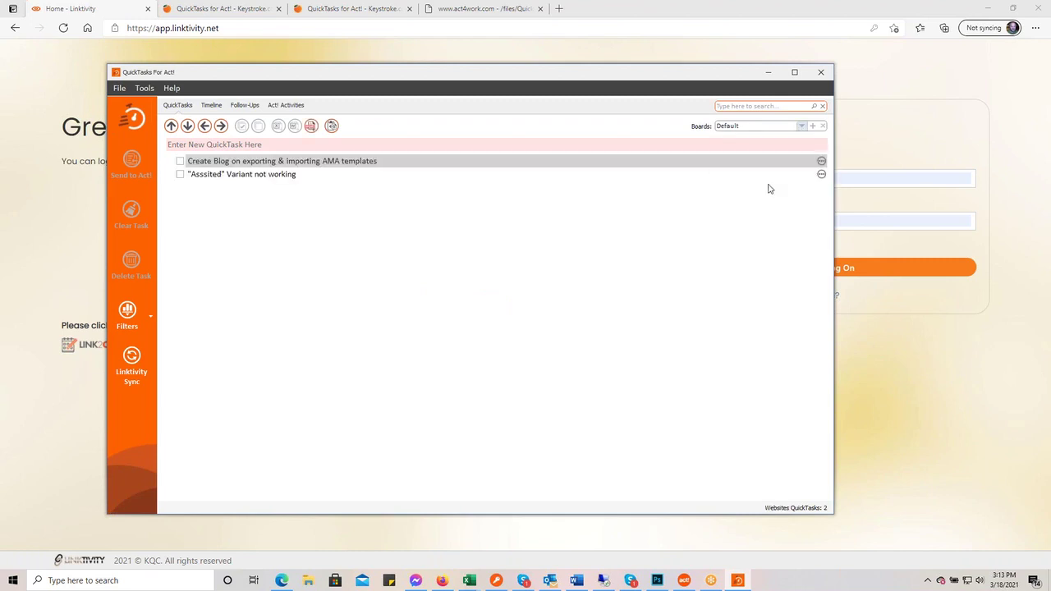
{"action": "left_click", "coordinate": [802, 126]}
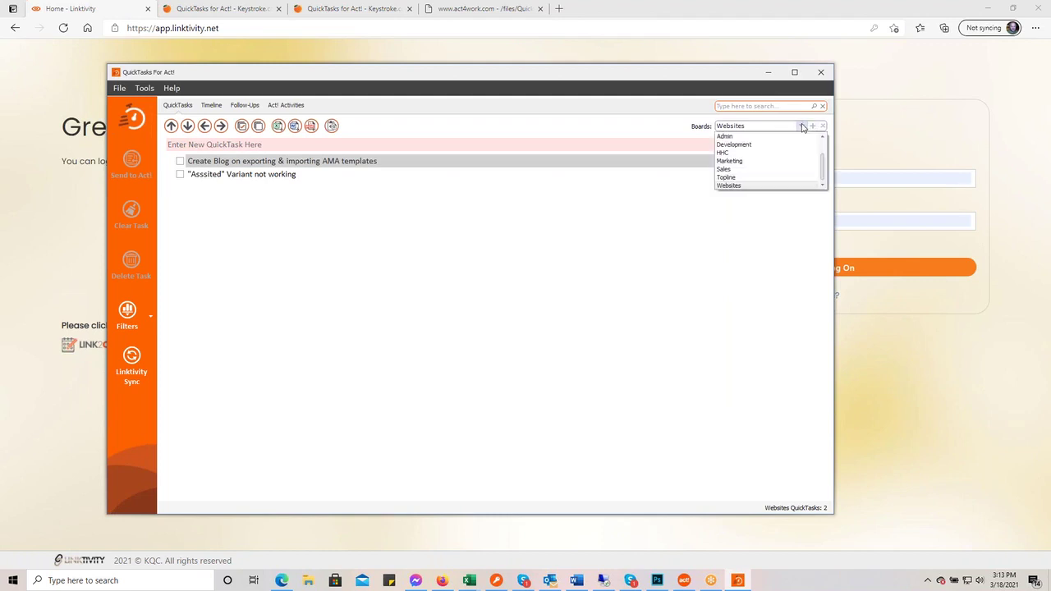
{"action": "left_click", "coordinate": [762, 162]}
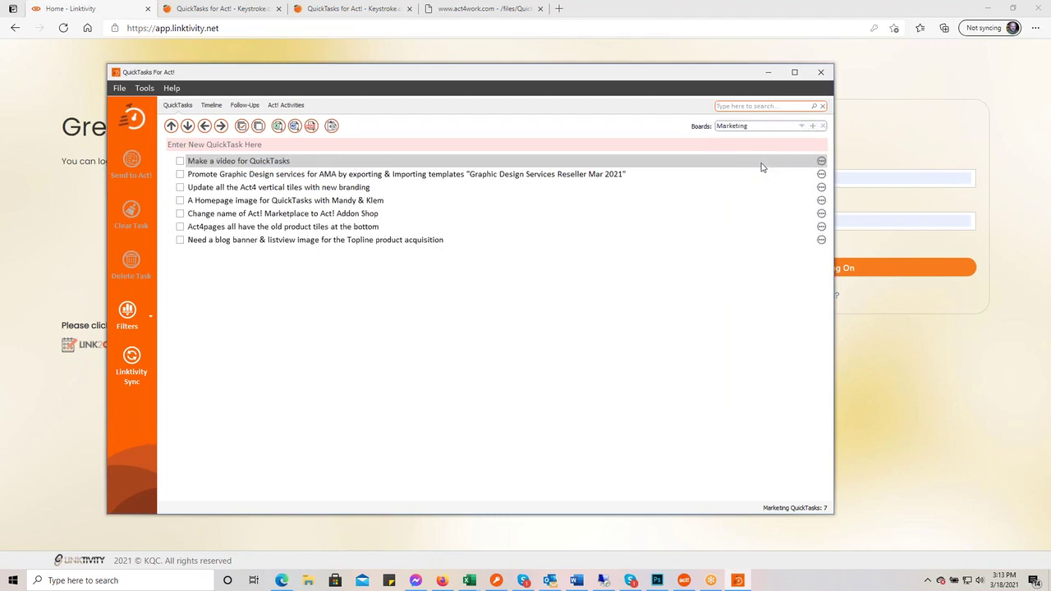
{"action": "left_click", "coordinate": [802, 125]}
{"action": "left_click", "coordinate": [786, 152]}
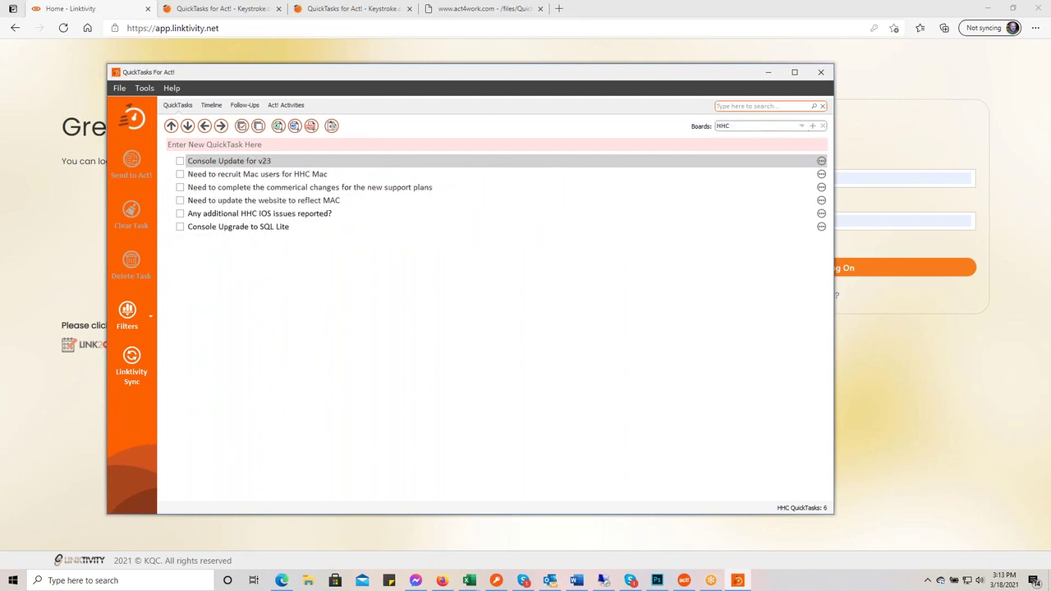
- View the Development and Admin boards, then return to the empty Default board
{"action": "left_click", "coordinate": [801, 125]}
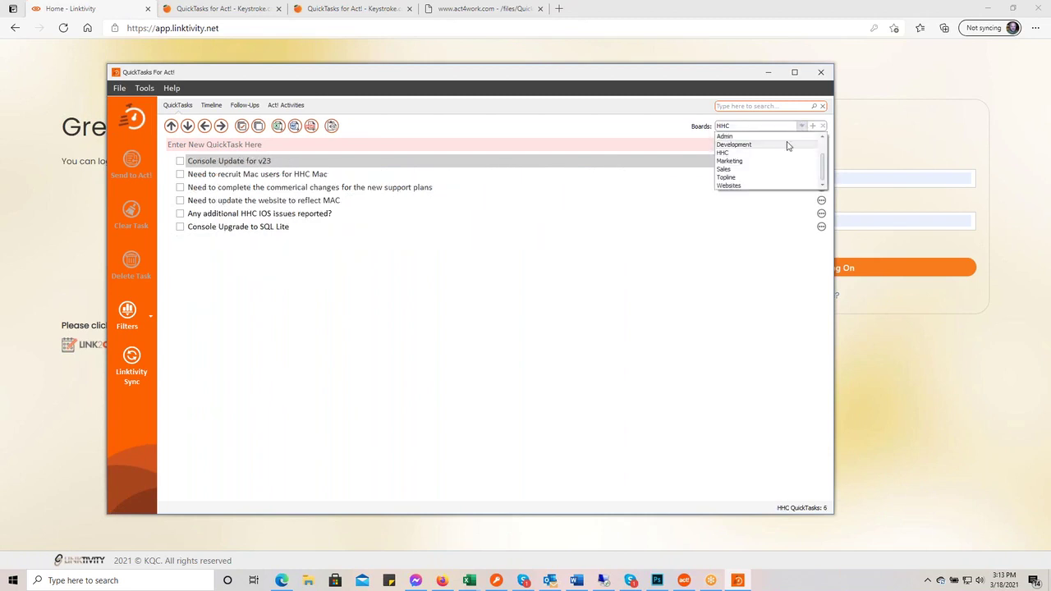
{"action": "left_click", "coordinate": [787, 145]}
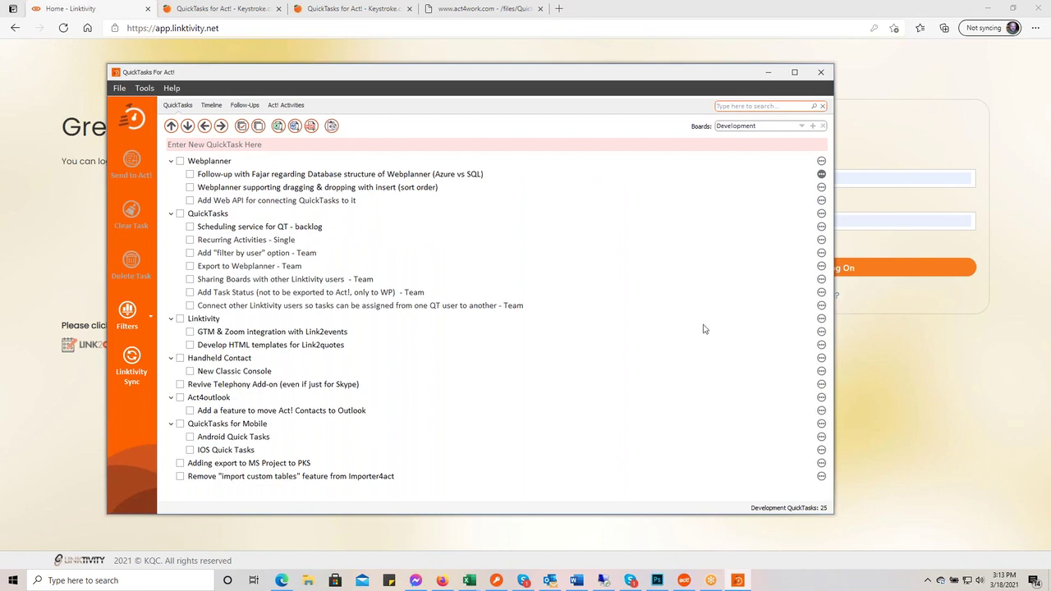
{"action": "left_click", "coordinate": [801, 127]}
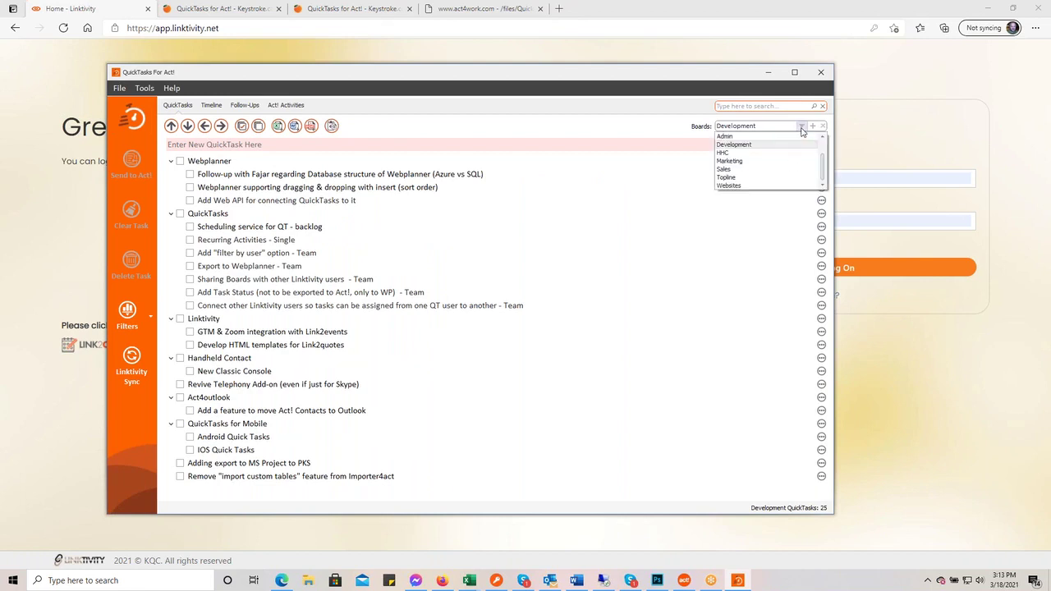
{"action": "left_click", "coordinate": [793, 137]}
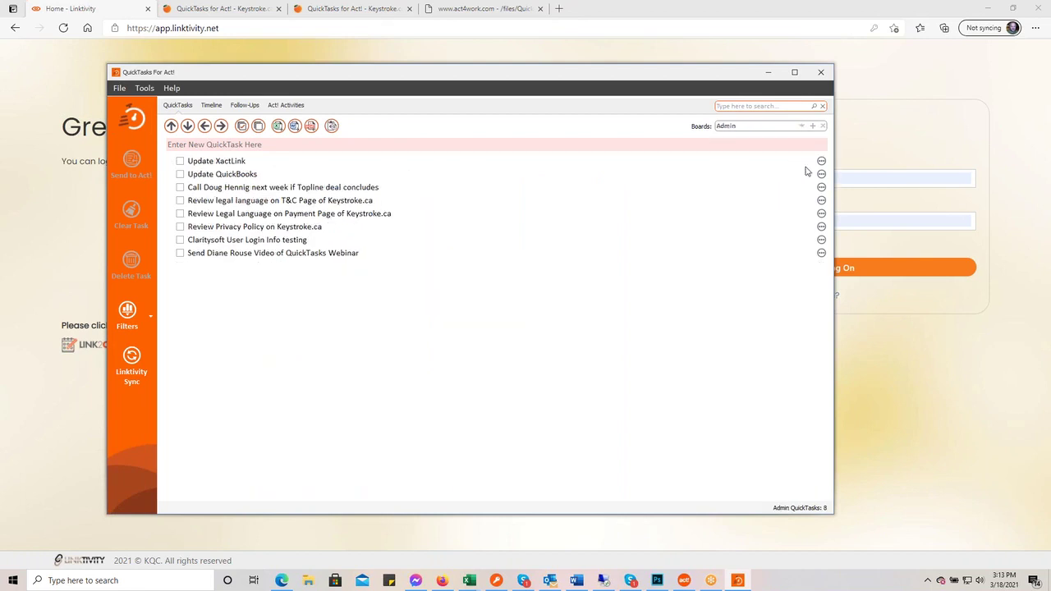
{"action": "left_click", "coordinate": [803, 127]}
{"action": "scroll", "coordinate": [819, 144], "scroll_direction": "up", "scroll_amount": 1}
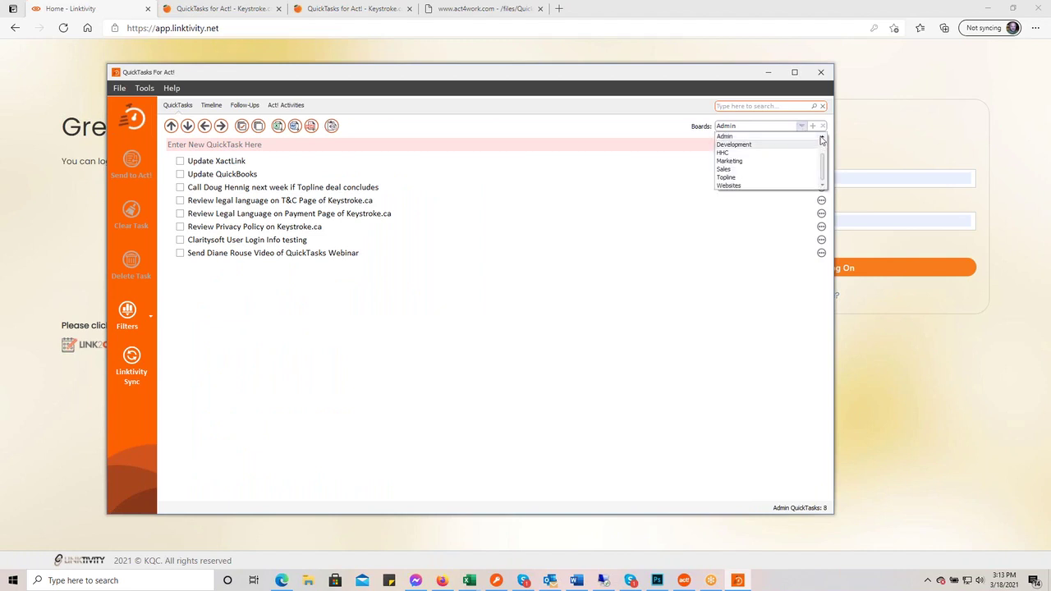
{"action": "left_click", "coordinate": [764, 144]}
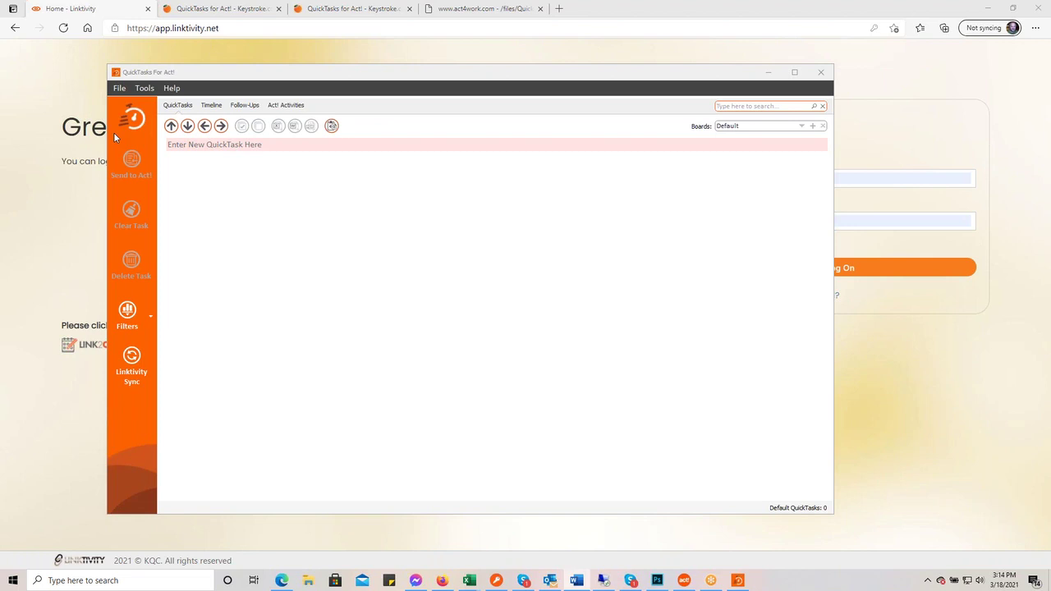
- Add the task 'This is my first quicktask' to the Default board
{"action": "left_click", "coordinate": [236, 147]}
{"action": "type", "text": "Th"}
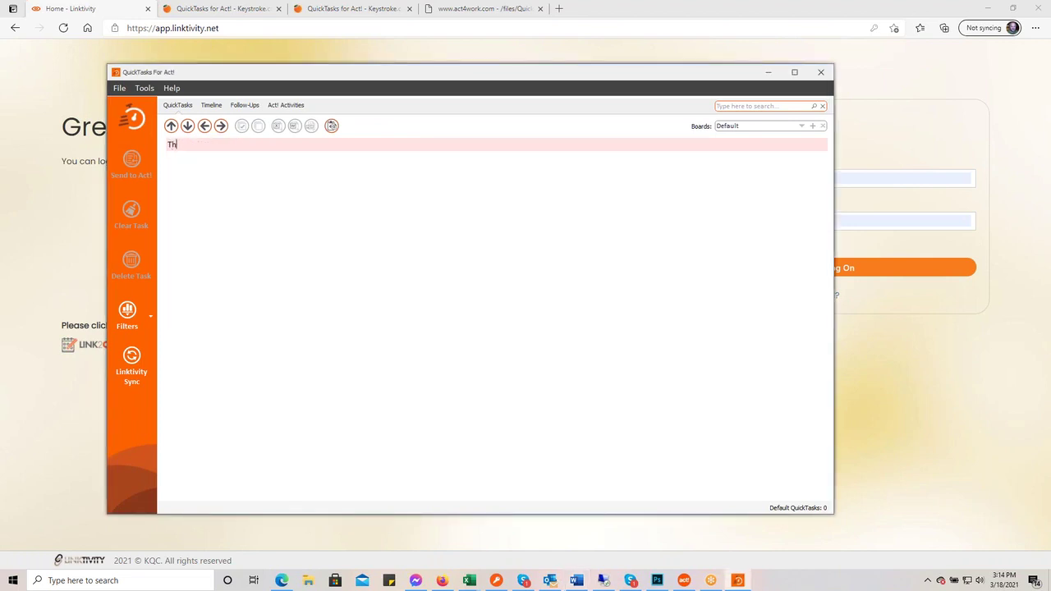
{"action": "type", "text": "is is my first quicktask"}
{"action": "key", "text": "Return"}
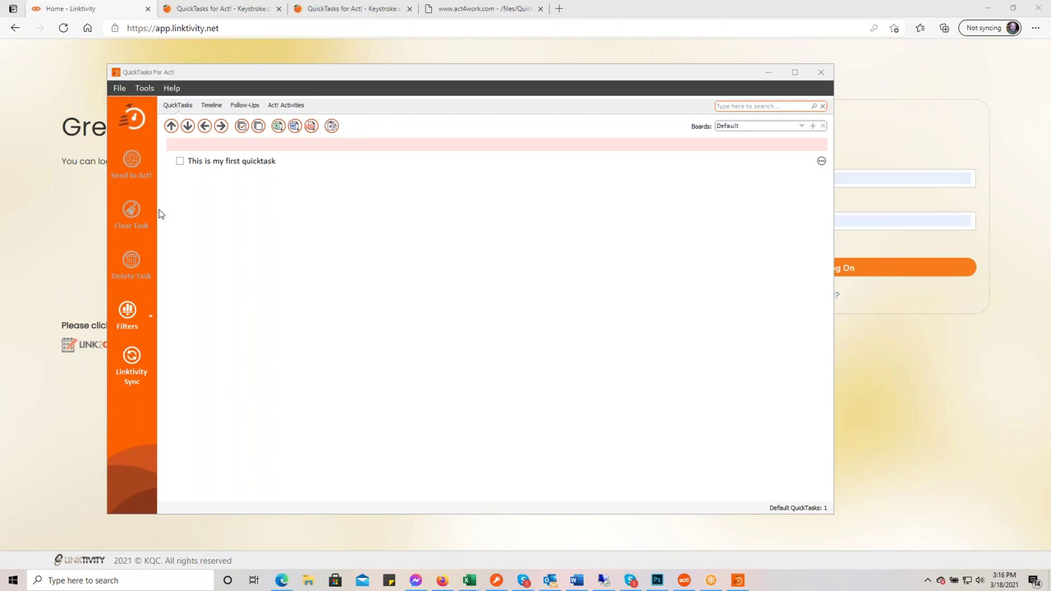
{"action": "left_click", "coordinate": [282, 145]}
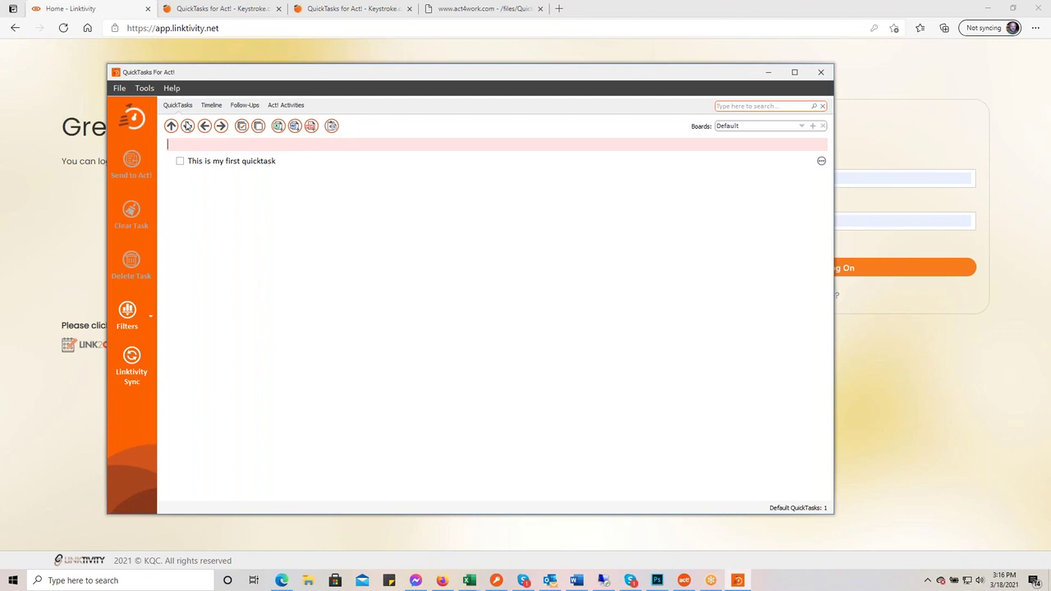
- Import Desktop\Quick Task Import Test.xlsx into the Default board, using the Tasks column as task names
{"action": "left_click", "coordinate": [119, 89]}
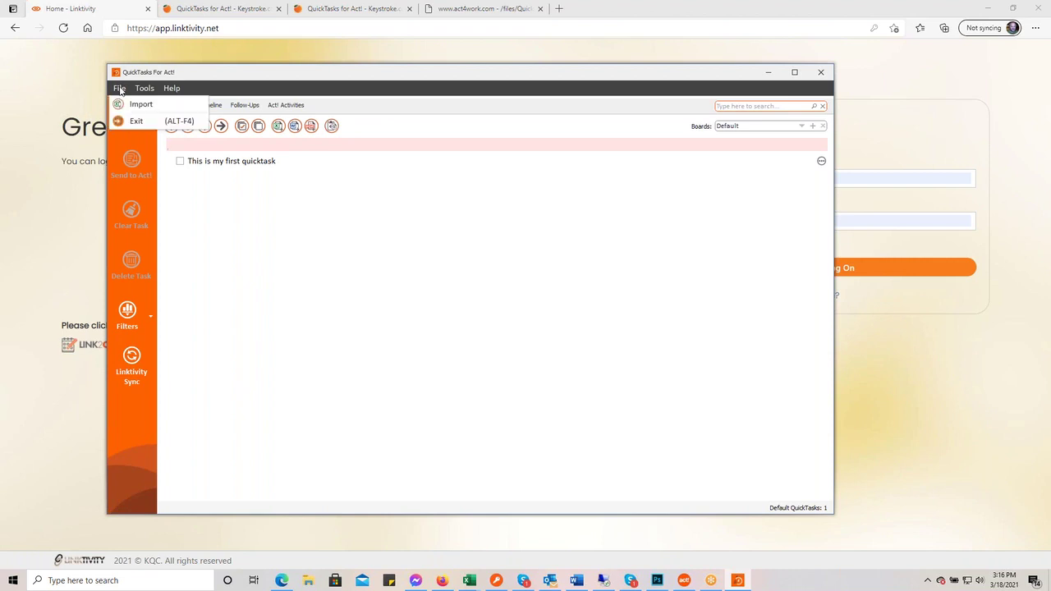
{"action": "left_click", "coordinate": [138, 105]}
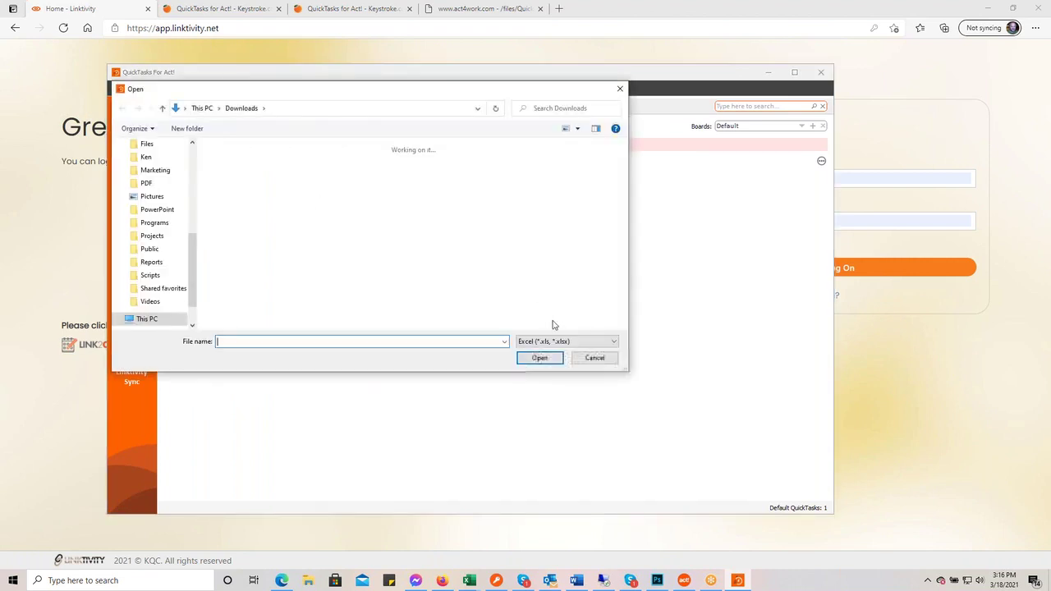
{"action": "scroll", "coordinate": [156, 234], "scroll_direction": "up", "scroll_amount": 3}
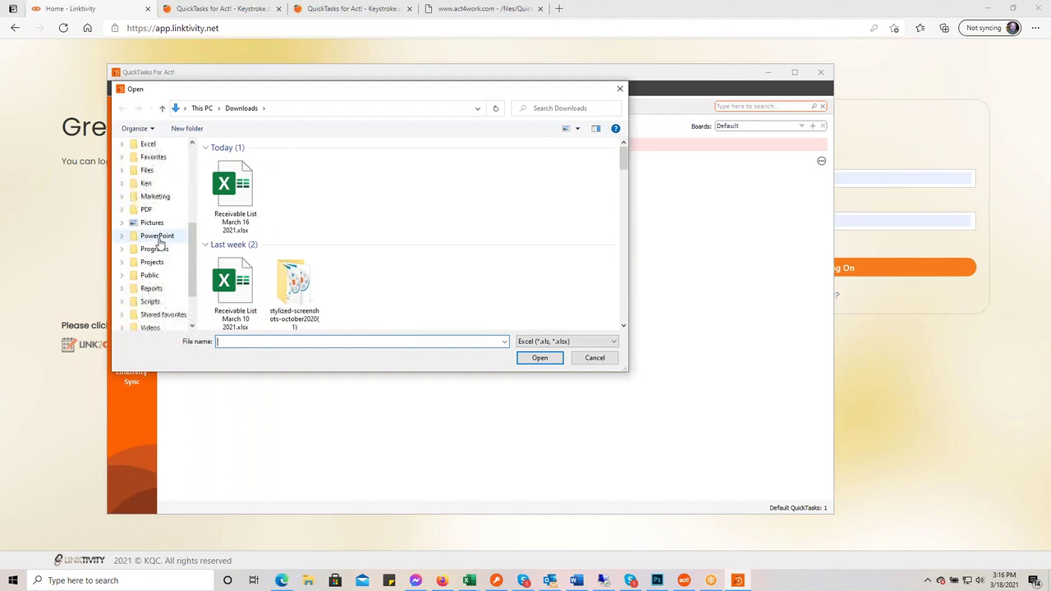
{"action": "left_click", "coordinate": [139, 157]}
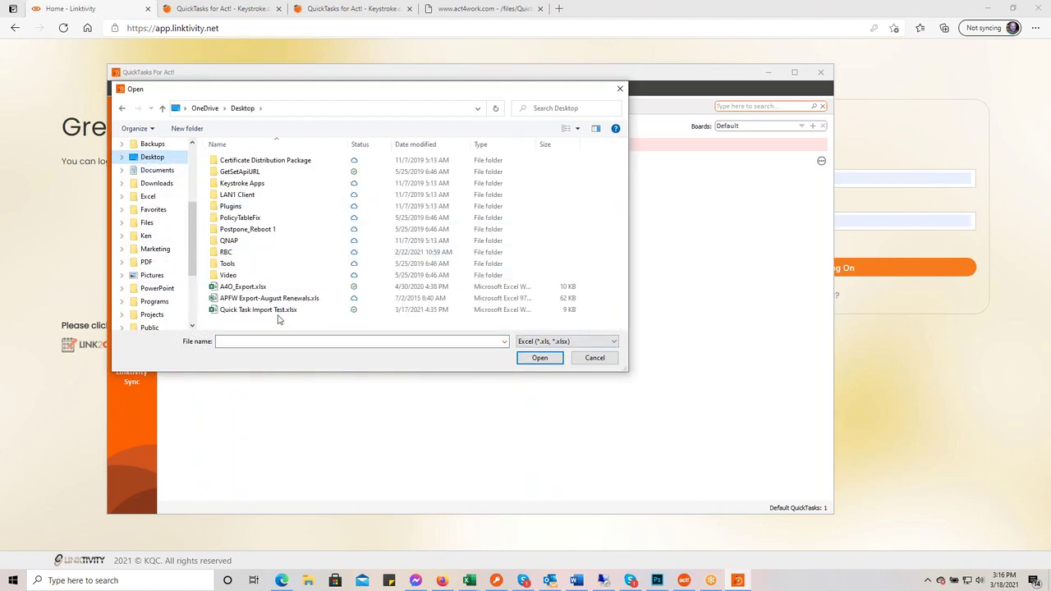
{"action": "double_click", "coordinate": [277, 311]}
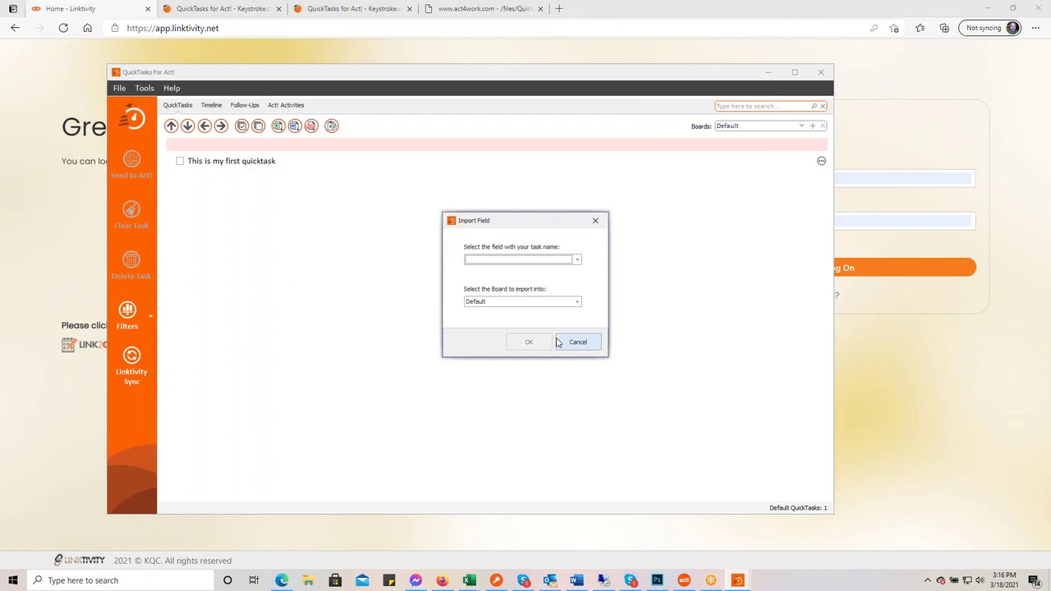
{"action": "left_click", "coordinate": [577, 259]}
{"action": "left_click", "coordinate": [515, 273]}
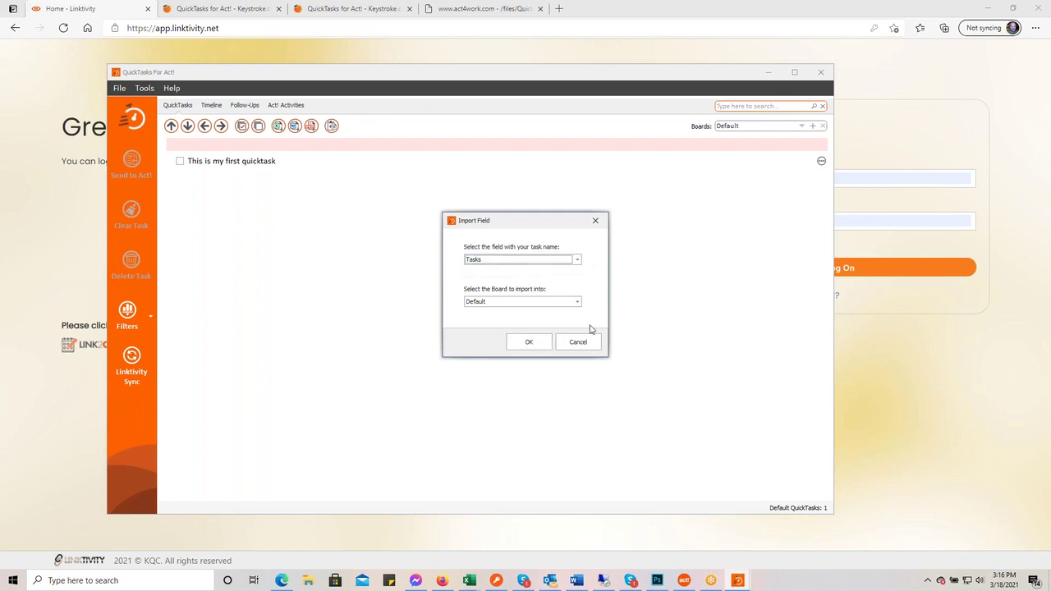
{"action": "left_click", "coordinate": [535, 344]}
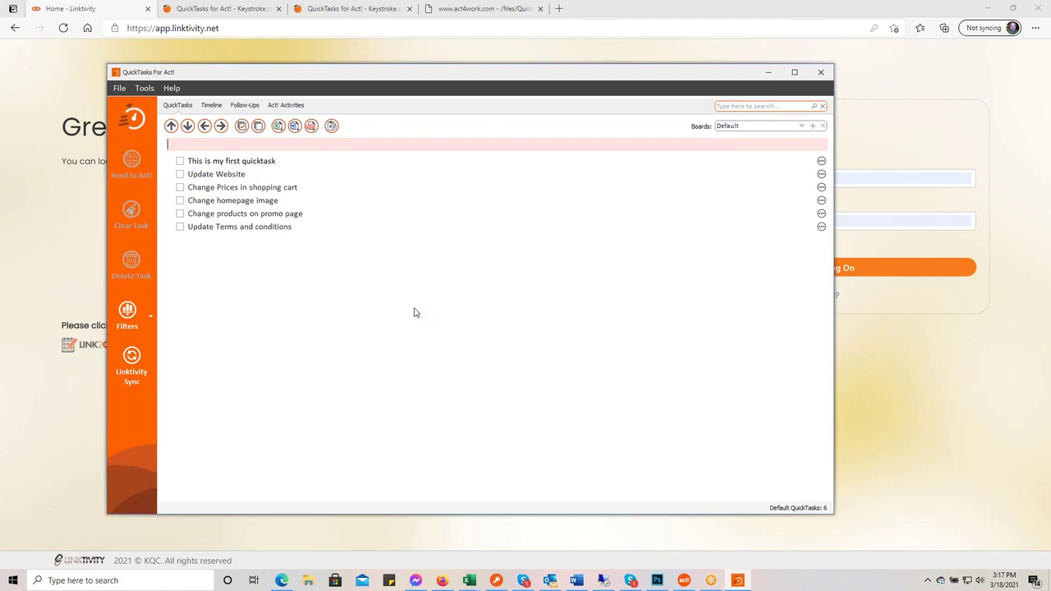
- Delete 'This is my first quicktask' and indent Change Prices in shopping cart under Update Website
{"action": "left_click", "coordinate": [255, 178]}
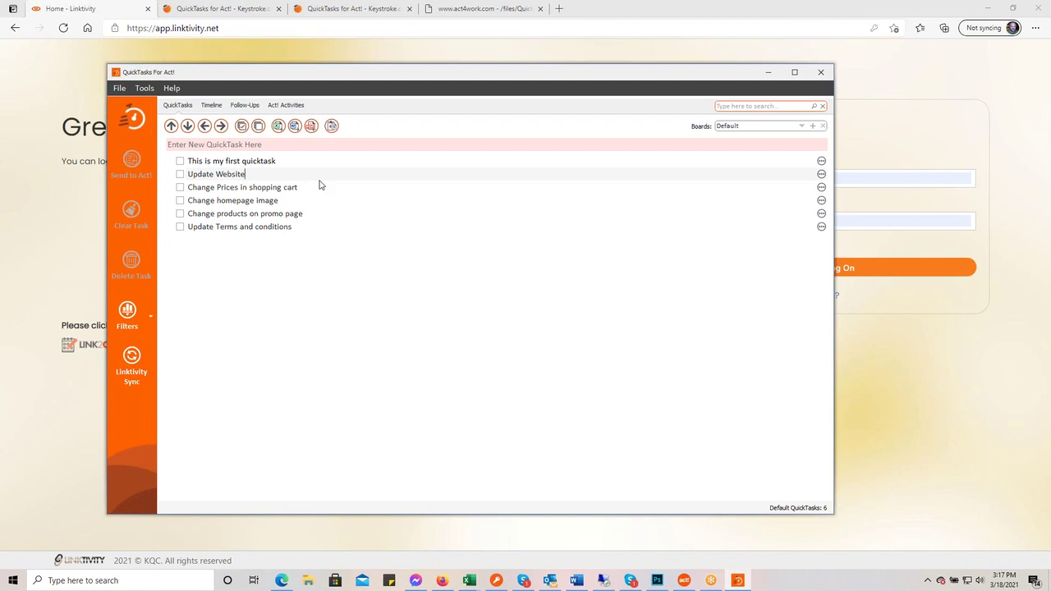
{"action": "left_click", "coordinate": [180, 163]}
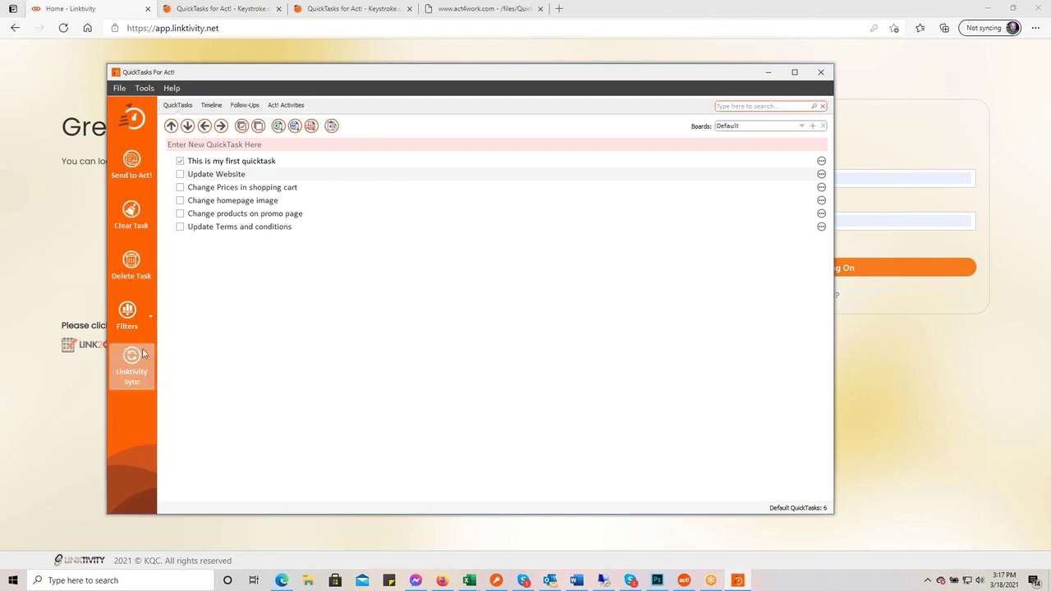
{"action": "left_click", "coordinate": [138, 271]}
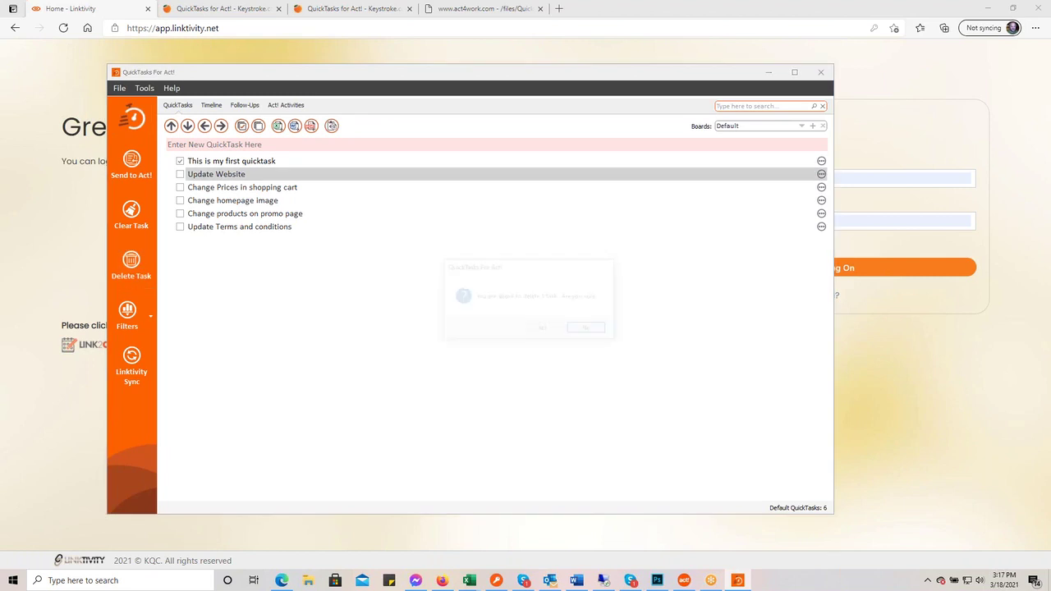
{"action": "left_click", "coordinate": [546, 329]}
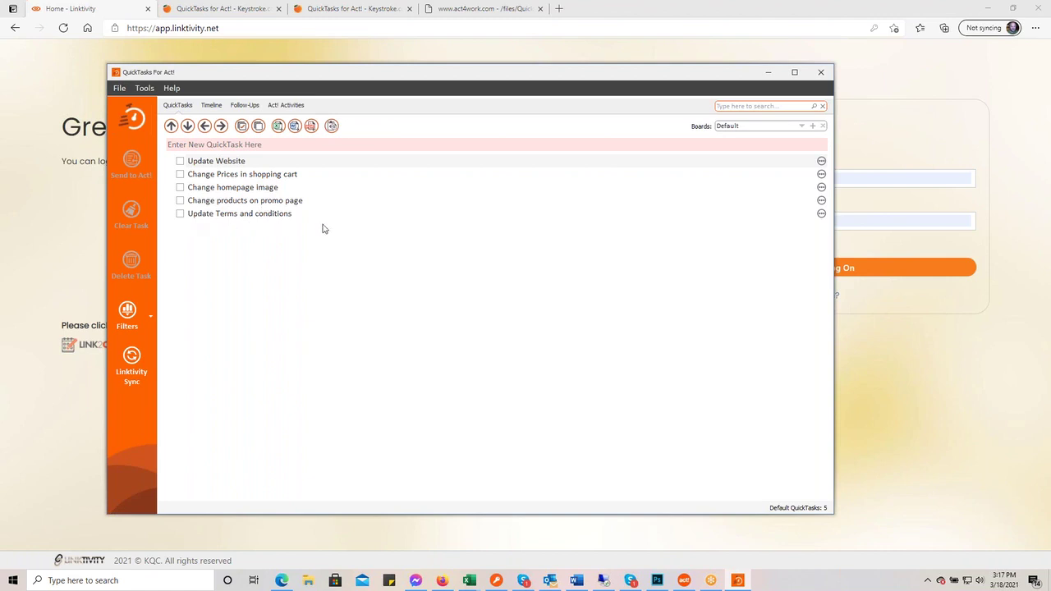
{"action": "left_click", "coordinate": [226, 175]}
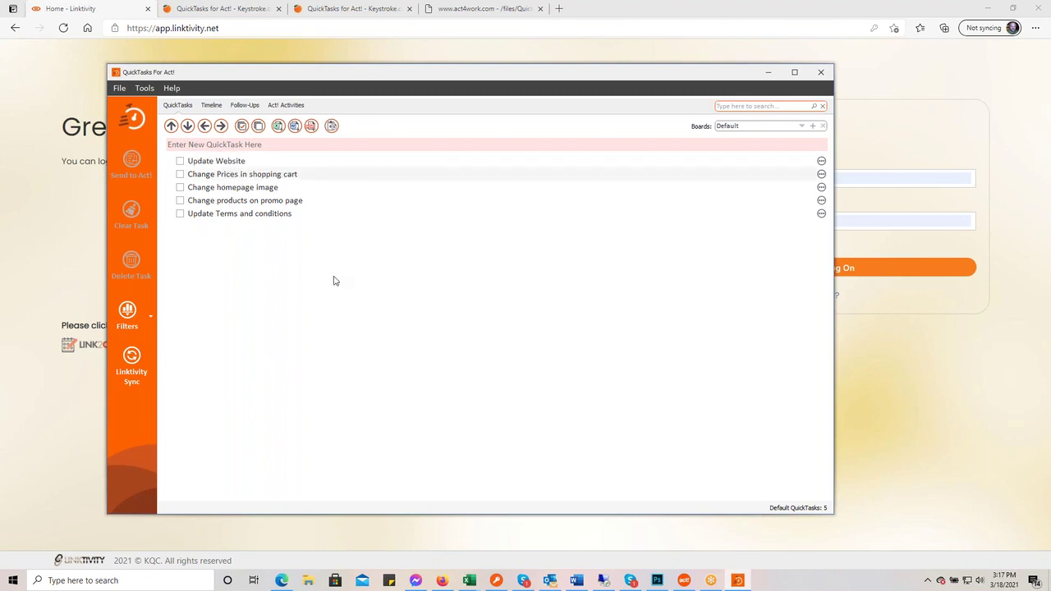
{"action": "left_click", "coordinate": [220, 126]}
{"action": "left_click", "coordinate": [234, 188]}
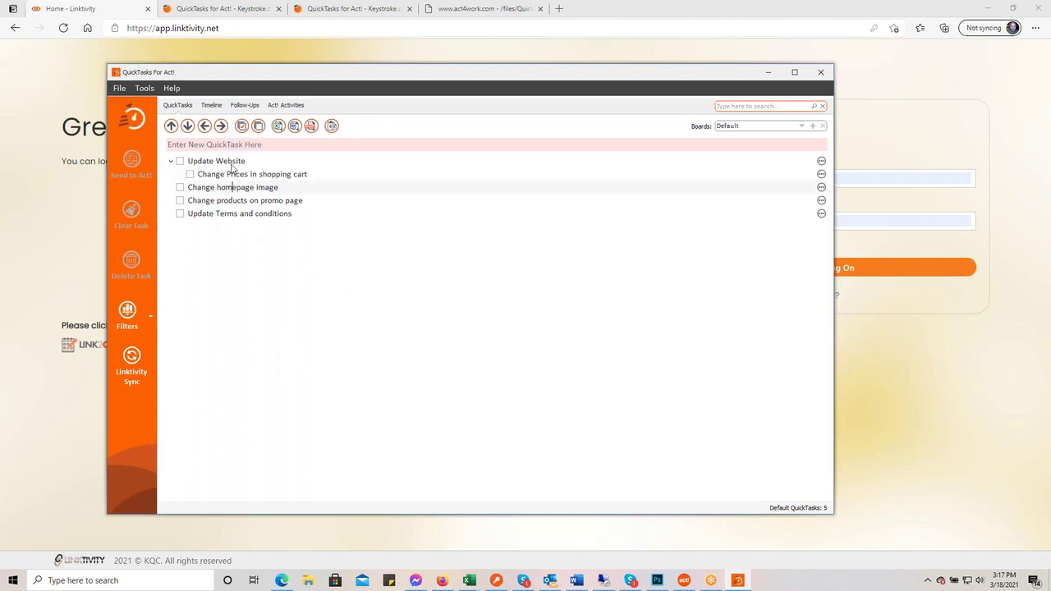
{"action": "left_click", "coordinate": [221, 126]}
{"action": "left_click", "coordinate": [234, 205]}
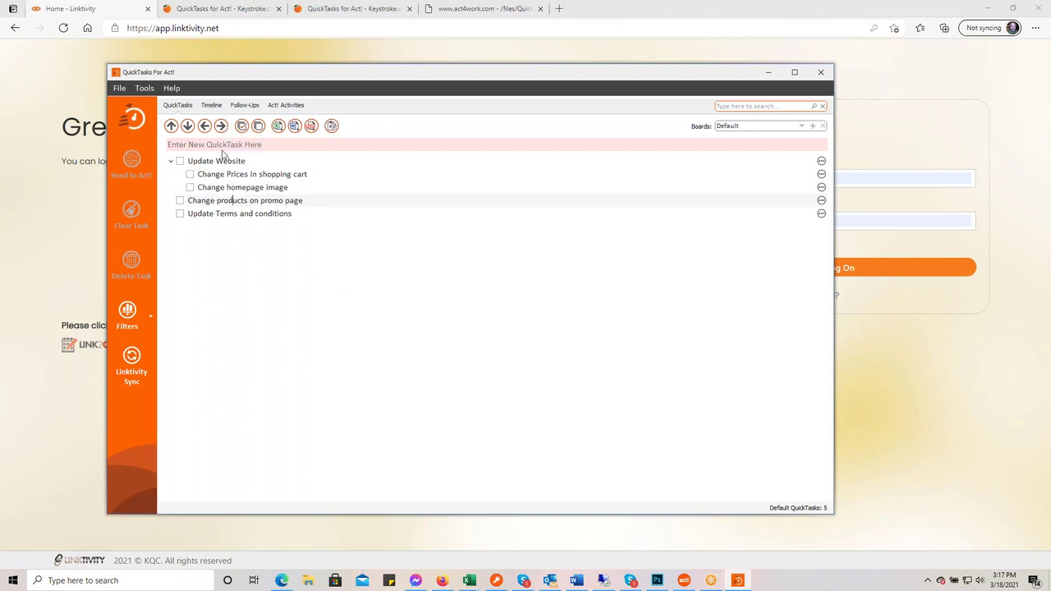
{"action": "left_click", "coordinate": [221, 125]}
{"action": "left_click", "coordinate": [228, 215]}
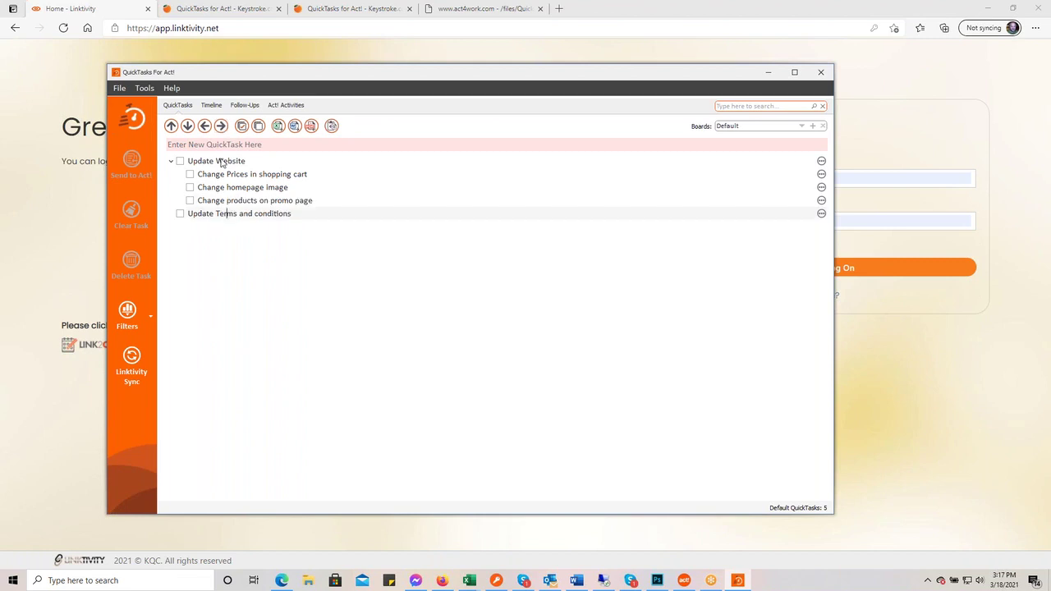
{"action": "left_click", "coordinate": [220, 126]}
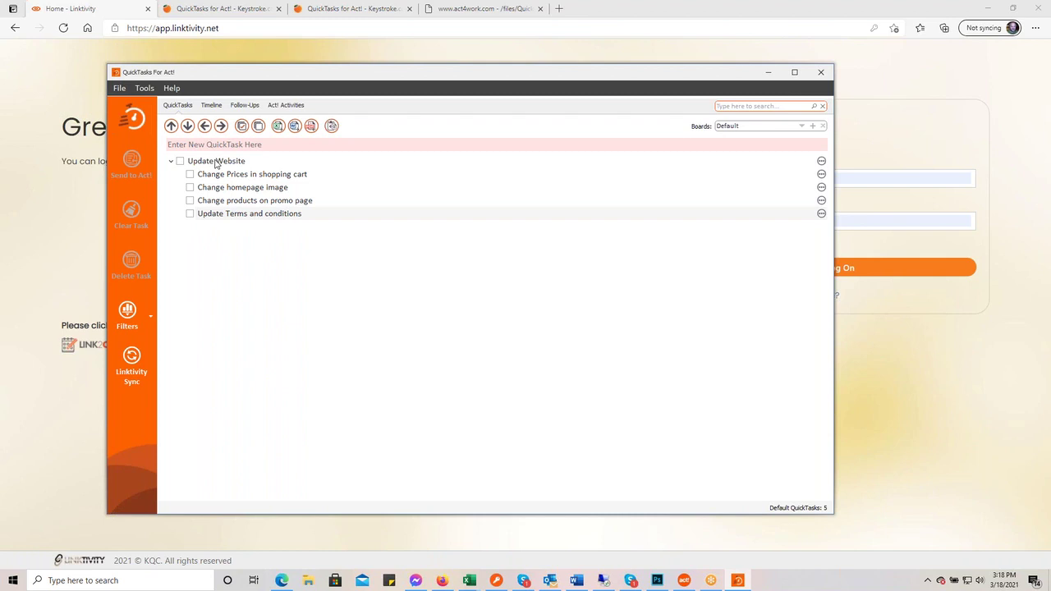
{"action": "left_click", "coordinate": [180, 162]}
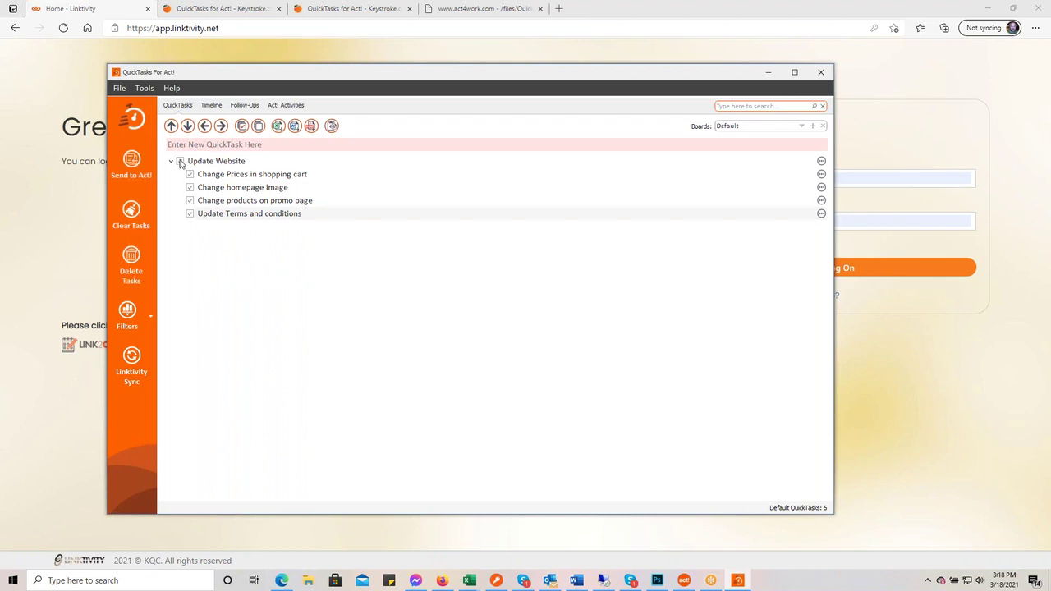
{"action": "left_click", "coordinate": [180, 162]}
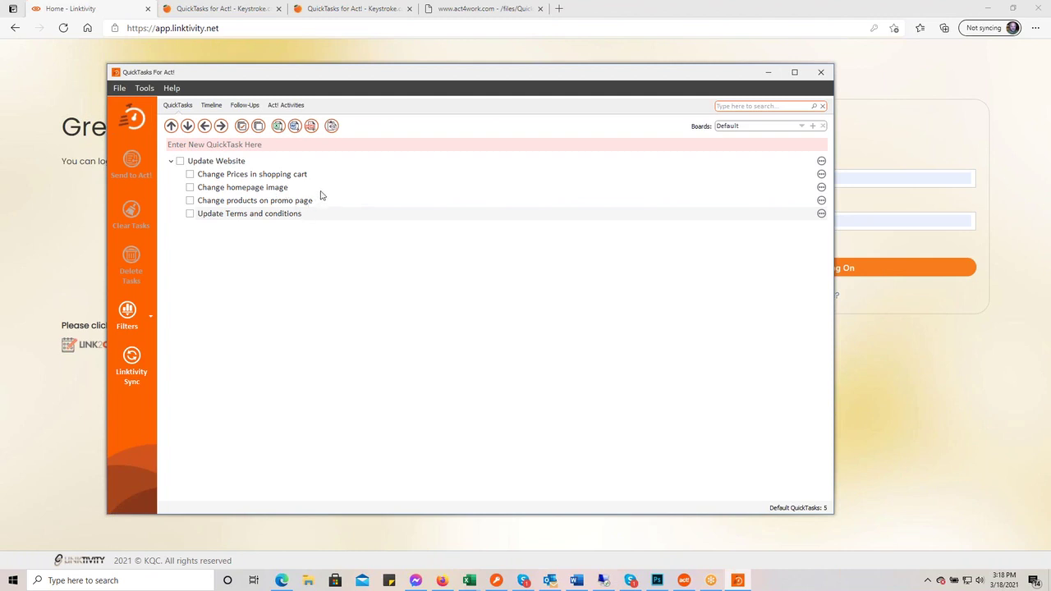
{"action": "left_click", "coordinate": [240, 144]}
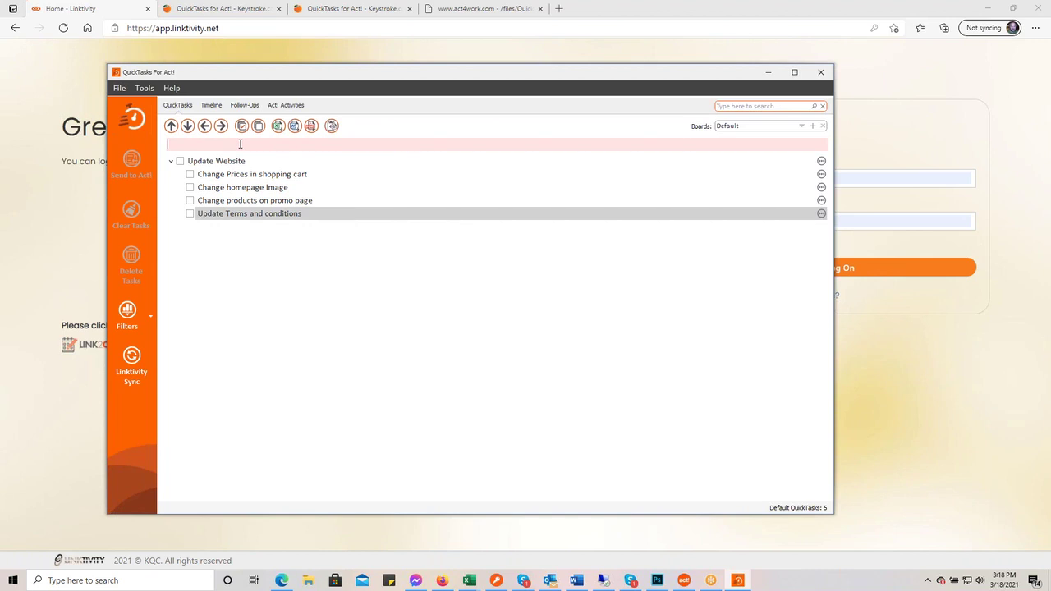
- Add 'This is an unrelated task' and insert an 'Another web task' subtask below Update Terms and conditions
{"action": "type", "text": "This is an unrelated task"}
{"action": "key", "text": "Return"}
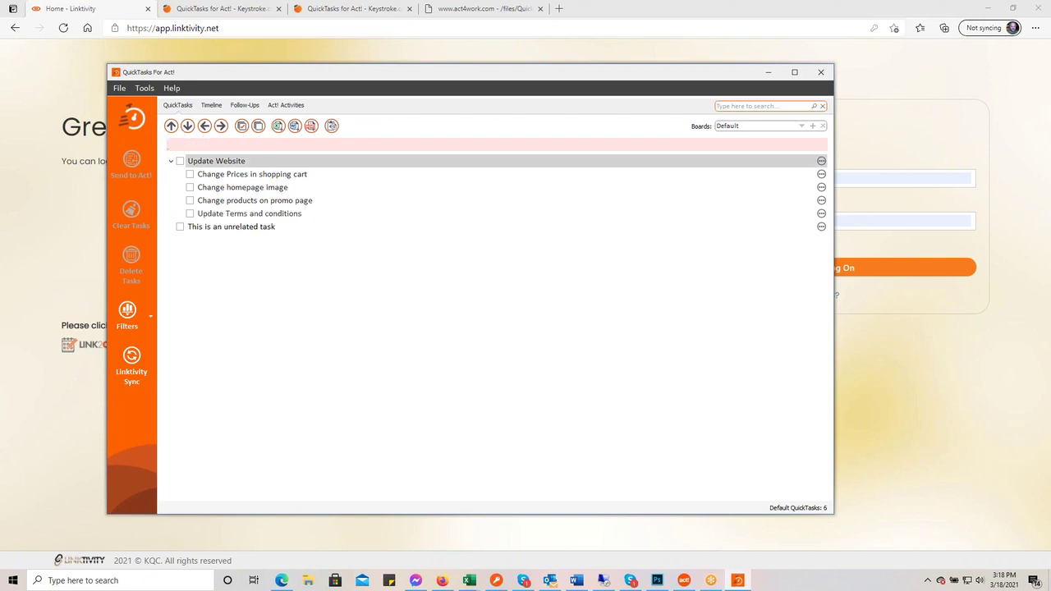
{"action": "left_click", "coordinate": [327, 216]}
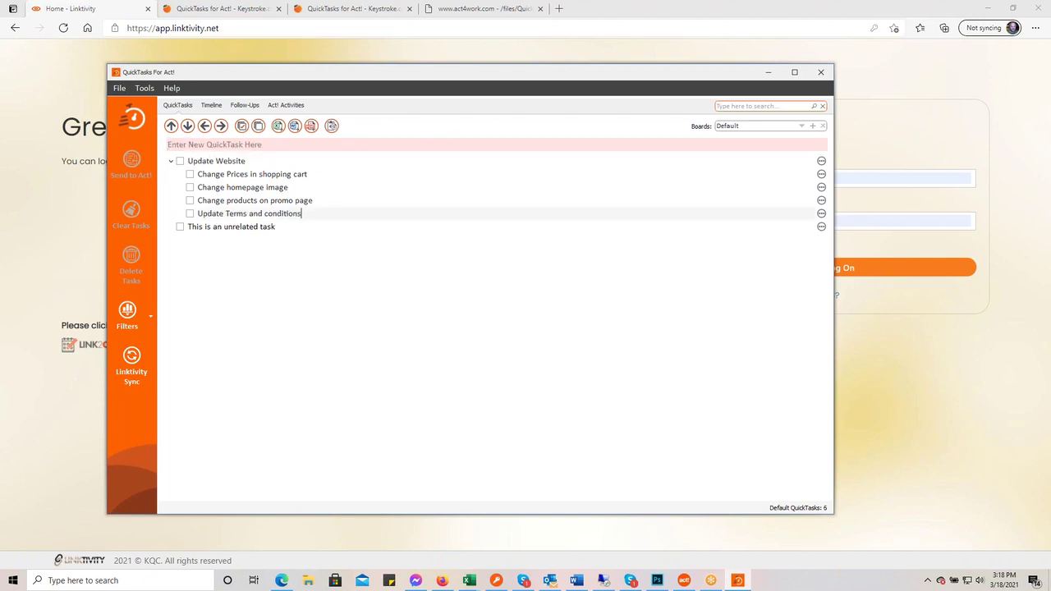
{"action": "right_click", "coordinate": [323, 216]}
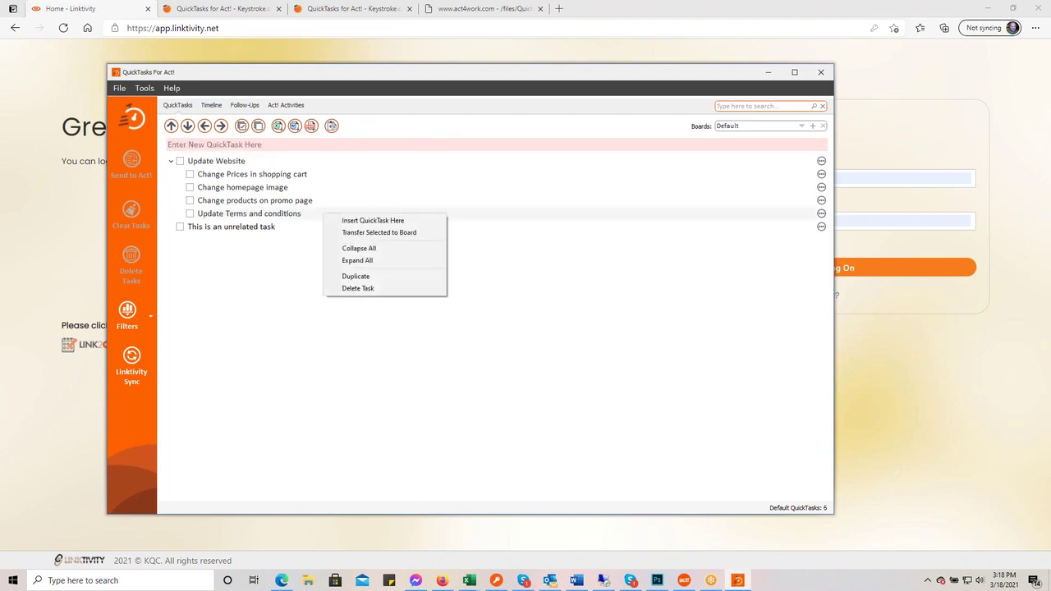
{"action": "left_click", "coordinate": [364, 221]}
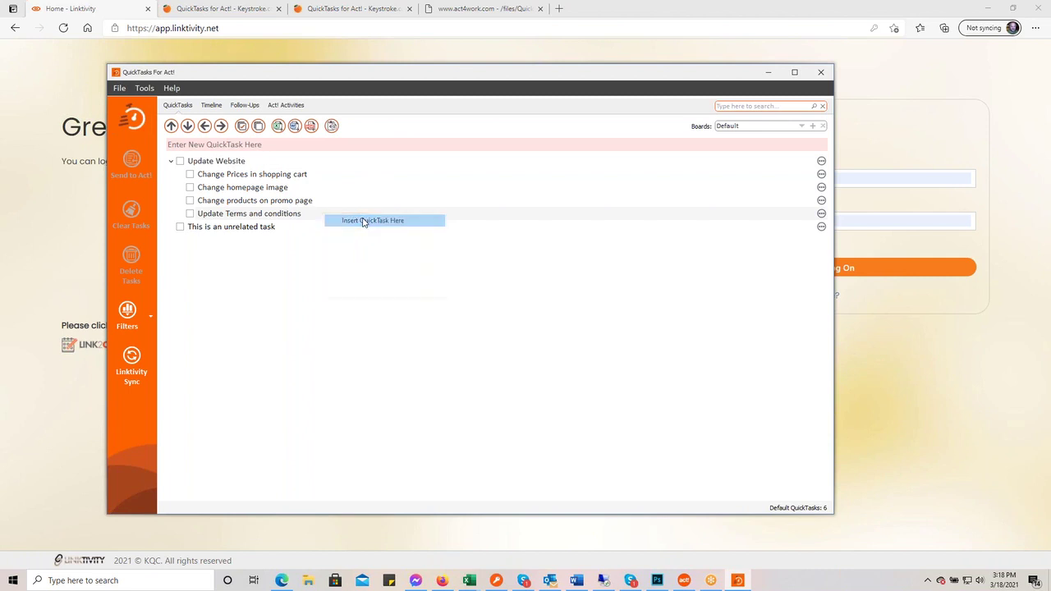
{"action": "type", "text": "Another web task"}
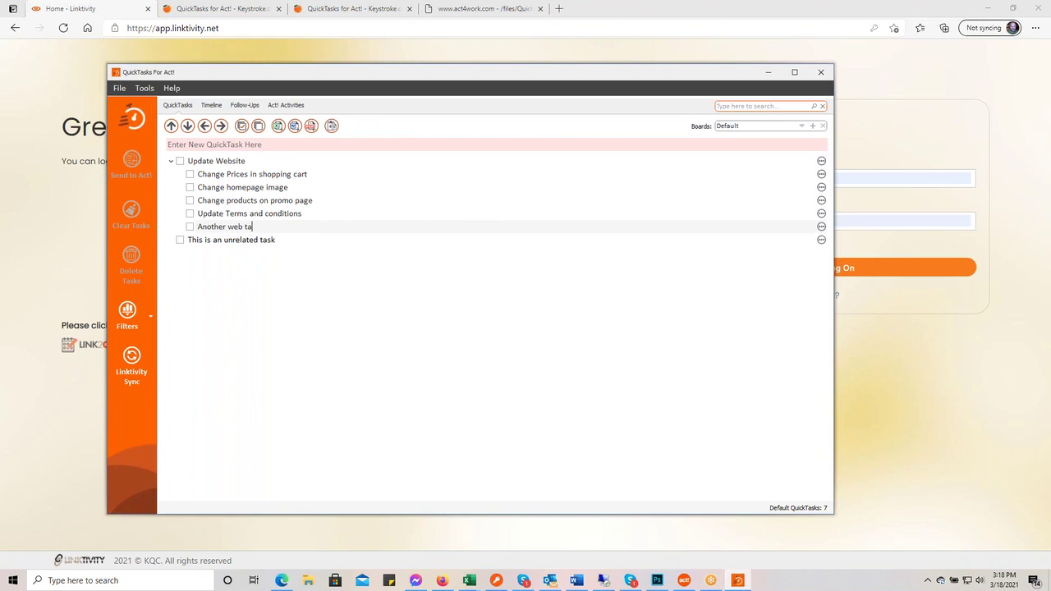
{"action": "key", "text": "Return"}
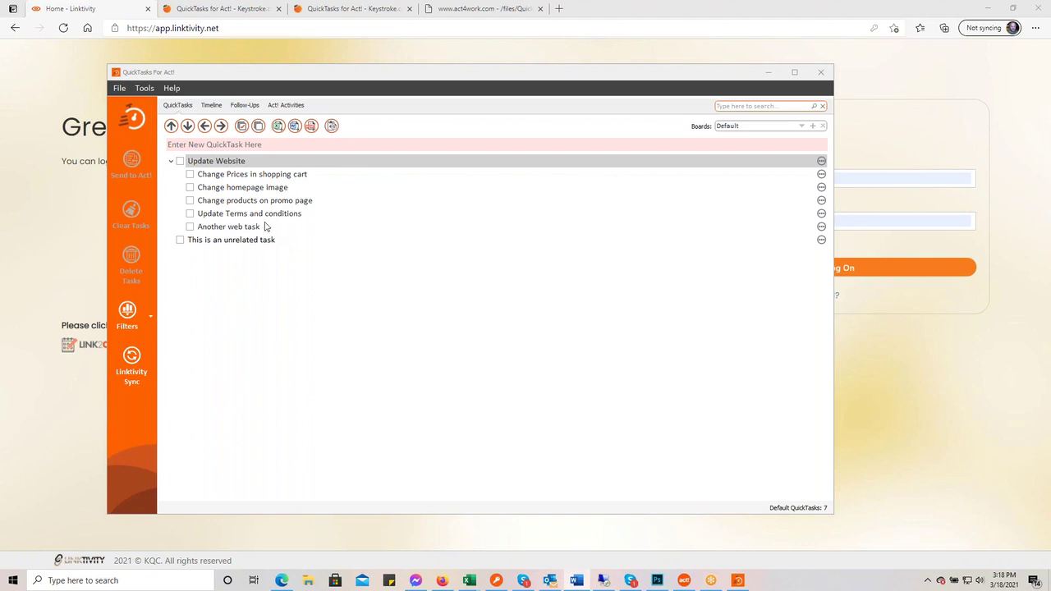
- Duplicate the Another web task subtask, then bring Outlook to the front
{"action": "left_click", "coordinate": [191, 227]}
{"action": "right_click", "coordinate": [223, 227]}
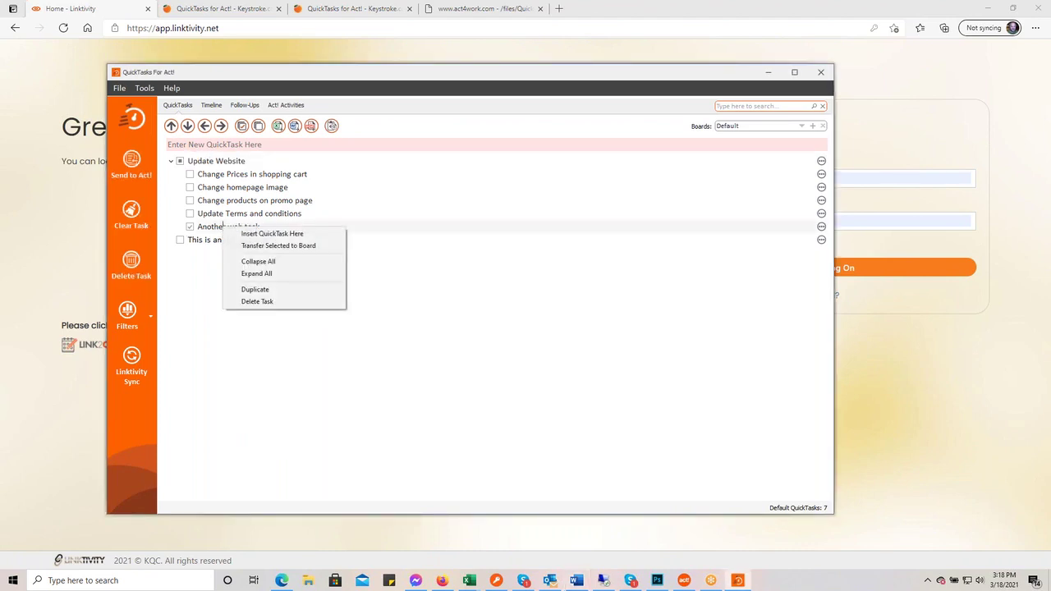
{"action": "left_click", "coordinate": [283, 294]}
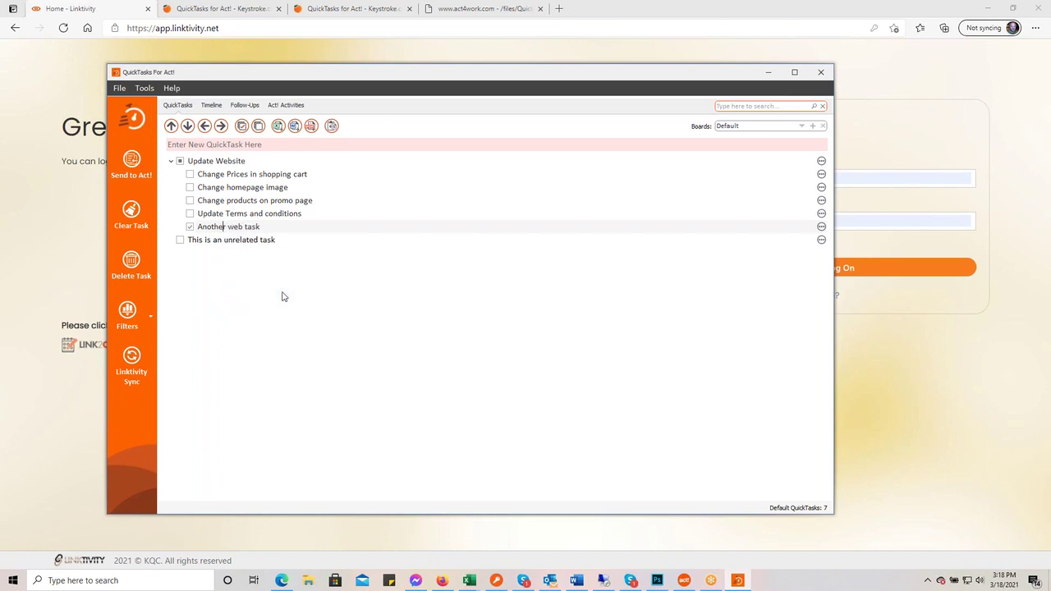
{"action": "left_click", "coordinate": [190, 227]}
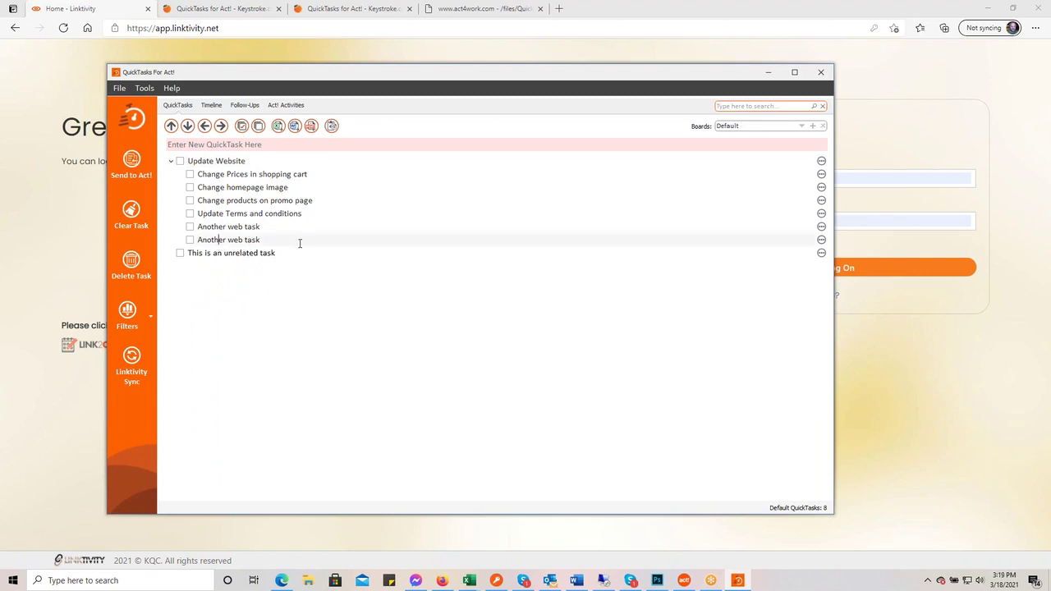
{"action": "left_click", "coordinate": [553, 580]}
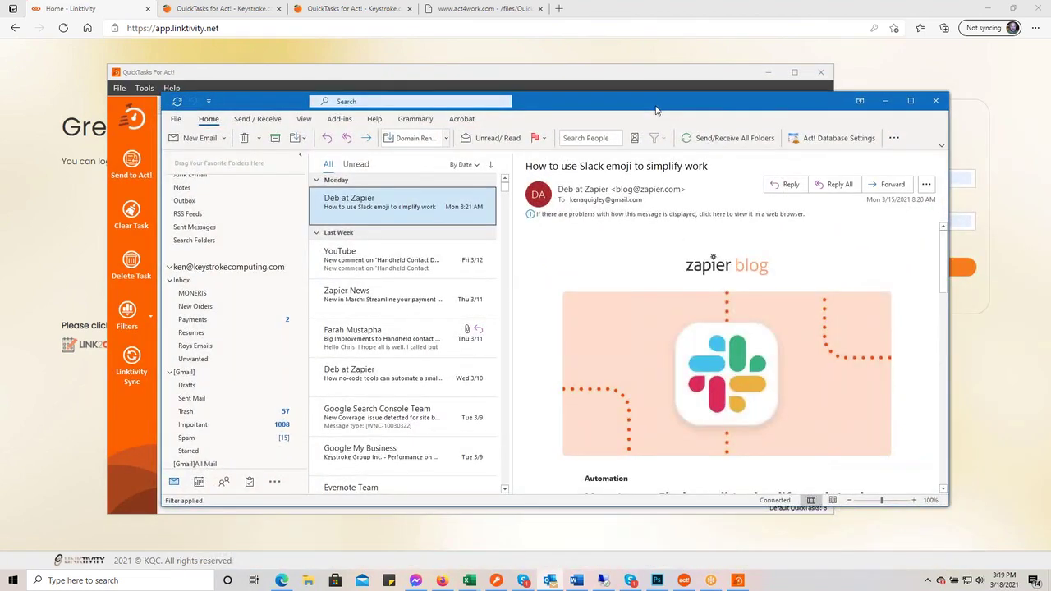
- Send the 'How to use Slack emoji to simplify work' email to QuickTasks, then minimize Outlook
{"action": "double_click", "coordinate": [656, 109]}
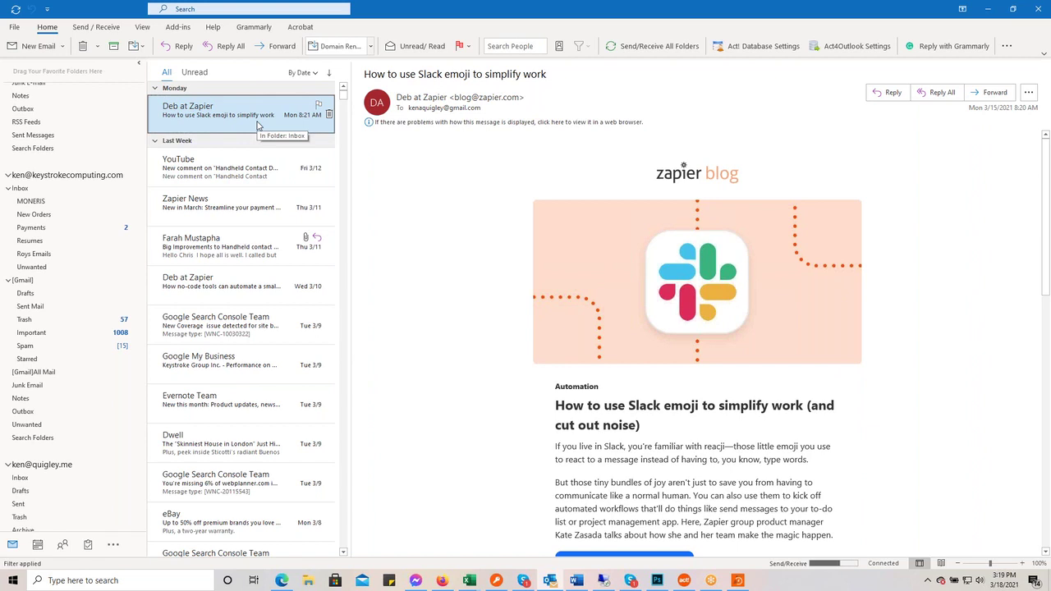
{"action": "right_click", "coordinate": [254, 118]}
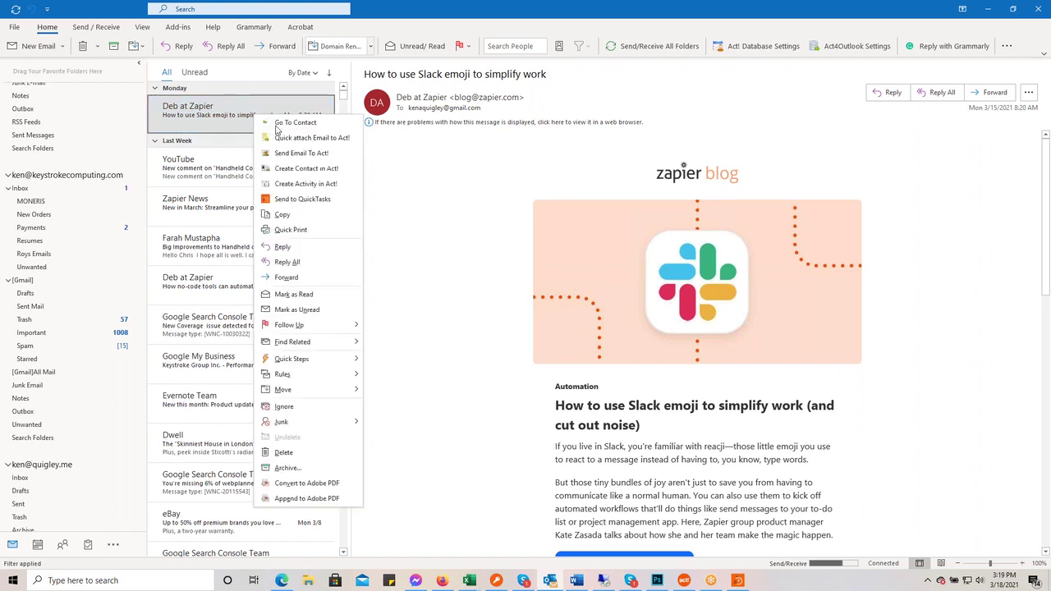
{"action": "left_click", "coordinate": [319, 200]}
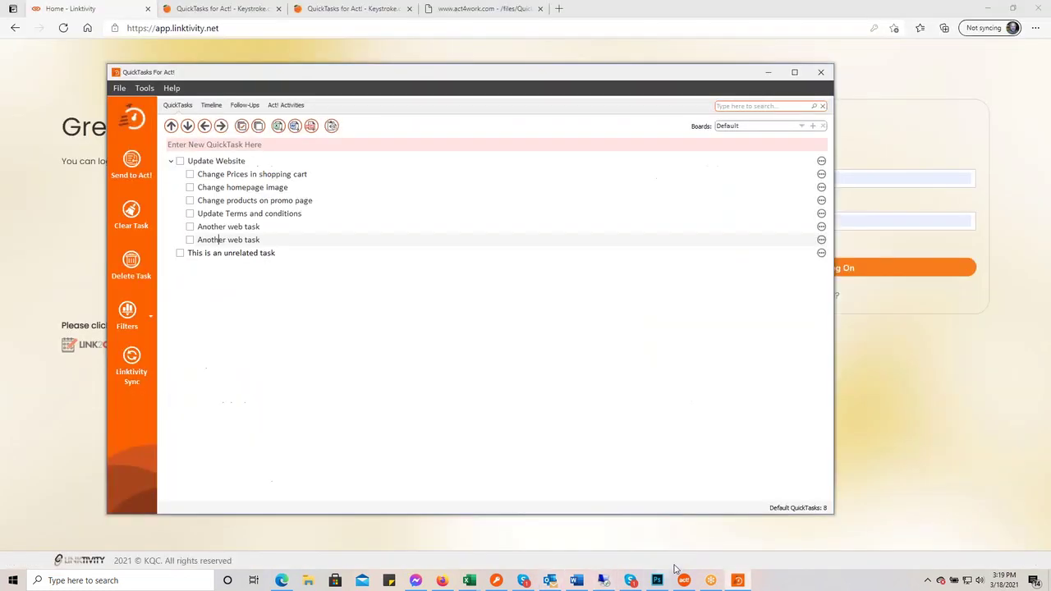
{"action": "left_click", "coordinate": [988, 8]}
- Refresh QuickTasks to pull in the Slack emoji task and open it for editing
{"action": "left_click", "coordinate": [145, 88]}
{"action": "left_click", "coordinate": [147, 89]}
{"action": "left_click", "coordinate": [145, 88]}
{"action": "left_click", "coordinate": [156, 105]}
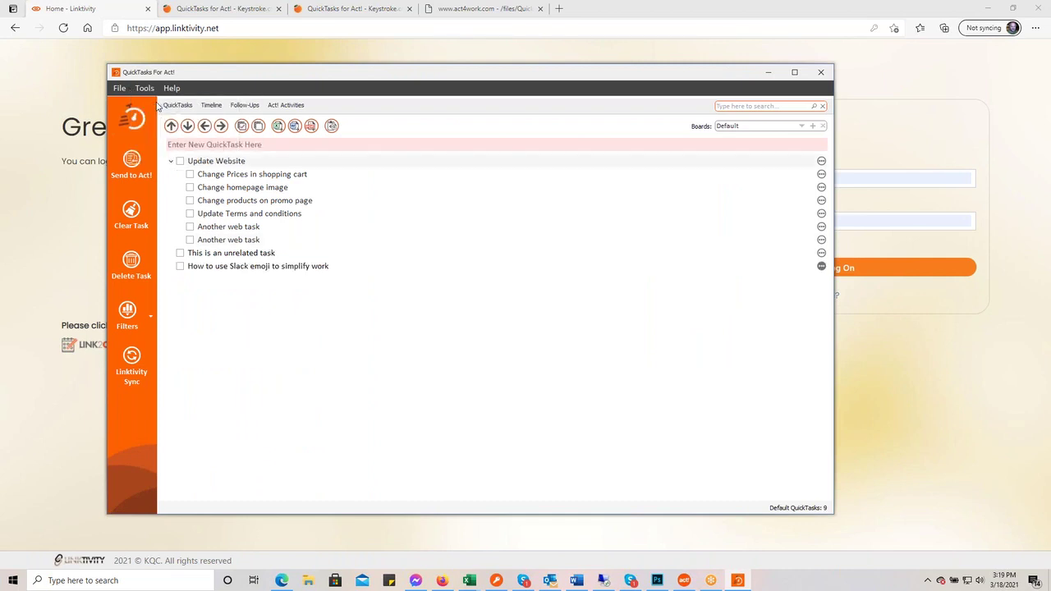
{"action": "left_click", "coordinate": [240, 267]}
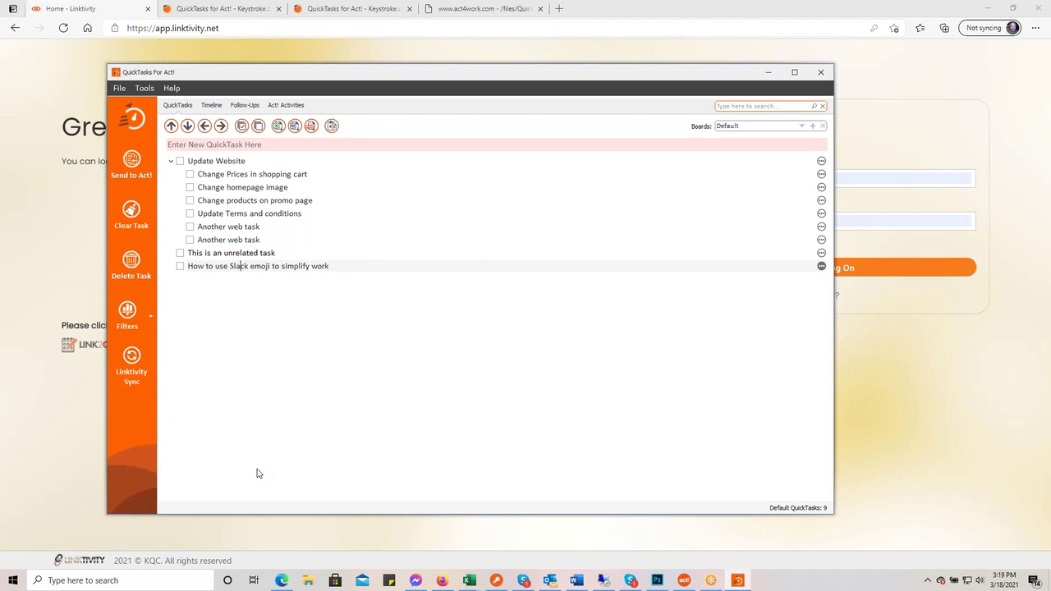
{"action": "left_click", "coordinate": [334, 268]}
- Give the Slack emoji task a due date of 3/26/2021 at 12:00 PM
{"action": "left_click", "coordinate": [821, 267]}
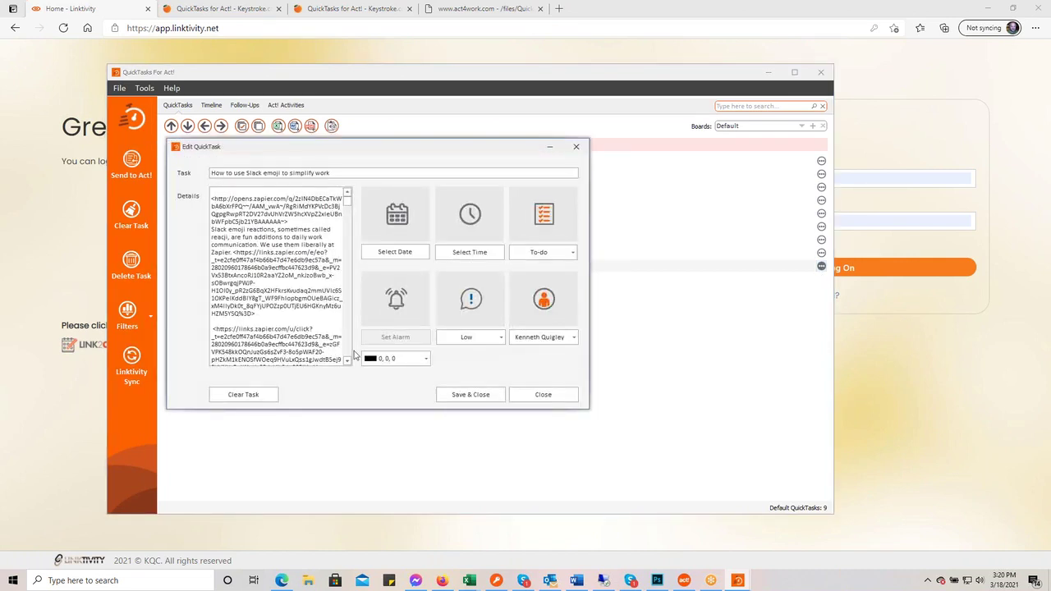
{"action": "scroll", "coordinate": [261, 275], "scroll_direction": "down", "scroll_amount": 10}
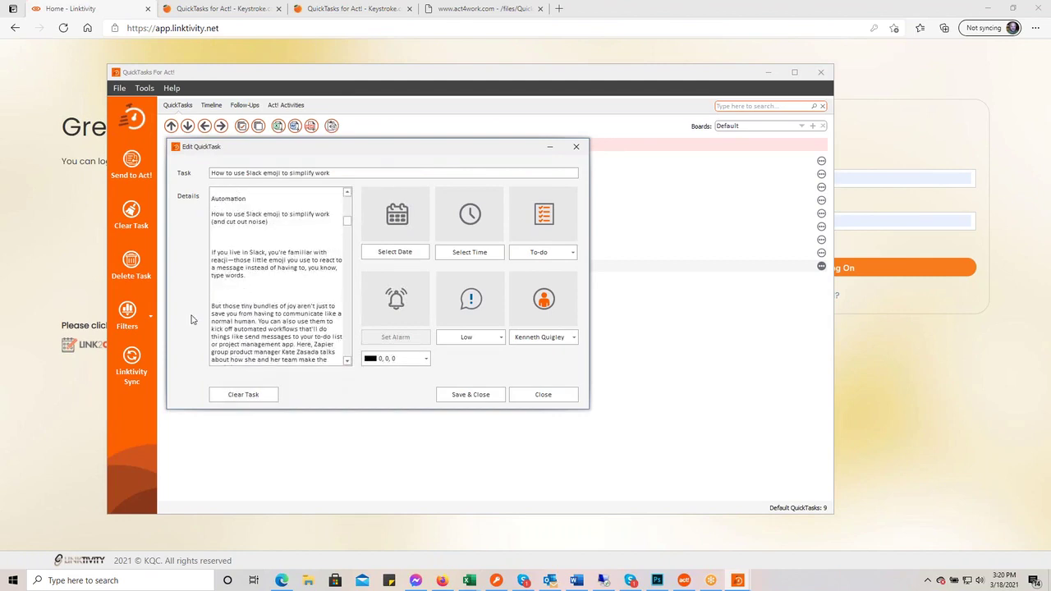
{"action": "scroll", "coordinate": [241, 304], "scroll_direction": "down", "scroll_amount": 4}
{"action": "scroll", "coordinate": [248, 304], "scroll_direction": "down", "scroll_amount": 10}
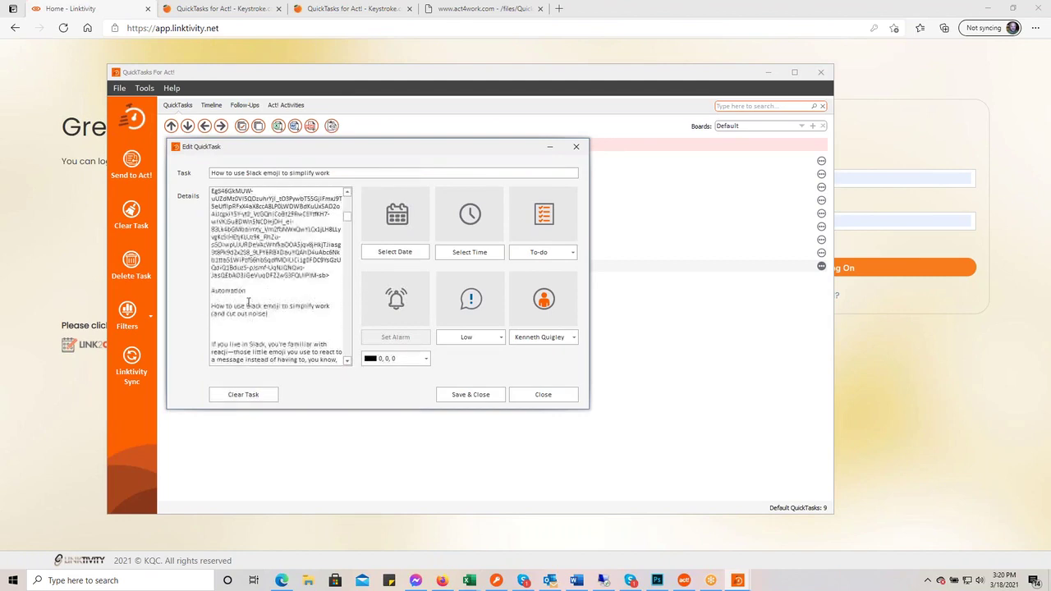
{"action": "scroll", "coordinate": [248, 307], "scroll_direction": "up", "scroll_amount": 15}
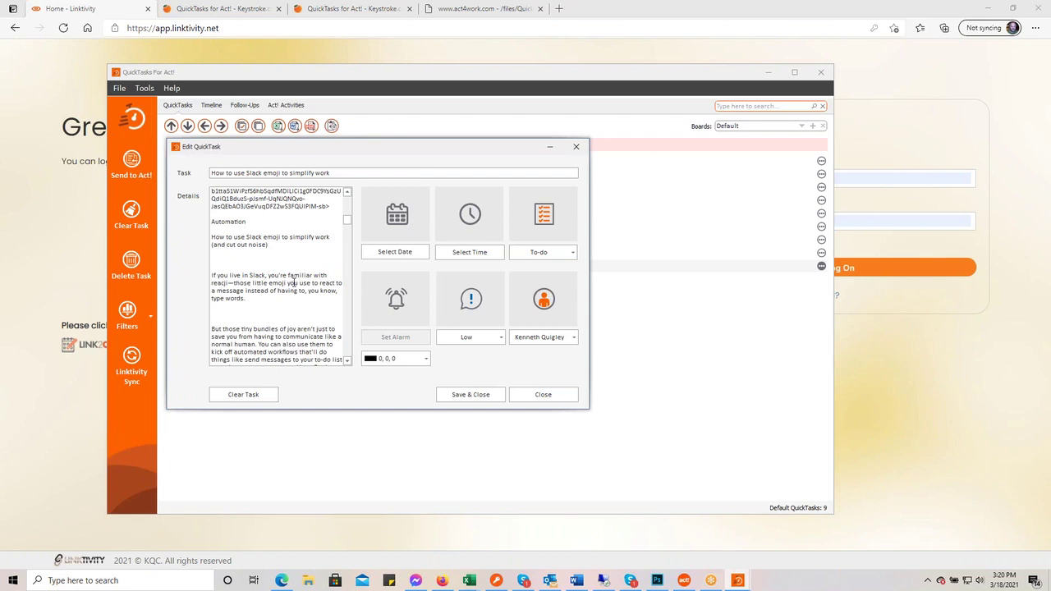
{"action": "left_click", "coordinate": [406, 255]}
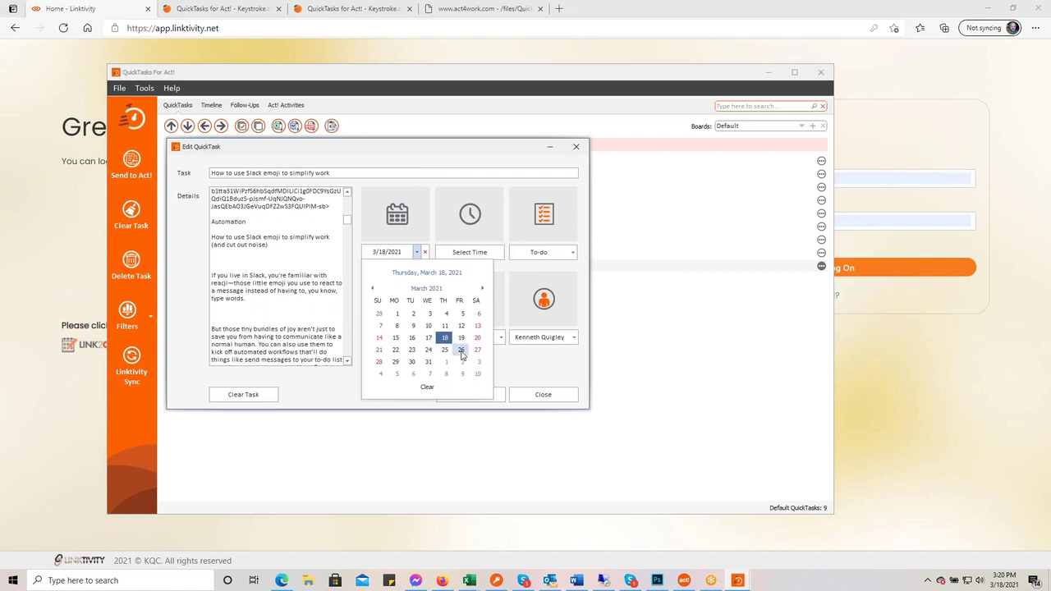
{"action": "left_click", "coordinate": [461, 350]}
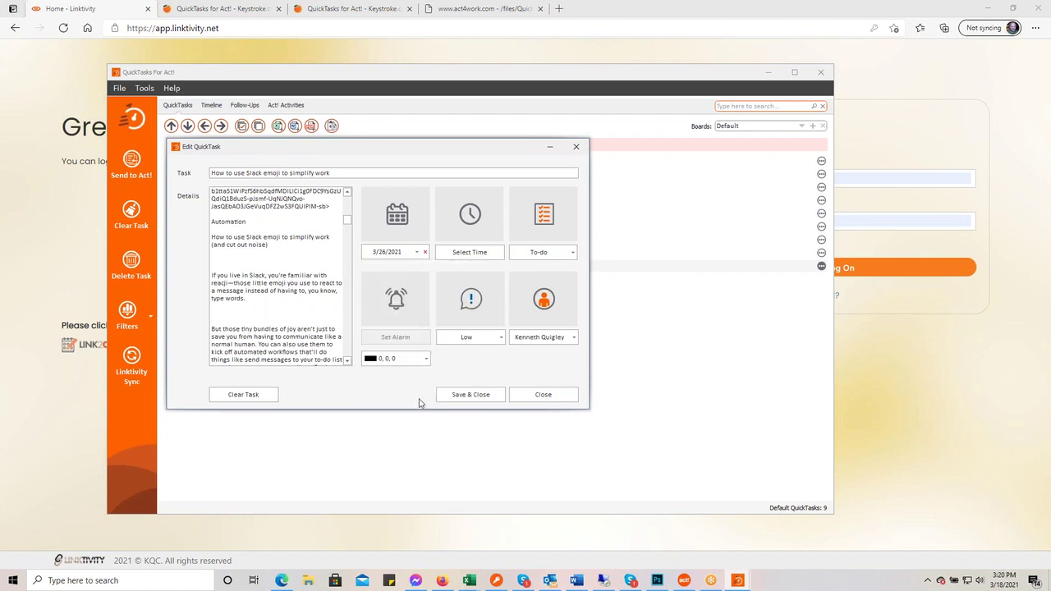
{"action": "left_click", "coordinate": [497, 254]}
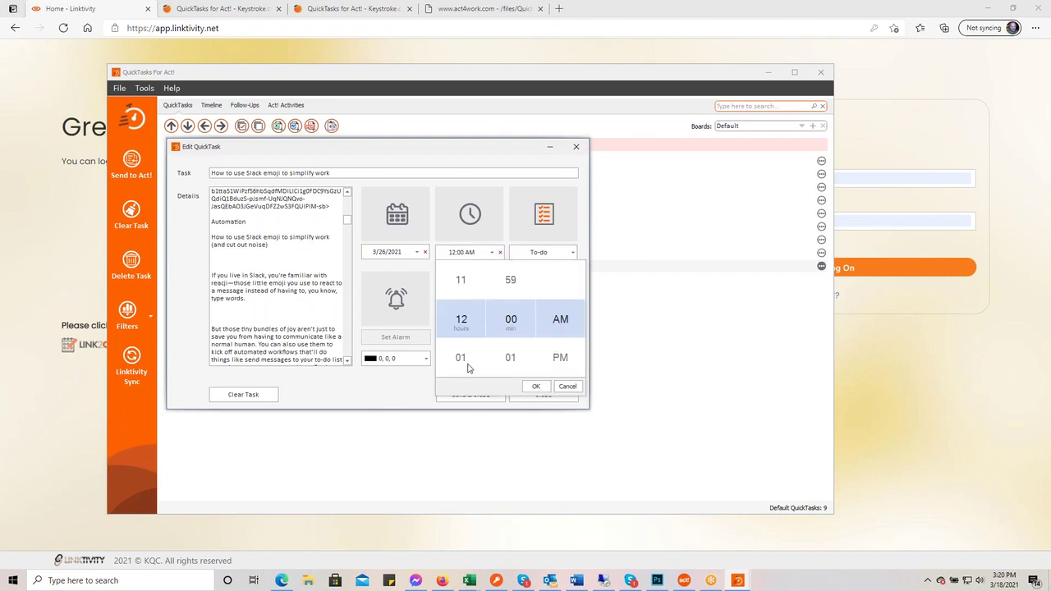
{"action": "left_click", "coordinate": [556, 362]}
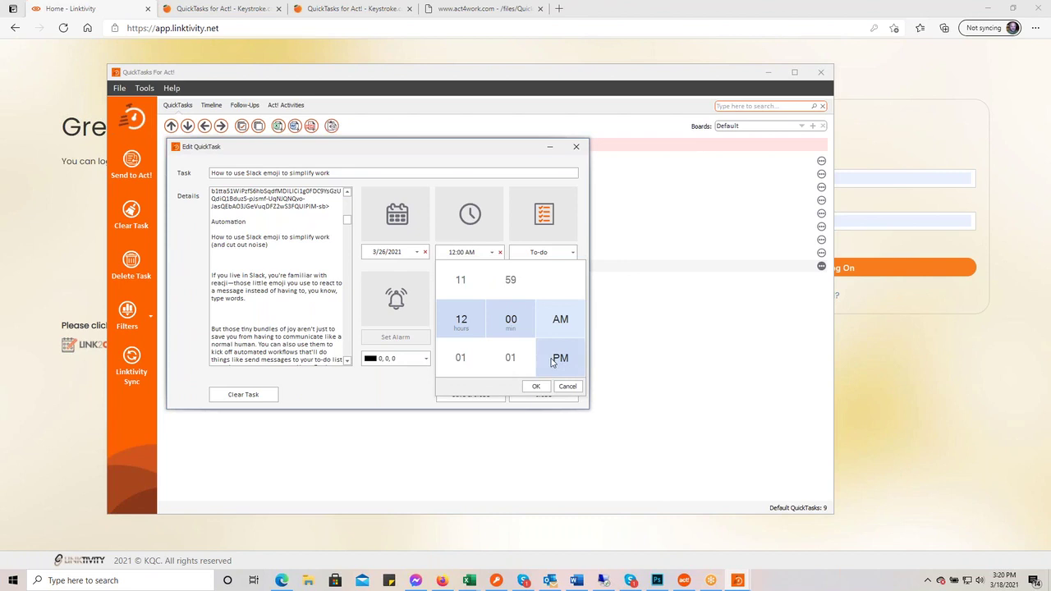
{"action": "left_click", "coordinate": [556, 362]}
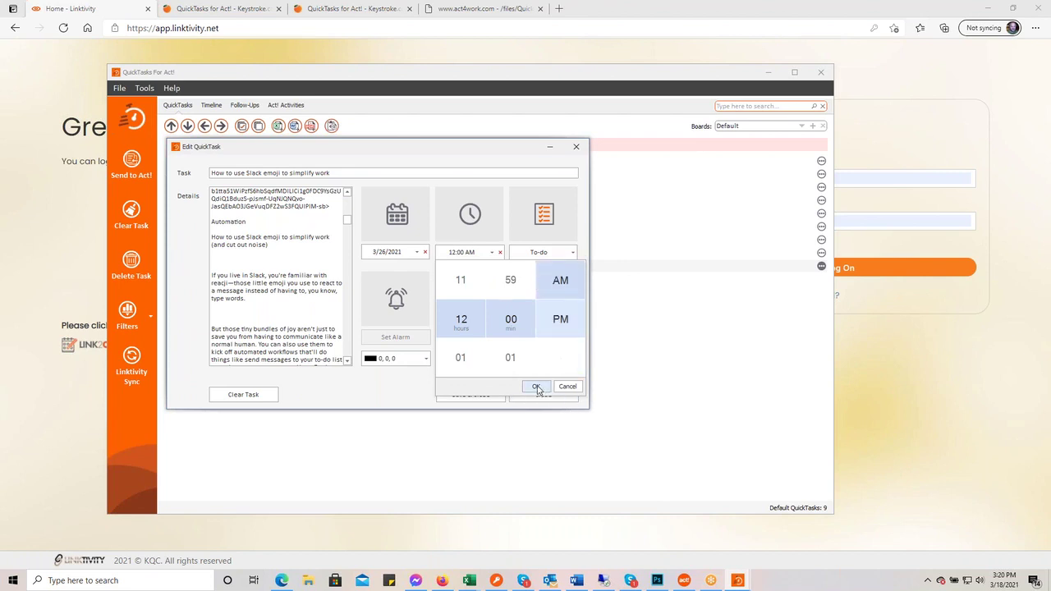
{"action": "left_click", "coordinate": [536, 387]}
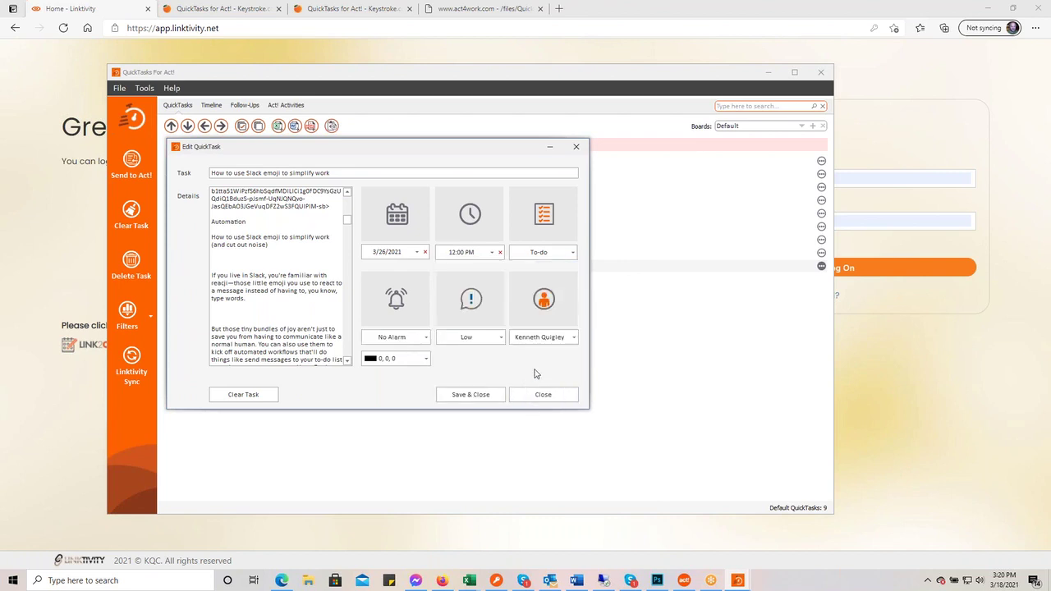
- Set Medium priority and a 10-minutes-before alarm, then save and close the task
{"action": "left_click", "coordinate": [501, 338]}
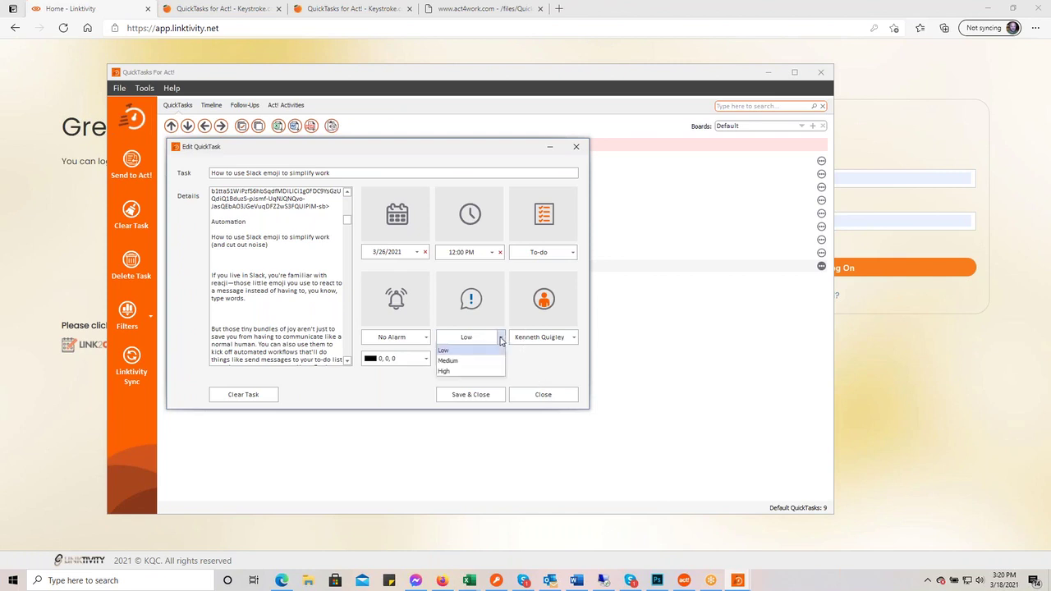
{"action": "left_click", "coordinate": [488, 363]}
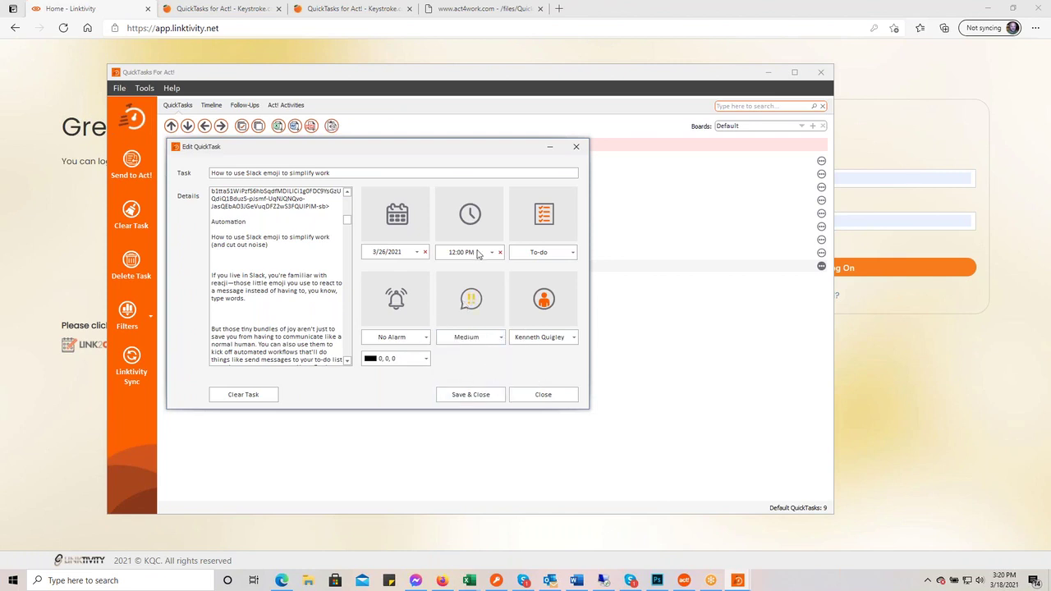
{"action": "left_click", "coordinate": [427, 338]}
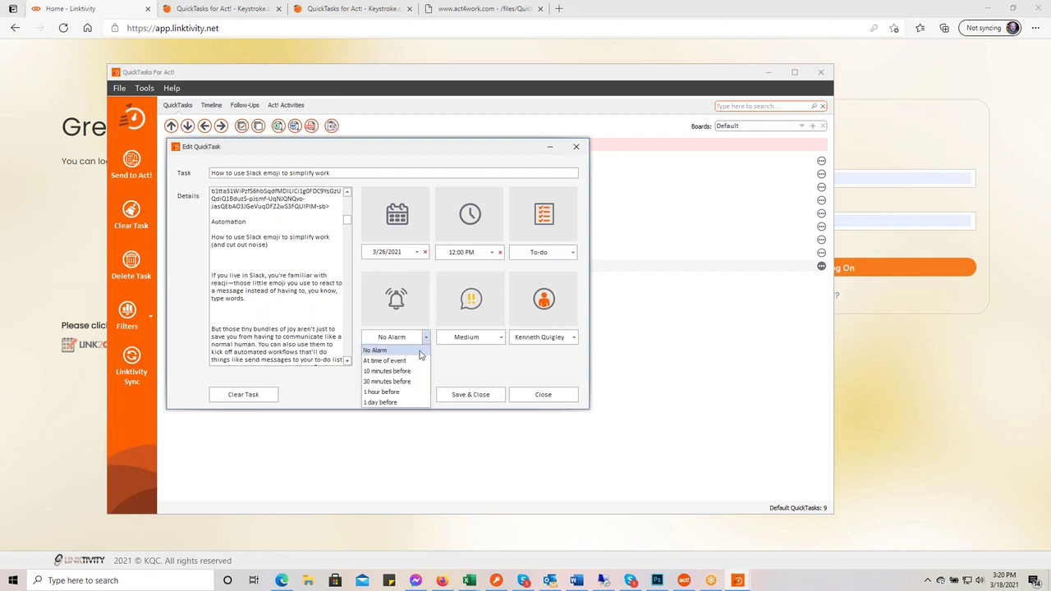
{"action": "left_click", "coordinate": [415, 372]}
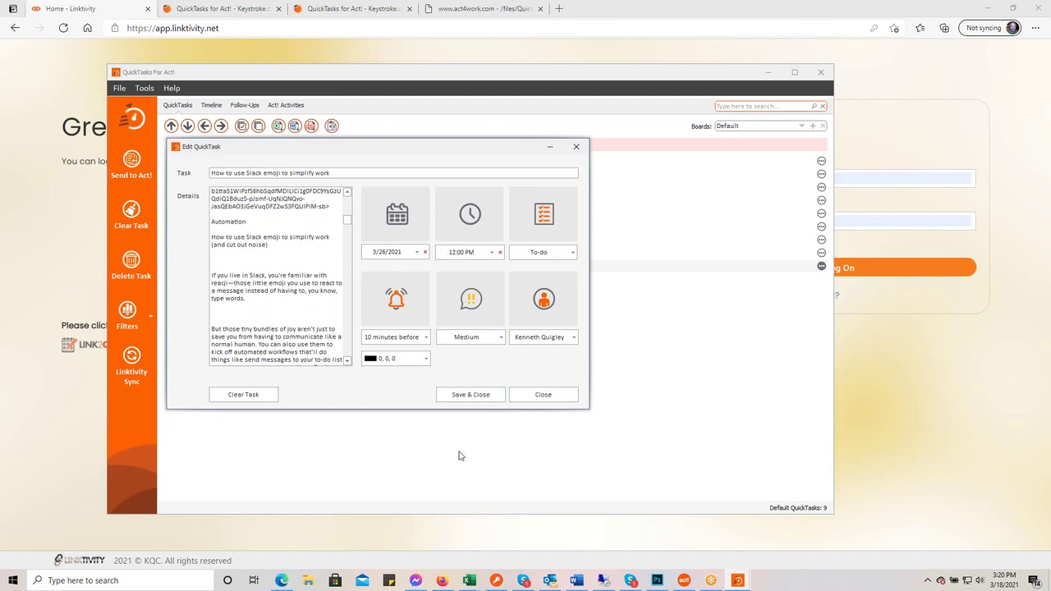
{"action": "left_click", "coordinate": [471, 394]}
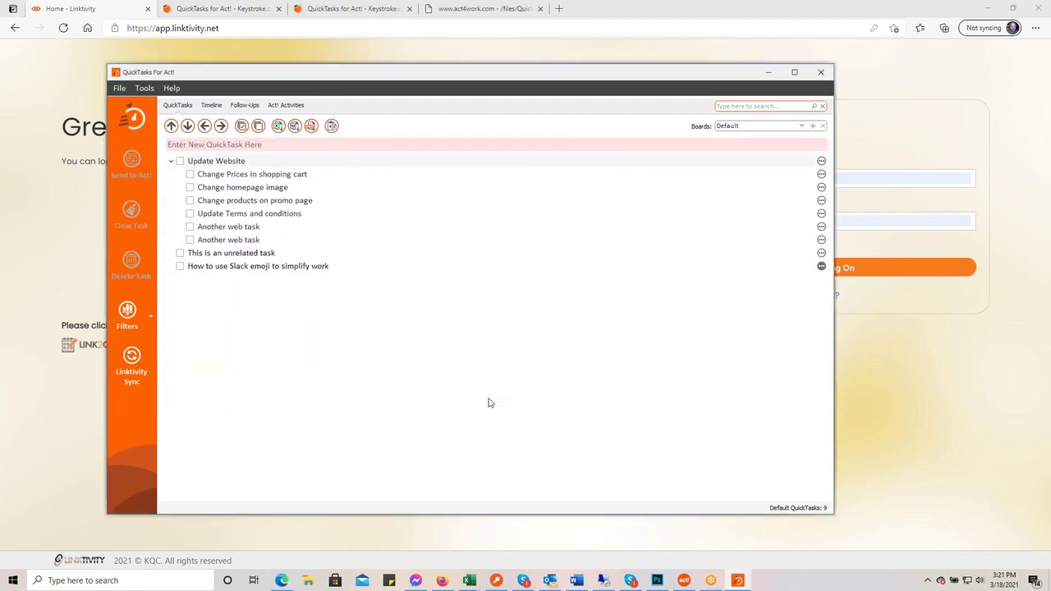
{"action": "left_click", "coordinate": [822, 268]}
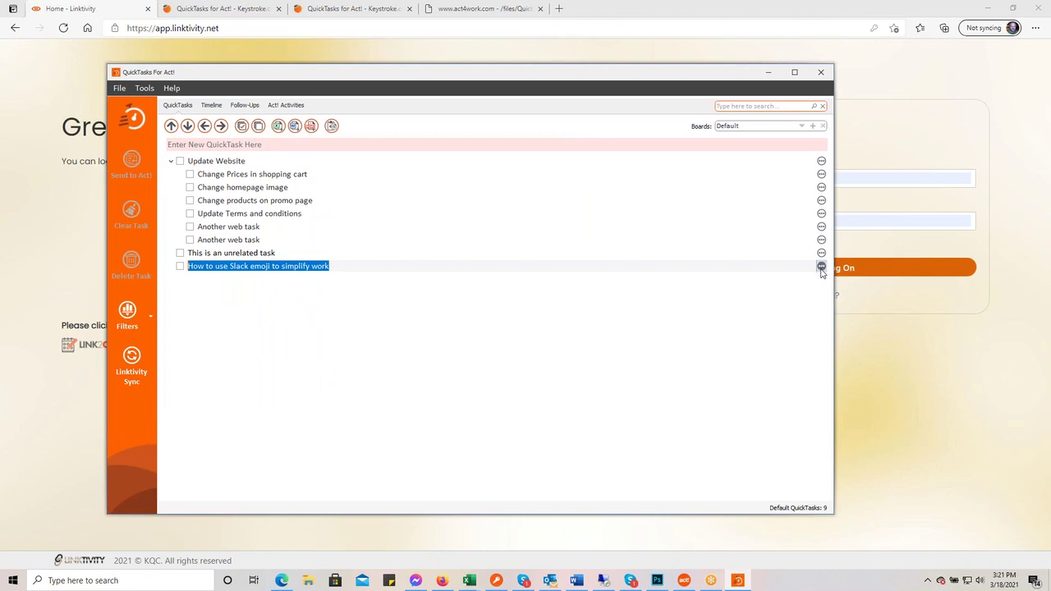
{"action": "left_click", "coordinate": [821, 268]}
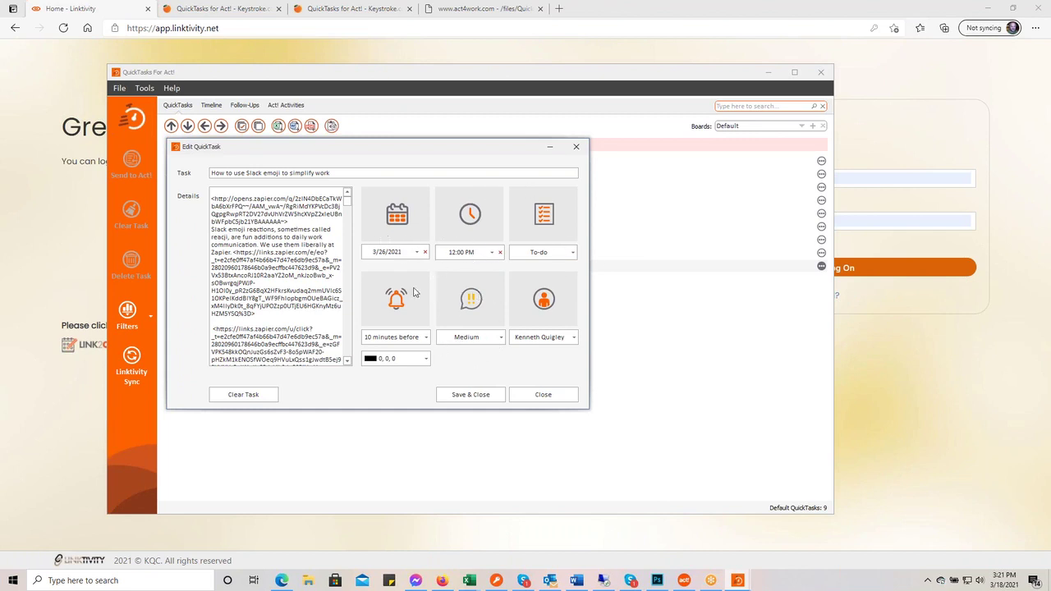
{"action": "left_click", "coordinate": [479, 399]}
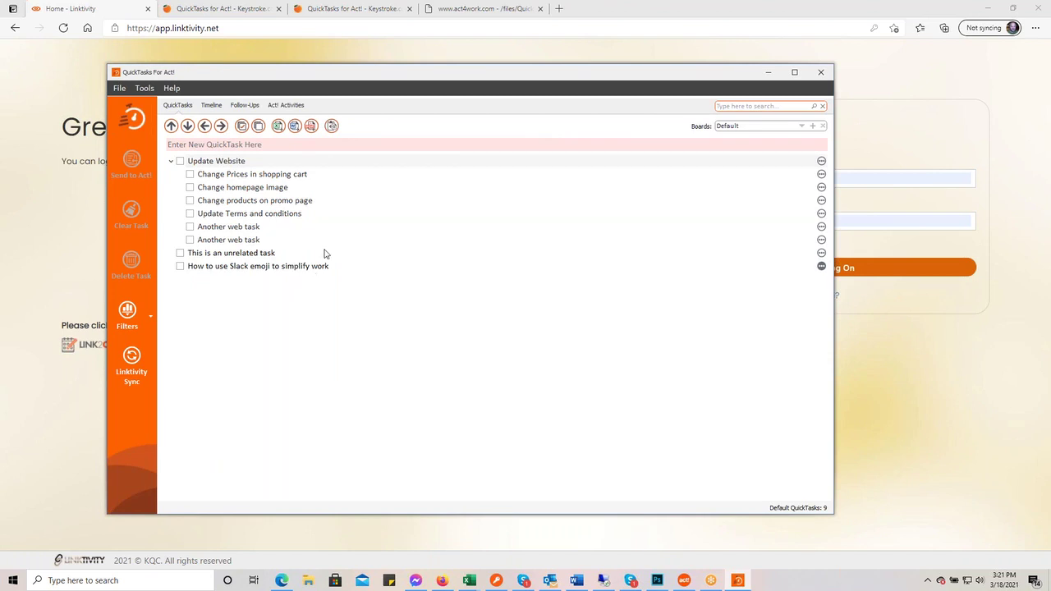
{"action": "left_click", "coordinate": [803, 129]}
{"action": "left_click", "coordinate": [764, 138]}
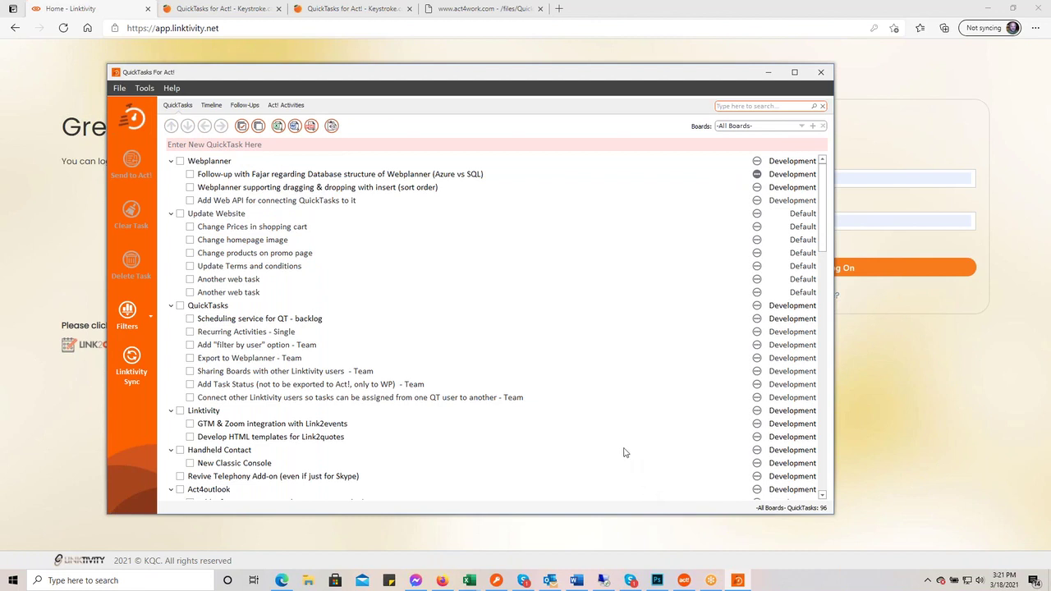
{"action": "left_click", "coordinate": [801, 126]}
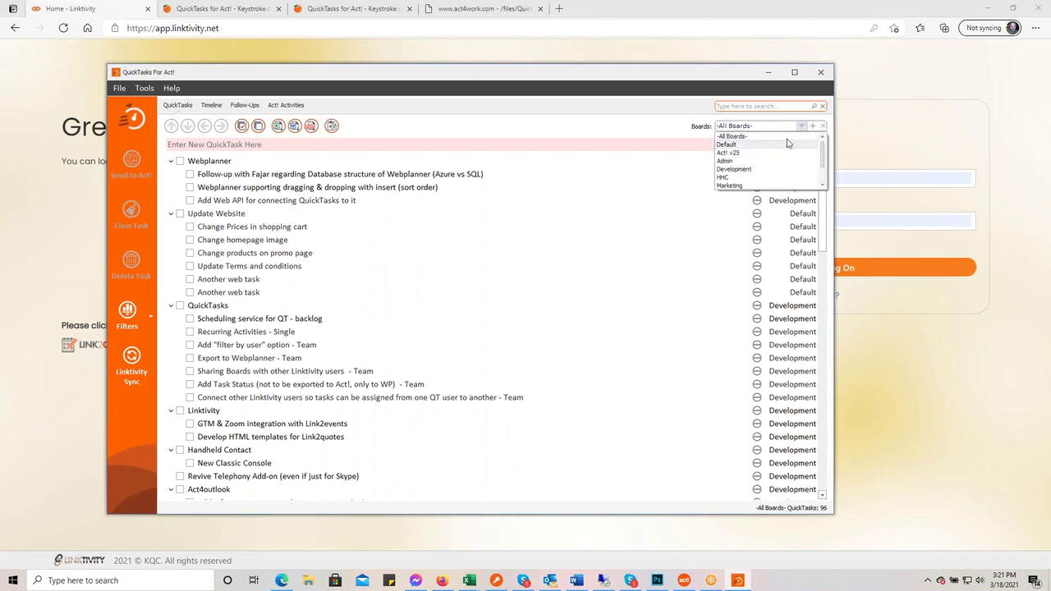
{"action": "left_click", "coordinate": [787, 145]}
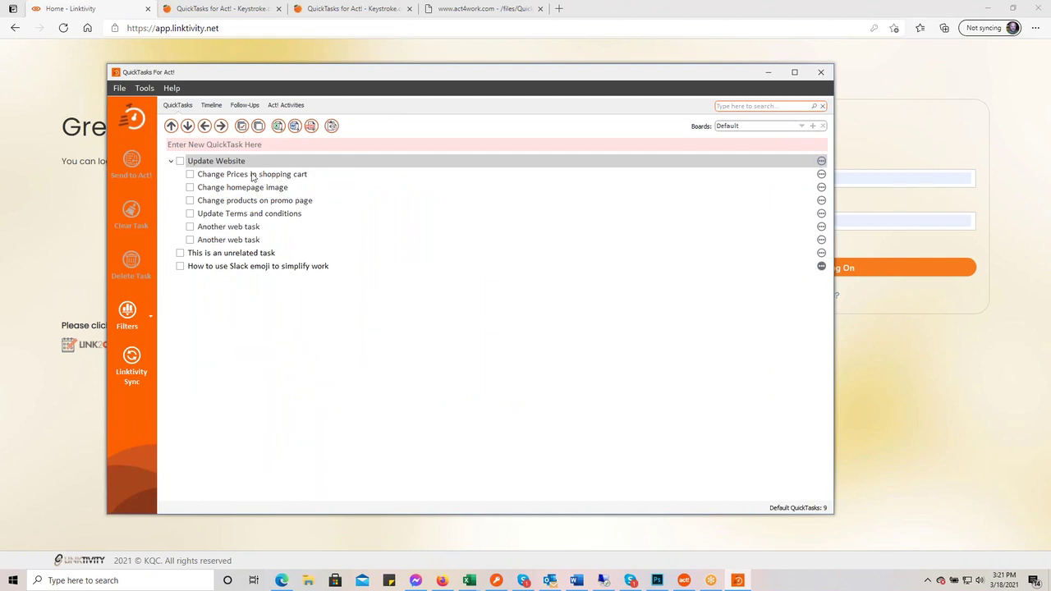
- Give the Change Prices in shopping cart subtask the details 'basde on this months promos' and save
{"action": "left_click", "coordinate": [821, 175], "text": "shift"}
{"action": "left_click", "coordinate": [236, 208]}
{"action": "type", "text": "basde on thi"}
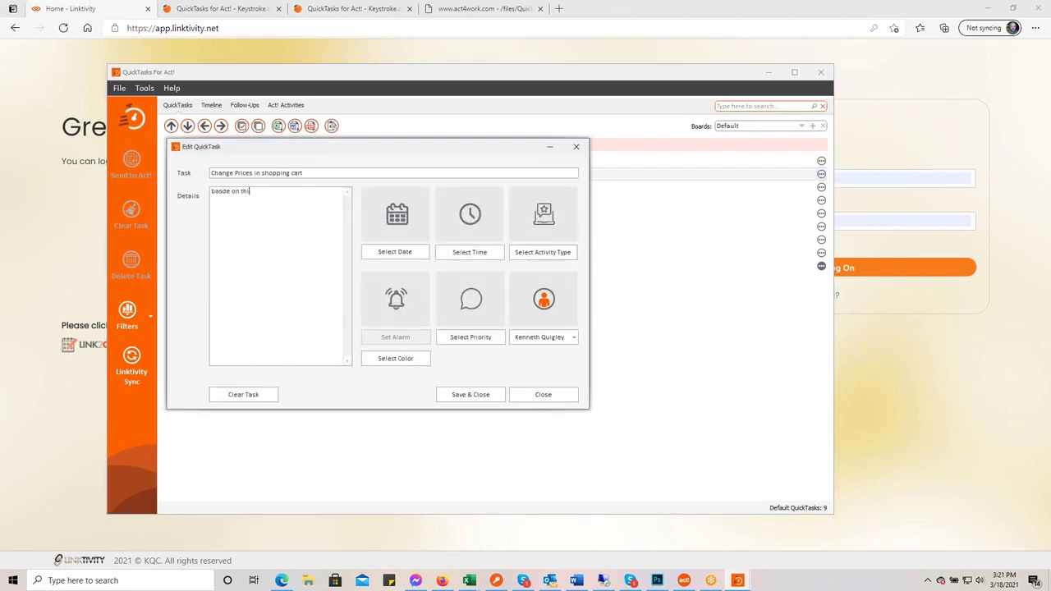
{"action": "type", "text": "s months promos"}
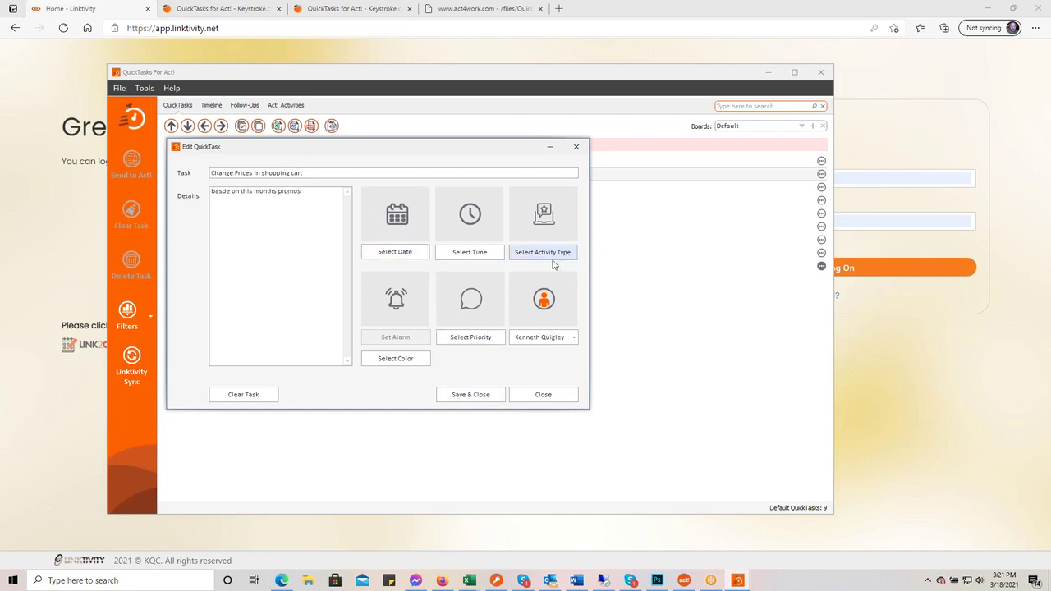
{"action": "left_click", "coordinate": [489, 393]}
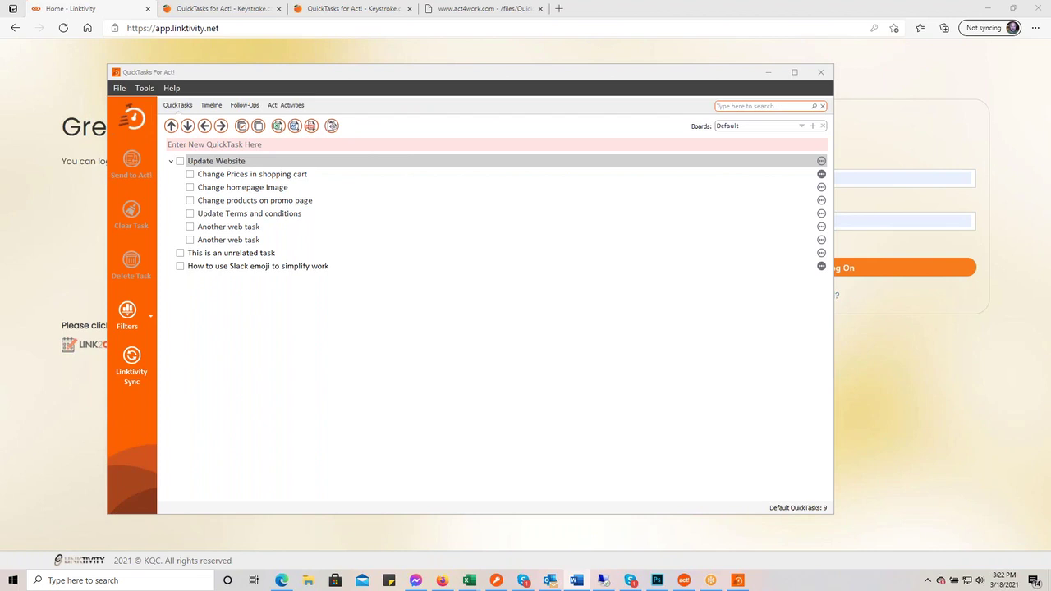
{"action": "left_click", "coordinate": [146, 89]}
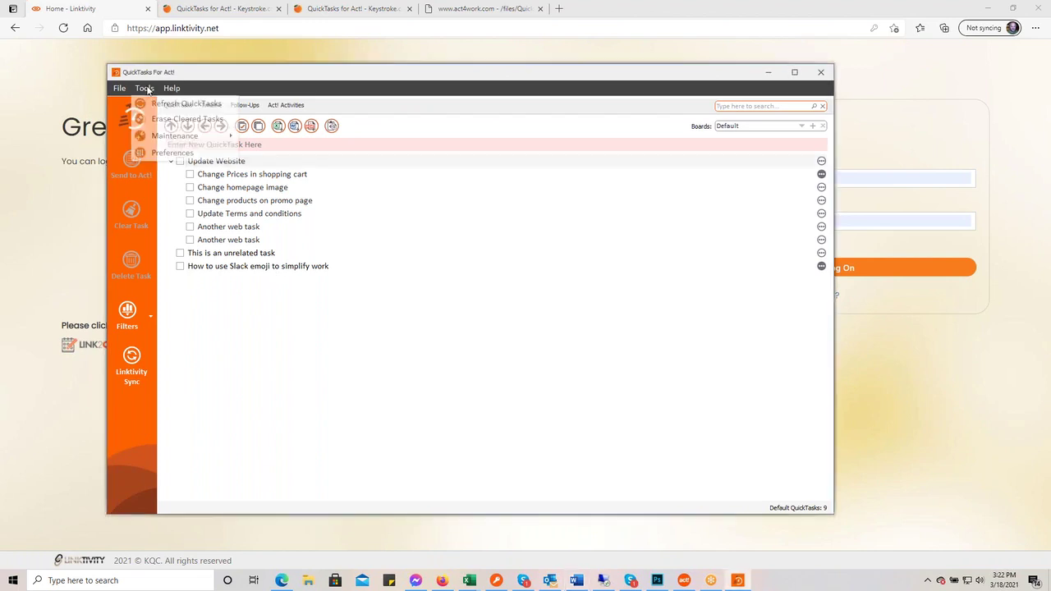
{"action": "left_click", "coordinate": [152, 154]}
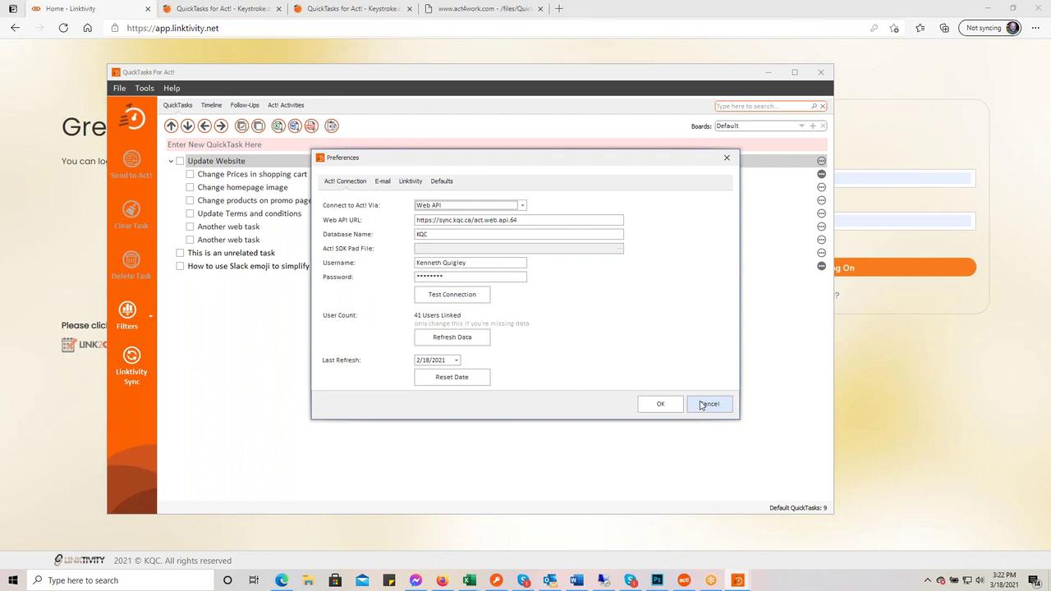
{"action": "left_click", "coordinate": [704, 405]}
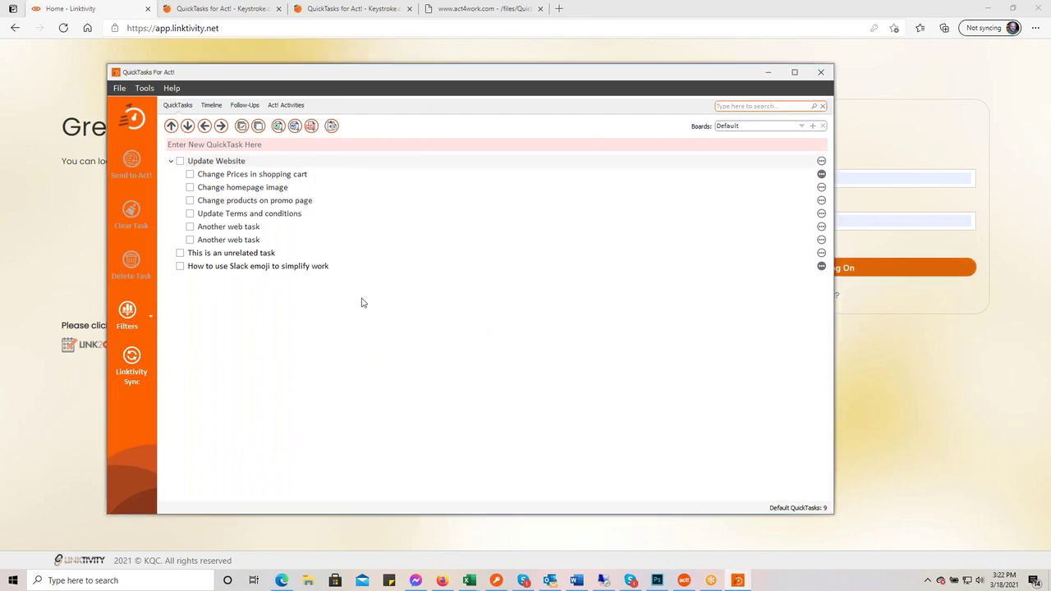
{"action": "double_click", "coordinate": [322, 267]}
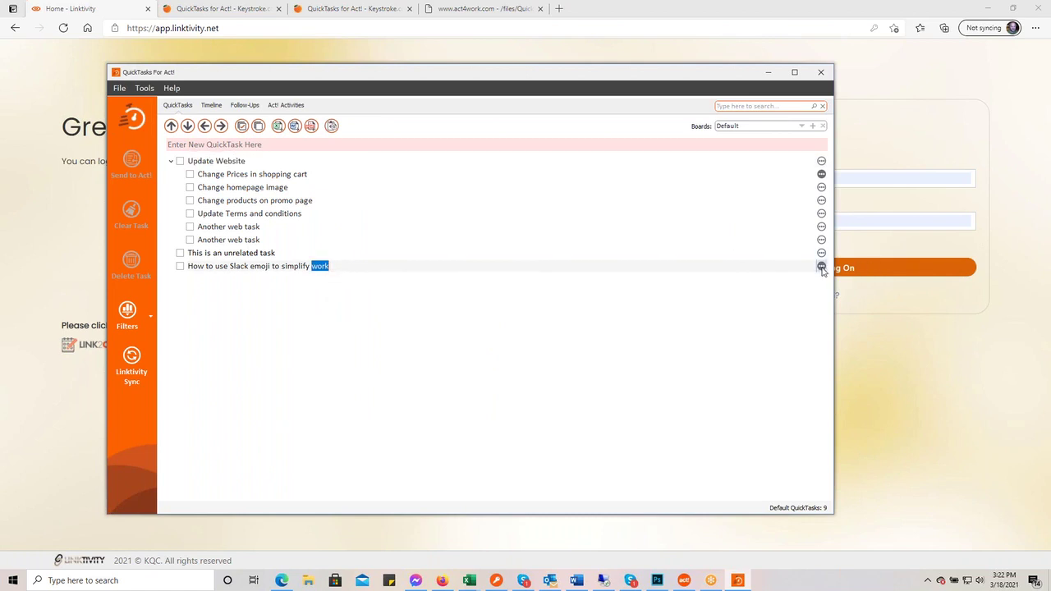
{"action": "left_click", "coordinate": [821, 267]}
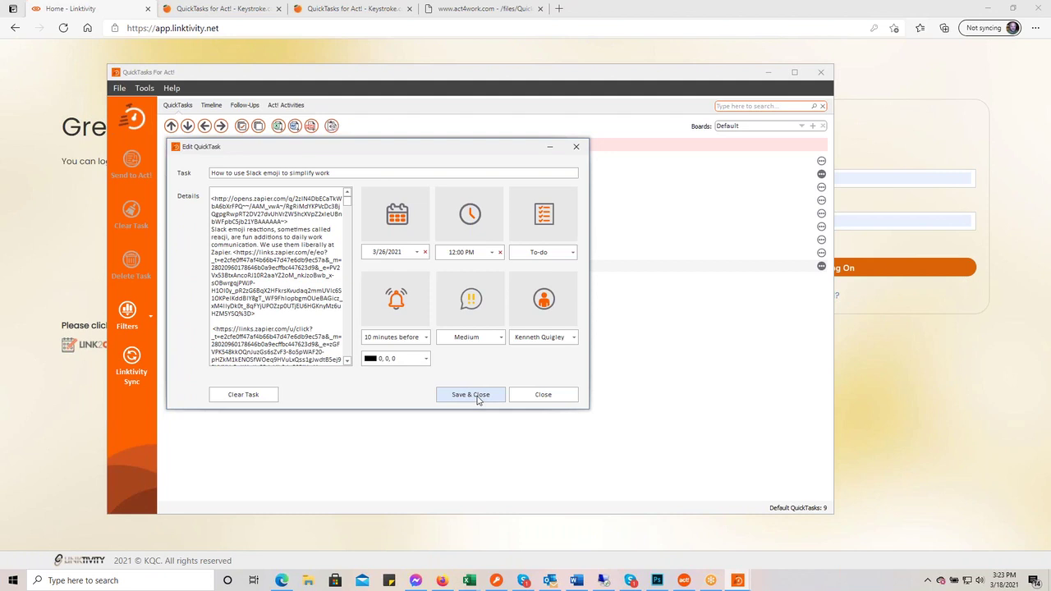
{"action": "left_click", "coordinate": [477, 399]}
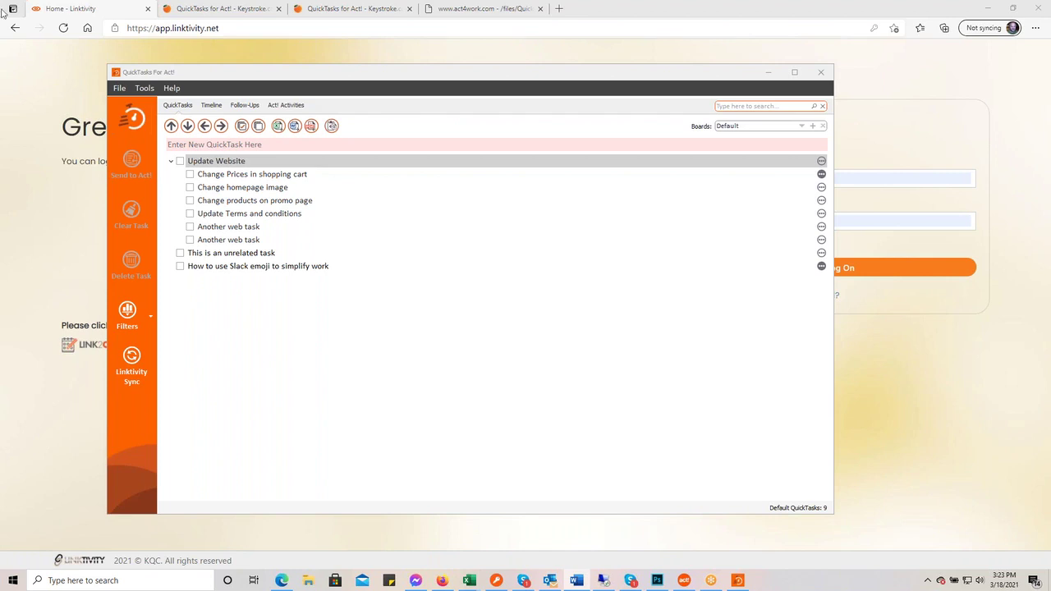
{"action": "left_click", "coordinate": [182, 162]}
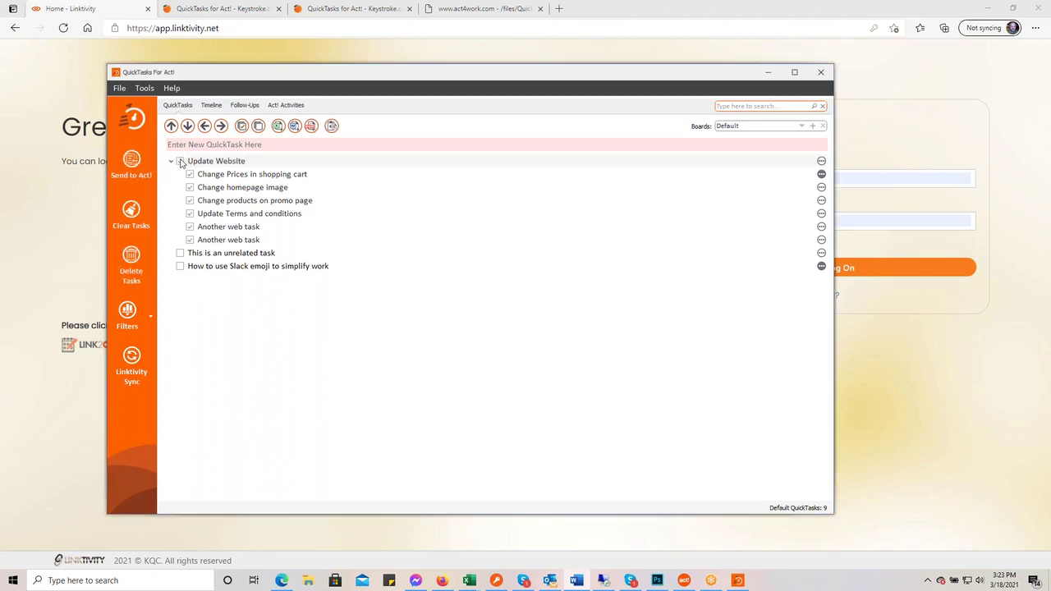
{"action": "double_click", "coordinate": [273, 165]}
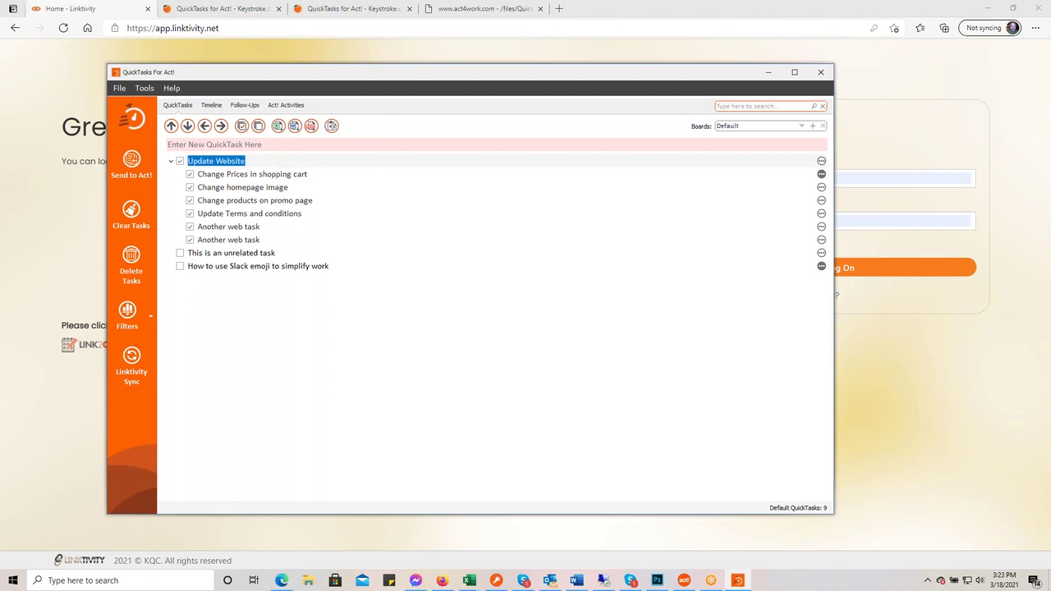
{"action": "right_click", "coordinate": [274, 161]}
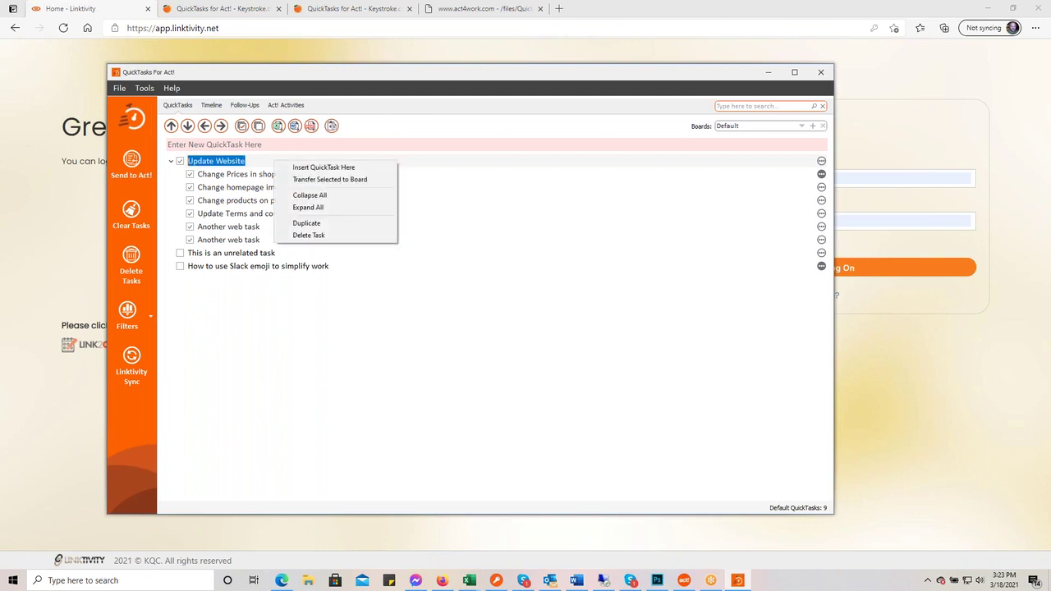
{"action": "left_click", "coordinate": [340, 228]}
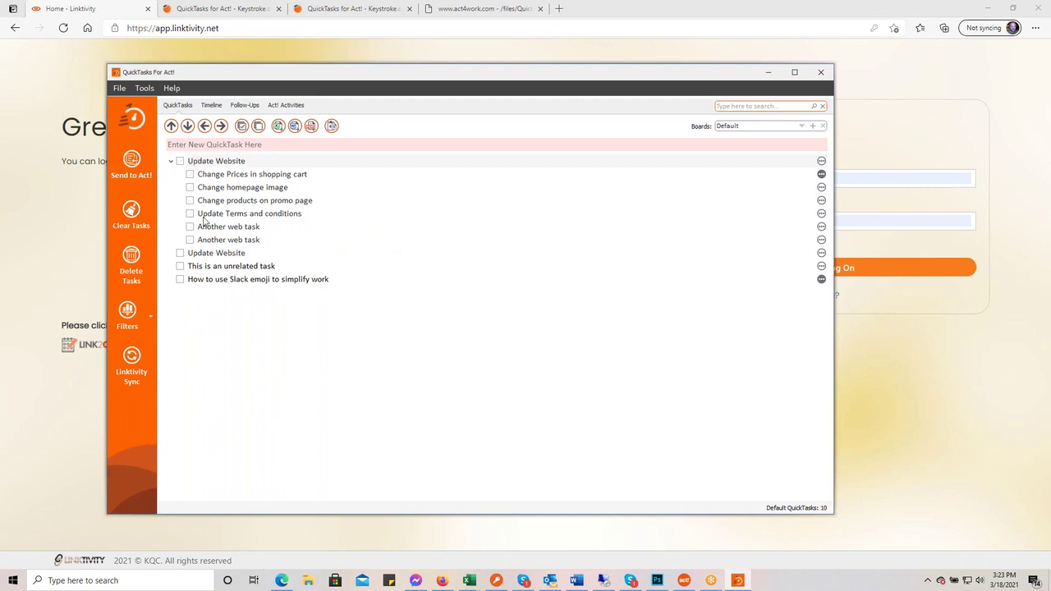
{"action": "left_click", "coordinate": [179, 255]}
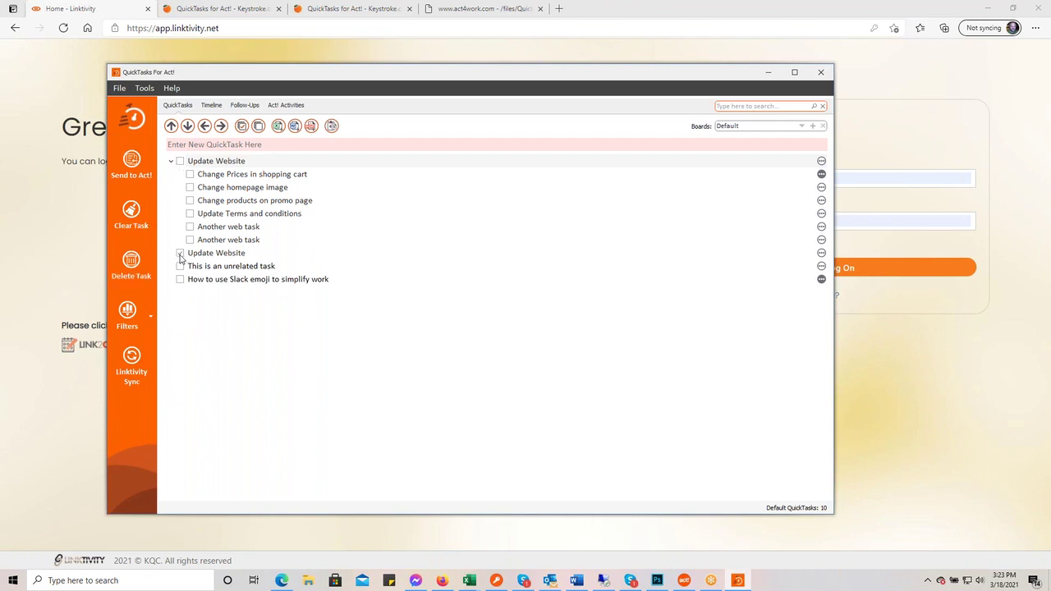
{"action": "left_click", "coordinate": [128, 263]}
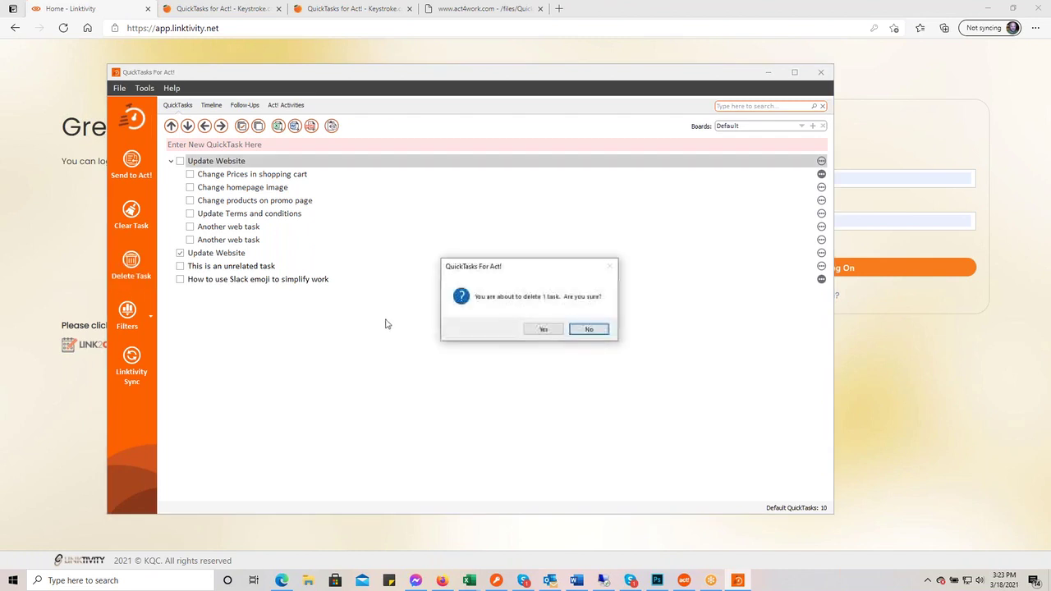
{"action": "left_click", "coordinate": [543, 329]}
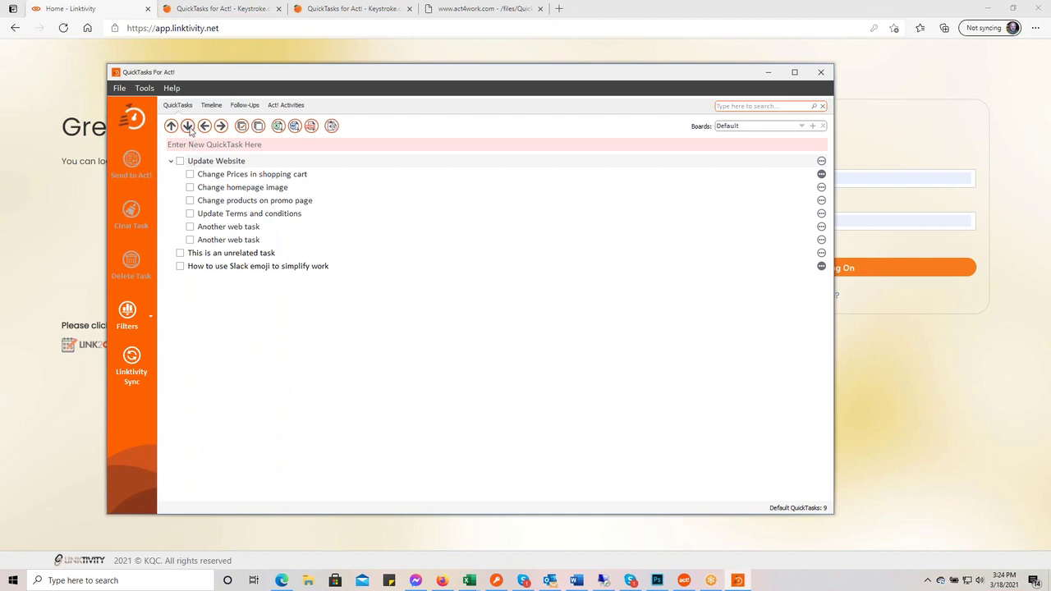
{"action": "left_click", "coordinate": [239, 258]}
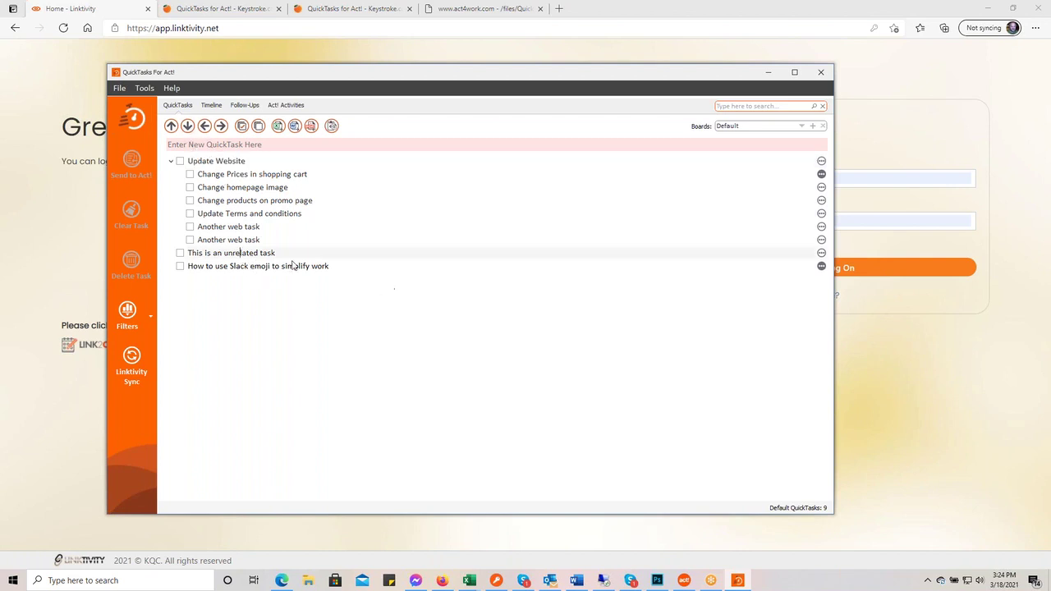
{"action": "left_click", "coordinate": [188, 126]}
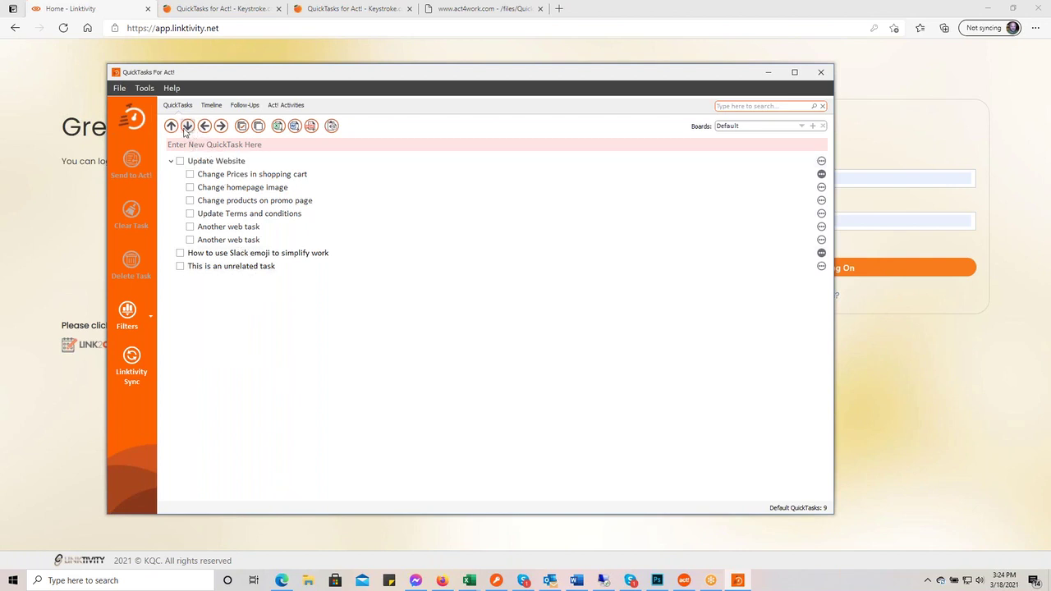
{"action": "left_click", "coordinate": [171, 126]}
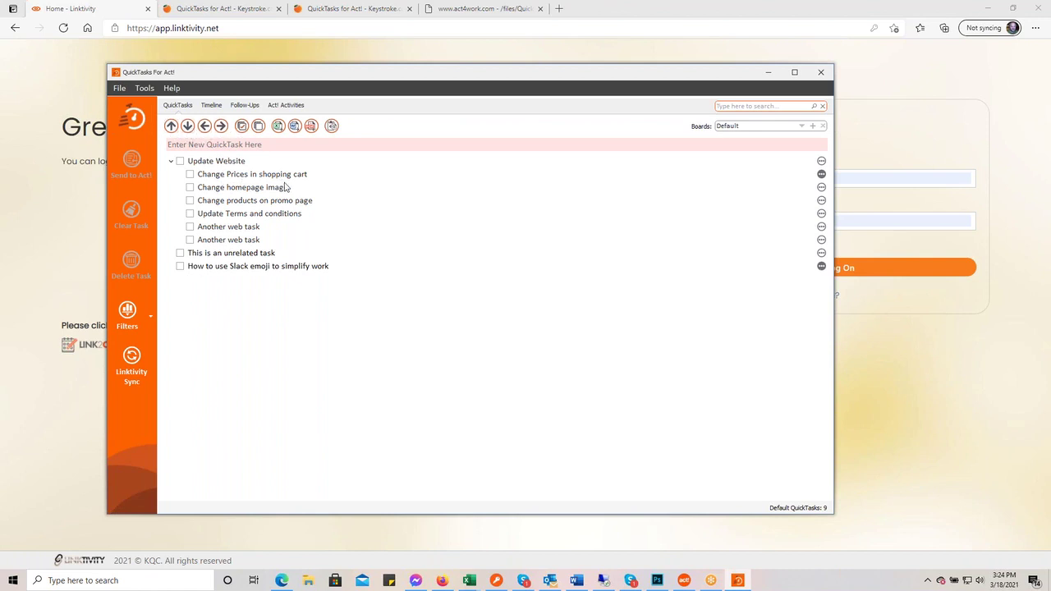
{"action": "left_click", "coordinate": [241, 125]}
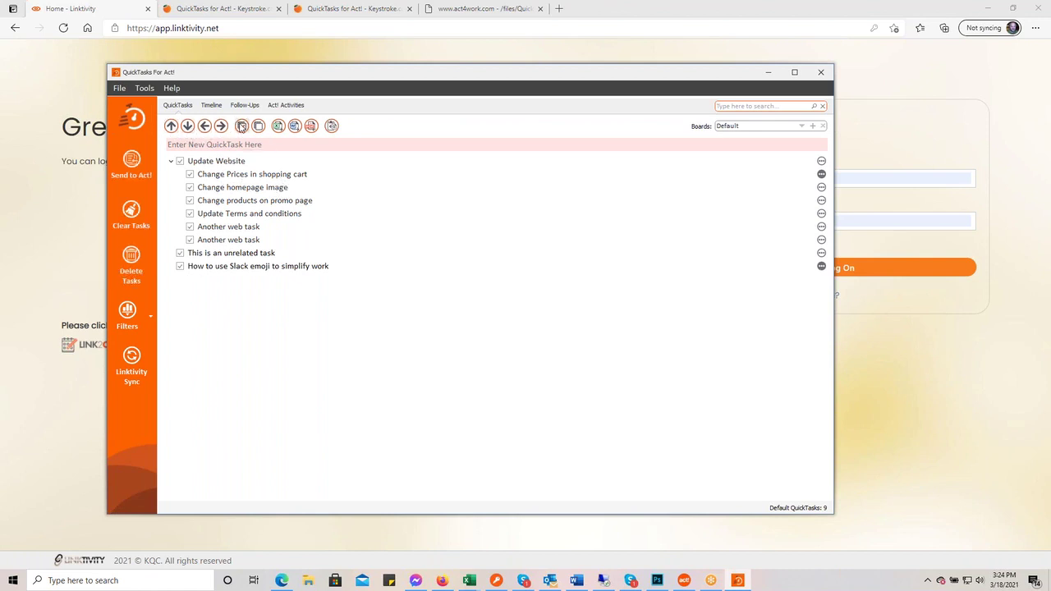
{"action": "left_click", "coordinate": [257, 126]}
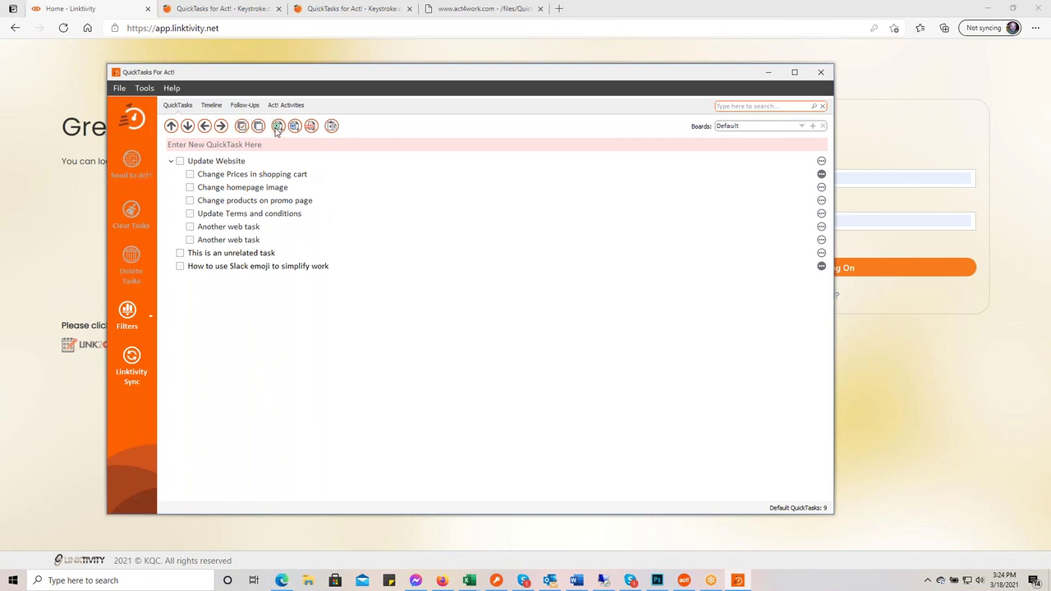
- Show all boards, then switch to the Marketing board and copy its seven tasks to the clipboard
{"action": "left_click", "coordinate": [800, 126]}
{"action": "left_click", "coordinate": [786, 136]}
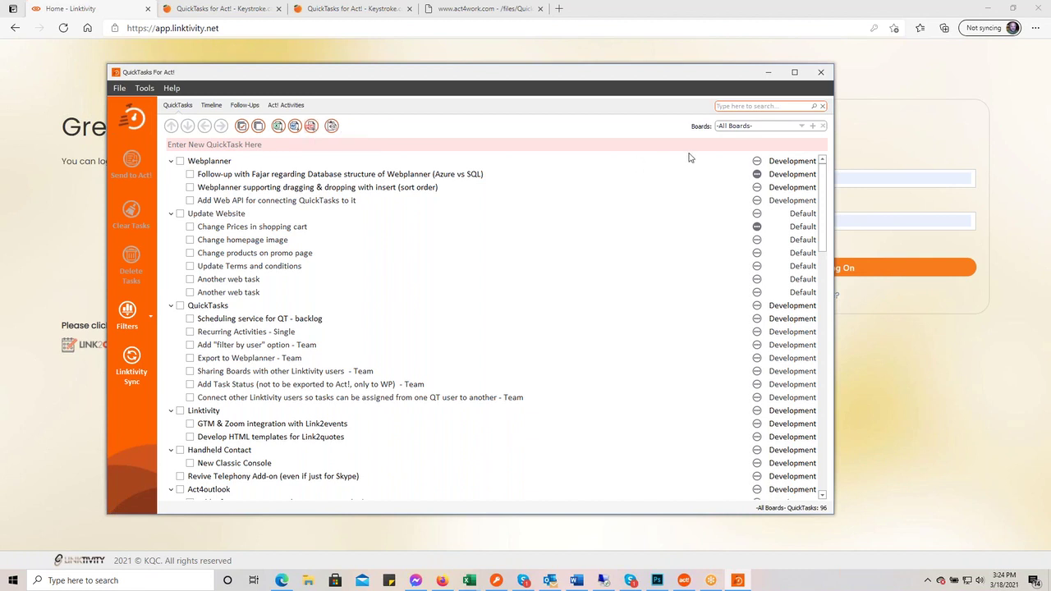
{"action": "left_click", "coordinate": [801, 127]}
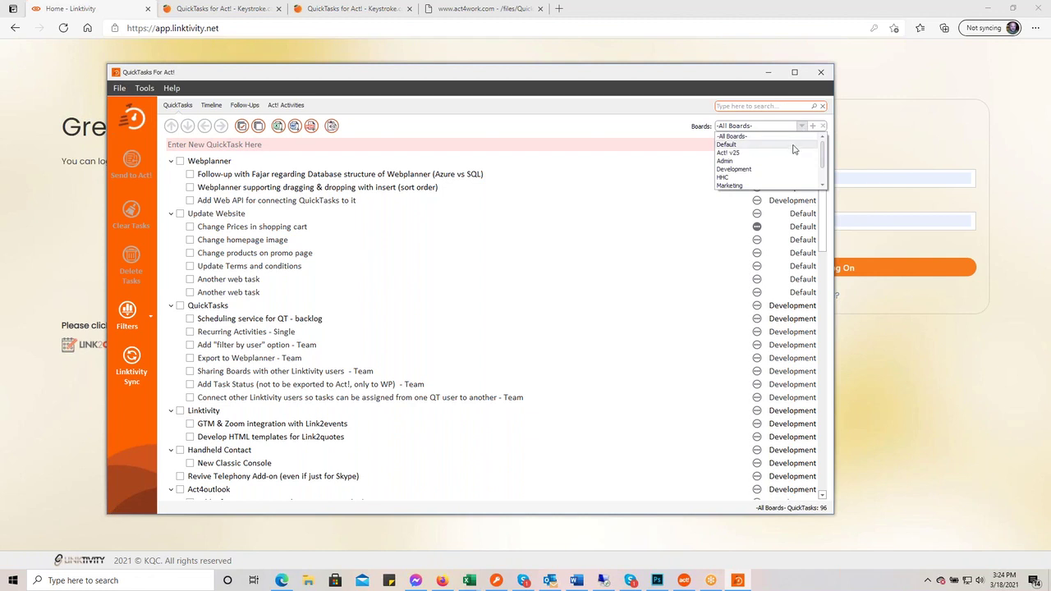
{"action": "left_click", "coordinate": [786, 190]}
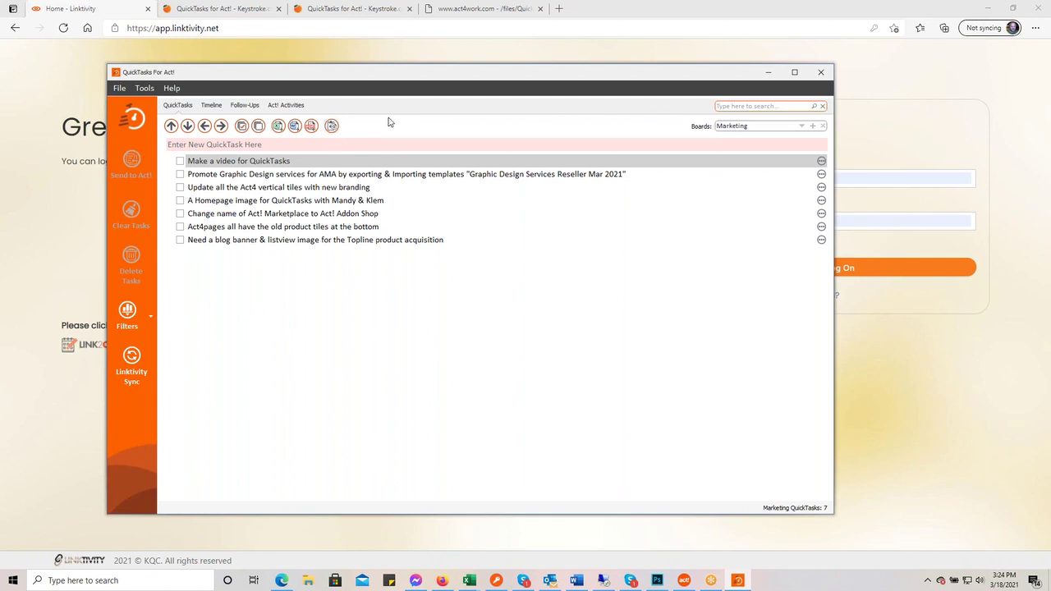
{"action": "left_click", "coordinate": [333, 126]}
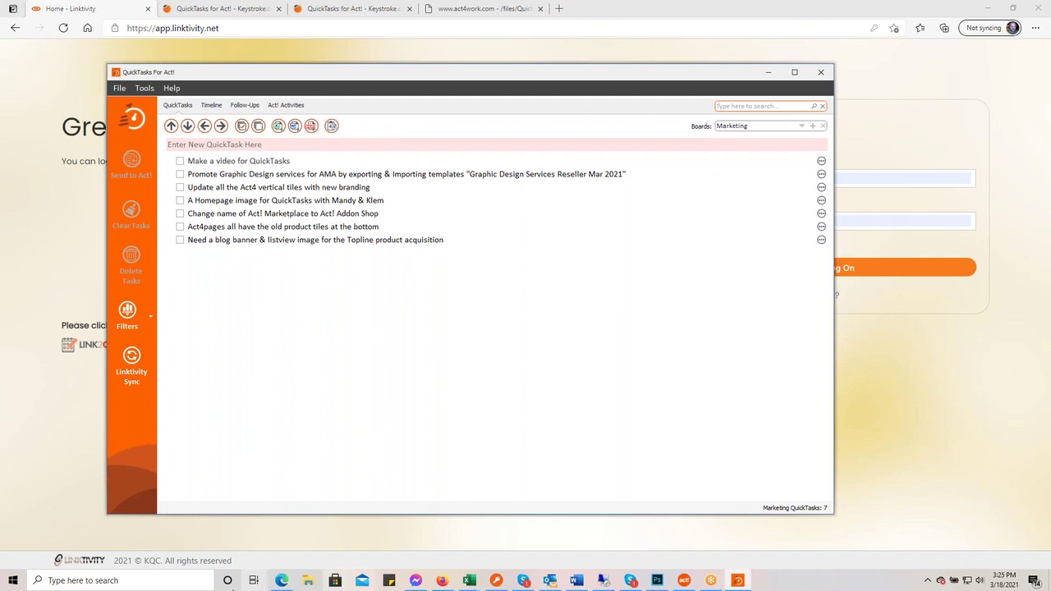
{"action": "left_click", "coordinate": [14, 581]}
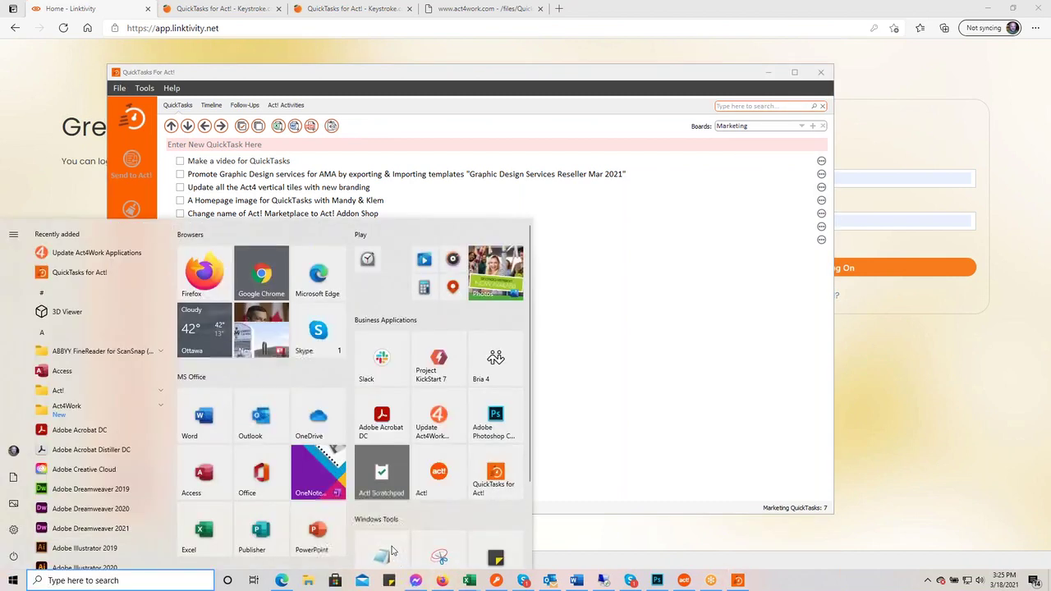
{"action": "left_click", "coordinate": [391, 552]}
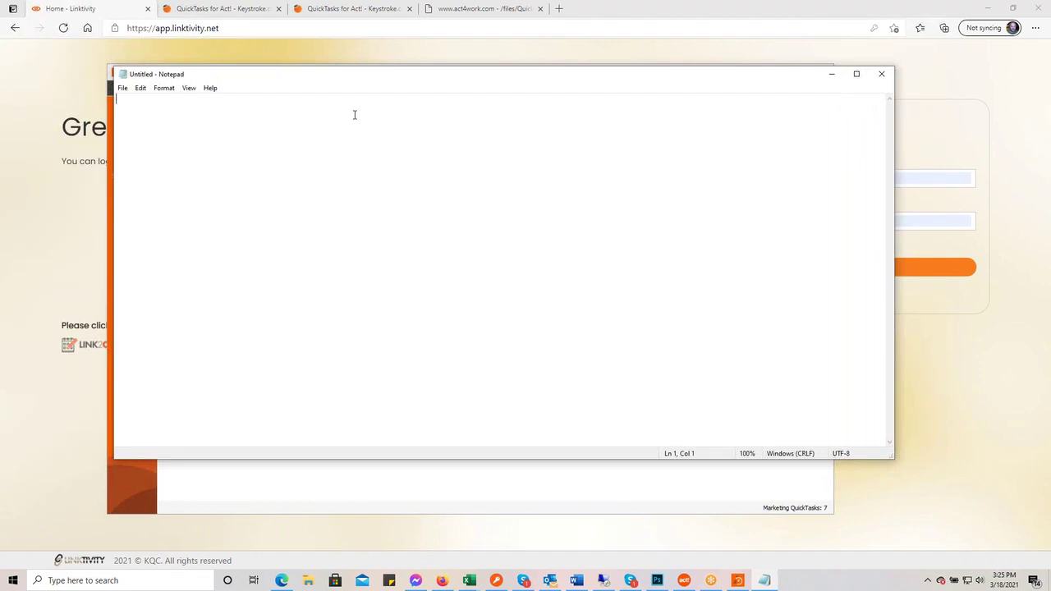
{"action": "type", "text": "Tasks Make a video for QuickTasks Promote Graphic Design services for AMA by exporting & Importing templates \"Graphic Design Services Reseller Mar 2021\" Update all the Act4 vertical tiles with new branding A Homepage image for QuickTasks with Mandy & Klem Change name of Act! Marketplace to Act! Addon Shop Act4pages all have the old product tiles at the bottom Need a blog banner & listview image for the Topline product acquisition"}
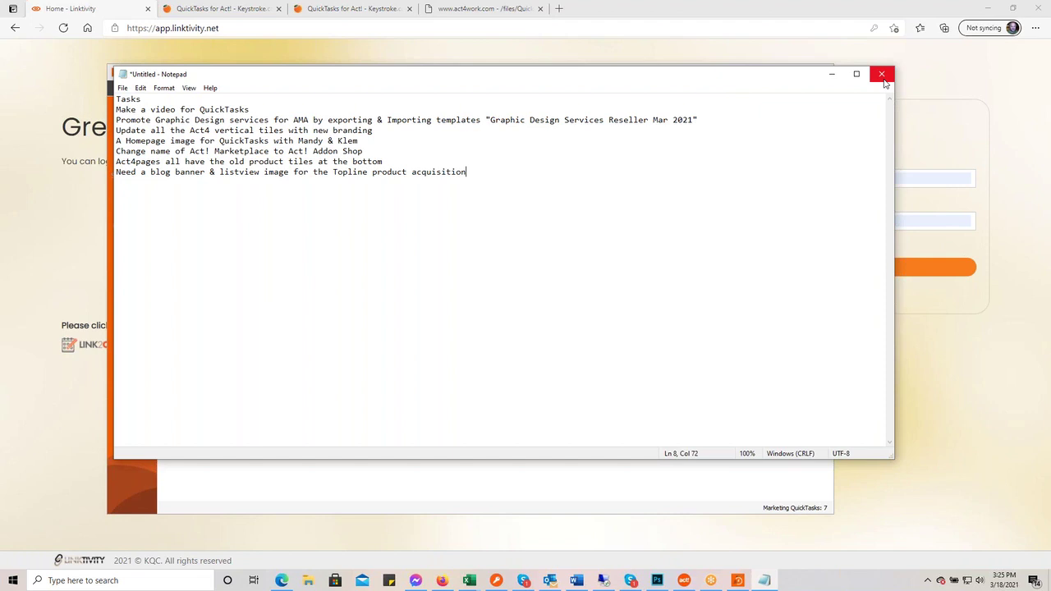
{"action": "left_click", "coordinate": [883, 79]}
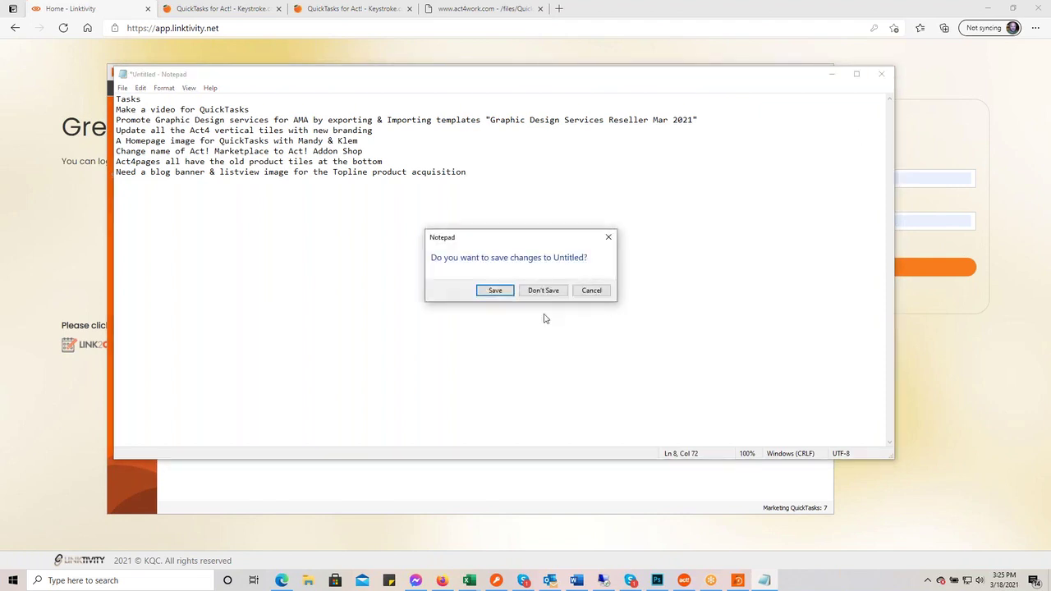
{"action": "left_click", "coordinate": [542, 290]}
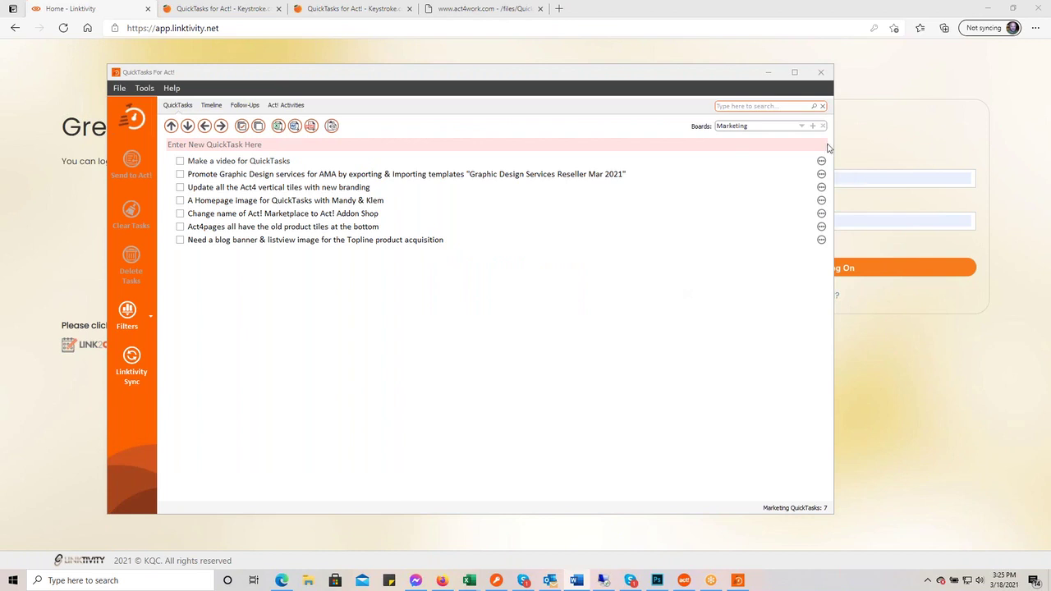
- On the Default board, delete 'This is an unrelated task' and the Slack emoji task, then tick Update Website
{"action": "left_click", "coordinate": [803, 125]}
{"action": "left_click", "coordinate": [717, 145]}
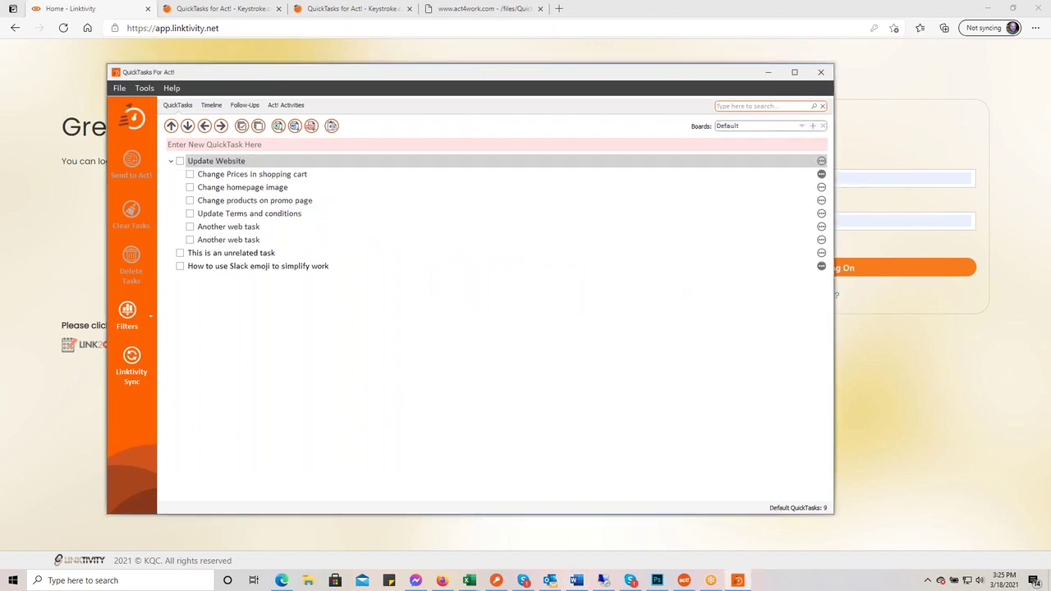
{"action": "left_click", "coordinate": [180, 254]}
{"action": "left_click", "coordinate": [181, 268]}
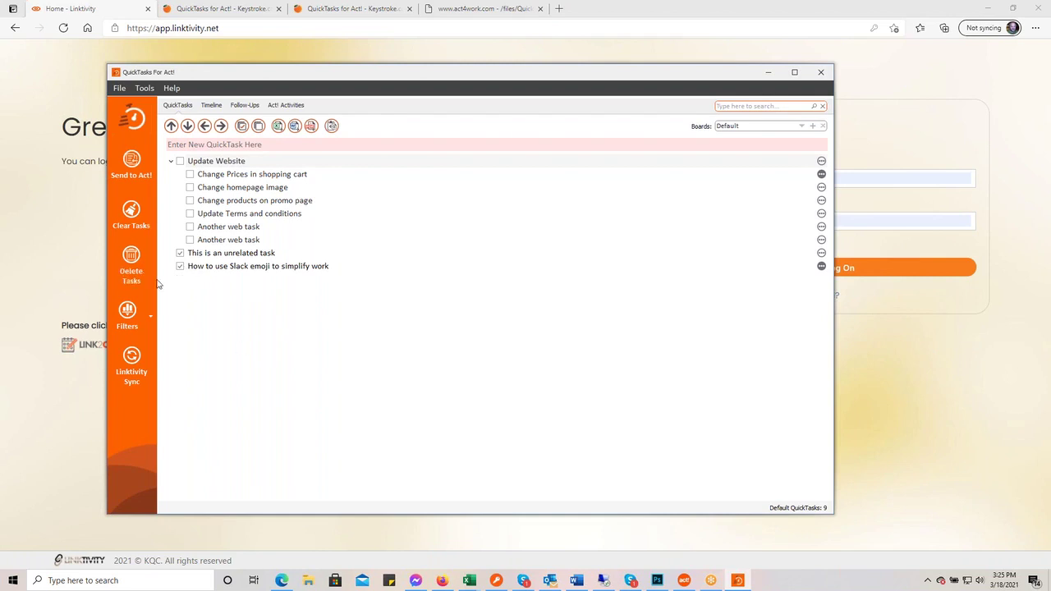
{"action": "left_click", "coordinate": [132, 262]}
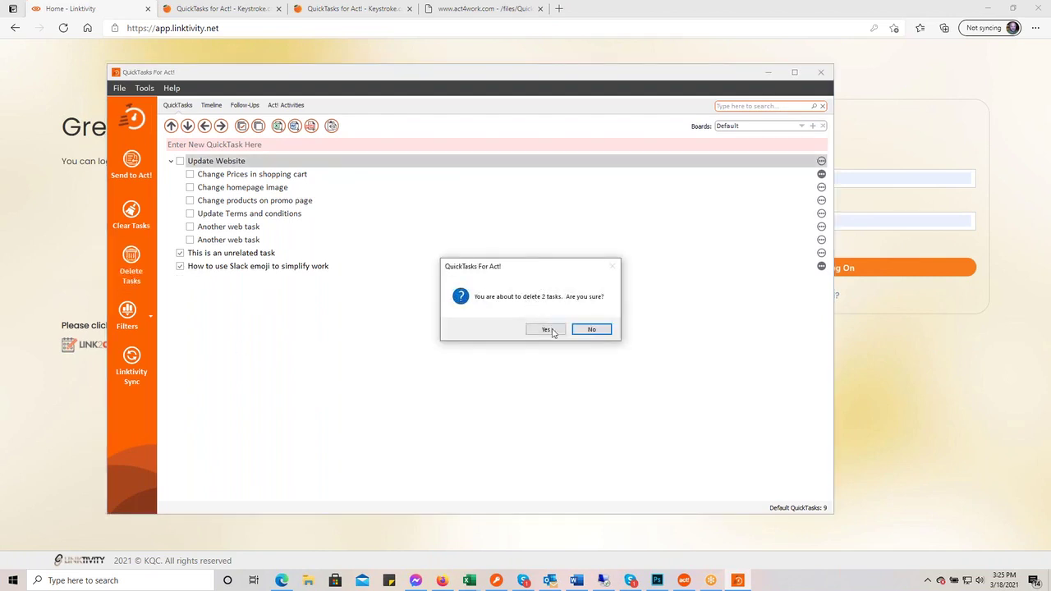
{"action": "left_click", "coordinate": [549, 331]}
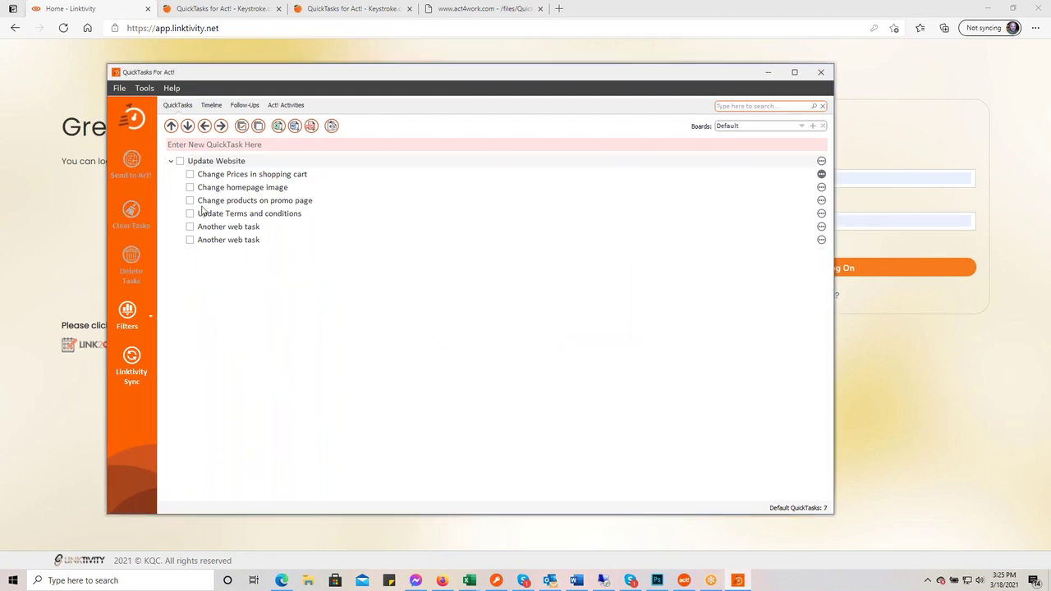
{"action": "left_click", "coordinate": [180, 162]}
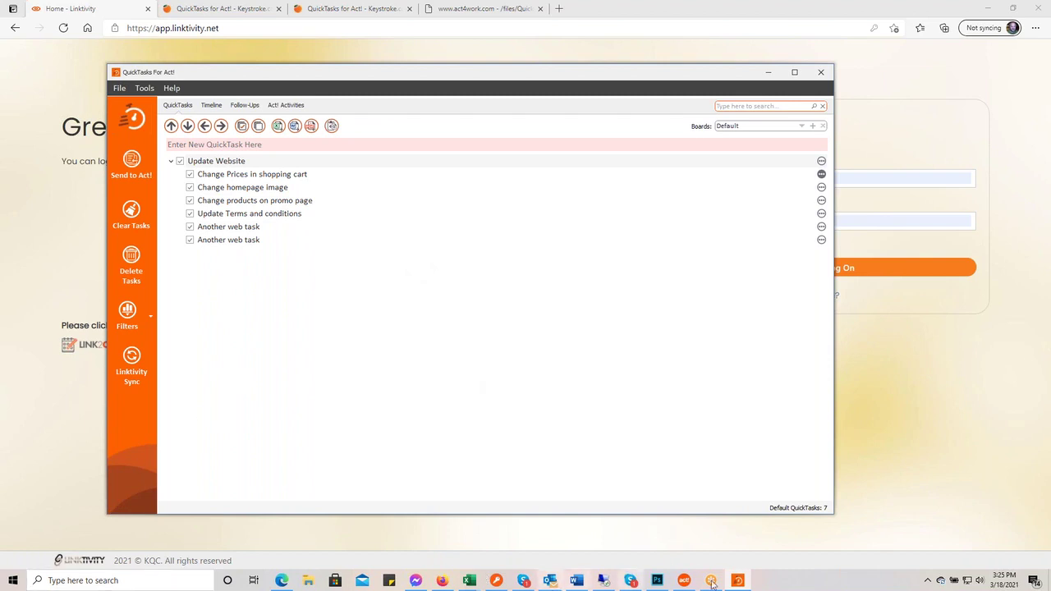
{"action": "left_click", "coordinate": [604, 581]}
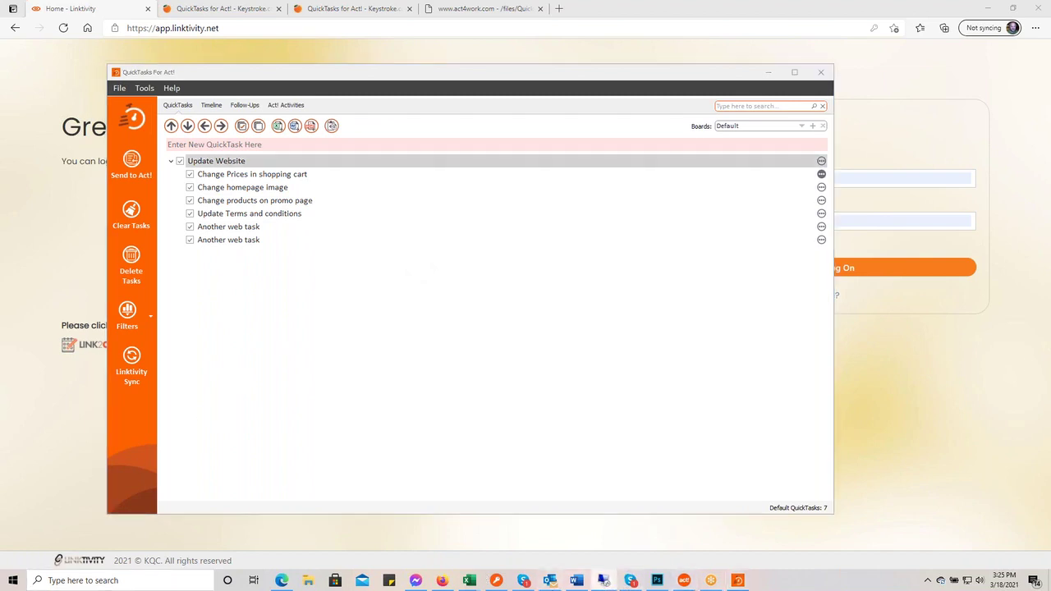
- Maximize the remote Act! session, dismiss its chat notification, then minimize it back to QuickTasks
{"action": "left_click_drag", "start_coordinate": [944, 173], "coordinate": [447, 16]}
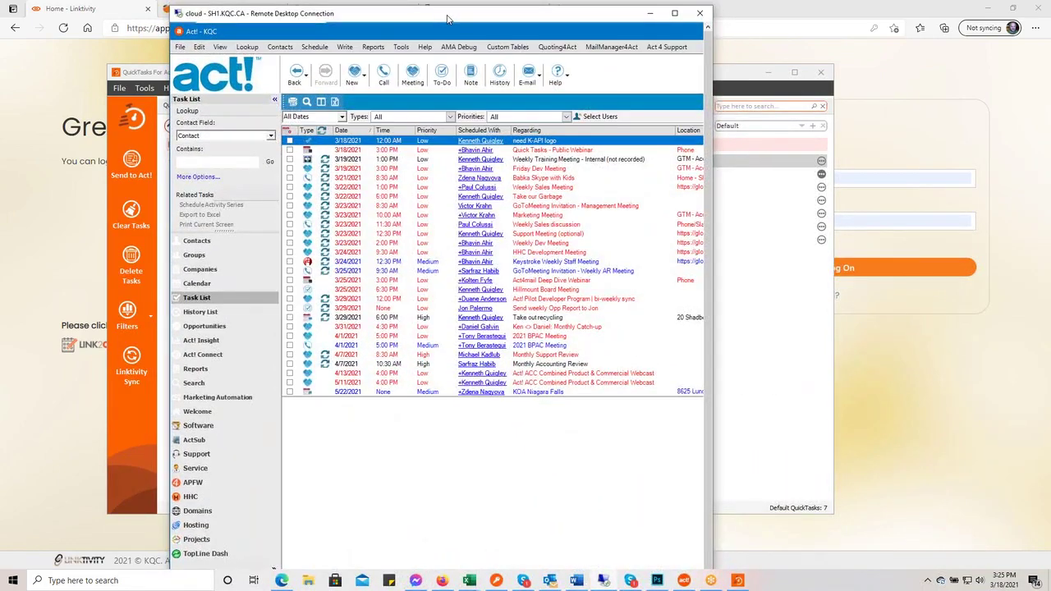
{"action": "double_click", "coordinate": [448, 17]}
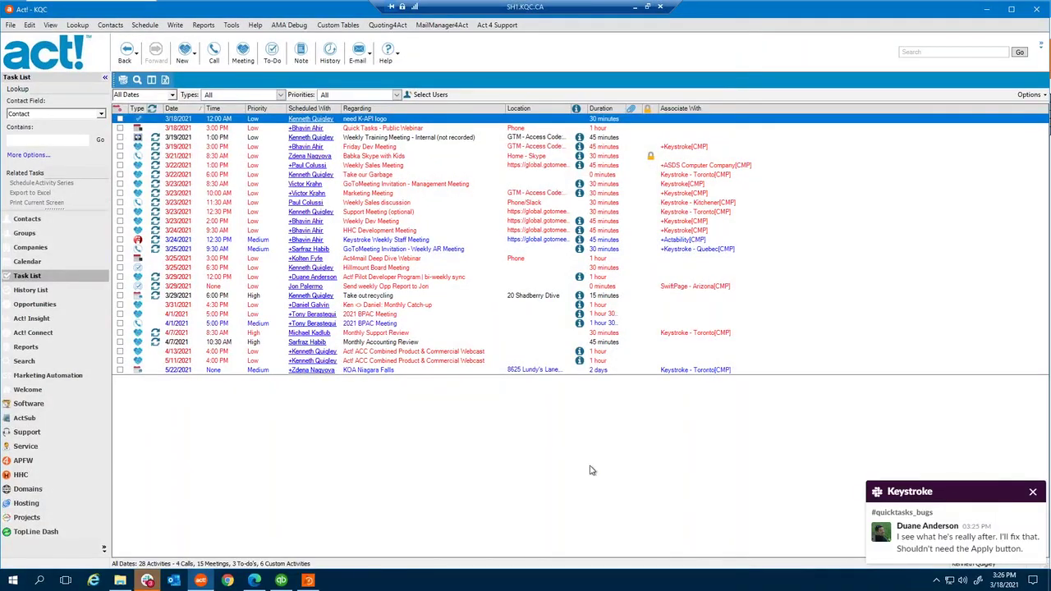
{"action": "left_click", "coordinate": [1032, 491]}
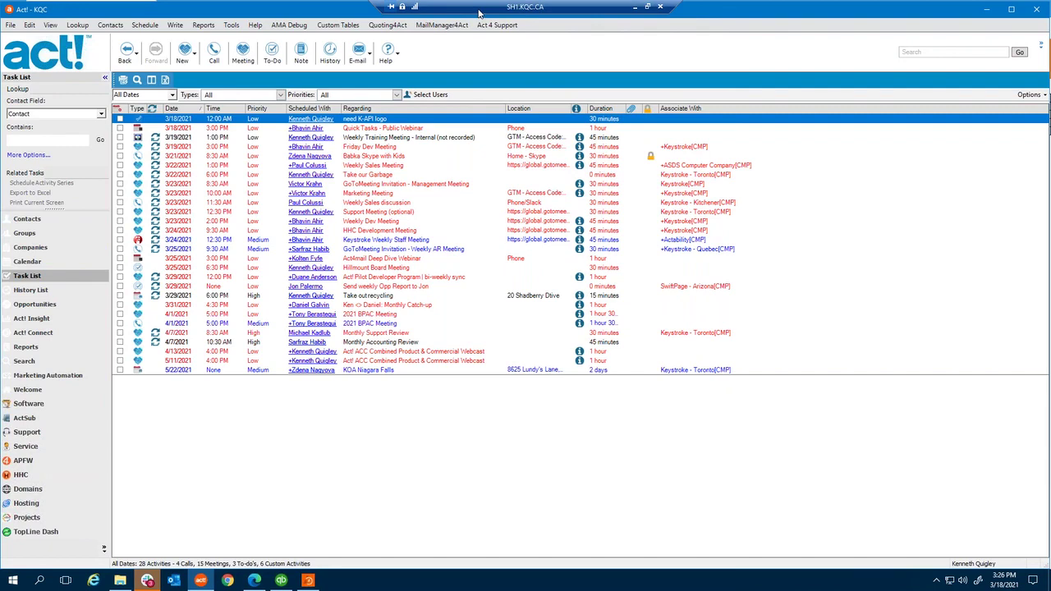
{"action": "left_click", "coordinate": [635, 6]}
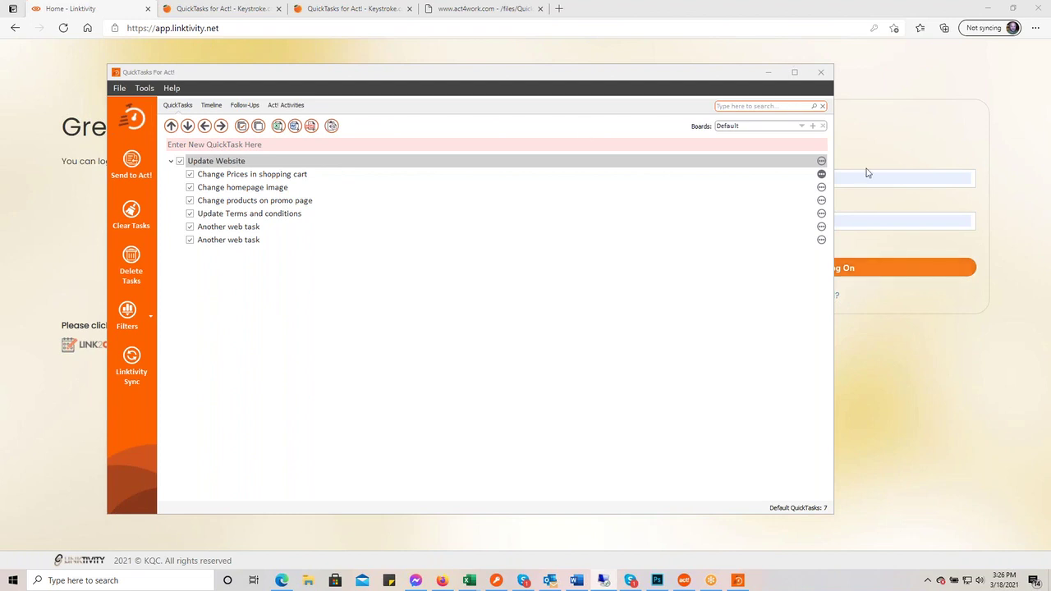
- Clear all the details text from the Change Prices in shopping cart task
{"action": "left_click", "coordinate": [822, 175]}
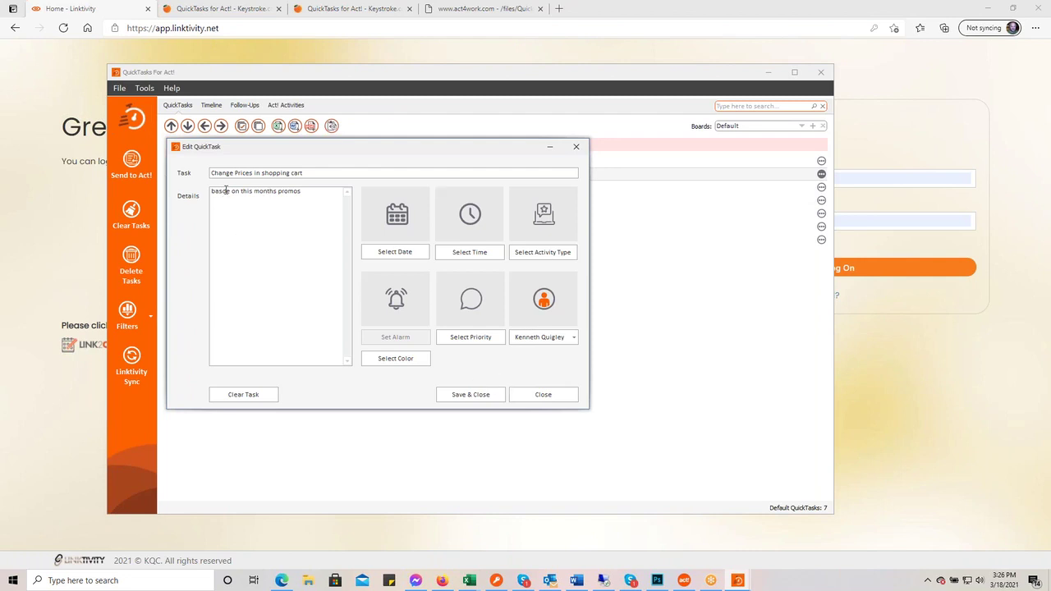
{"action": "key", "text": "ctrl+a"}
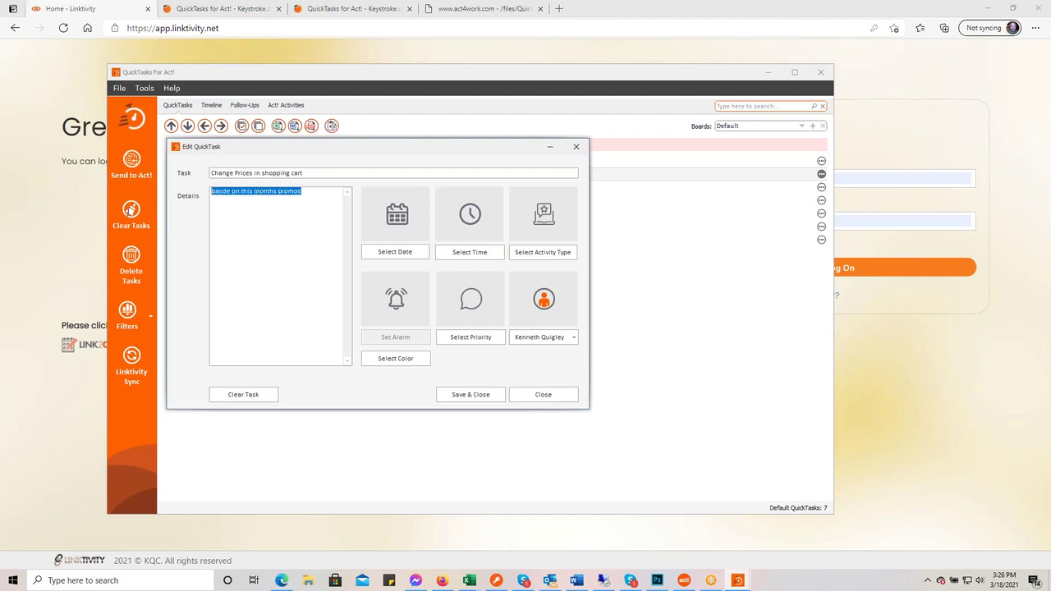
{"action": "key", "text": "BackSpace"}
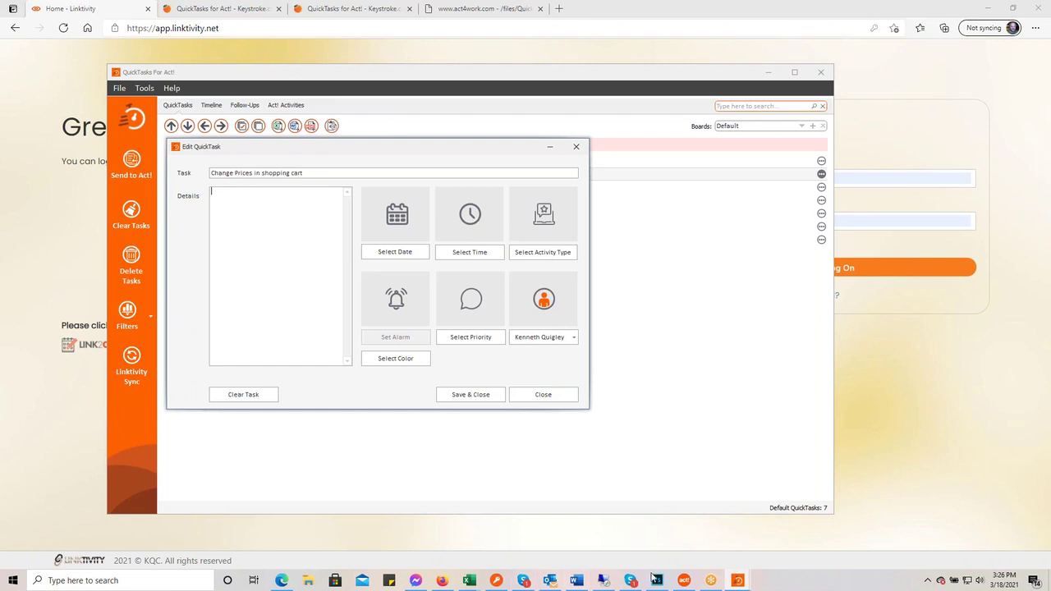
- Bring the local Act! window forward and maximize it to fill the screen
{"action": "left_click", "coordinate": [686, 581]}
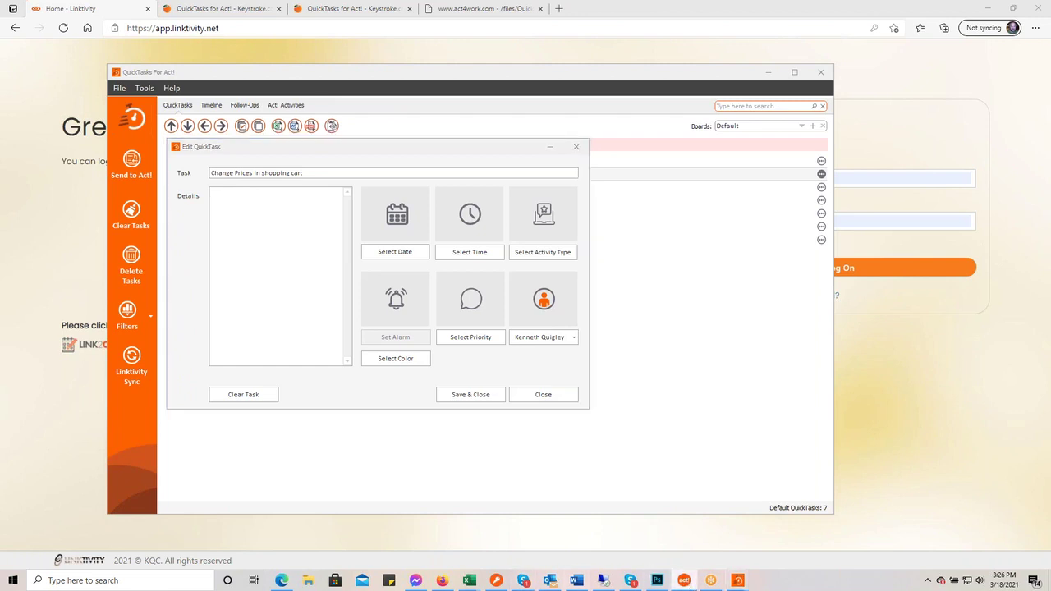
{"action": "left_click_drag", "start_coordinate": [920, 268], "coordinate": [208, 51]}
{"action": "double_click", "coordinate": [208, 51]}
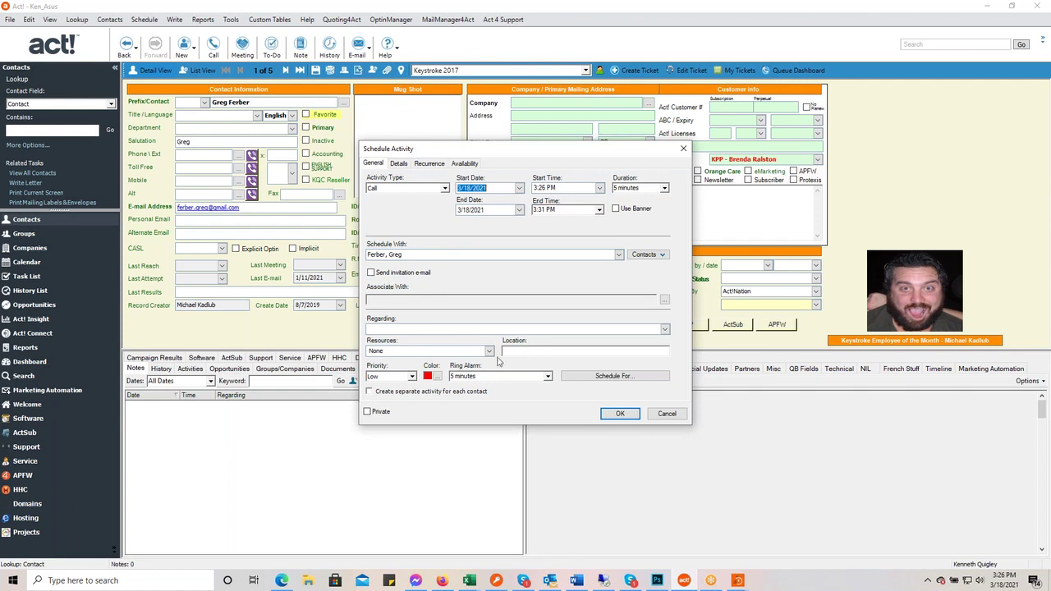
- Cancel the Schedule Activity dialog unsaved and return to the Change Prices QuickTasks editor
{"action": "left_click", "coordinate": [630, 378]}
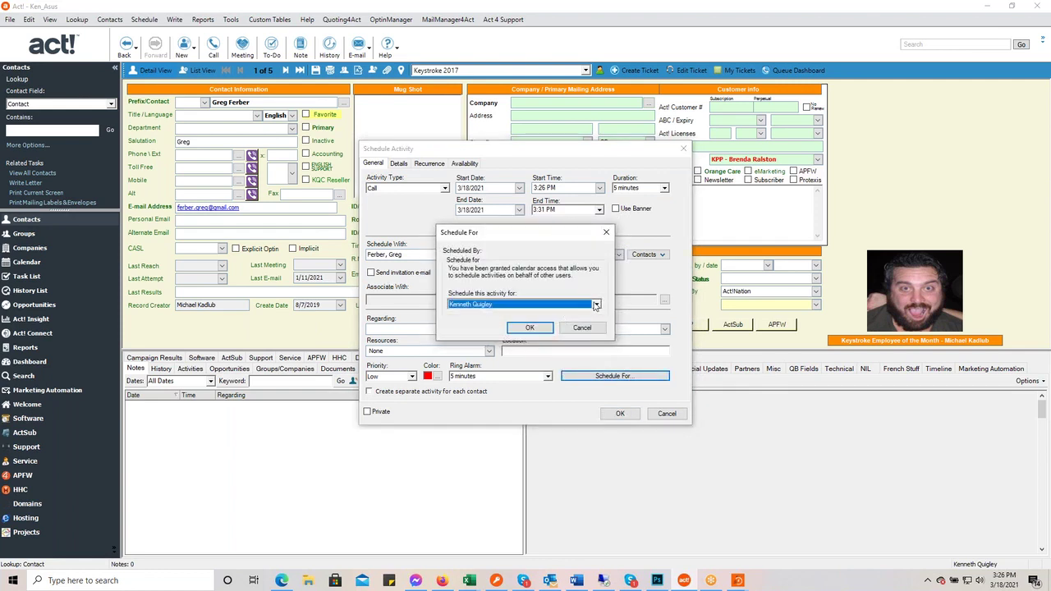
{"action": "left_click", "coordinate": [596, 304]}
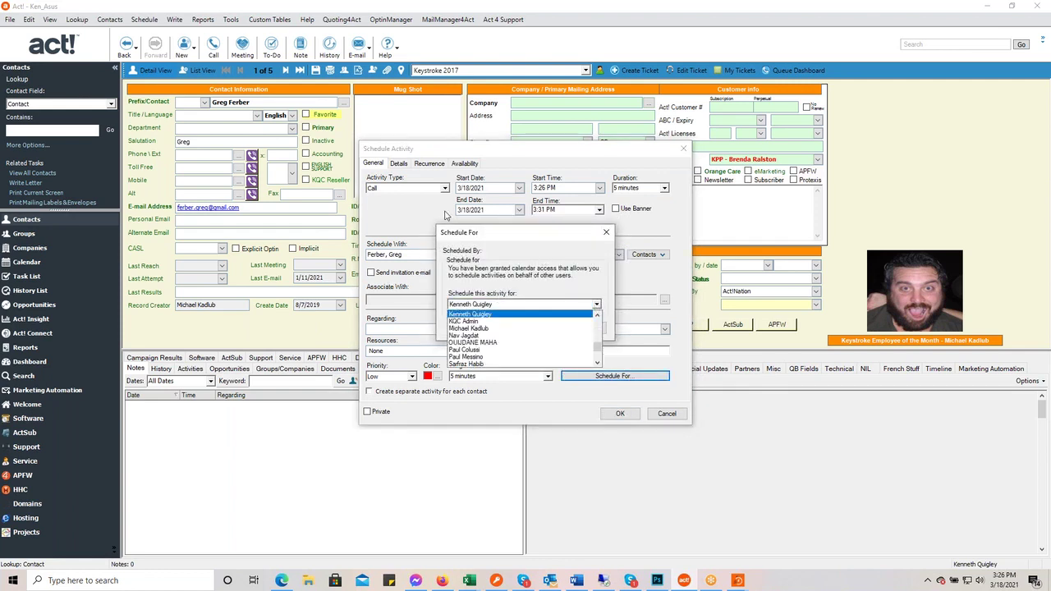
{"action": "left_click", "coordinate": [488, 258]}
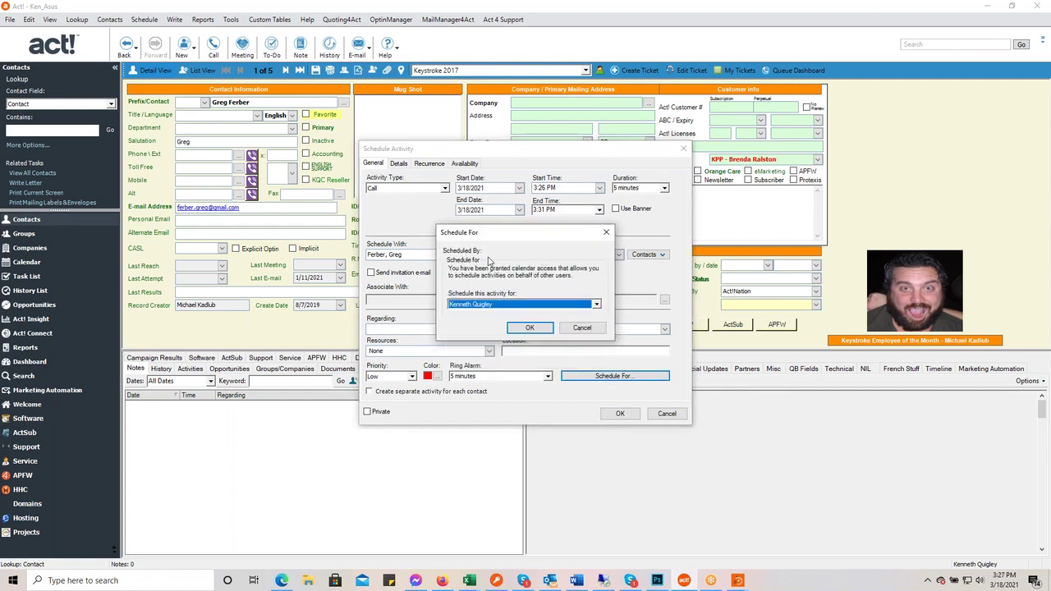
{"action": "left_click", "coordinate": [593, 328]}
{"action": "left_click", "coordinate": [669, 413]}
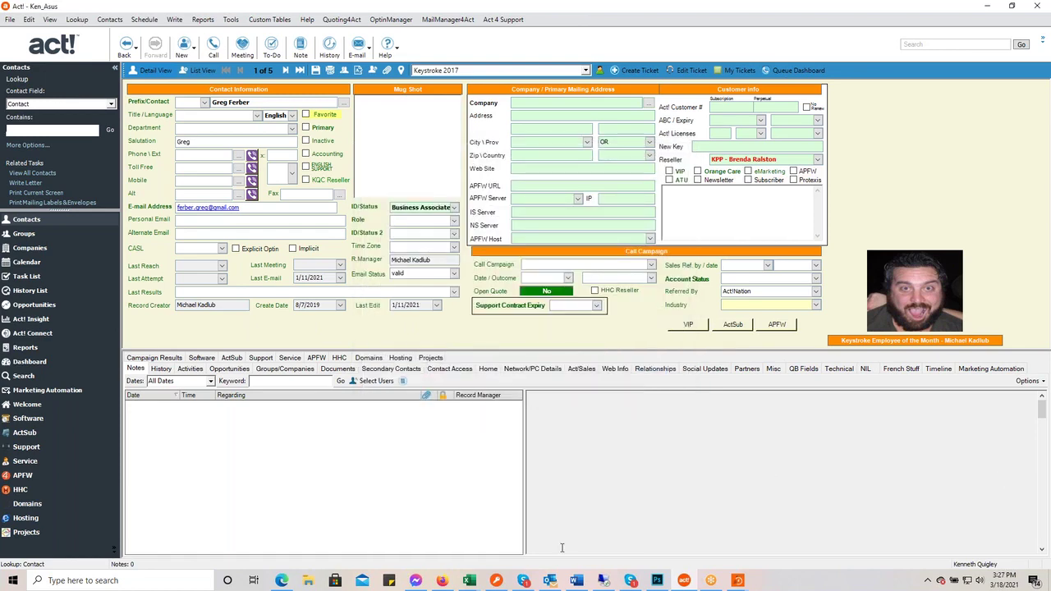
{"action": "left_click", "coordinate": [738, 581]}
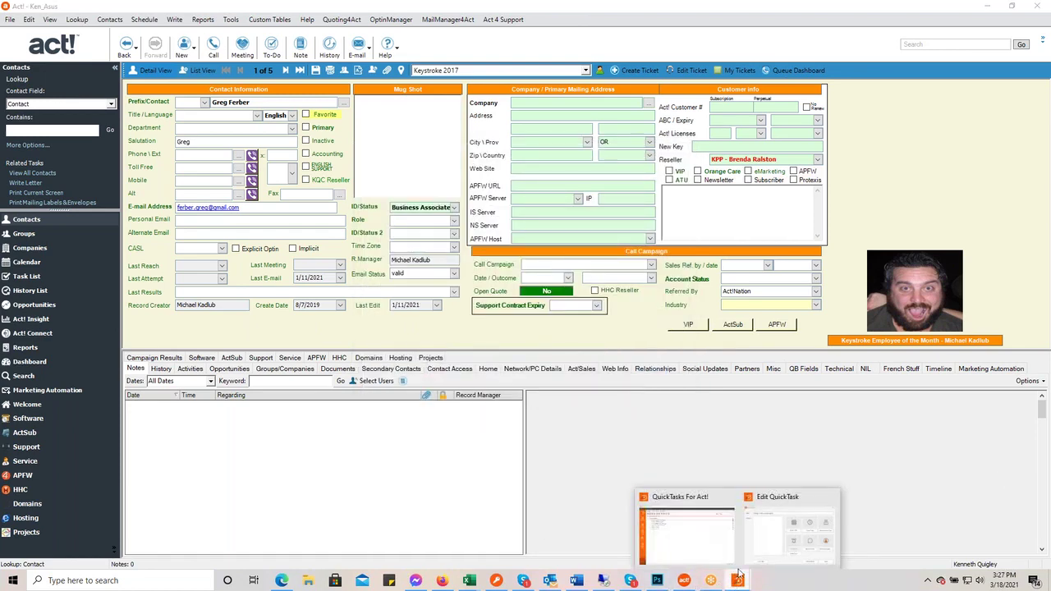
{"action": "left_click", "coordinate": [764, 535]}
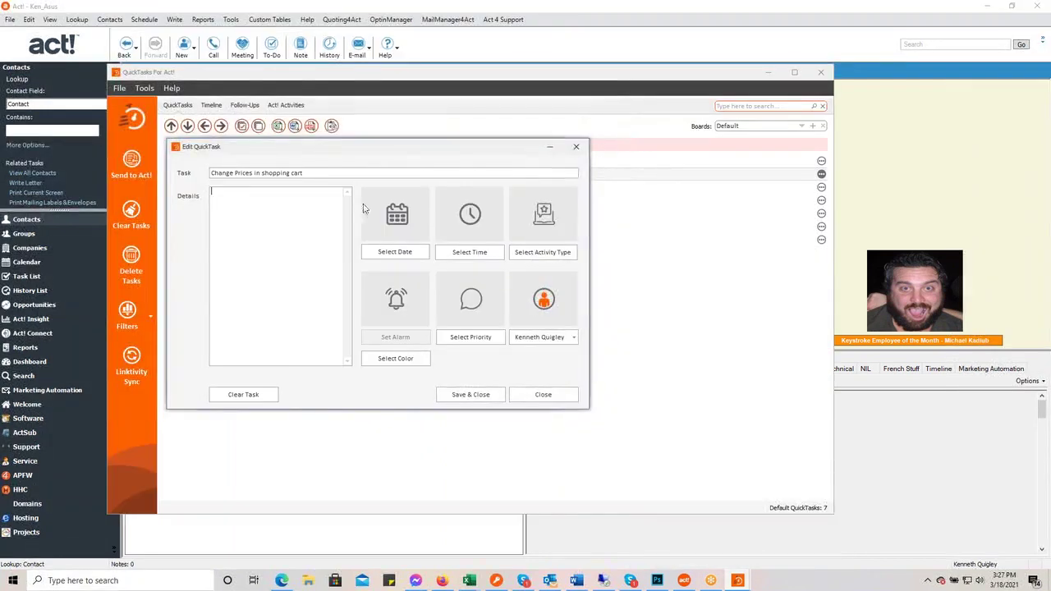
- Save and close the Change Prices in shopping cart task, leaving its assignee unchanged
{"action": "left_click", "coordinate": [575, 340]}
{"action": "left_click", "coordinate": [574, 353]}
{"action": "left_click", "coordinate": [574, 352]}
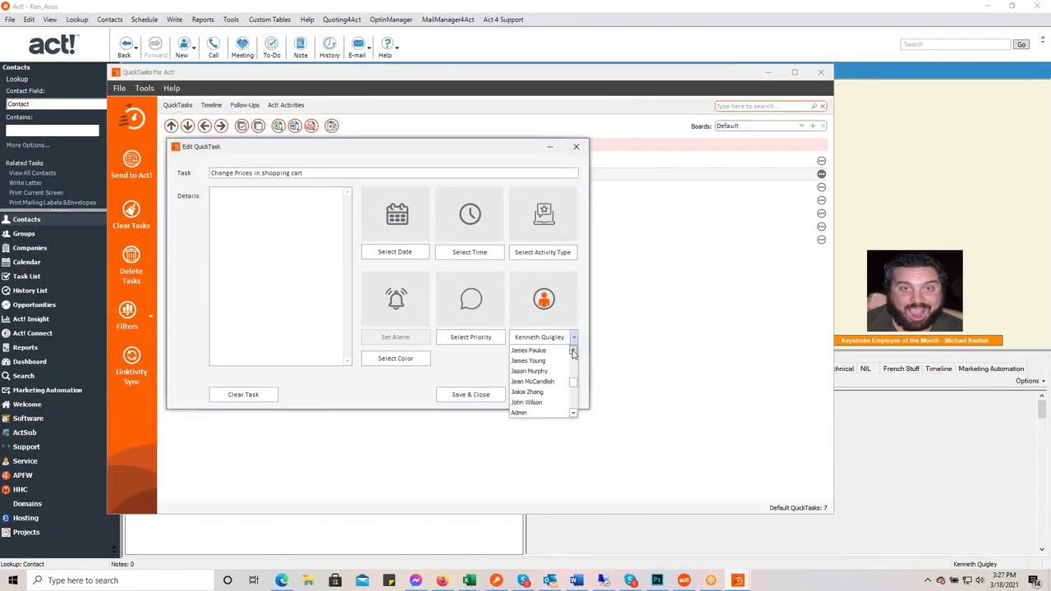
{"action": "left_click", "coordinate": [580, 297]}
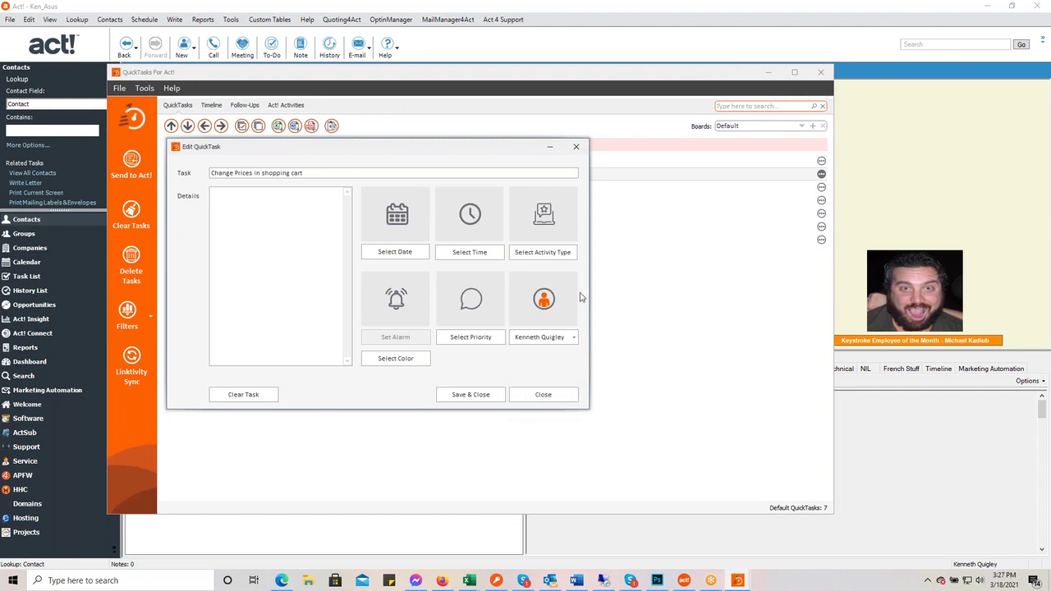
{"action": "left_click", "coordinate": [488, 398]}
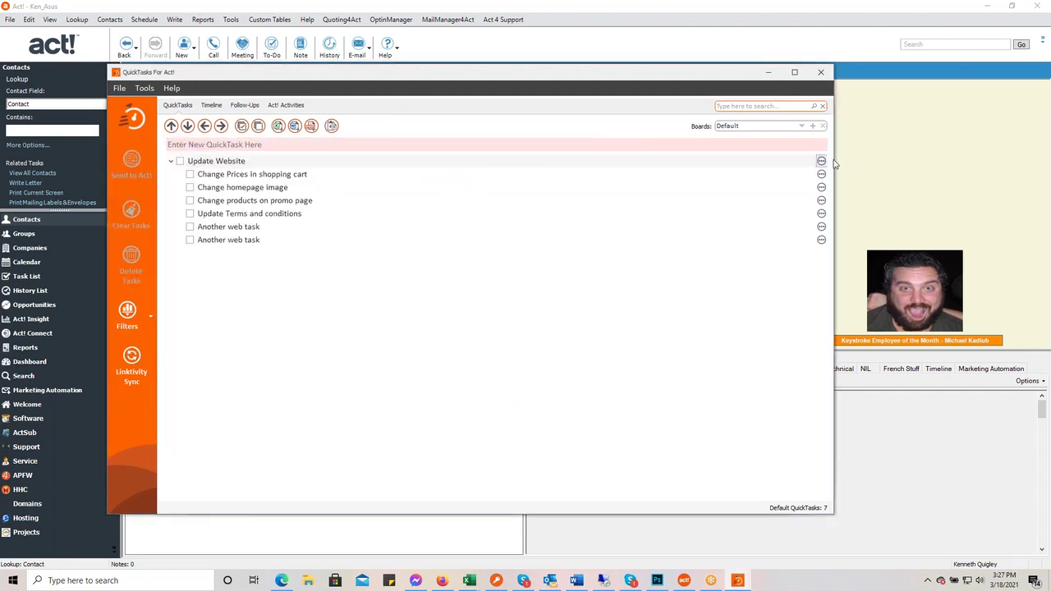
- Delete both 'Another web task' subtasks from Update Website
{"action": "left_click", "coordinate": [179, 161]}
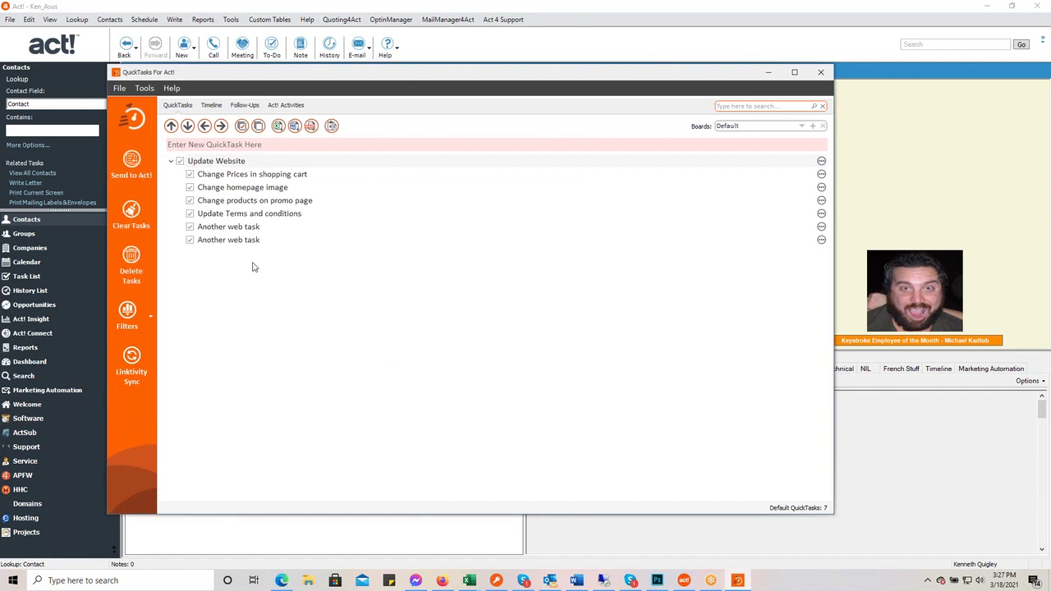
{"action": "left_click", "coordinate": [180, 162]}
{"action": "left_click", "coordinate": [190, 240]}
{"action": "left_click", "coordinate": [190, 227]}
{"action": "left_click", "coordinate": [132, 271]}
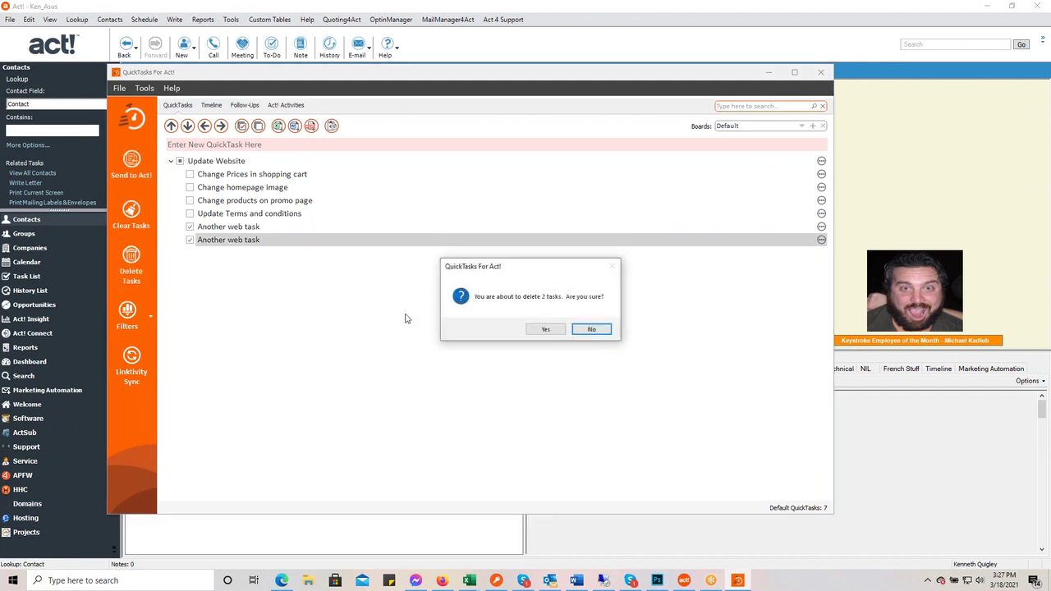
{"action": "left_click", "coordinate": [534, 334]}
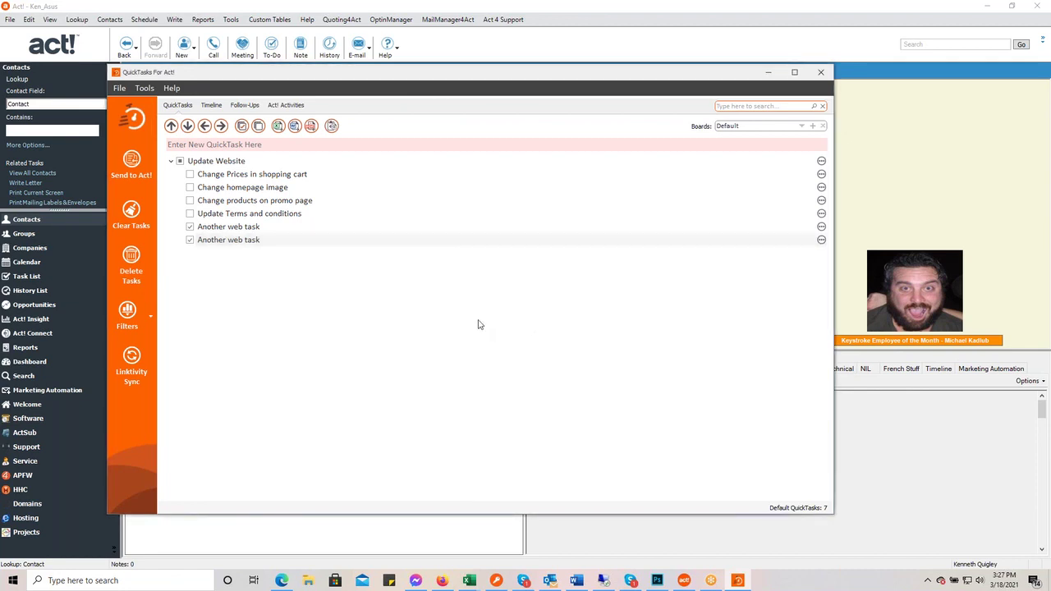
- Send Update Website's five tasks to Act!, assigning one chosen user instead of the default user
{"action": "left_click", "coordinate": [180, 161]}
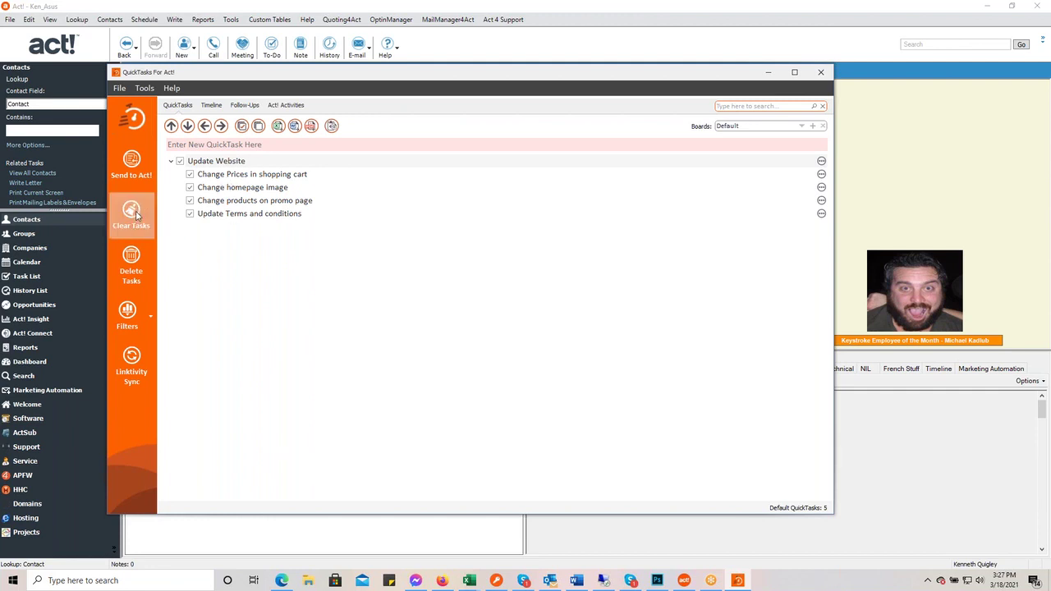
{"action": "left_click", "coordinate": [140, 173]}
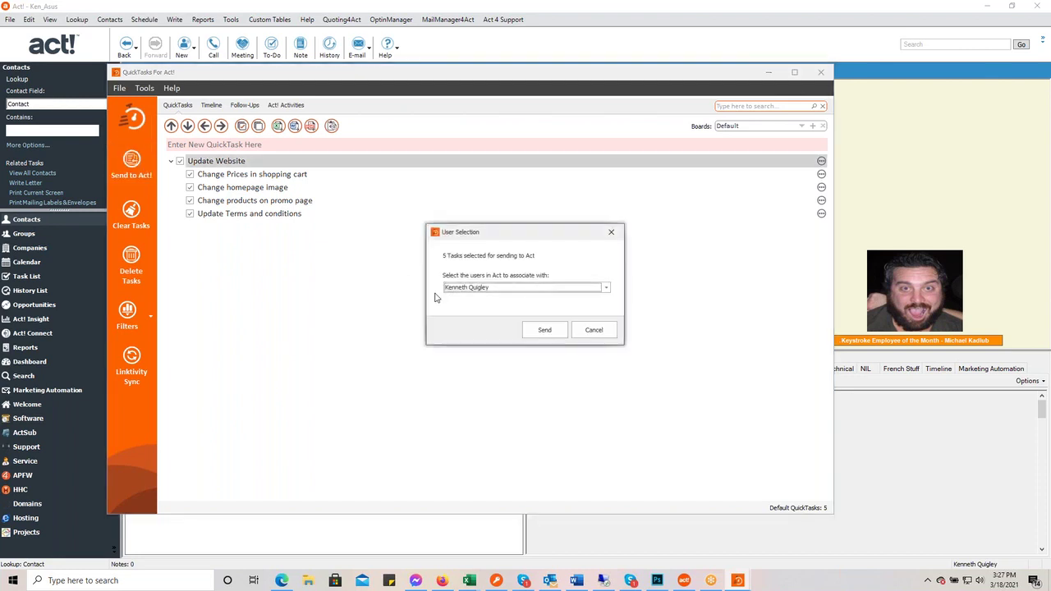
{"action": "left_click", "coordinate": [607, 289]}
{"action": "scroll", "coordinate": [556, 328], "scroll_direction": "down", "scroll_amount": 3}
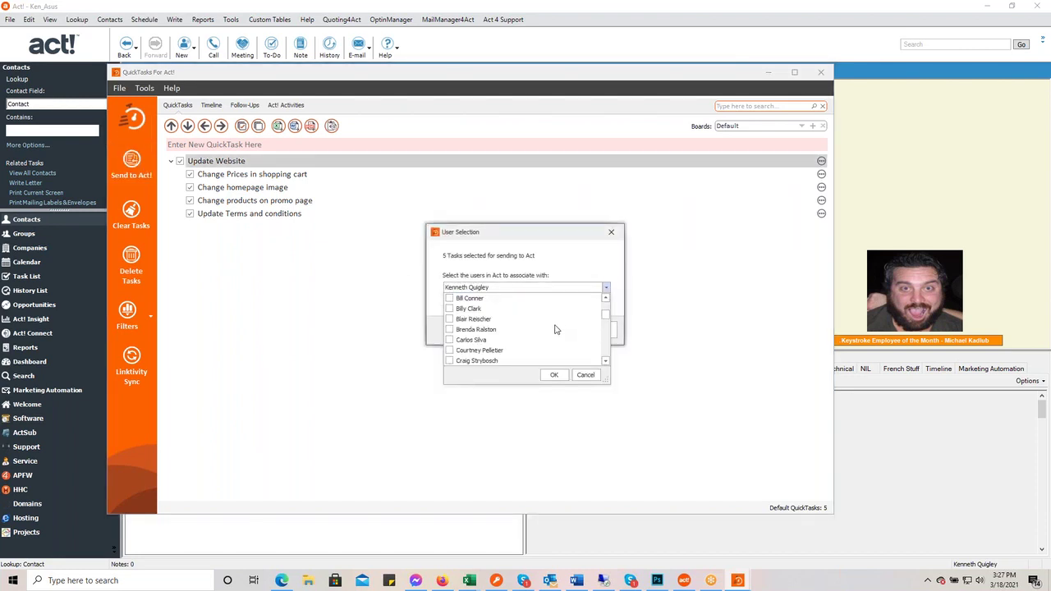
{"action": "scroll", "coordinate": [556, 328], "scroll_direction": "up", "scroll_amount": 3}
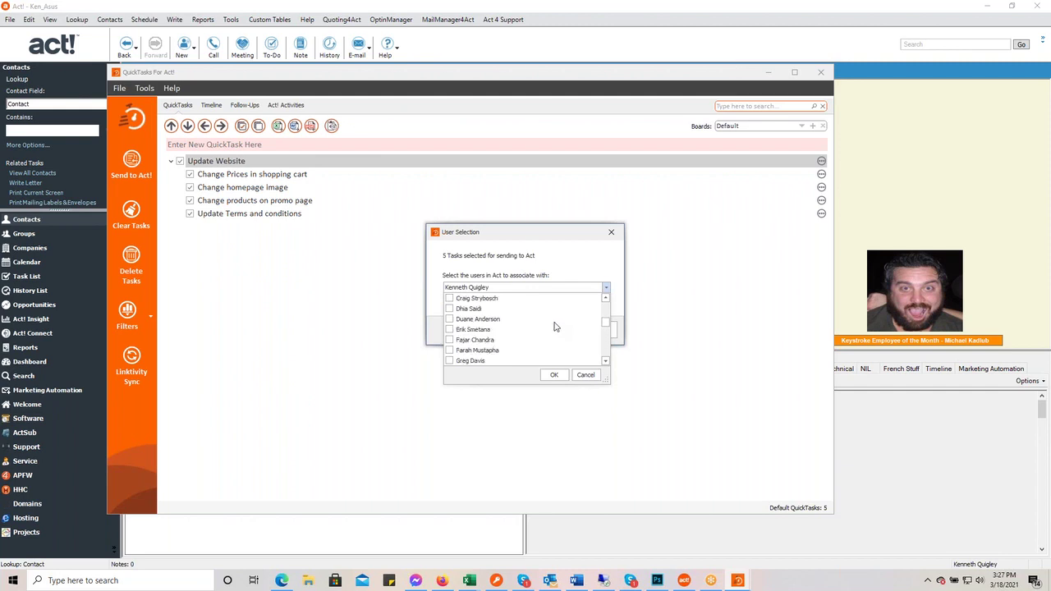
{"action": "scroll", "coordinate": [554, 327], "scroll_direction": "down", "scroll_amount": 3}
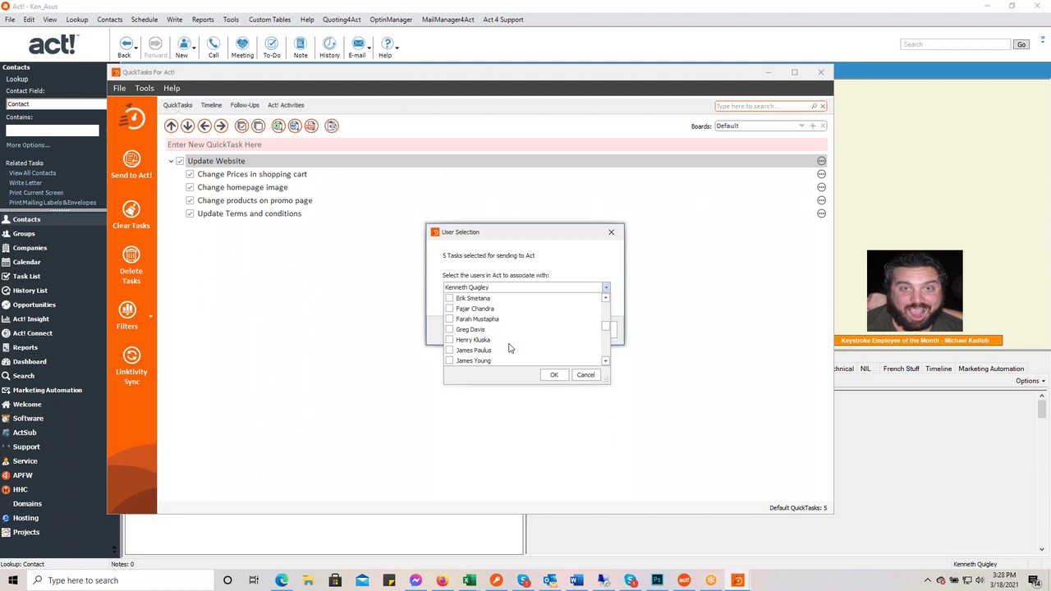
{"action": "scroll", "coordinate": [518, 349], "scroll_direction": "down", "scroll_amount": 1}
{"action": "scroll", "coordinate": [519, 351], "scroll_direction": "down", "scroll_amount": 3}
{"action": "scroll", "coordinate": [519, 350], "scroll_direction": "up", "scroll_amount": 1}
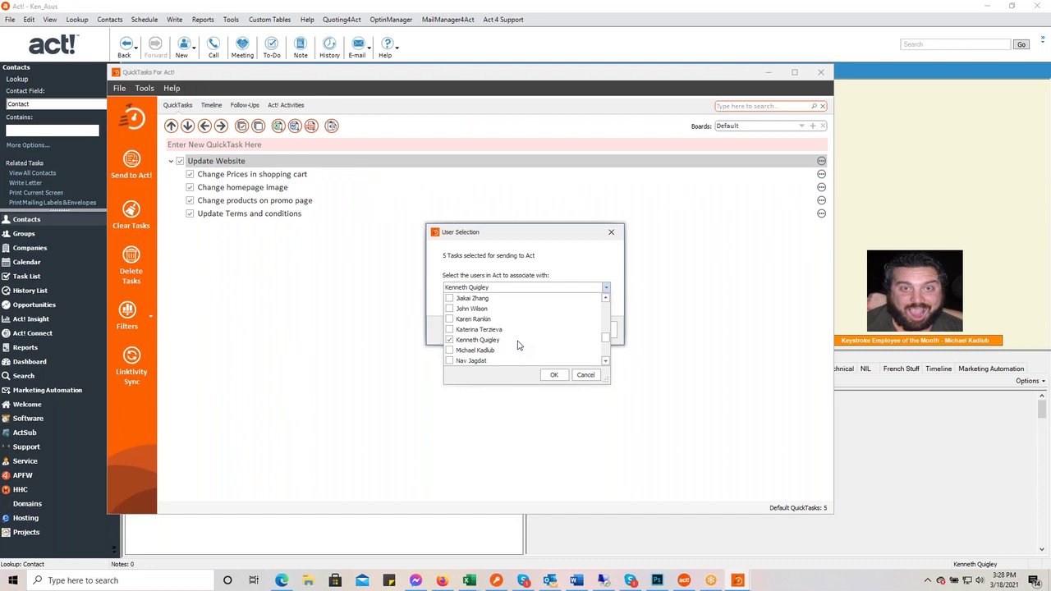
{"action": "scroll", "coordinate": [527, 336], "scroll_direction": "up", "scroll_amount": 1}
{"action": "scroll", "coordinate": [528, 336], "scroll_direction": "up", "scroll_amount": 4}
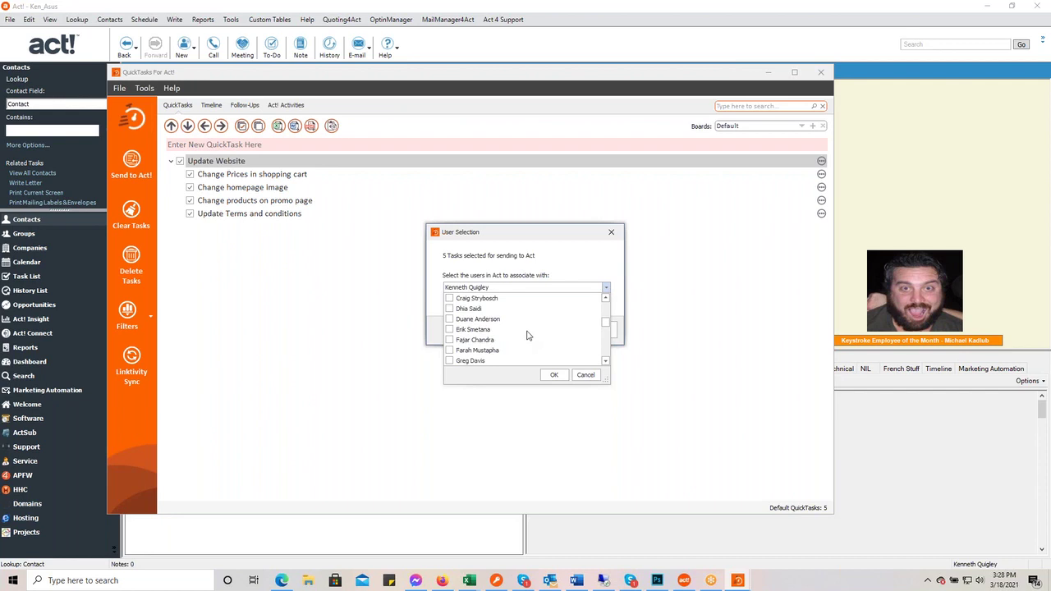
{"action": "left_click", "coordinate": [449, 309]}
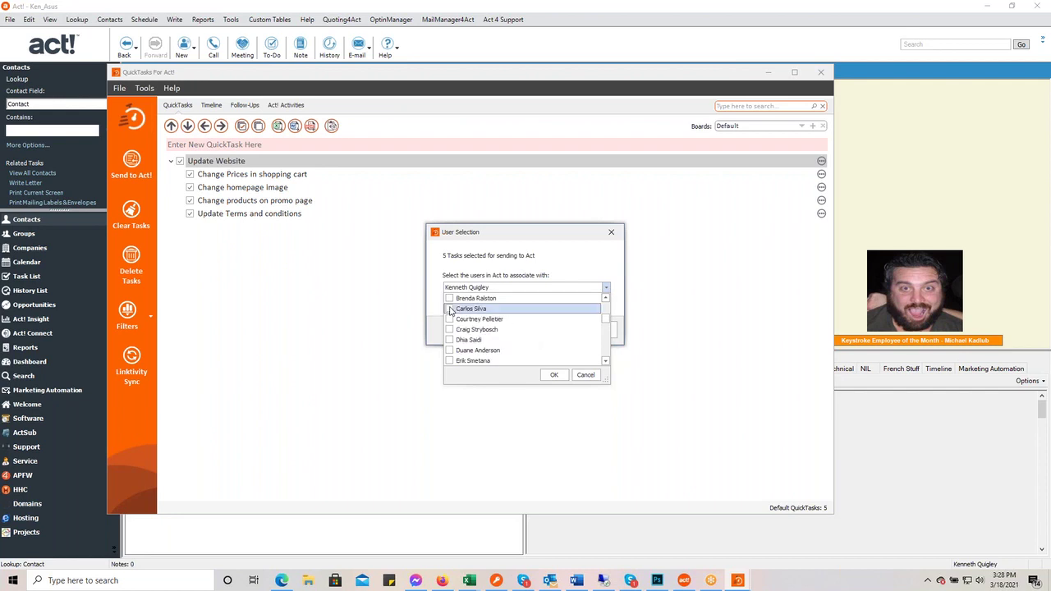
{"action": "scroll", "coordinate": [477, 330], "scroll_direction": "down", "scroll_amount": 5}
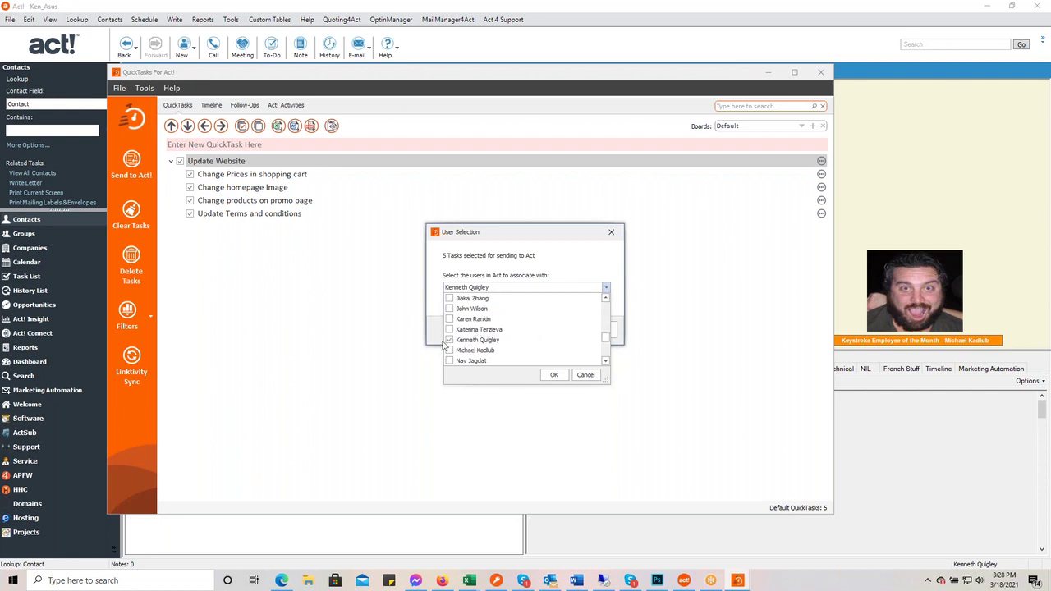
{"action": "left_click", "coordinate": [449, 343]}
{"action": "left_click", "coordinate": [532, 260]}
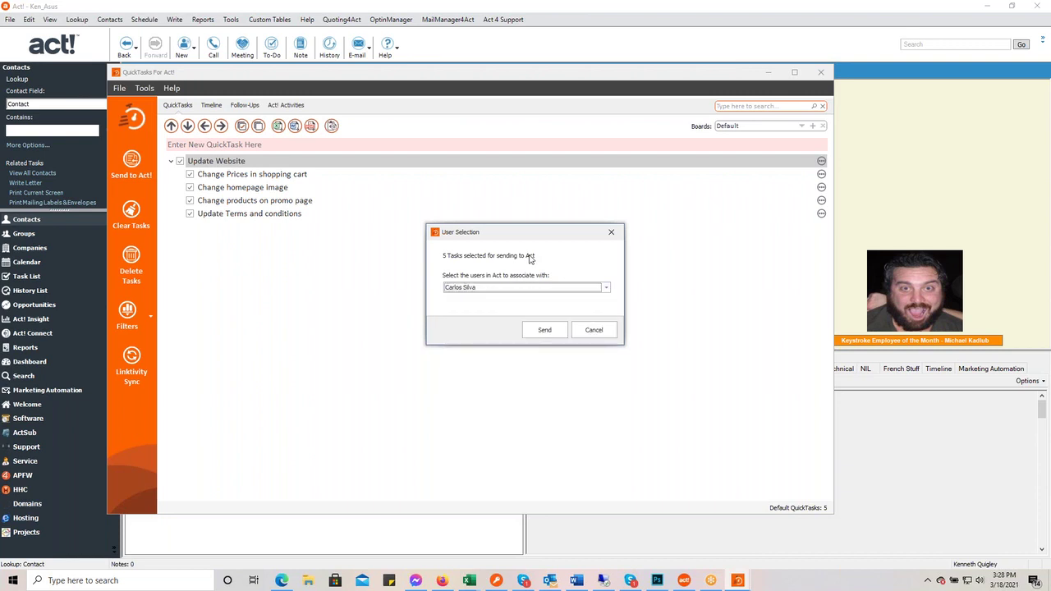
- Add a second Act! user to the assignees, confirm both, and send the tasks
{"action": "left_click", "coordinate": [606, 287]}
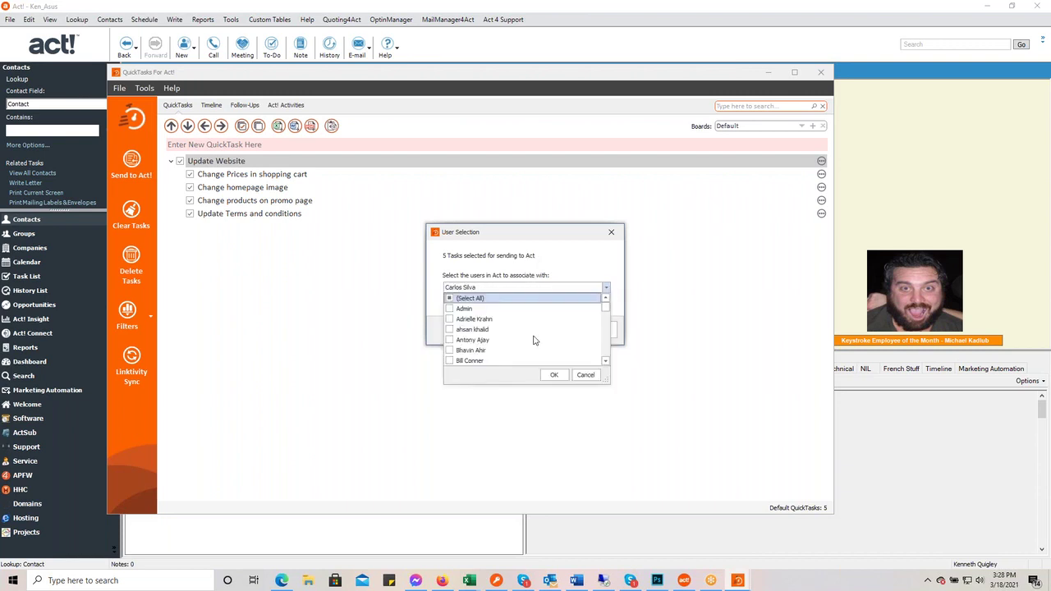
{"action": "scroll", "coordinate": [505, 346], "scroll_direction": "down", "scroll_amount": 4}
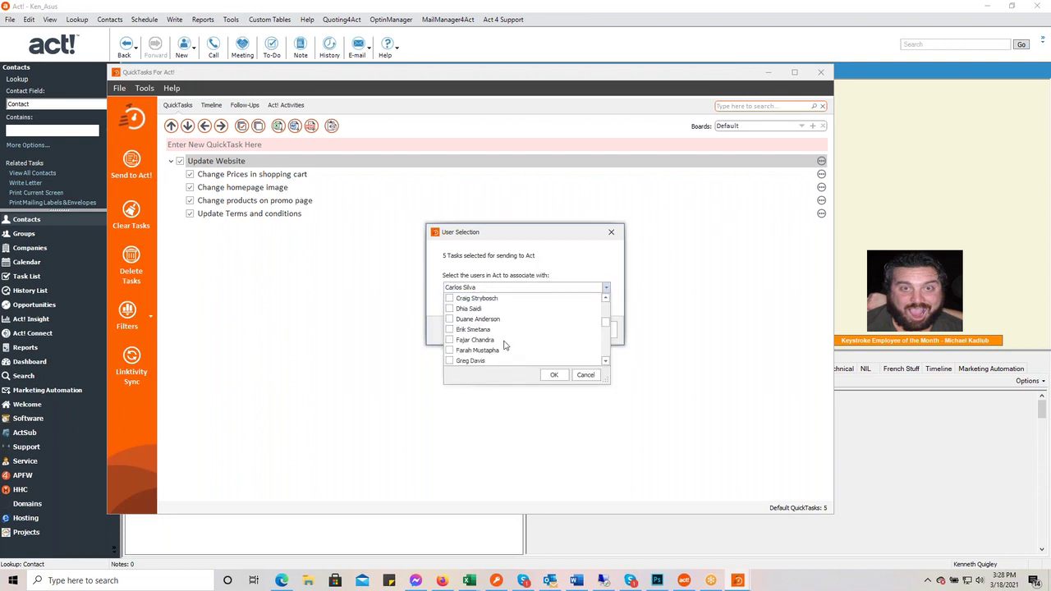
{"action": "left_click", "coordinate": [449, 342]}
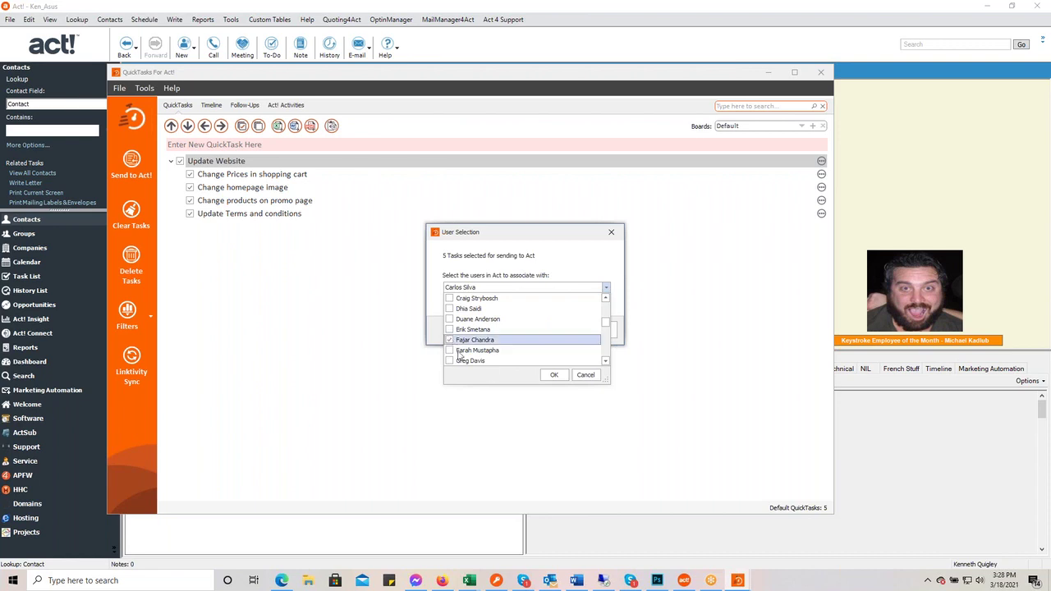
{"action": "left_click", "coordinate": [551, 375]}
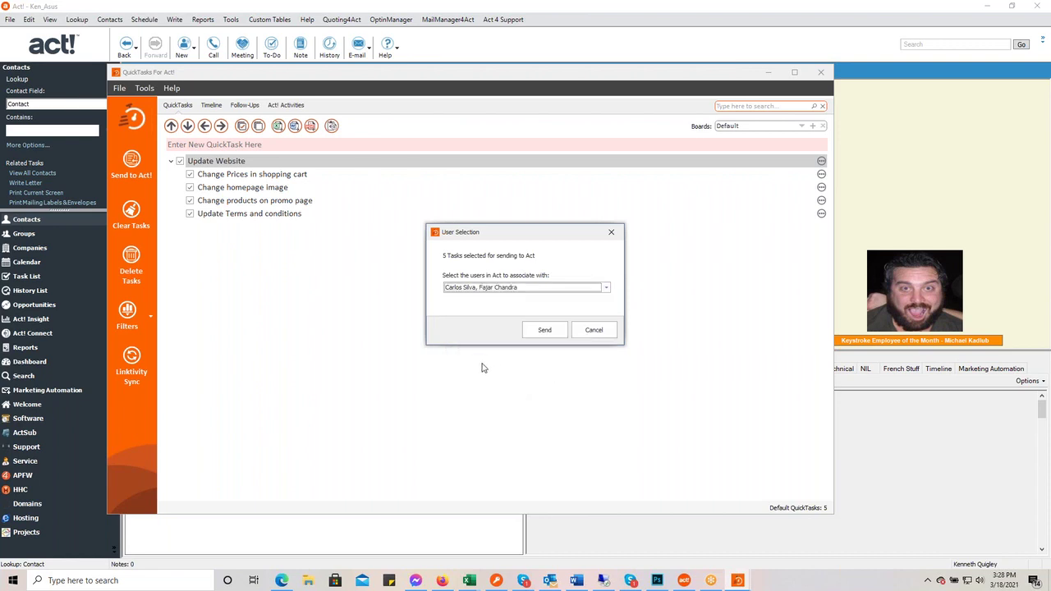
{"action": "left_click", "coordinate": [546, 332]}
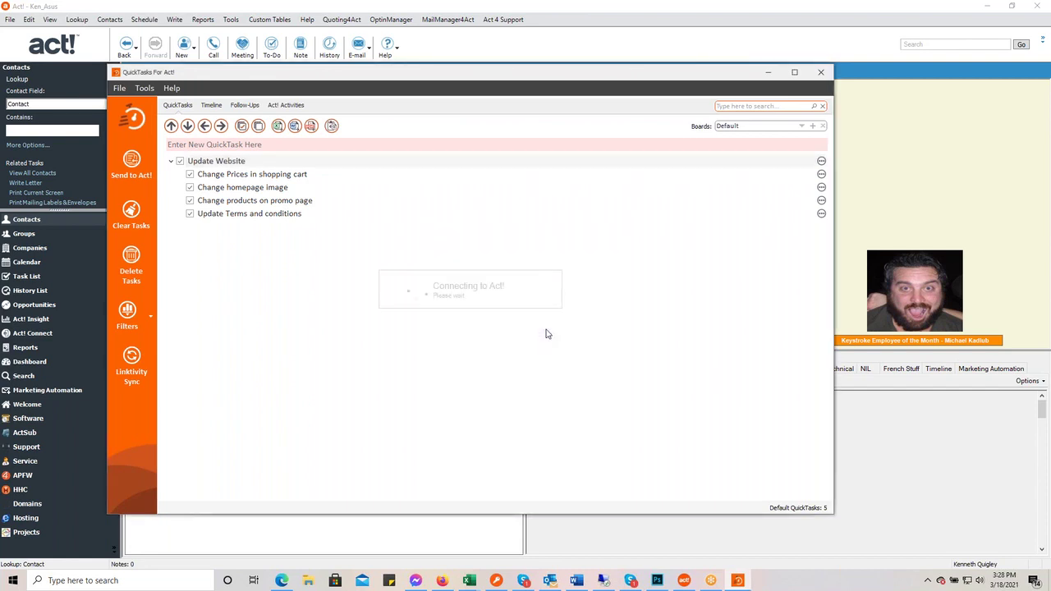
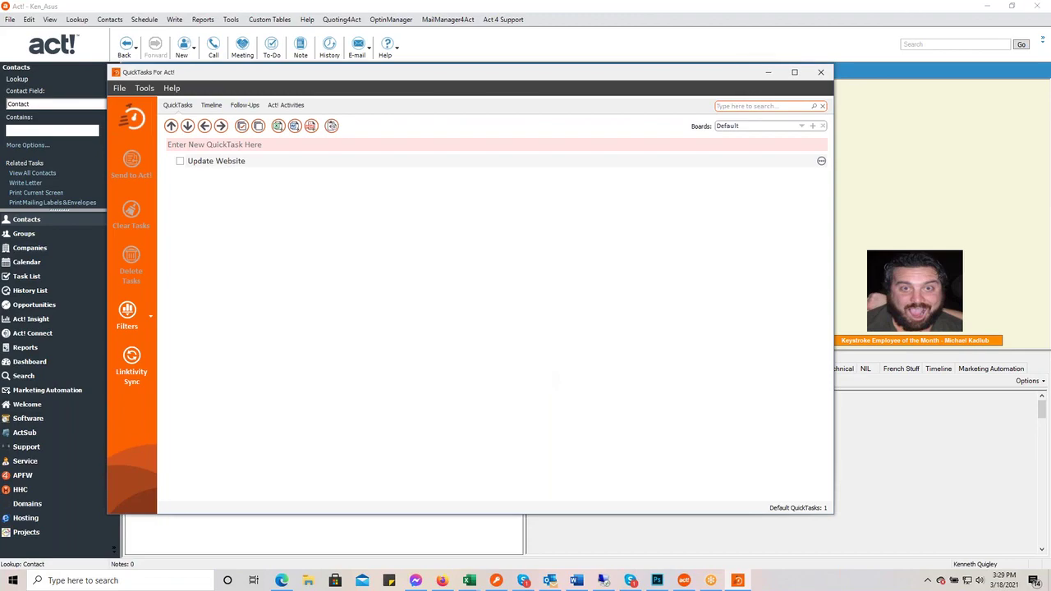
- Bring up the remote Act! session and refresh its task list to pull in synced tasks
{"action": "left_click", "coordinate": [603, 581]}
{"action": "left_click_drag", "start_coordinate": [944, 130], "coordinate": [452, 0]}
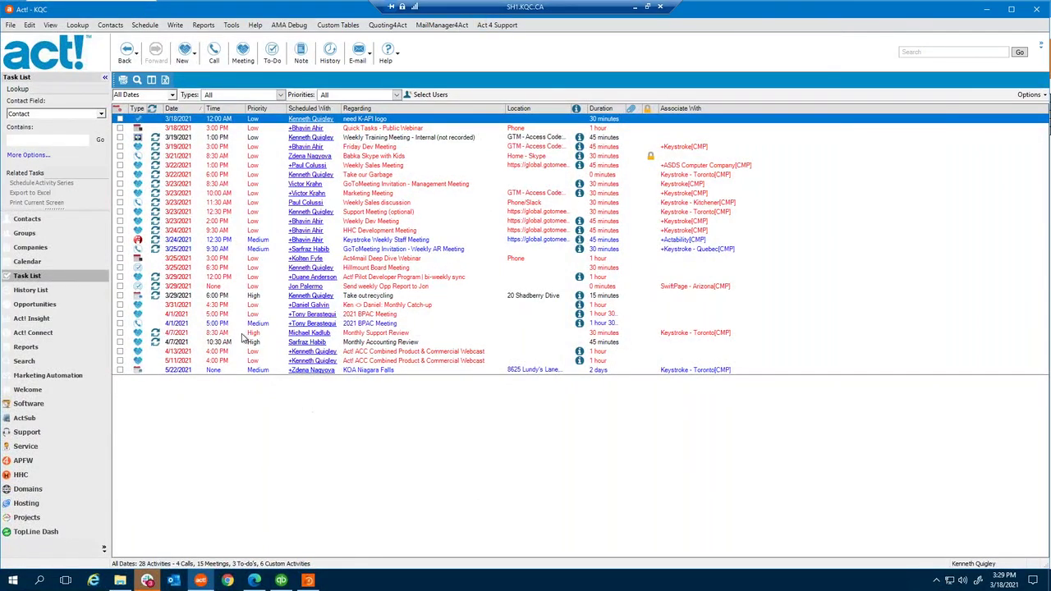
{"action": "left_click", "coordinate": [50, 24]}
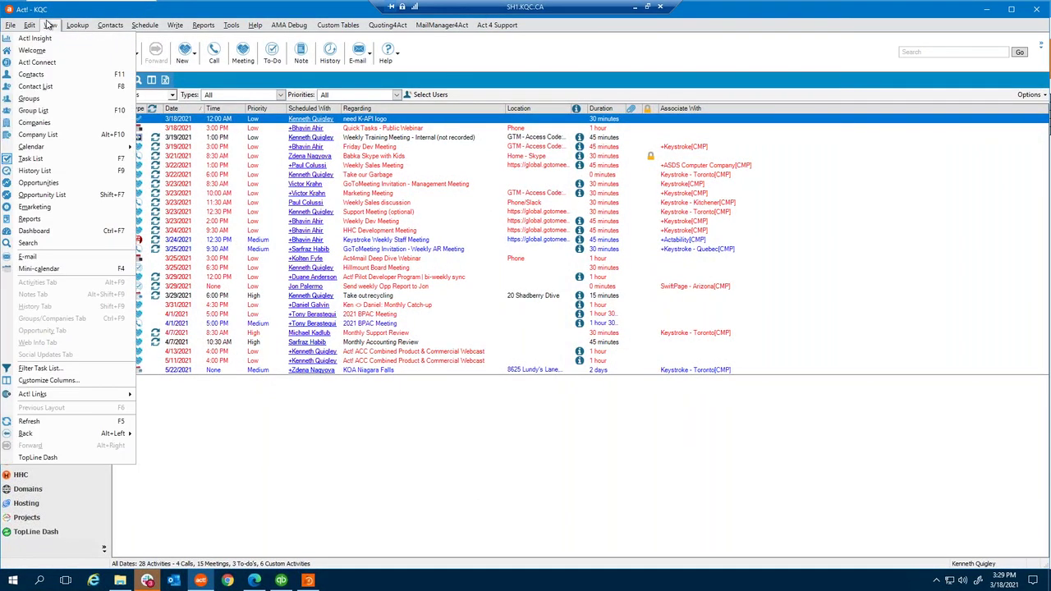
{"action": "left_click", "coordinate": [119, 421]}
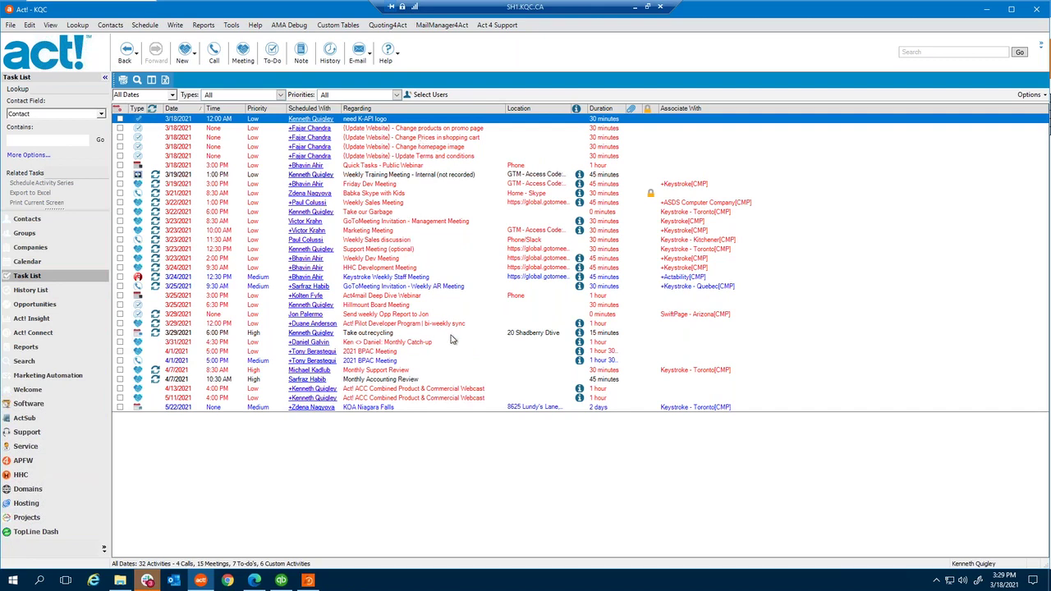
- Sort the 32 activities by Regarding, then by date with the oldest first
{"action": "left_click", "coordinate": [422, 110]}
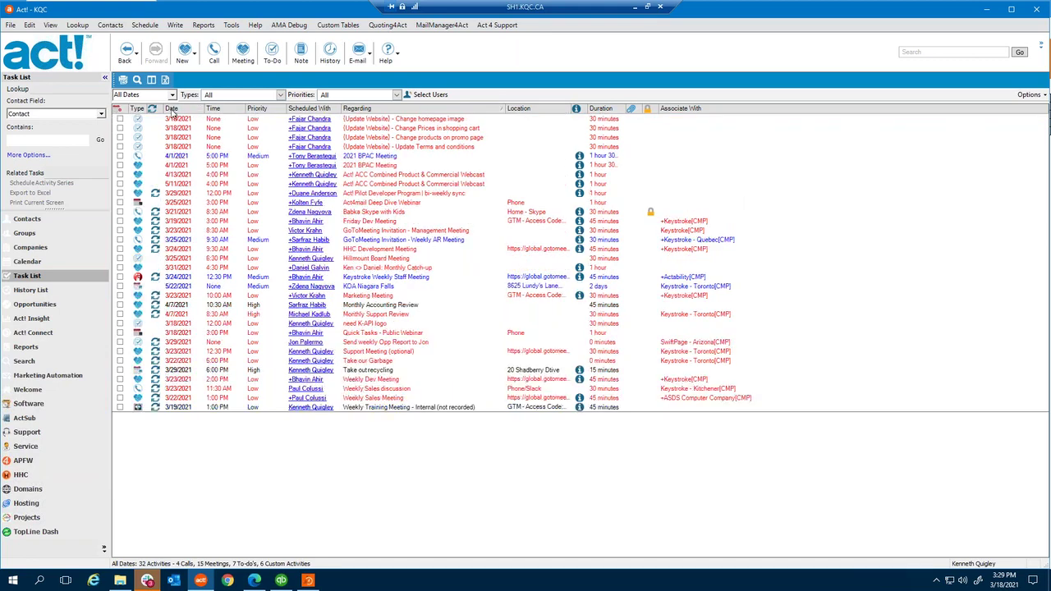
{"action": "left_click", "coordinate": [182, 113]}
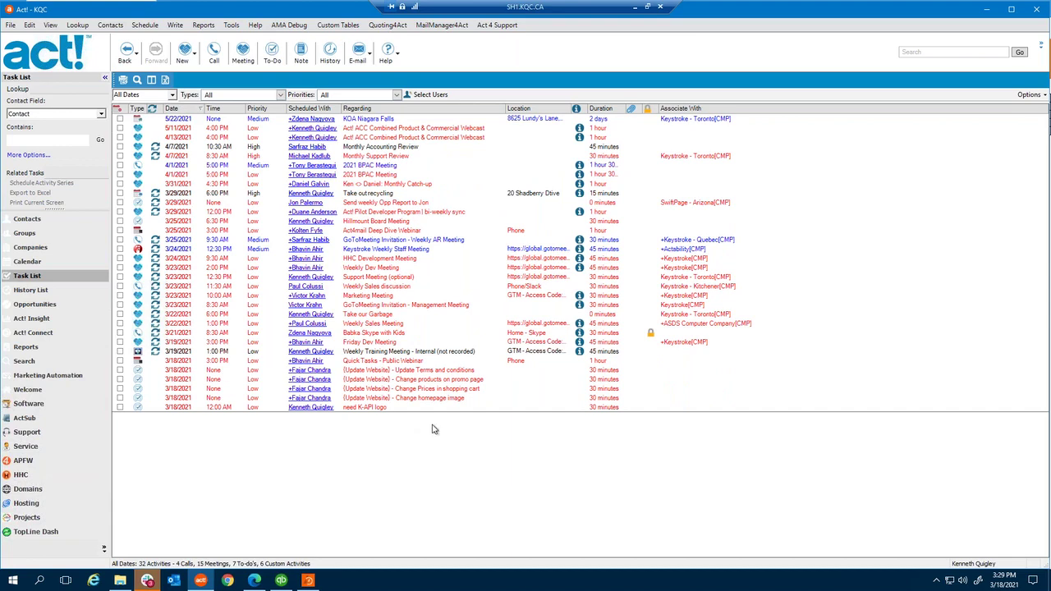
{"action": "left_click", "coordinate": [182, 111]}
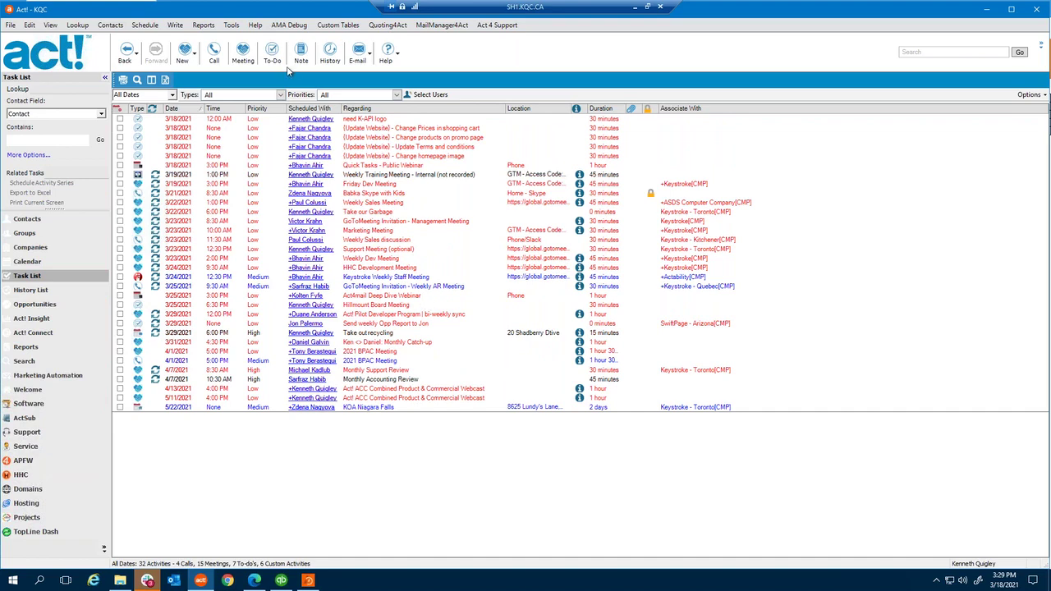
- Sort by Regarding, step through the (Update Website) to-dos, then sort by date with latest first
{"action": "left_click", "coordinate": [441, 109]}
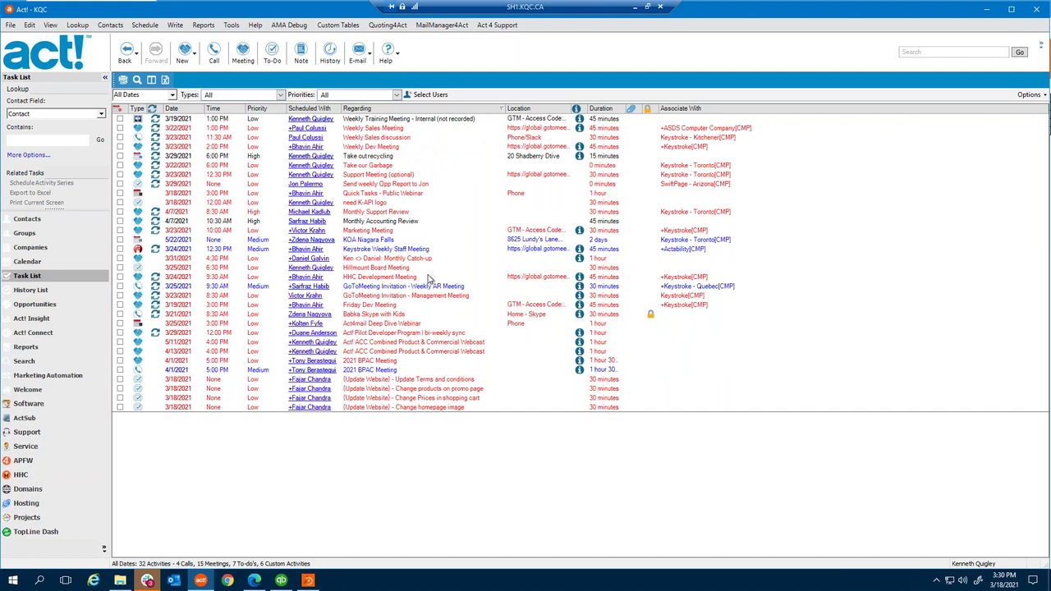
{"action": "left_click", "coordinate": [402, 381]}
{"action": "left_click", "coordinate": [404, 391]}
{"action": "left_click", "coordinate": [406, 399]}
{"action": "left_click", "coordinate": [407, 405]}
{"action": "left_click", "coordinate": [408, 400]}
{"action": "left_click", "coordinate": [420, 389]}
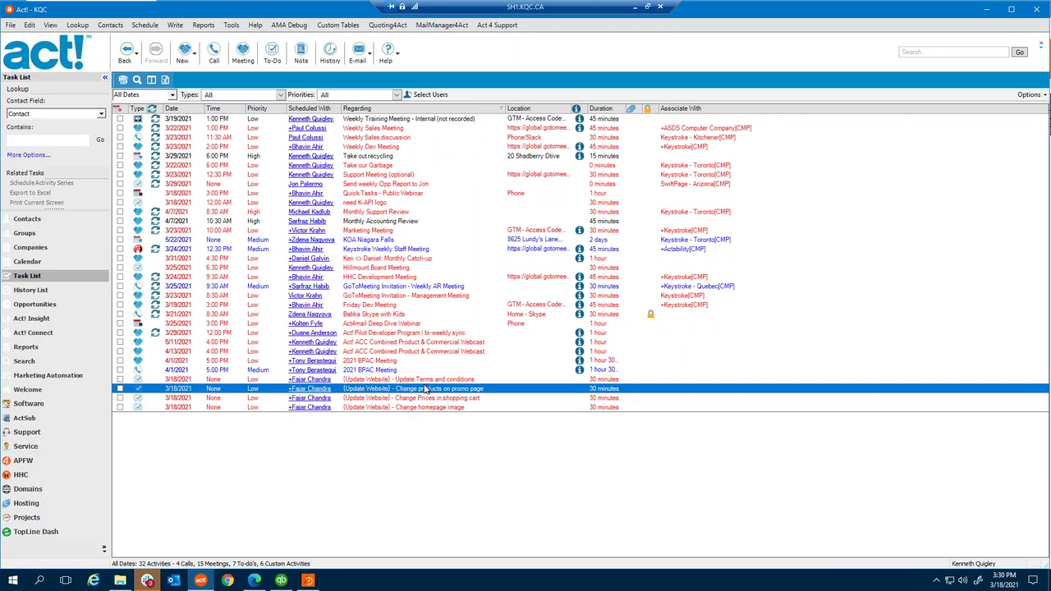
{"action": "left_click", "coordinate": [425, 380]}
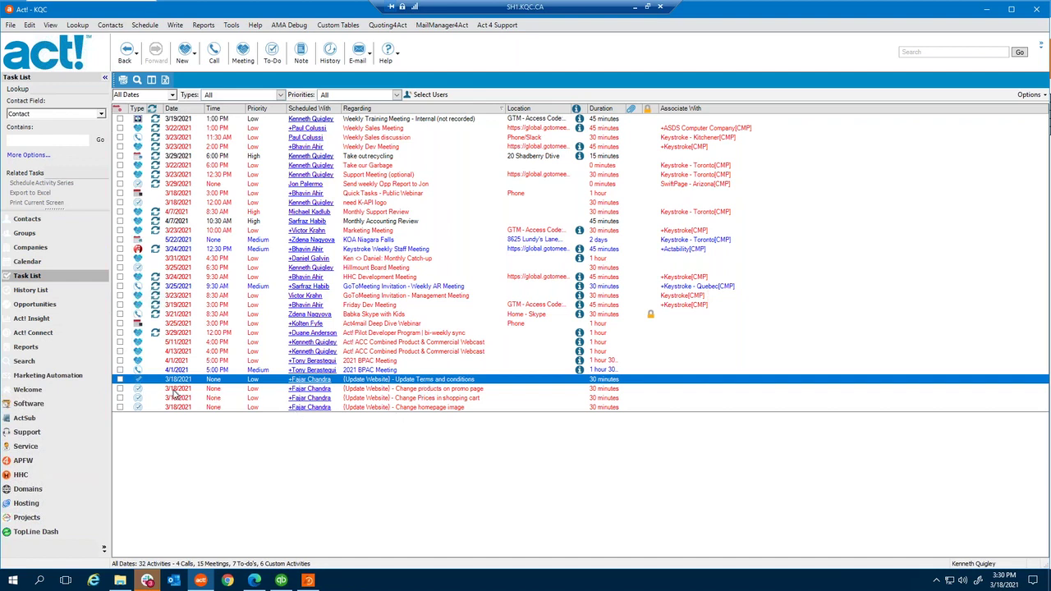
{"action": "left_click", "coordinate": [188, 110]}
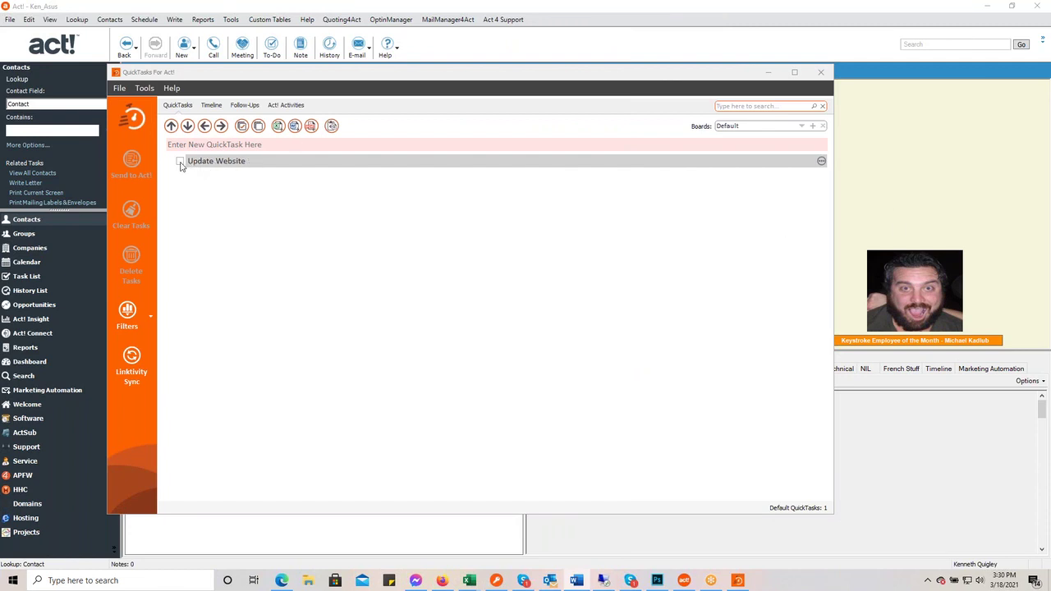
- Mark the Update Website task done and clear it from the Default board
{"action": "left_click", "coordinate": [270, 164]}
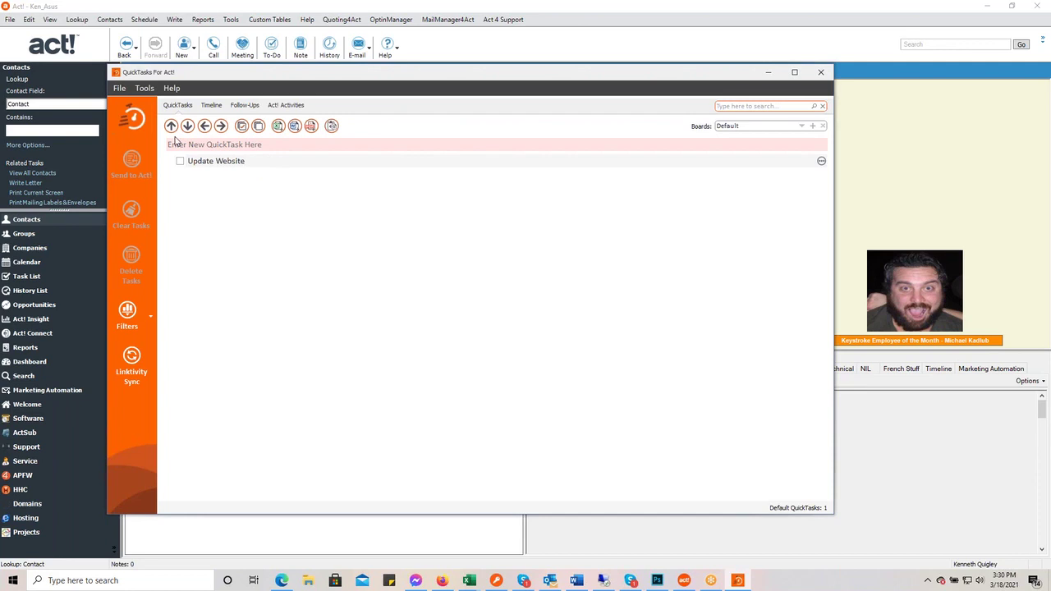
{"action": "left_click", "coordinate": [181, 162]}
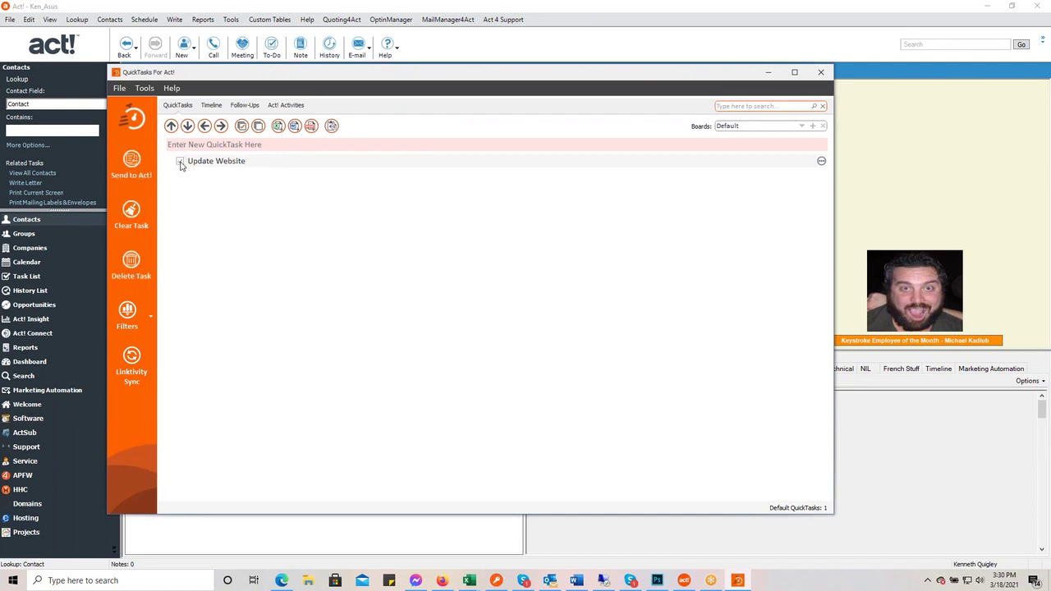
{"action": "left_click", "coordinate": [129, 226]}
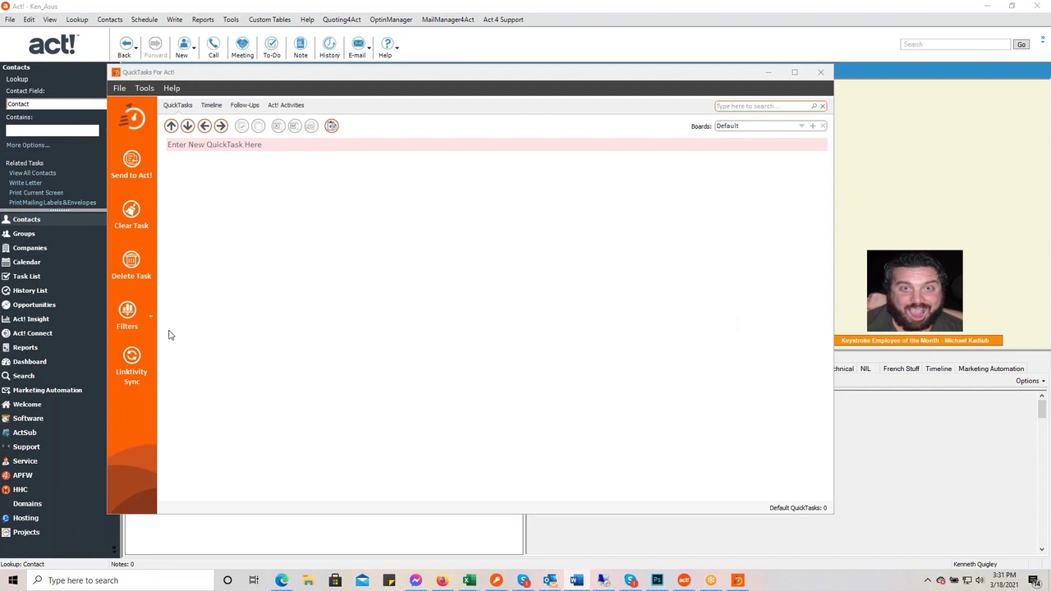
{"action": "left_click", "coordinate": [146, 316]}
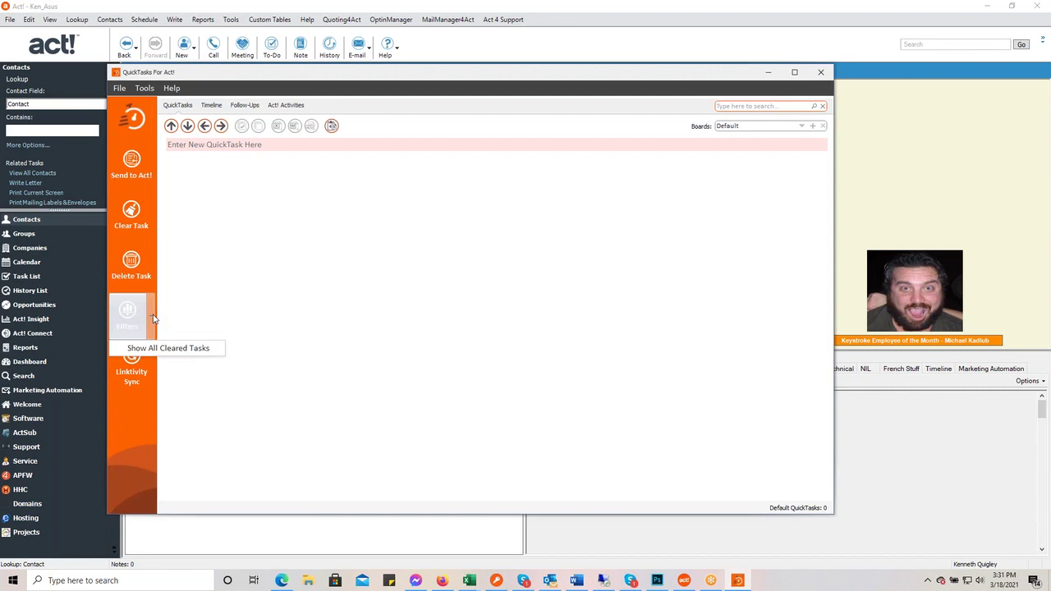
- Show cleared tasks, Undo Clear on Update Website and save, then hide cleared tasks again
{"action": "left_click", "coordinate": [166, 348]}
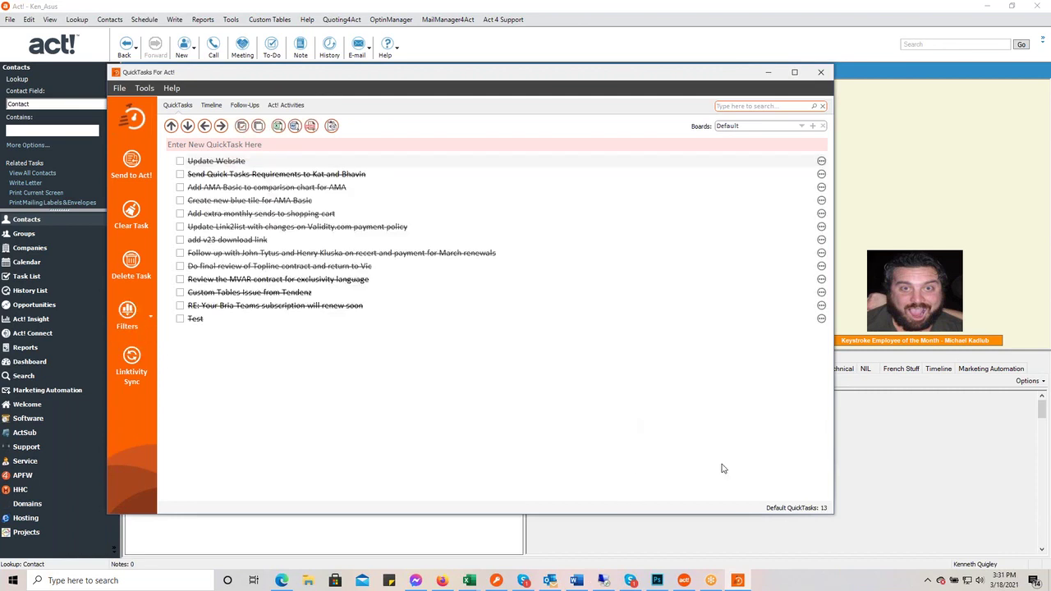
{"action": "left_click", "coordinate": [349, 162]}
{"action": "left_click", "coordinate": [822, 162]}
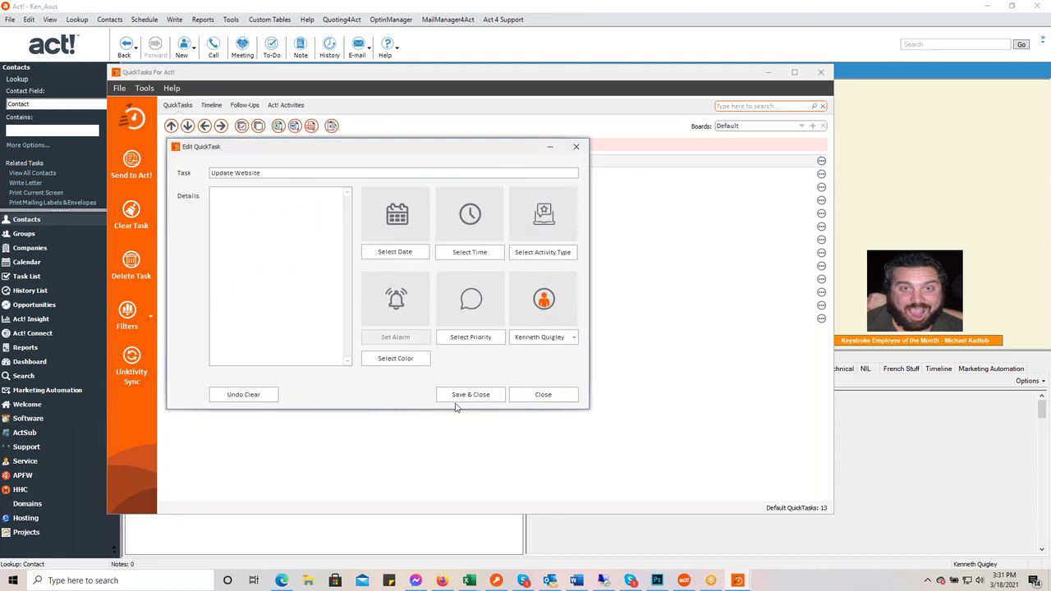
{"action": "left_click", "coordinate": [254, 395]}
{"action": "left_click", "coordinate": [479, 398]}
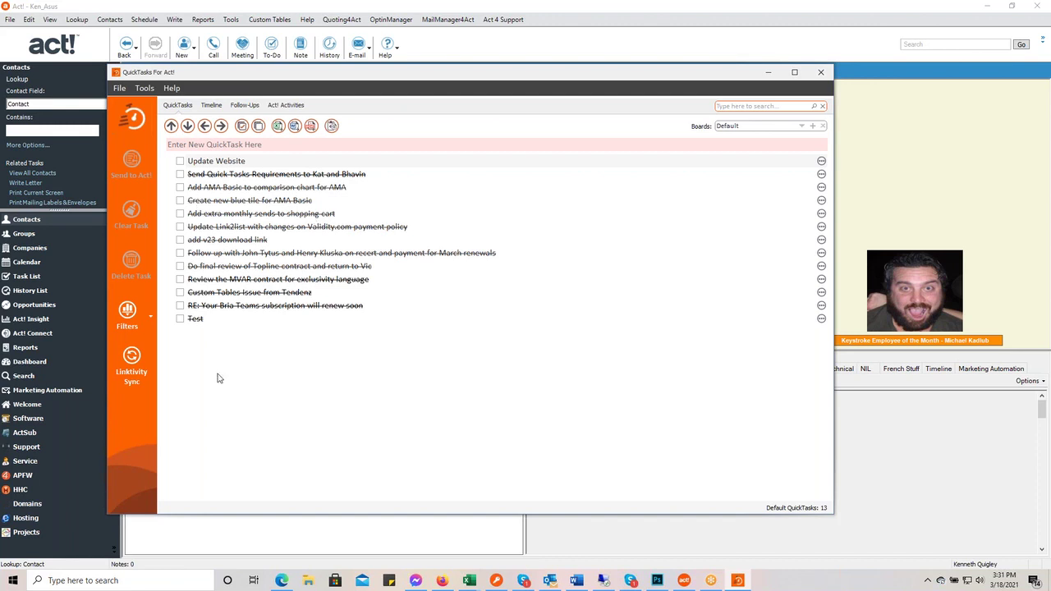
{"action": "left_click", "coordinate": [150, 314]}
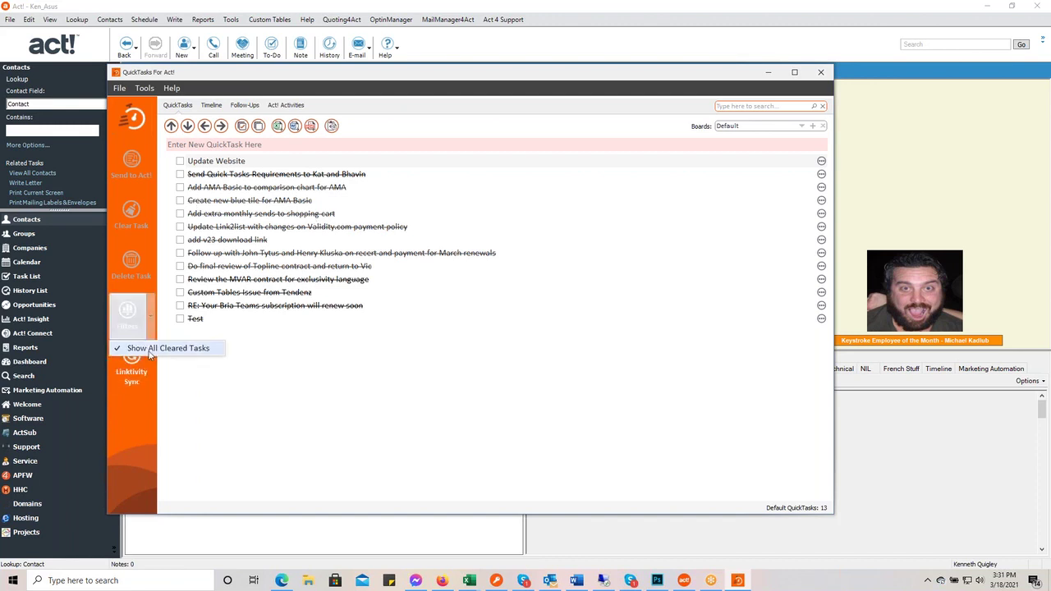
{"action": "left_click", "coordinate": [165, 349]}
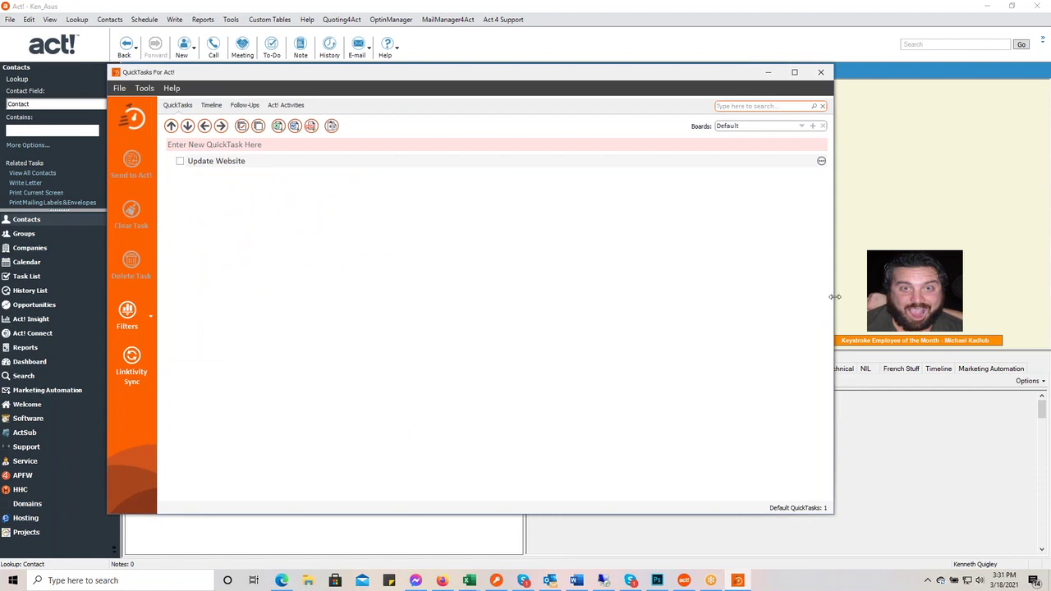
- Widen the QuickTasks window, select -All Boards-, and view the Timeline of seven dated tasks
{"action": "left_click_drag", "start_coordinate": [834, 296], "coordinate": [859, 410]}
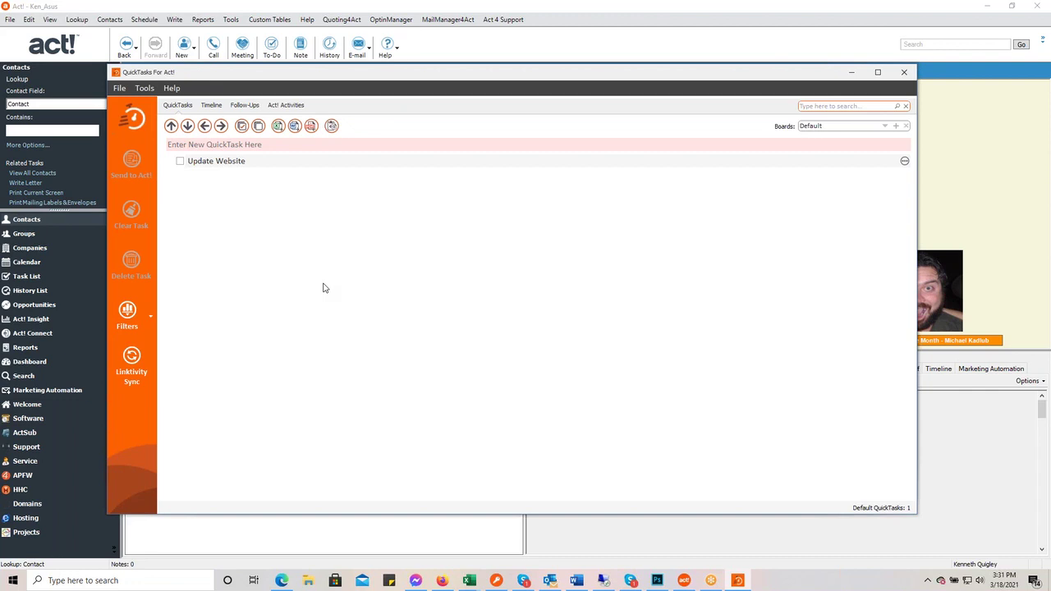
{"action": "left_click", "coordinate": [886, 127]}
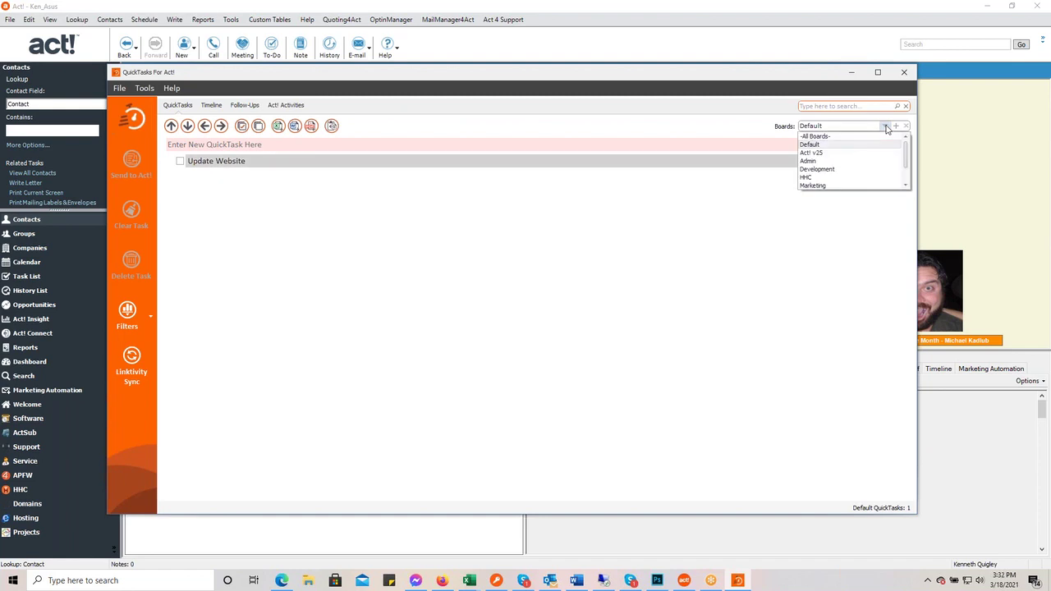
{"action": "left_click", "coordinate": [879, 136]}
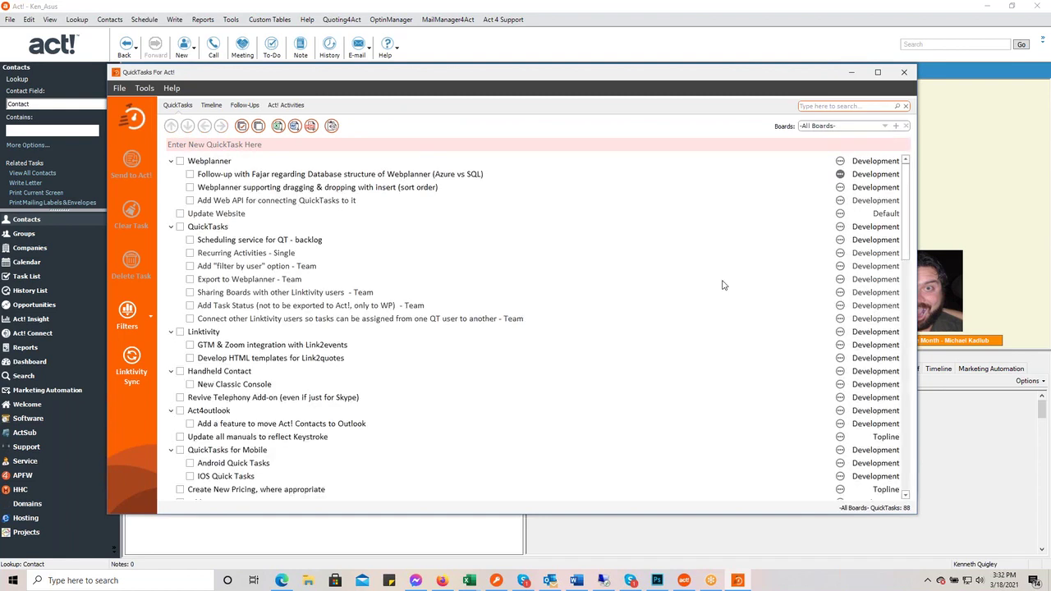
{"action": "scroll", "coordinate": [639, 324], "scroll_direction": "down", "scroll_amount": 20}
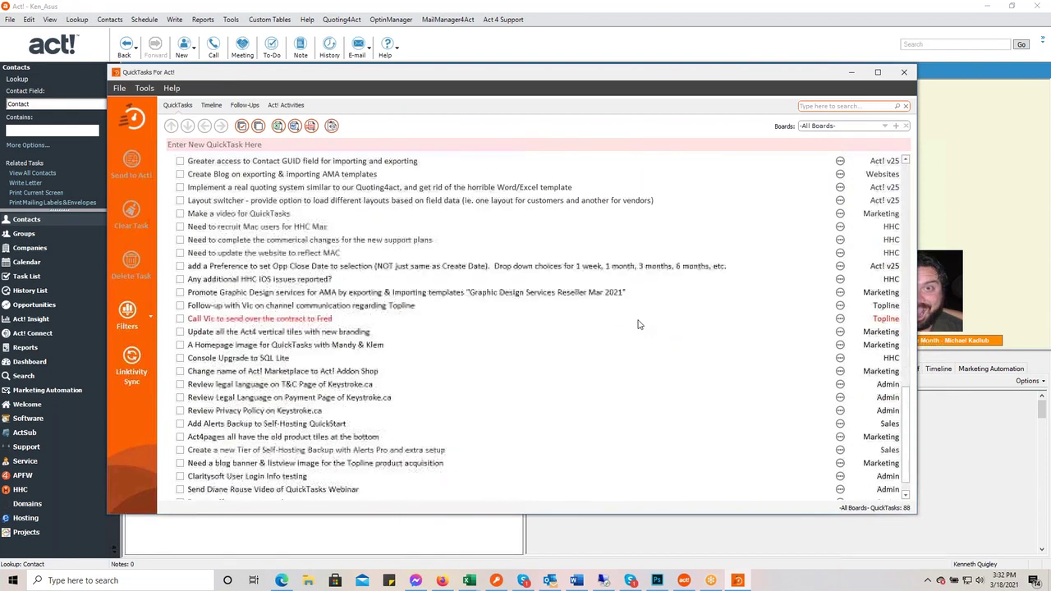
{"action": "scroll", "coordinate": [639, 325], "scroll_direction": "down", "scroll_amount": 1}
{"action": "scroll", "coordinate": [693, 356], "scroll_direction": "up", "scroll_amount": 10}
{"action": "scroll", "coordinate": [693, 355], "scroll_direction": "up", "scroll_amount": 8}
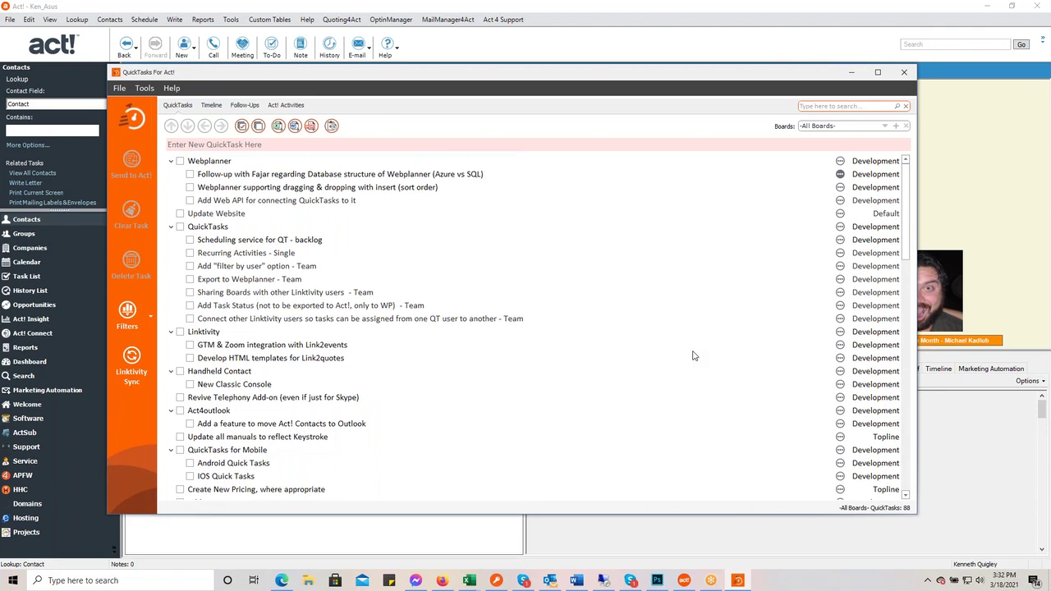
{"action": "left_click", "coordinate": [885, 125]}
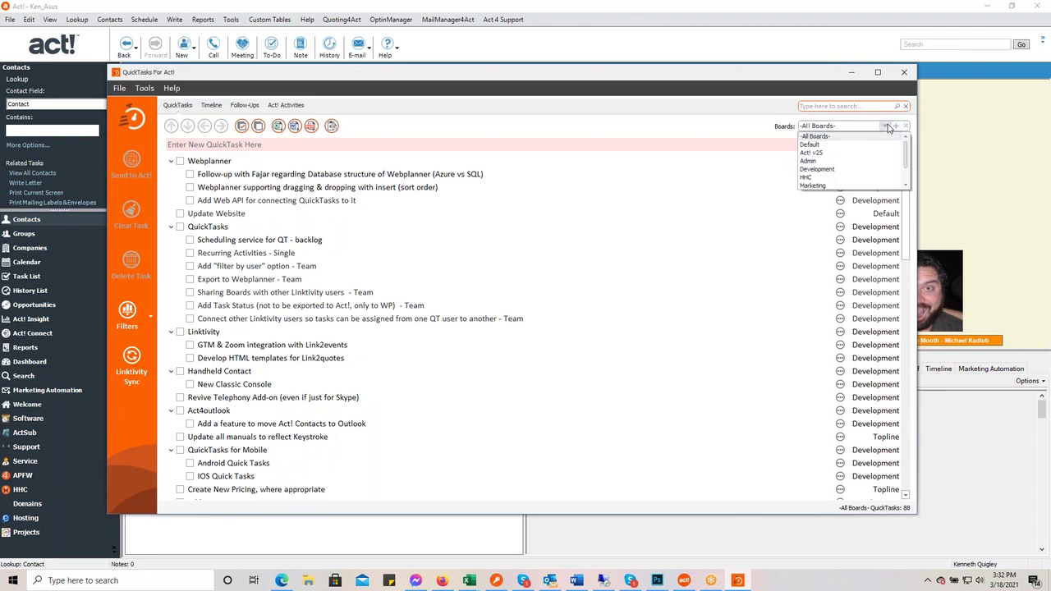
{"action": "left_click", "coordinate": [884, 202]}
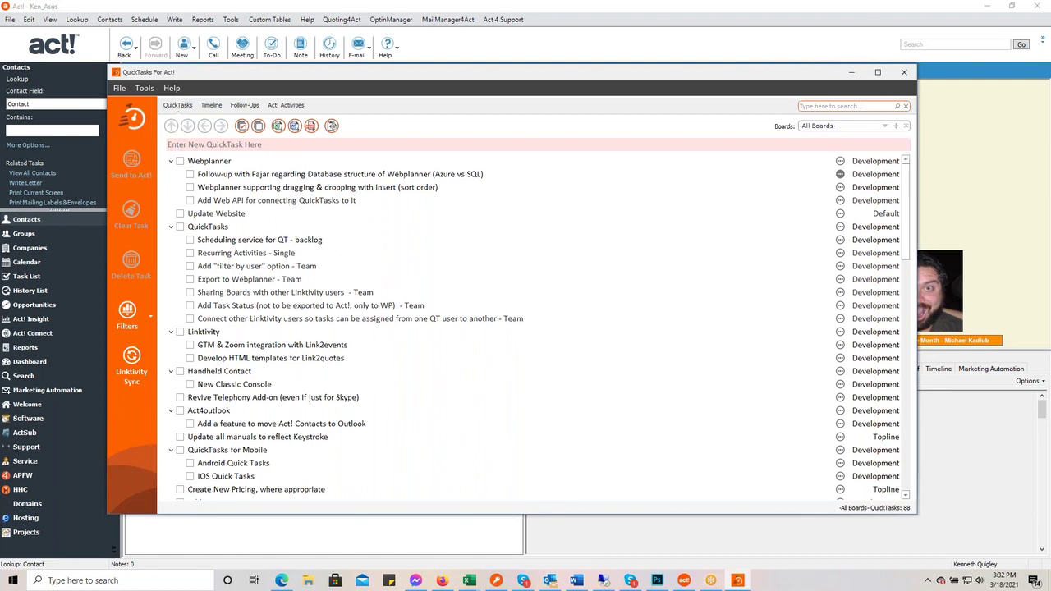
{"action": "left_click", "coordinate": [212, 106]}
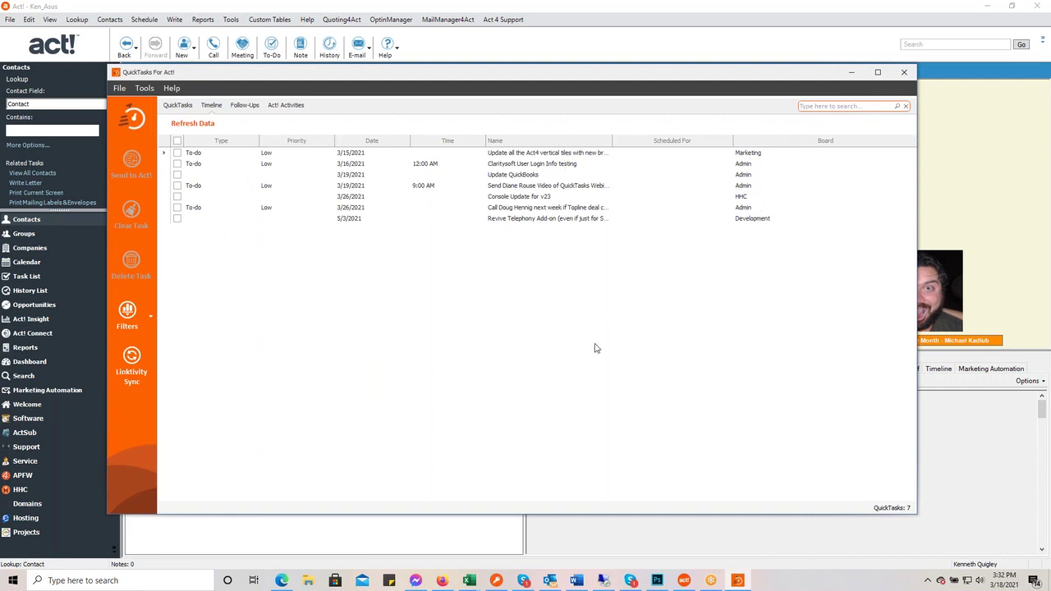
- Search the tasks for 'quickbooks', then clear the search to show every task
{"action": "left_click", "coordinate": [812, 106]}
{"action": "type", "text": "quickbooks"}
{"action": "key", "text": "Return"}
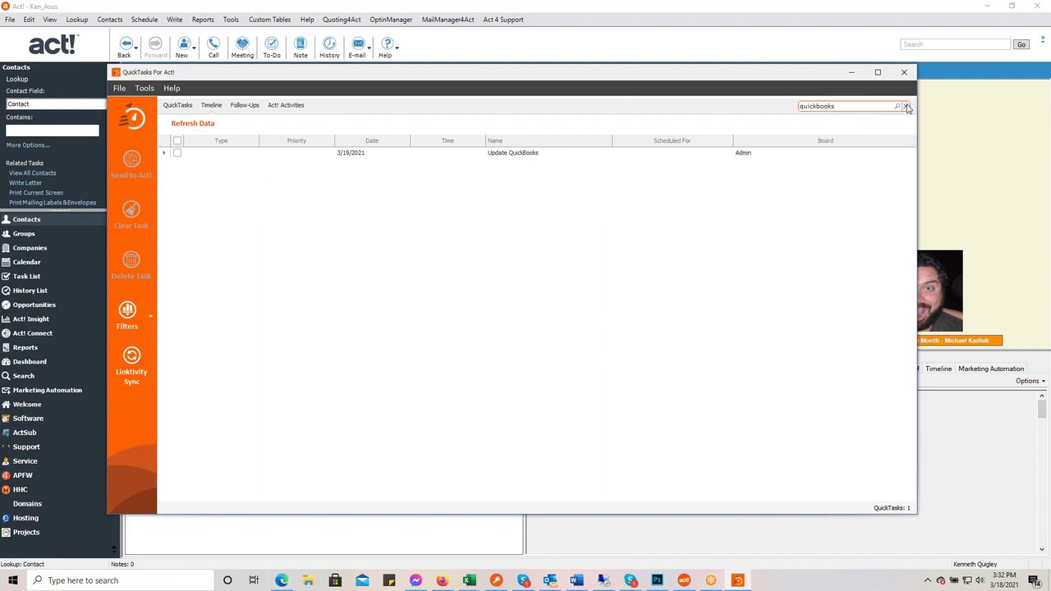
{"action": "left_click", "coordinate": [904, 105]}
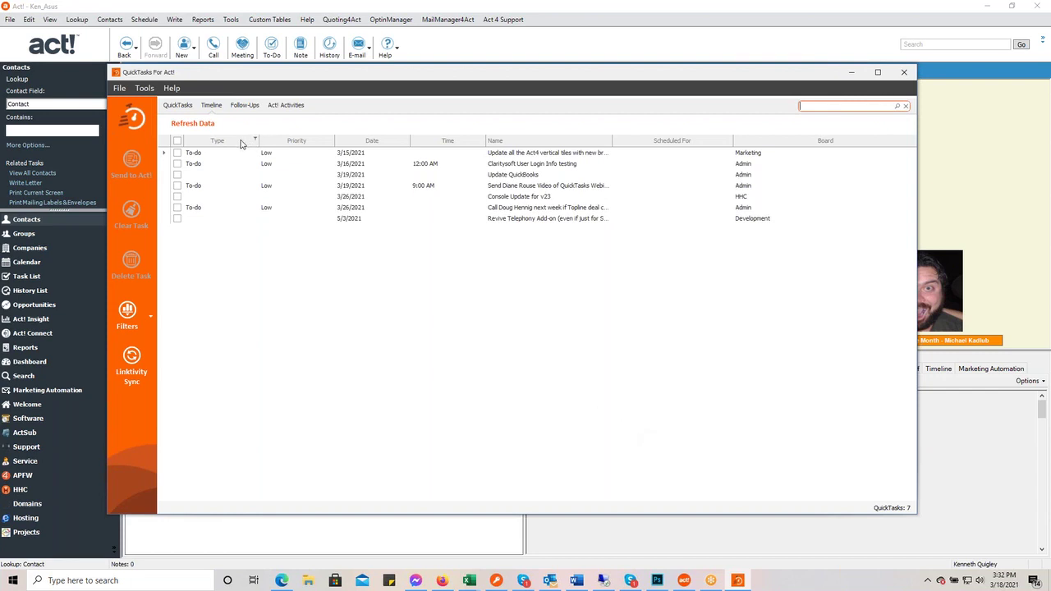
- Sort by Type descending so To-dos lead, trying and then removing a To-do filter
{"action": "left_click", "coordinate": [240, 141]}
{"action": "left_click", "coordinate": [244, 141]}
{"action": "left_click", "coordinate": [256, 141]}
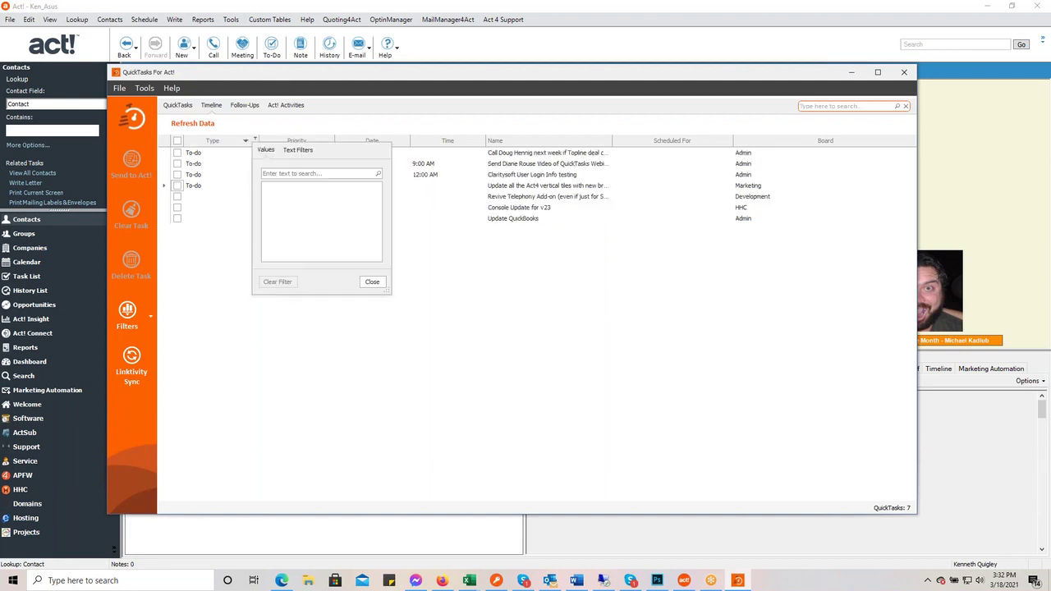
{"action": "left_click", "coordinate": [268, 209]}
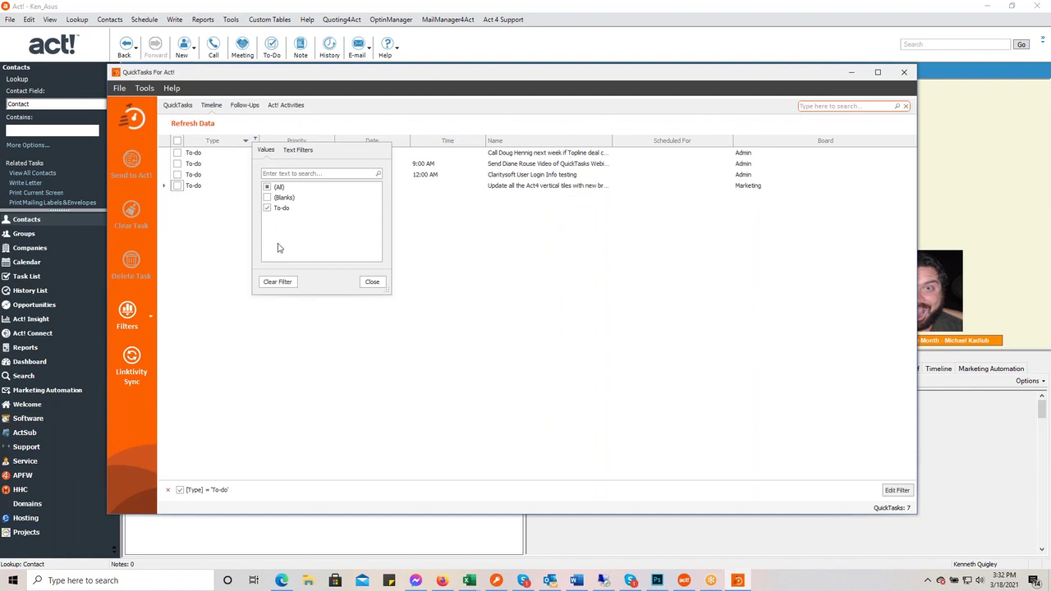
{"action": "left_click", "coordinate": [374, 282]}
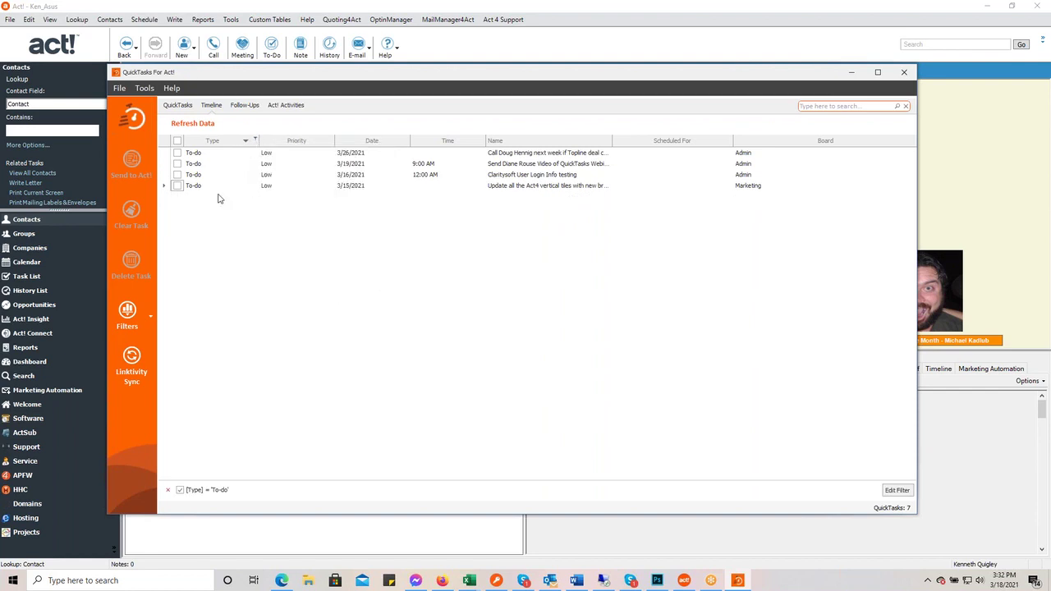
{"action": "left_click", "coordinate": [255, 141]}
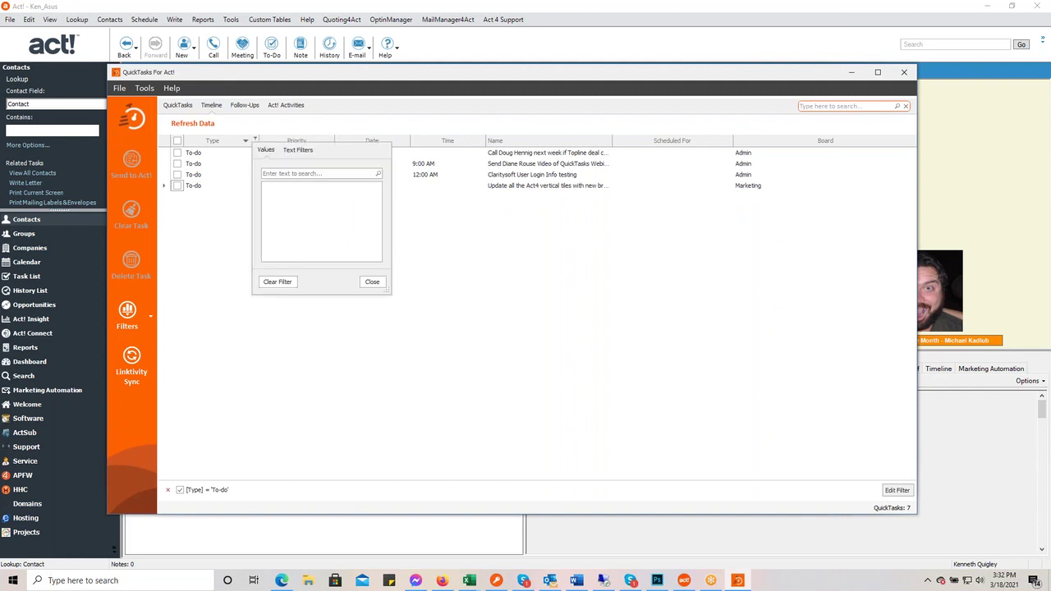
{"action": "left_click", "coordinate": [279, 282]}
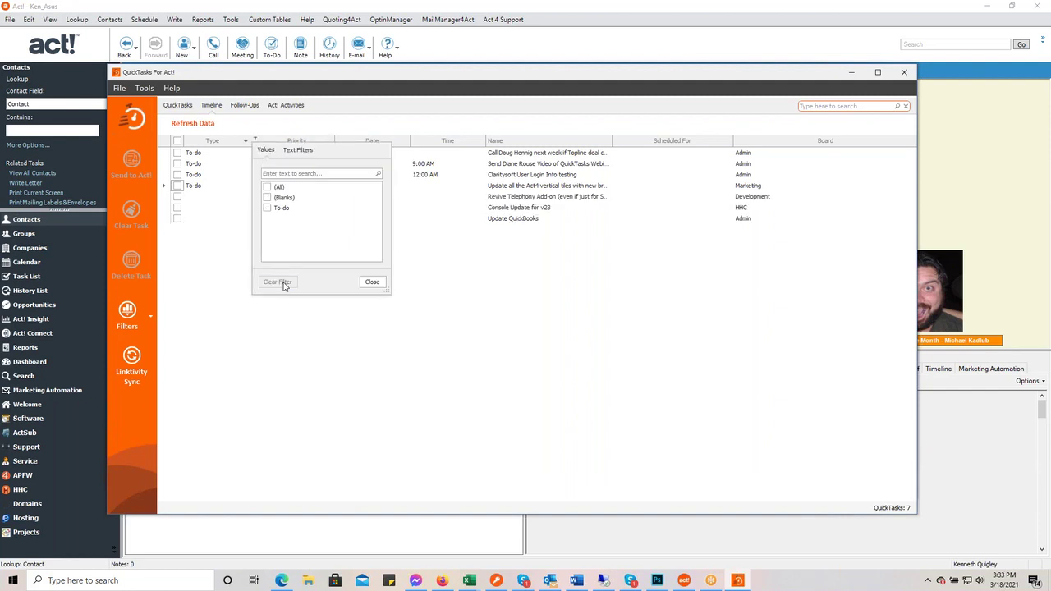
{"action": "left_click", "coordinate": [372, 282]}
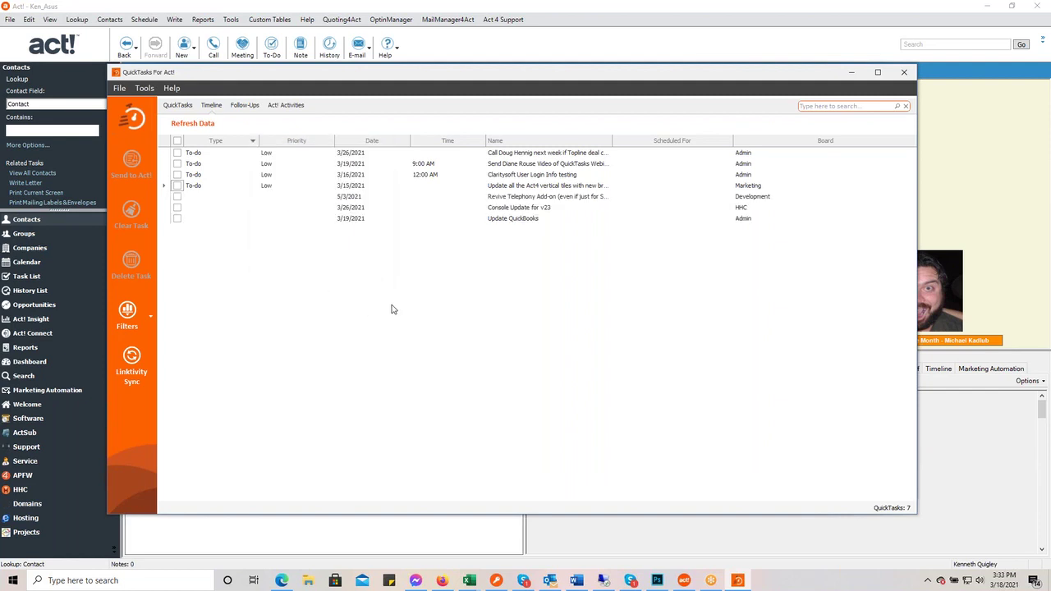
- Try the Today and This Month date filters and March dates, then view the board filter, leaving none applied
{"action": "left_click", "coordinate": [406, 140]}
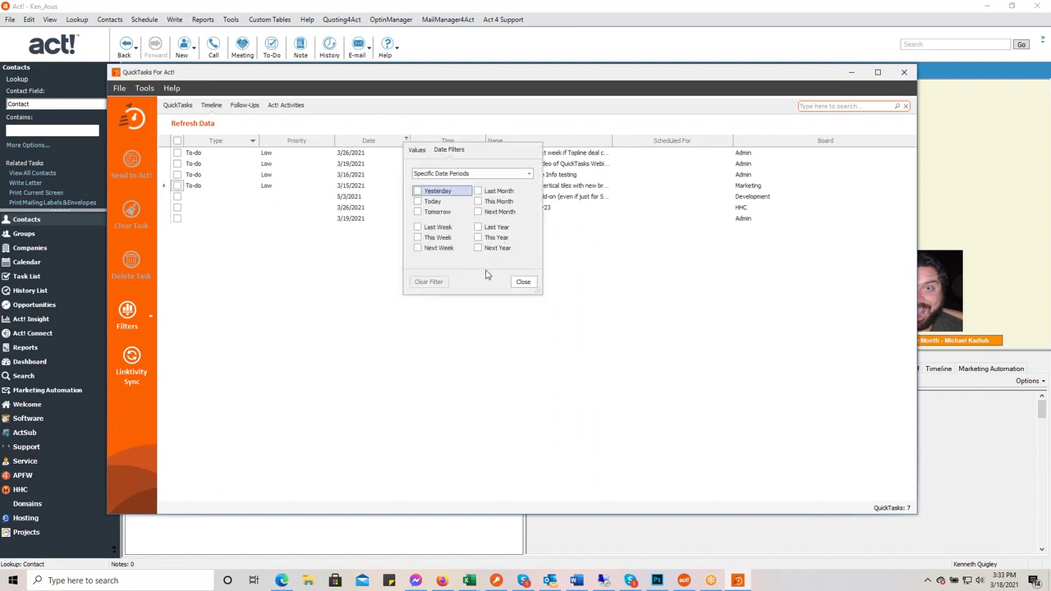
{"action": "left_click", "coordinate": [420, 203]}
{"action": "left_click", "coordinate": [418, 202]}
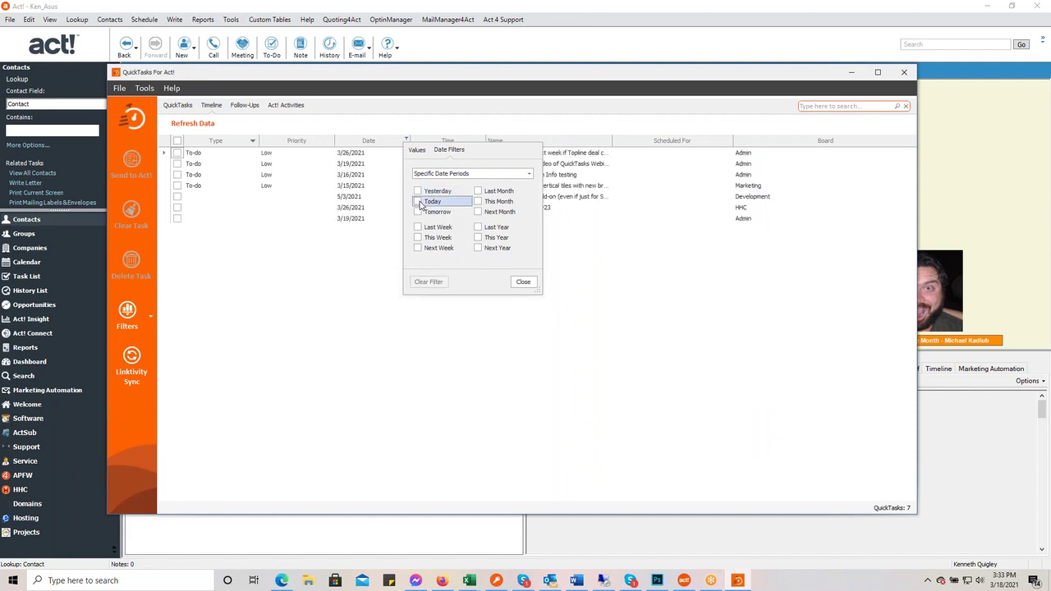
{"action": "left_click", "coordinate": [479, 202]}
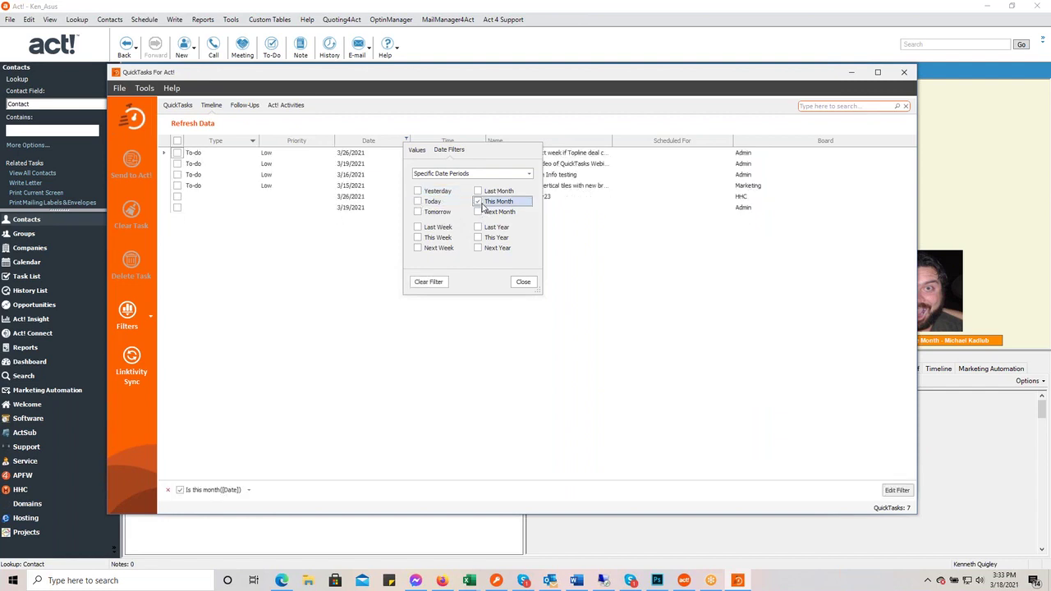
{"action": "left_click", "coordinate": [479, 203]}
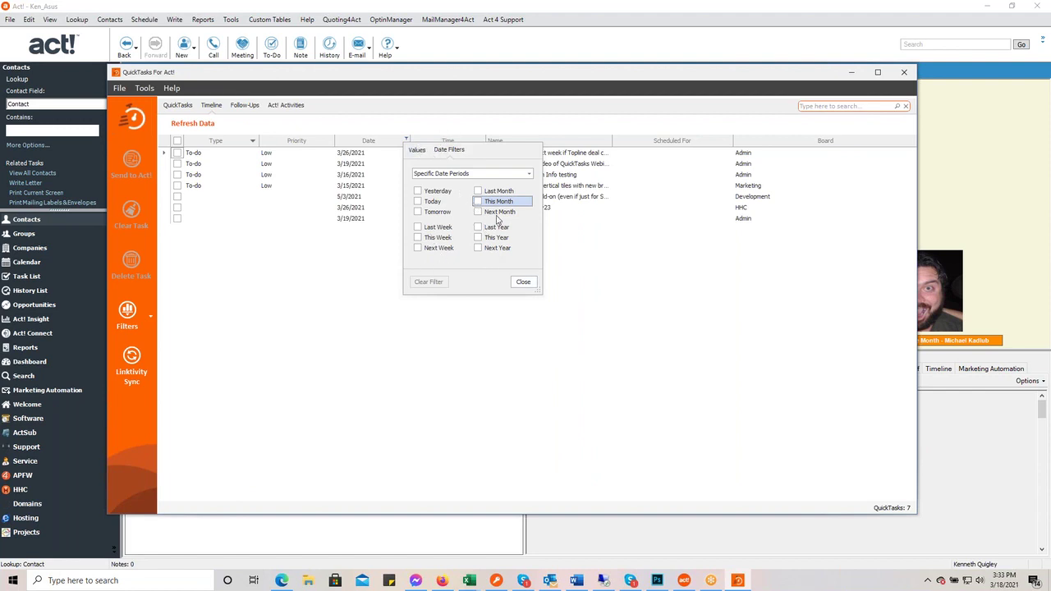
{"action": "left_click", "coordinate": [415, 153]}
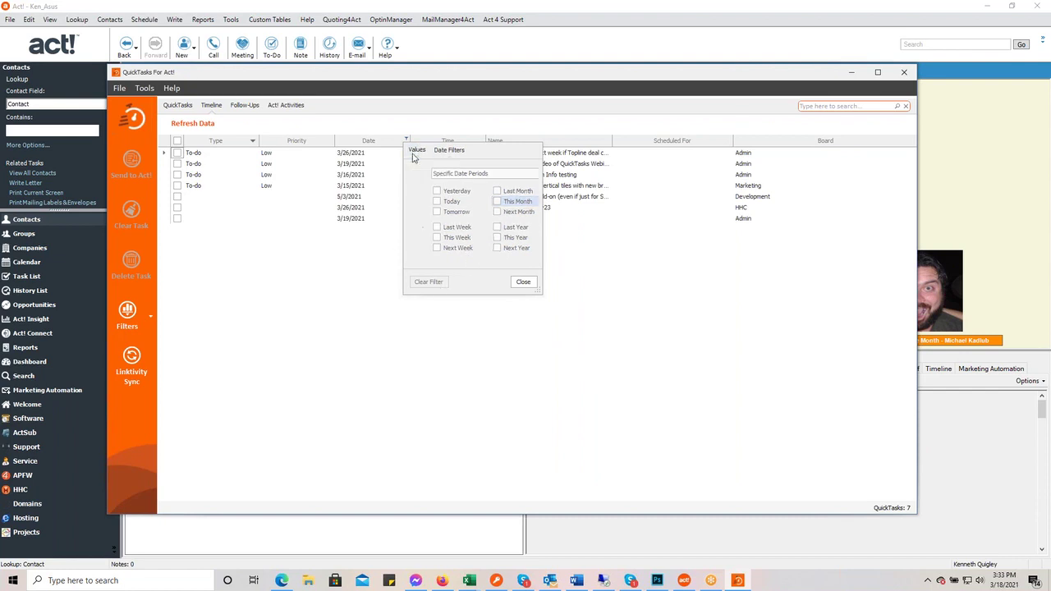
{"action": "left_click", "coordinate": [426, 209]}
{"action": "left_click", "coordinate": [426, 210]}
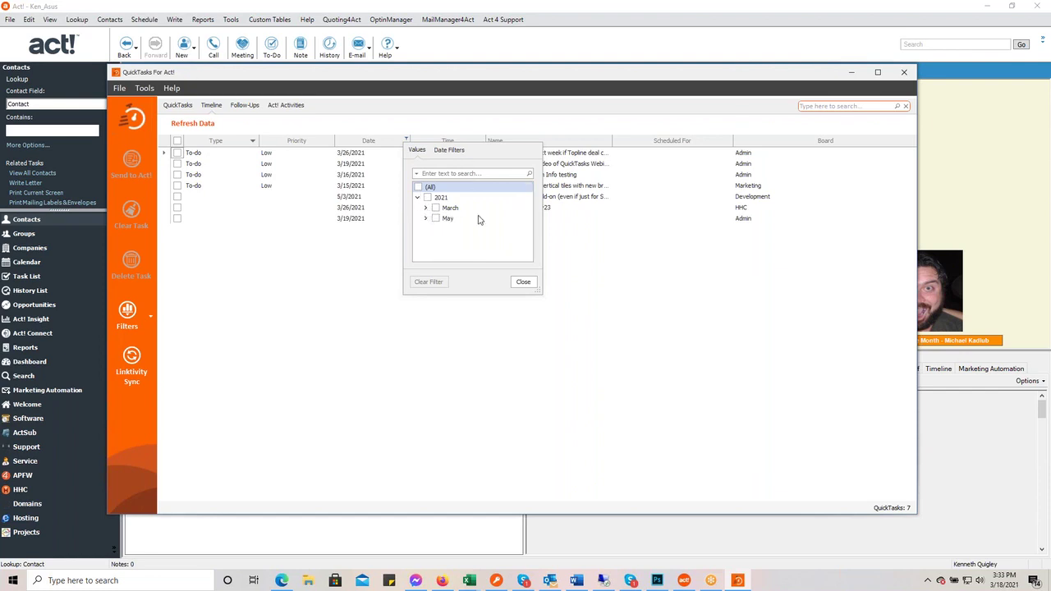
{"action": "left_click", "coordinate": [524, 282]}
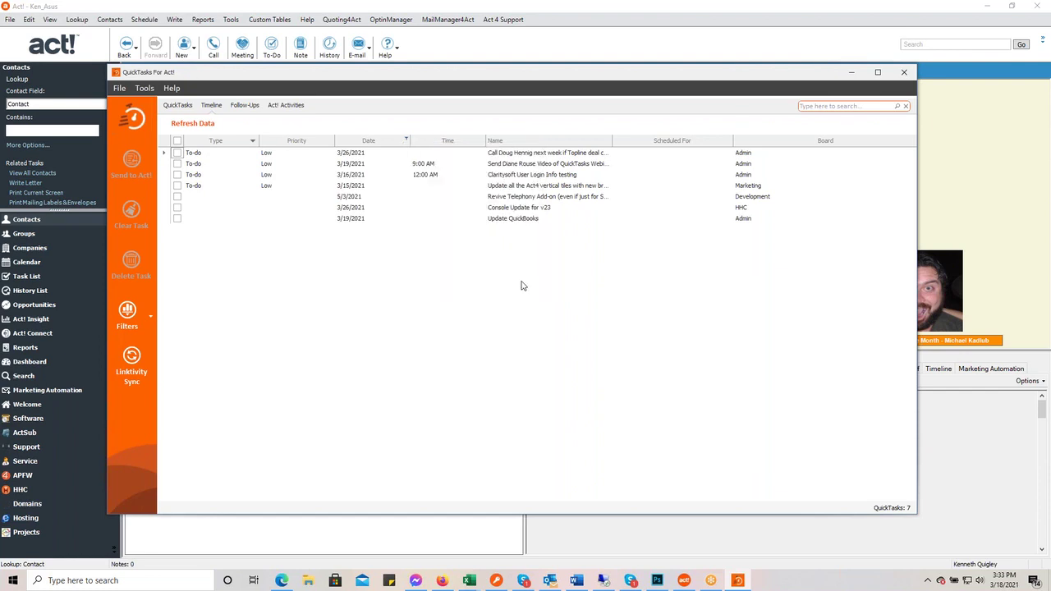
{"action": "left_click", "coordinate": [914, 141]}
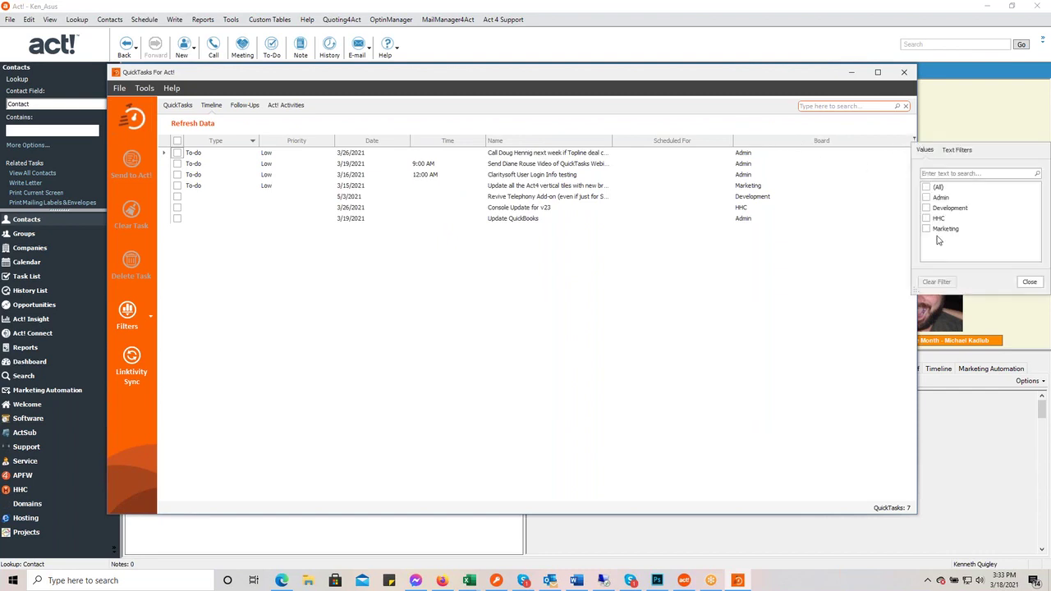
{"action": "left_click", "coordinate": [1030, 282]}
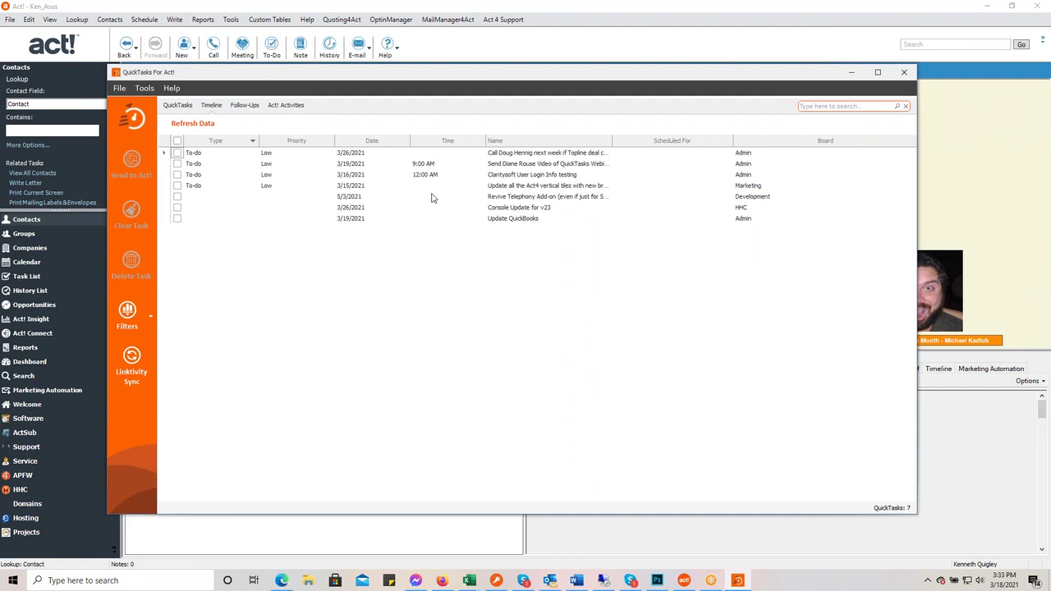
- View the grouped QuickTasks list across all boards, then switch to the Follow-Ups view
{"action": "left_click", "coordinate": [177, 105]}
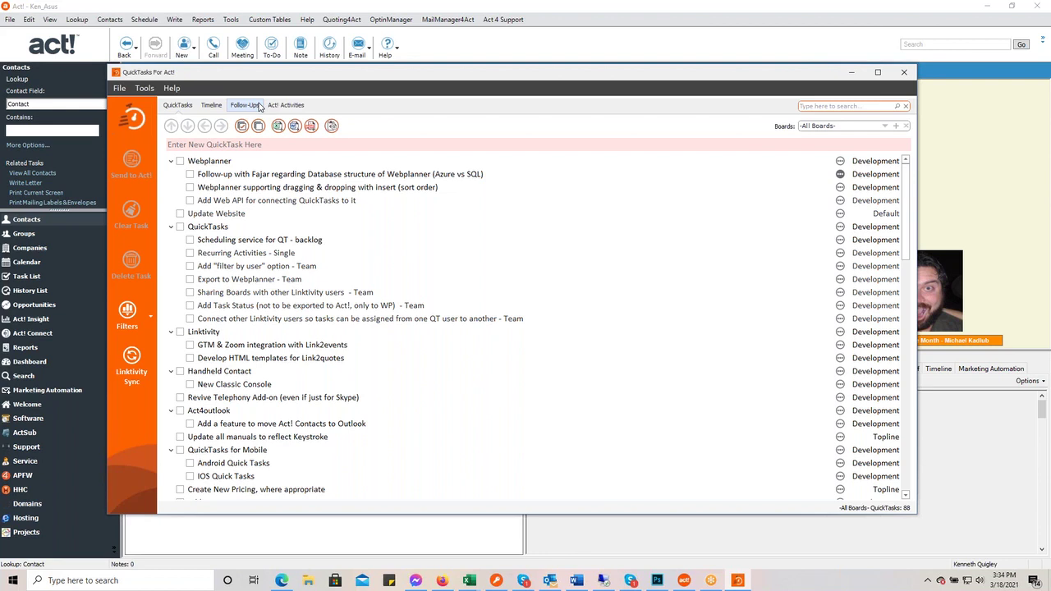
{"action": "left_click", "coordinate": [255, 106]}
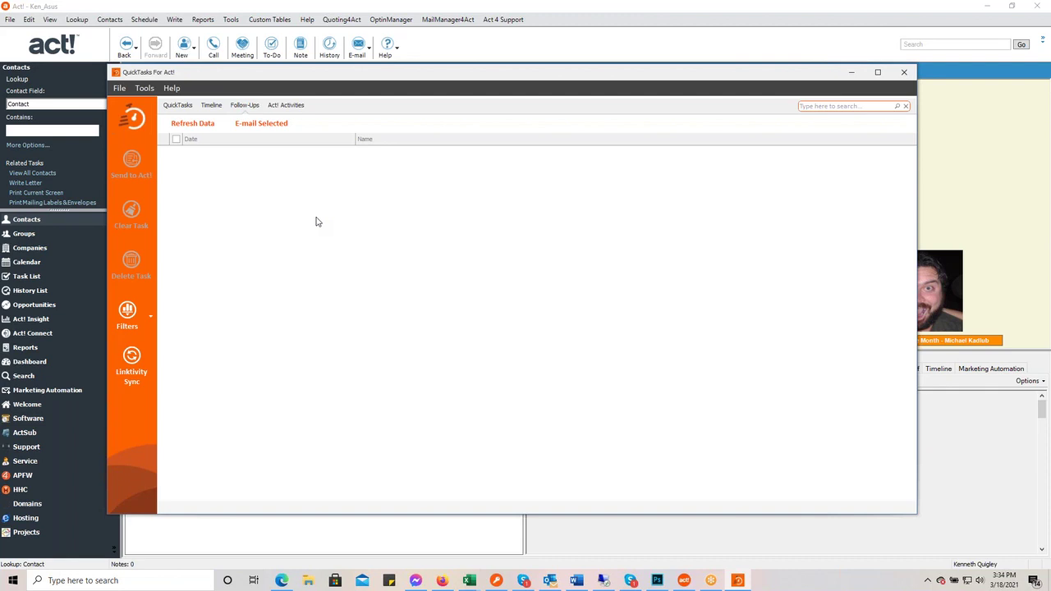
- Refresh the Follow-Ups list, e-mail the four Update Website follow-ups, and bring up Outlook
{"action": "left_click", "coordinate": [199, 129]}
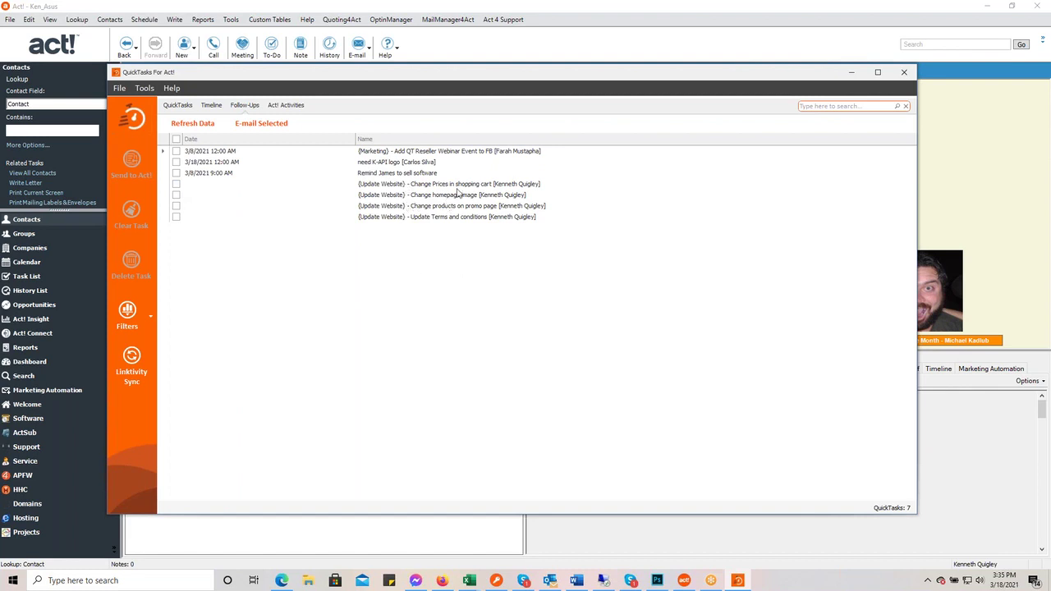
{"action": "left_click", "coordinate": [175, 184]}
{"action": "left_click", "coordinate": [176, 195]}
{"action": "left_click", "coordinate": [175, 205]}
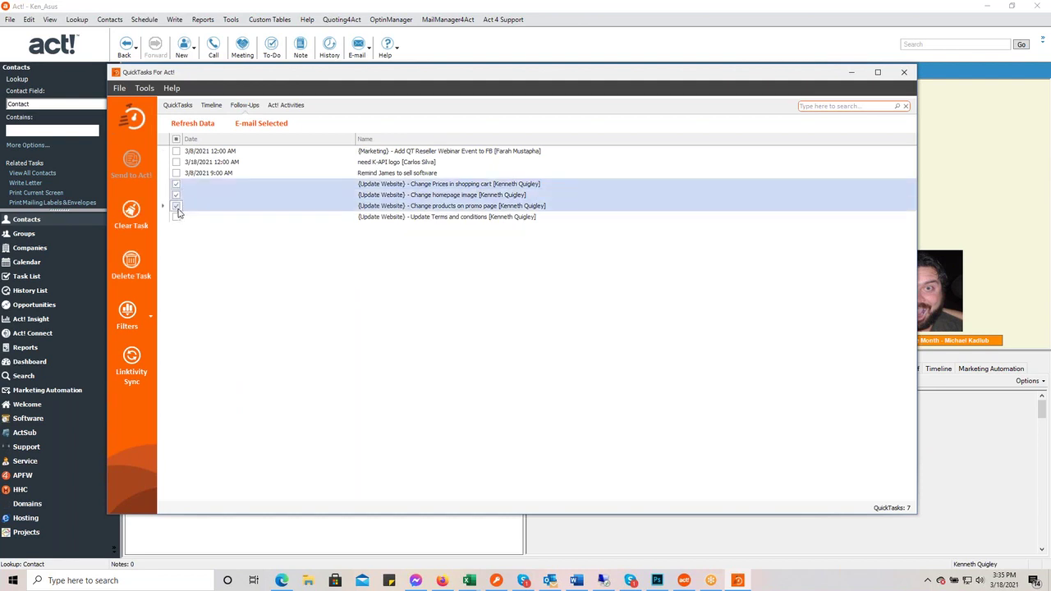
{"action": "left_click", "coordinate": [176, 217]}
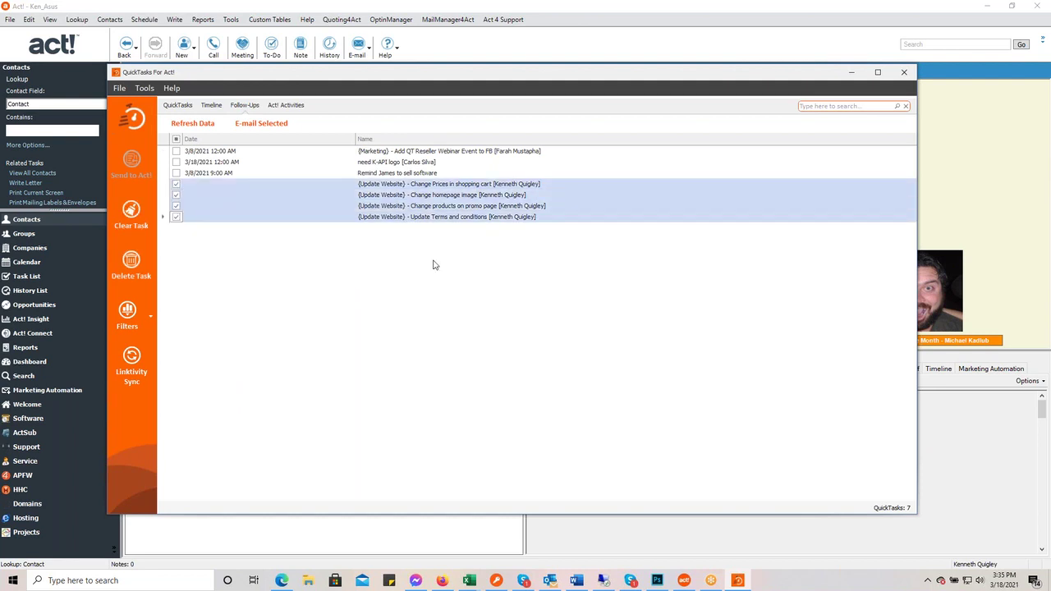
{"action": "left_click", "coordinate": [265, 127]}
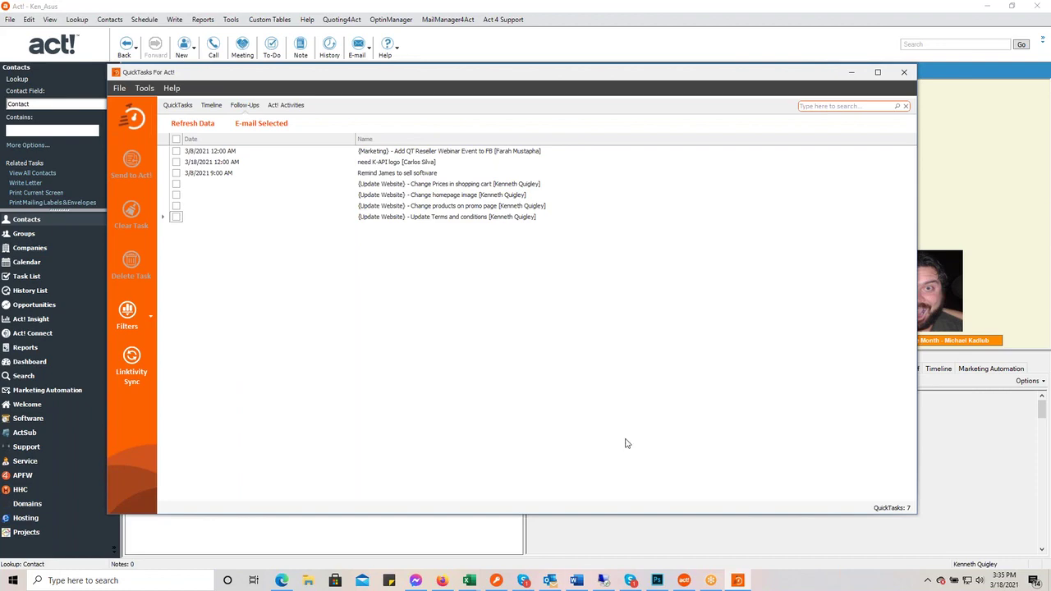
{"action": "left_click", "coordinate": [550, 581]}
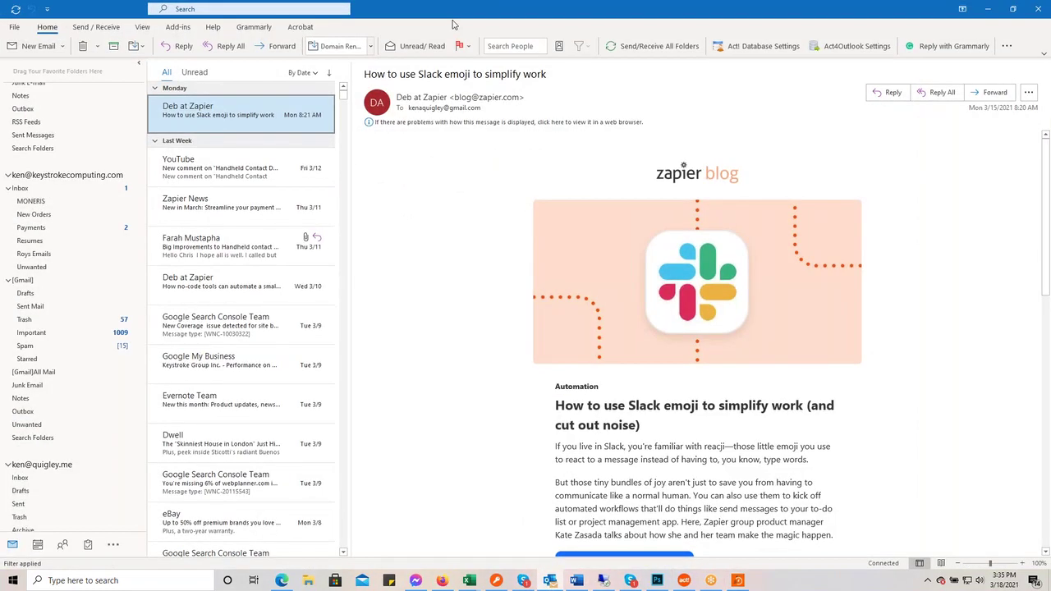
{"action": "left_click", "coordinate": [550, 580]}
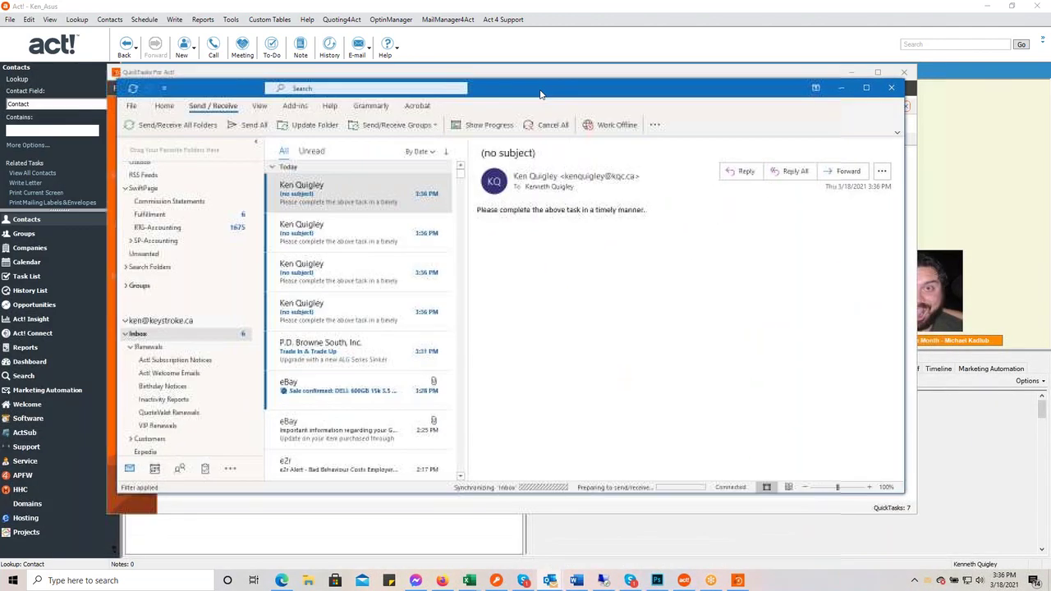
{"action": "left_click", "coordinate": [370, 234]}
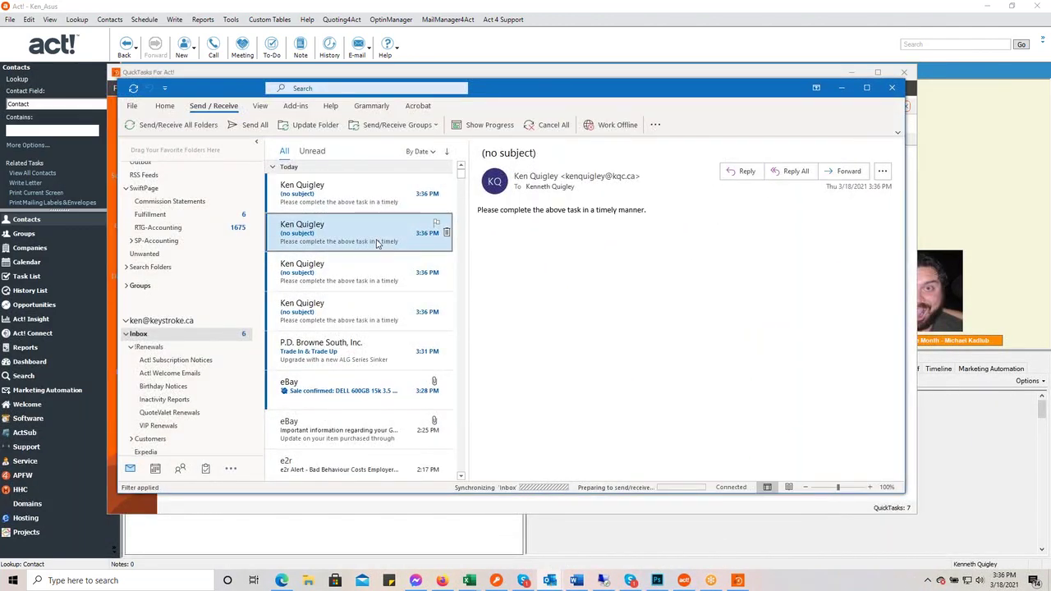
{"action": "left_click", "coordinate": [365, 268]}
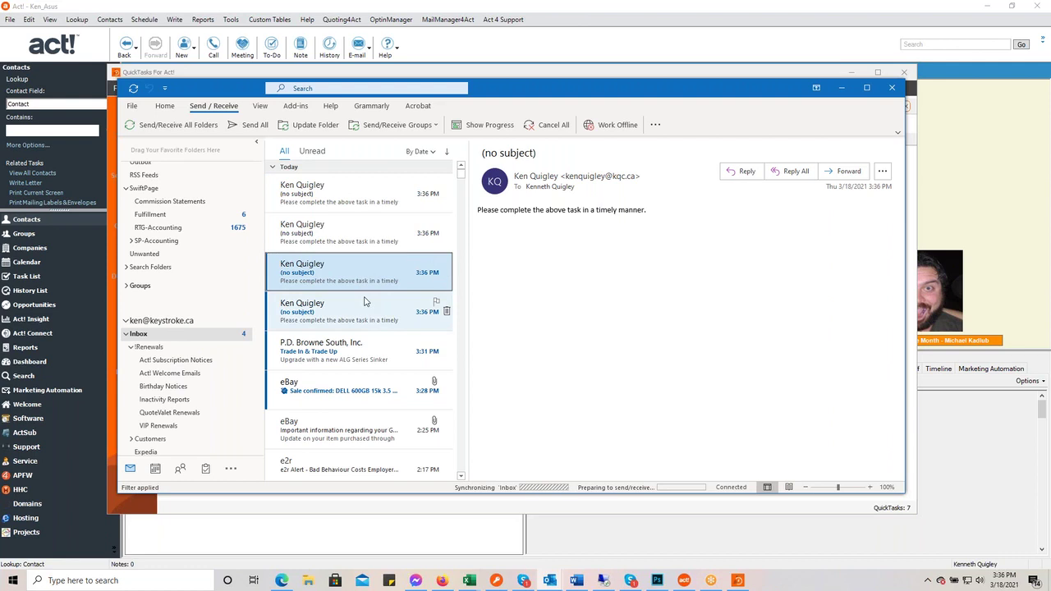
{"action": "left_click", "coordinate": [366, 302]}
{"action": "left_click", "coordinate": [365, 279]}
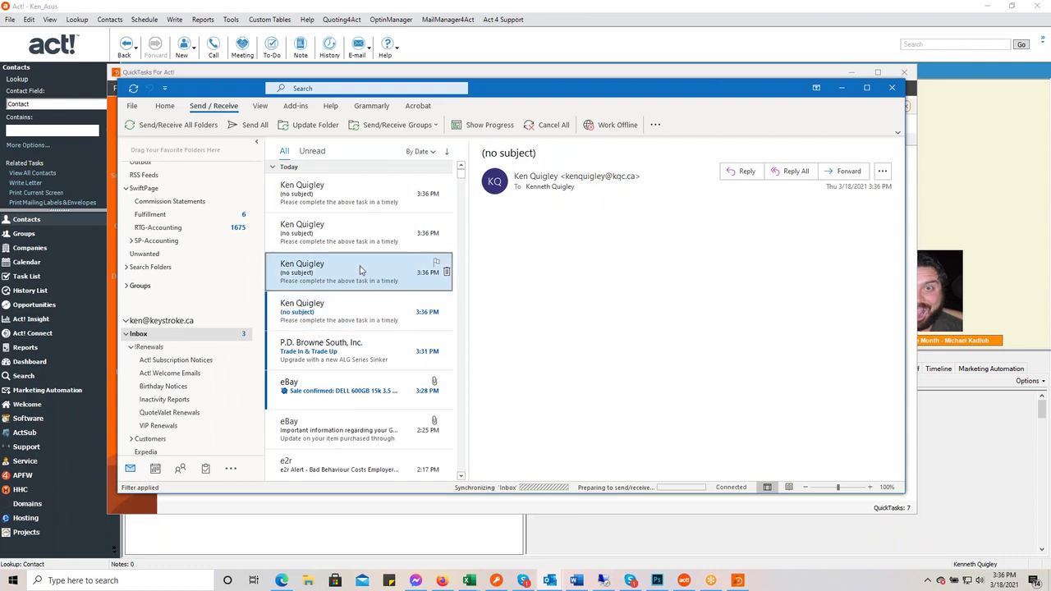
{"action": "left_click", "coordinate": [364, 236]}
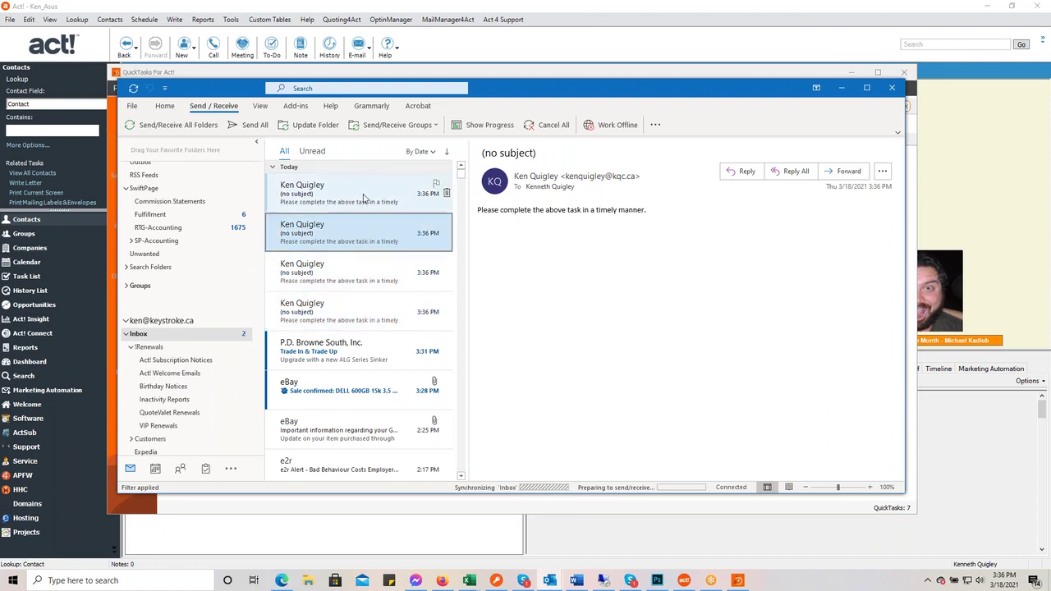
{"action": "left_click", "coordinate": [363, 197]}
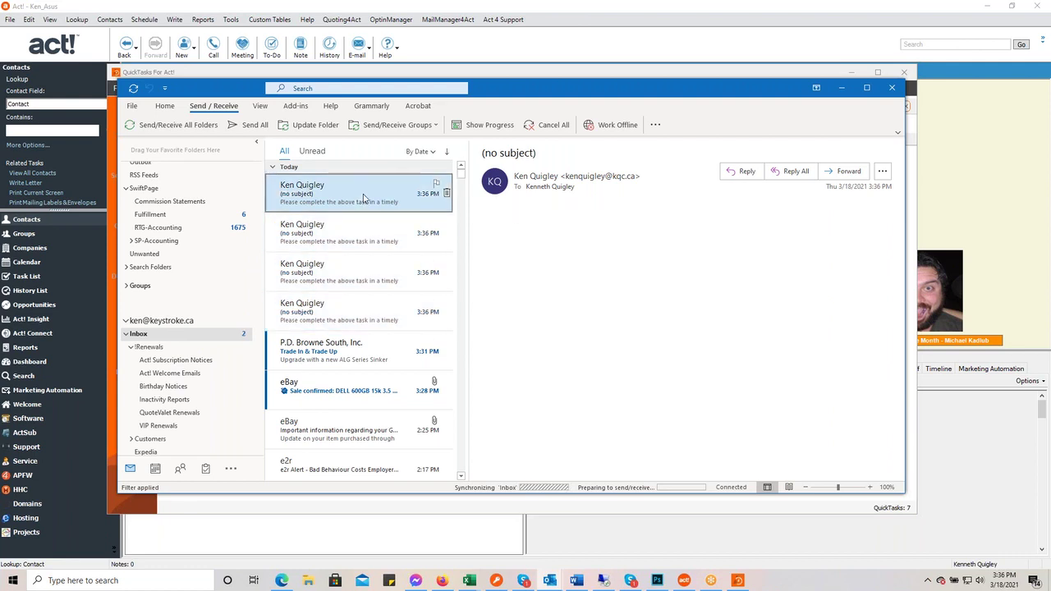
{"action": "left_click", "coordinate": [492, 72]}
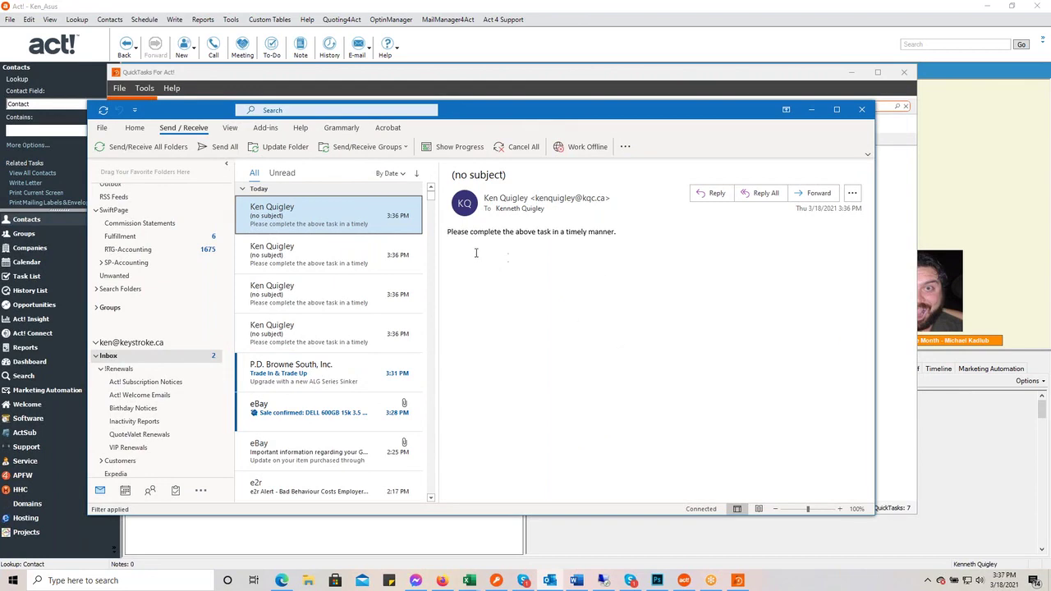
{"action": "key", "text": "super+Down"}
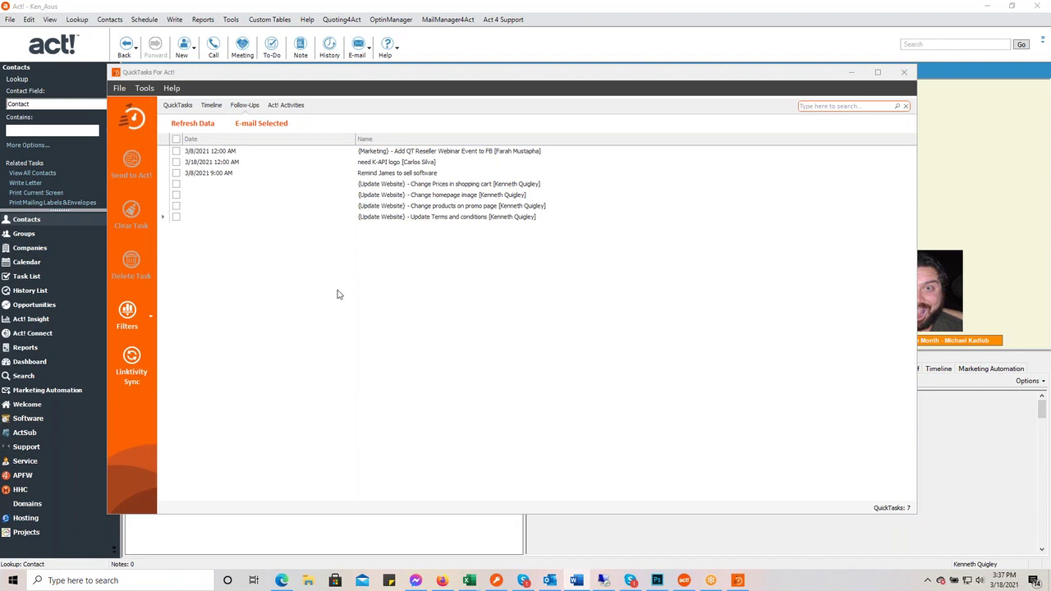
- Refresh the Act! Activities list to 31 activities and select the need K-API logo To-do
{"action": "left_click", "coordinate": [286, 107]}
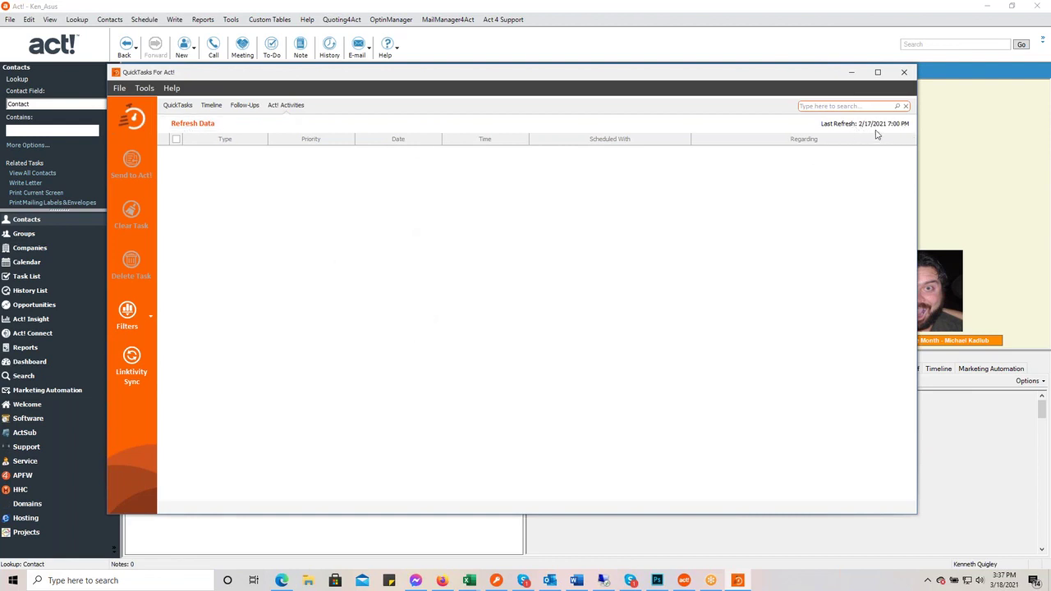
{"action": "left_click", "coordinate": [191, 123]}
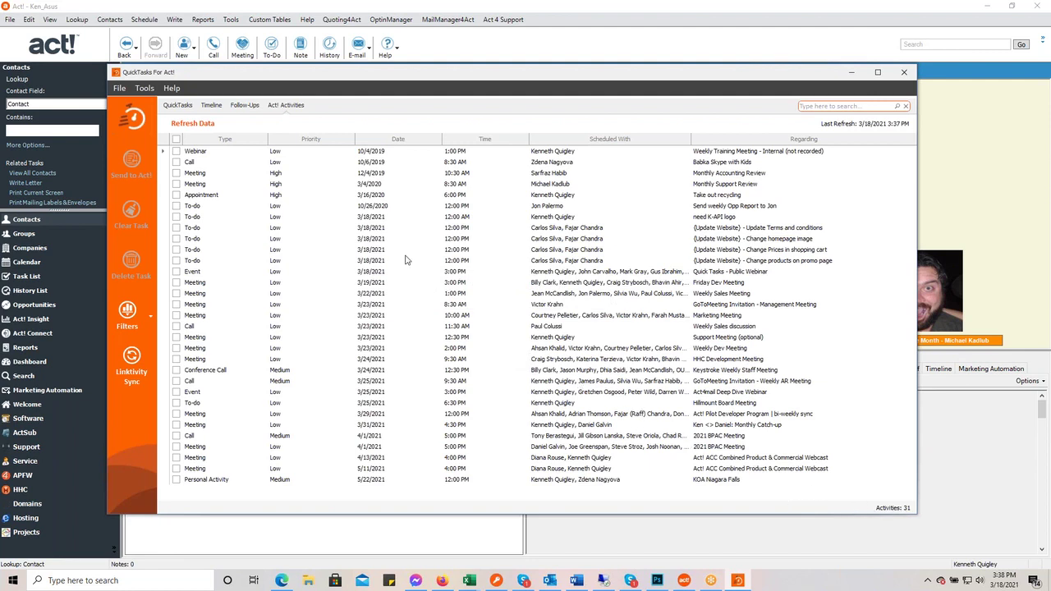
{"action": "left_click", "coordinate": [385, 217]}
- Check the five 3/18/2021 To-dos: homepage image, cart prices, promo page, terms and conditions, K-API logo
{"action": "left_click", "coordinate": [176, 261]}
{"action": "left_click", "coordinate": [177, 249]}
{"action": "left_click", "coordinate": [177, 238]}
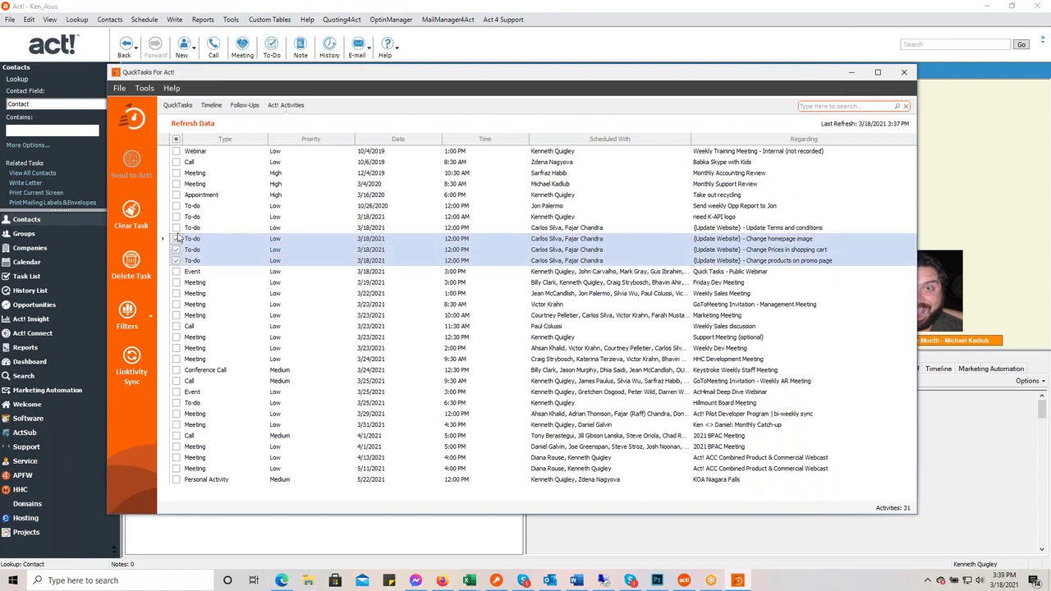
{"action": "left_click", "coordinate": [176, 228]}
{"action": "left_click", "coordinate": [177, 217]}
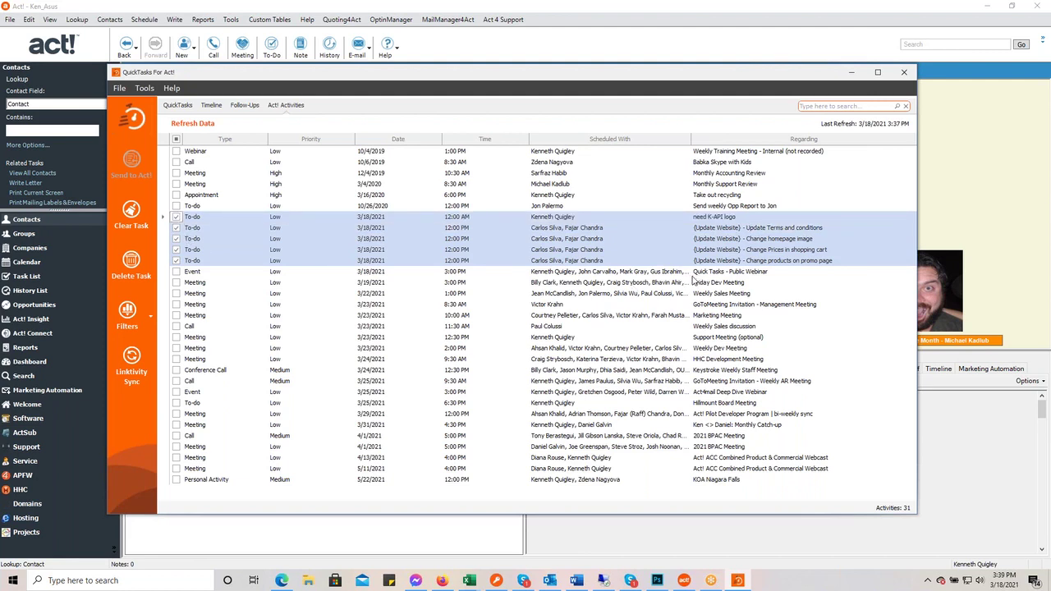
- Clear the checked to-dos and record them in history as Completed
{"action": "left_click", "coordinate": [129, 210]}
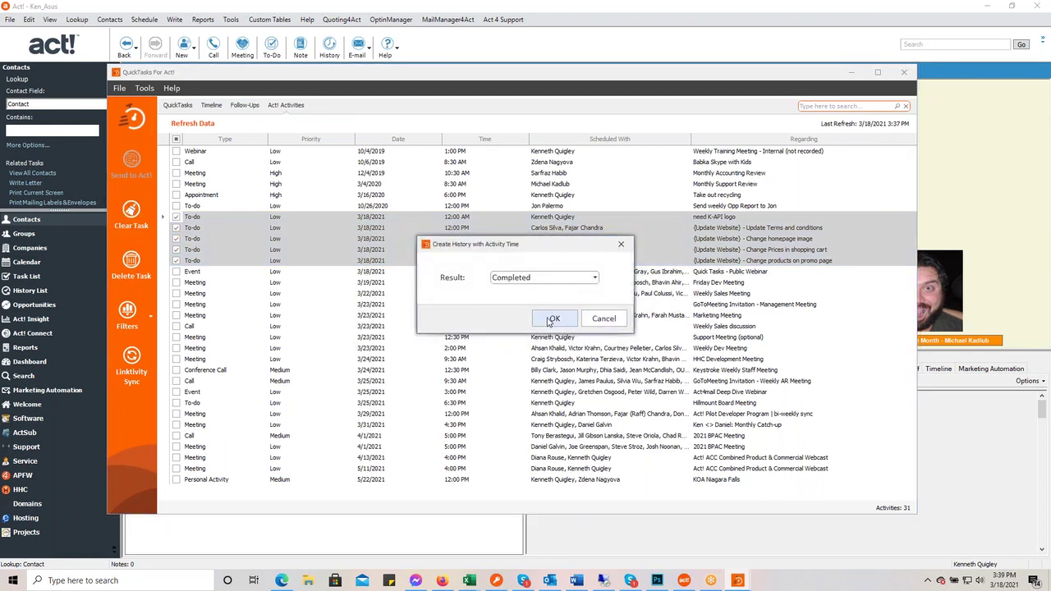
{"action": "left_click", "coordinate": [559, 320]}
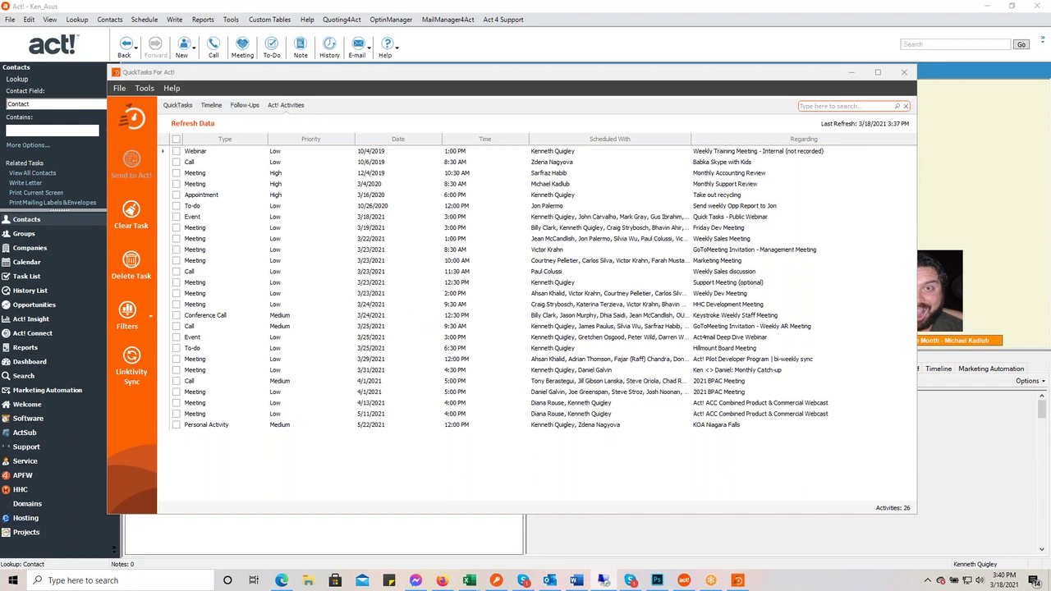
{"action": "left_click_drag", "start_coordinate": [1050, 169], "coordinate": [483, 54]}
{"action": "double_click", "coordinate": [483, 55]}
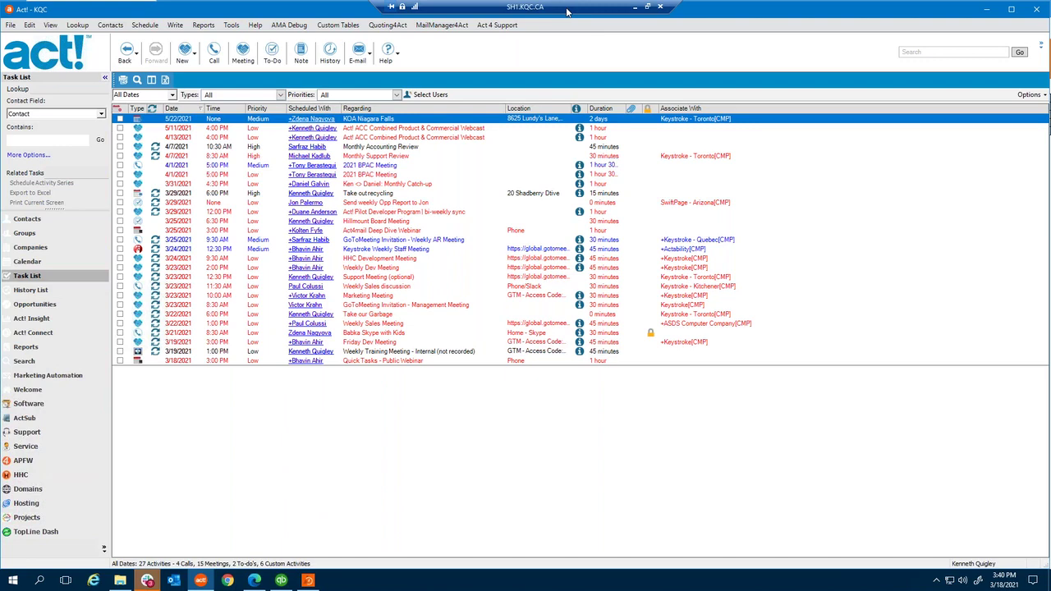
{"action": "left_click", "coordinate": [635, 6]}
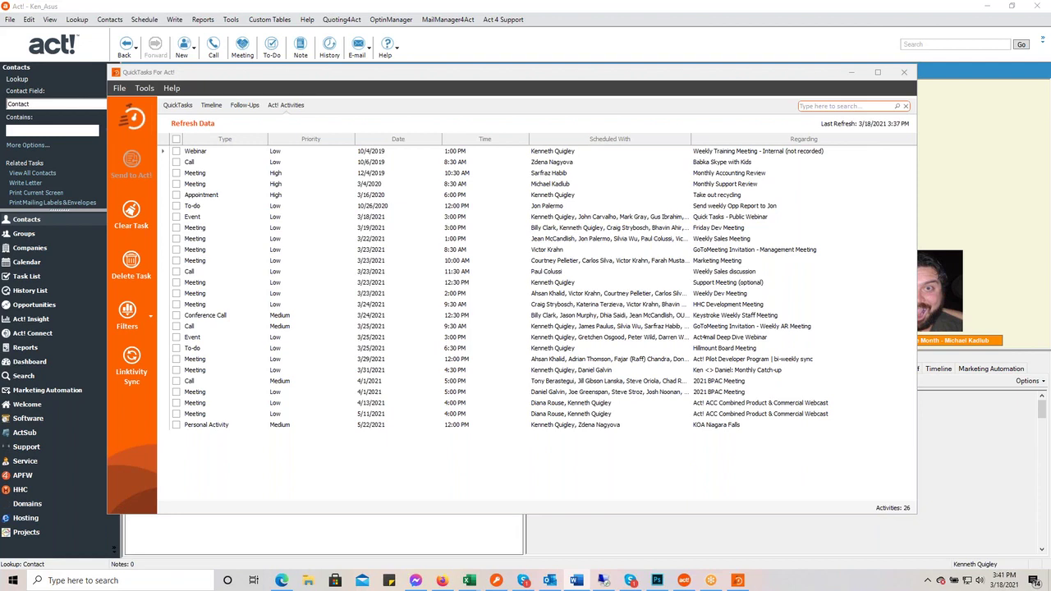
{"action": "left_click_drag", "start_coordinate": [916, 251], "coordinate": [864, 258]}
{"action": "left_click_drag", "start_coordinate": [858, 267], "coordinate": [853, 266]}
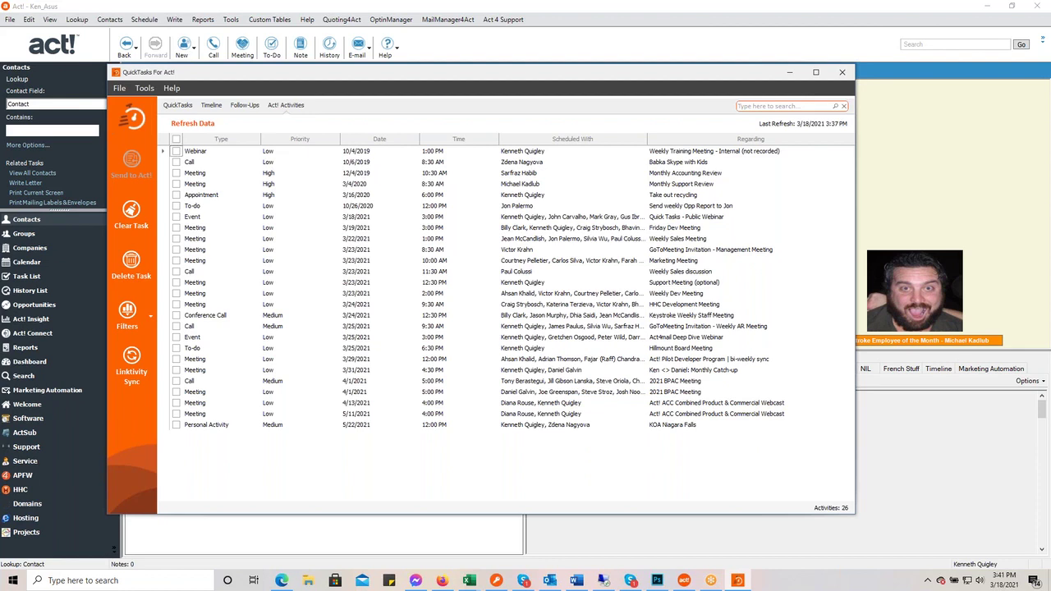
{"action": "left_click", "coordinate": [549, 581]}
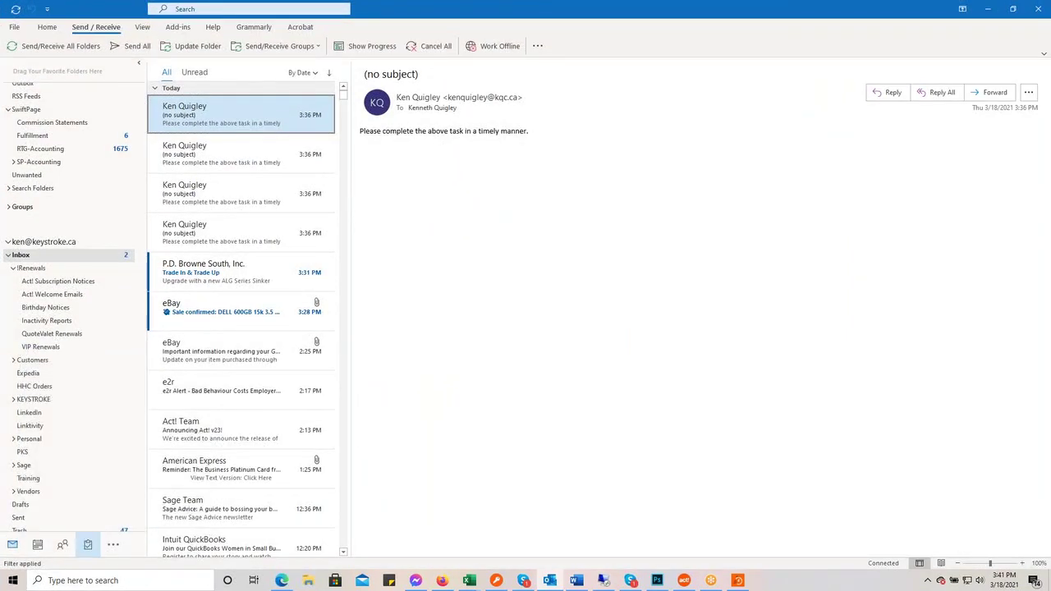
- View Outlook's To-Do List of tasks, then restore Outlook from full screen
{"action": "left_click", "coordinate": [87, 544]}
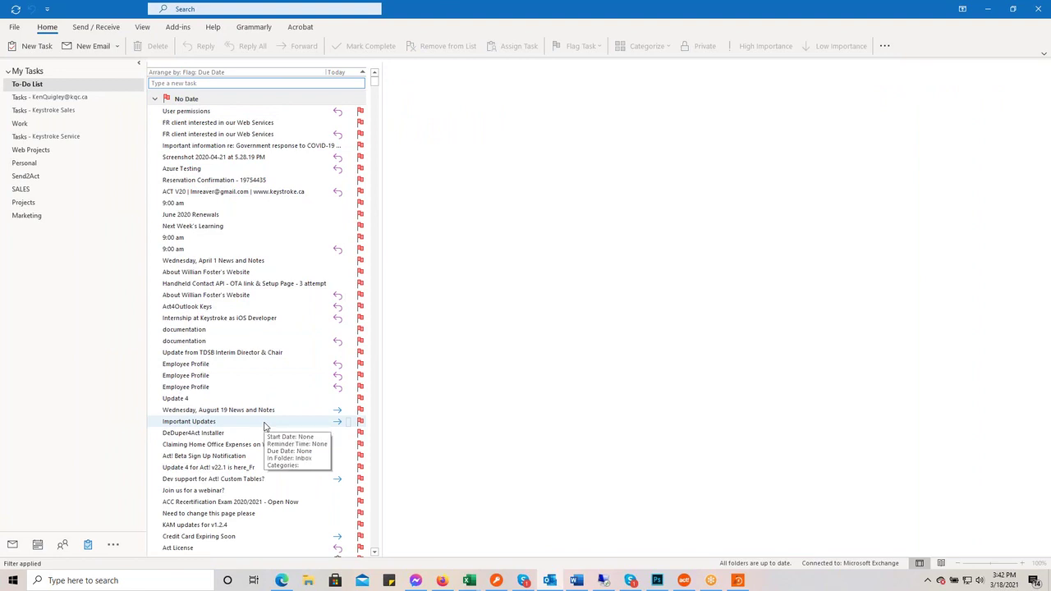
{"action": "double_click", "coordinate": [470, 15]}
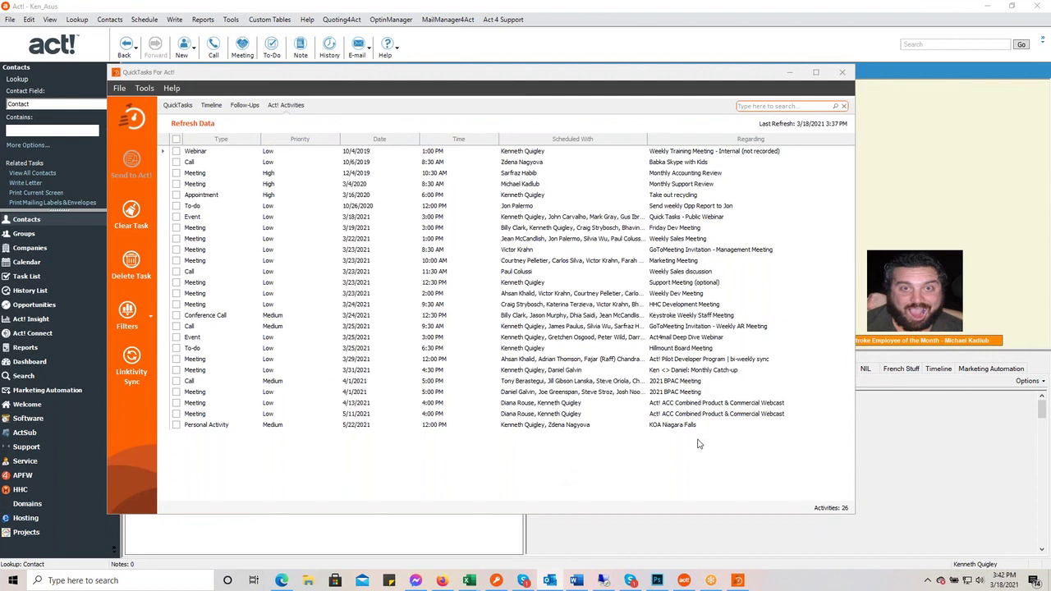
- Activate QuickTasks and show all boards' 88 QuickTasks in the grouped tree
{"action": "left_click", "coordinate": [287, 475]}
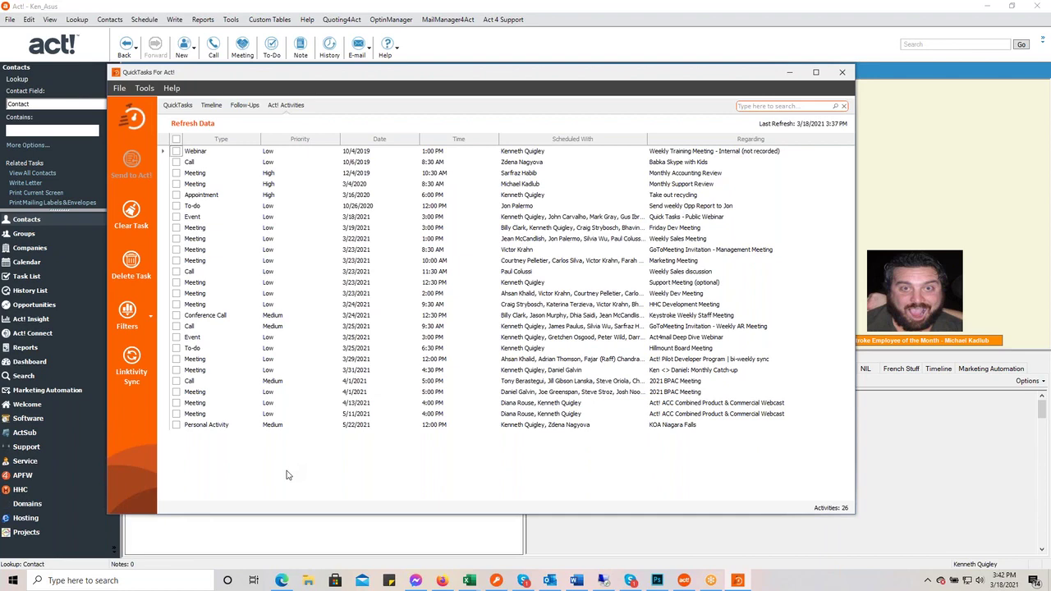
{"action": "left_click", "coordinate": [176, 105]}
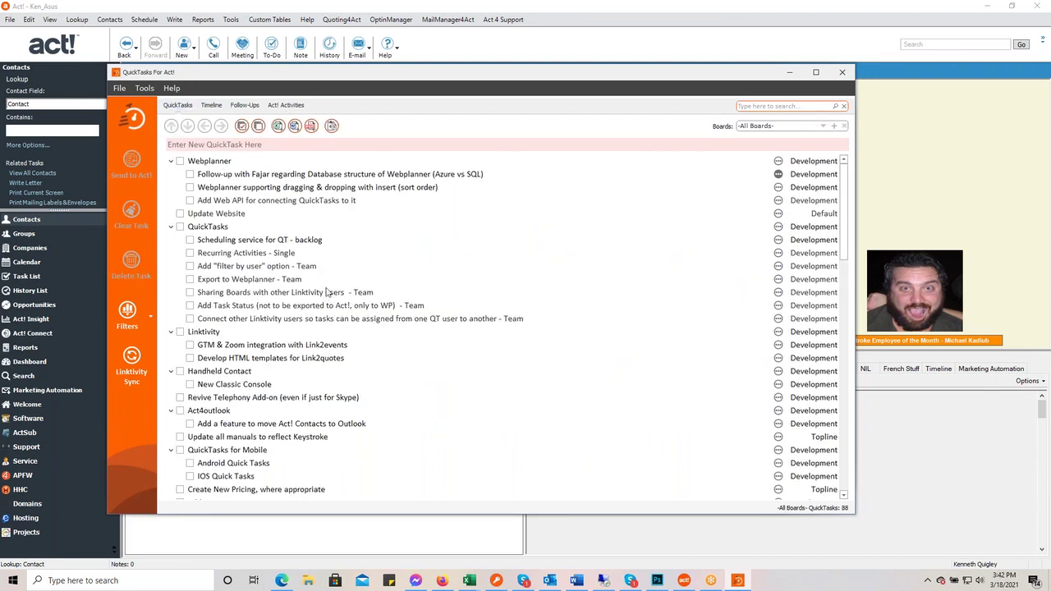
- Switch through the Default, Admin and Development boards to review them
{"action": "left_click", "coordinate": [824, 127]}
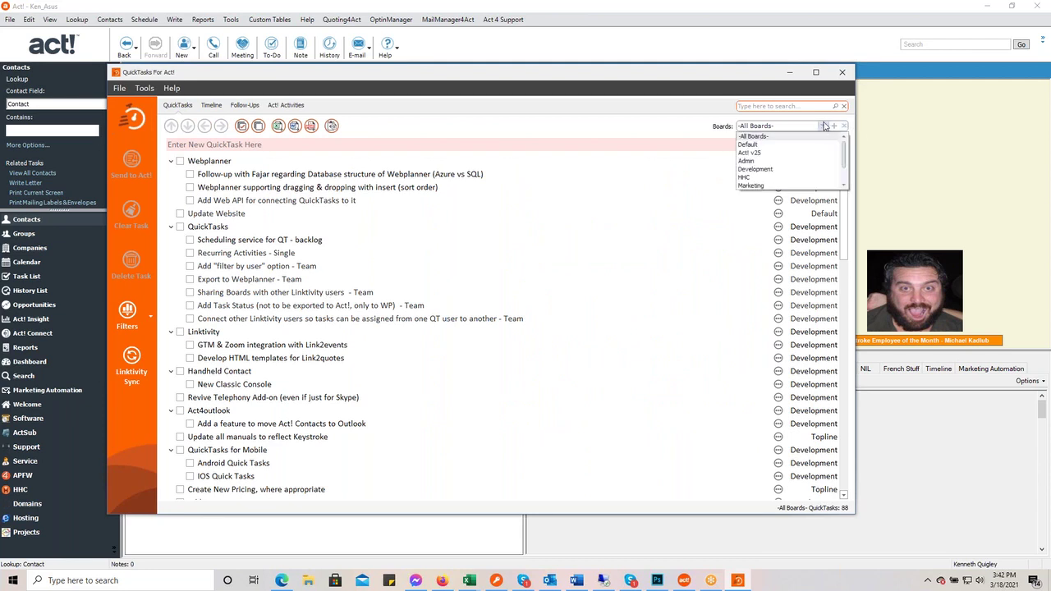
{"action": "left_click", "coordinate": [805, 148]}
{"action": "left_click", "coordinate": [824, 126]}
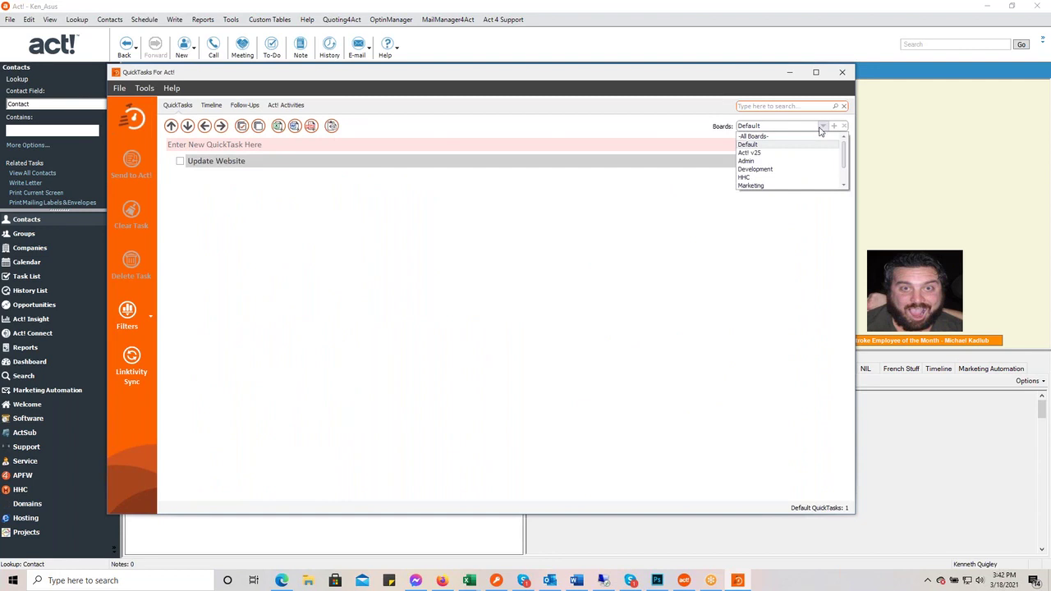
{"action": "left_click", "coordinate": [804, 162]}
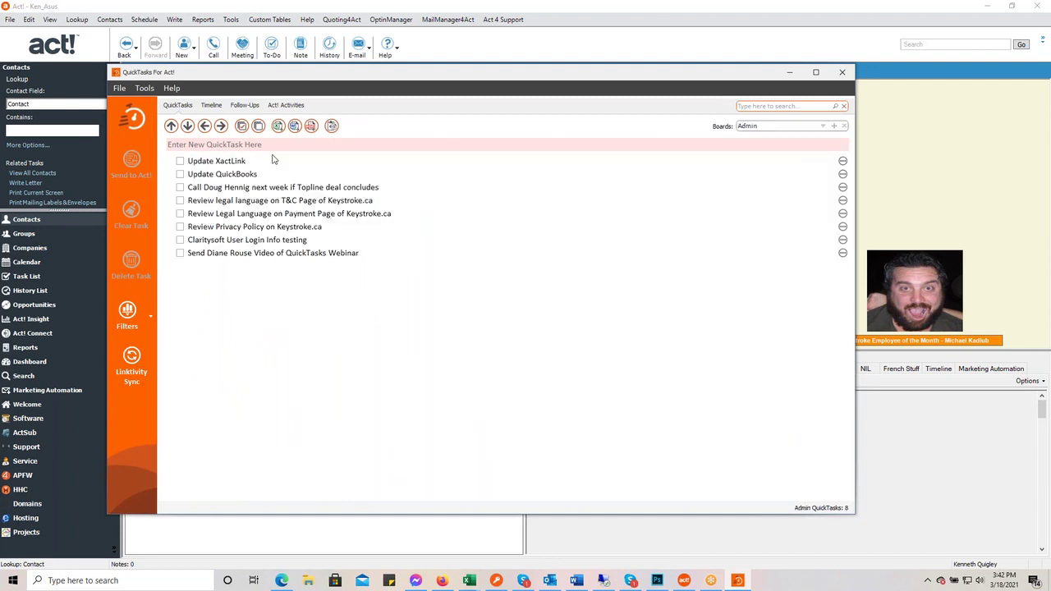
{"action": "left_click", "coordinate": [825, 126]}
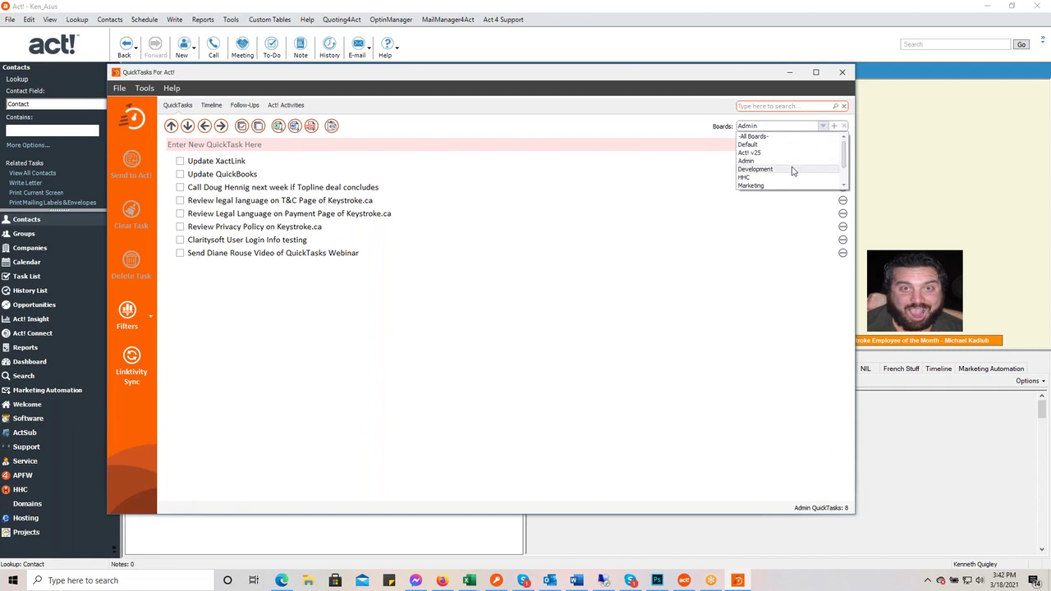
{"action": "left_click", "coordinate": [790, 170]}
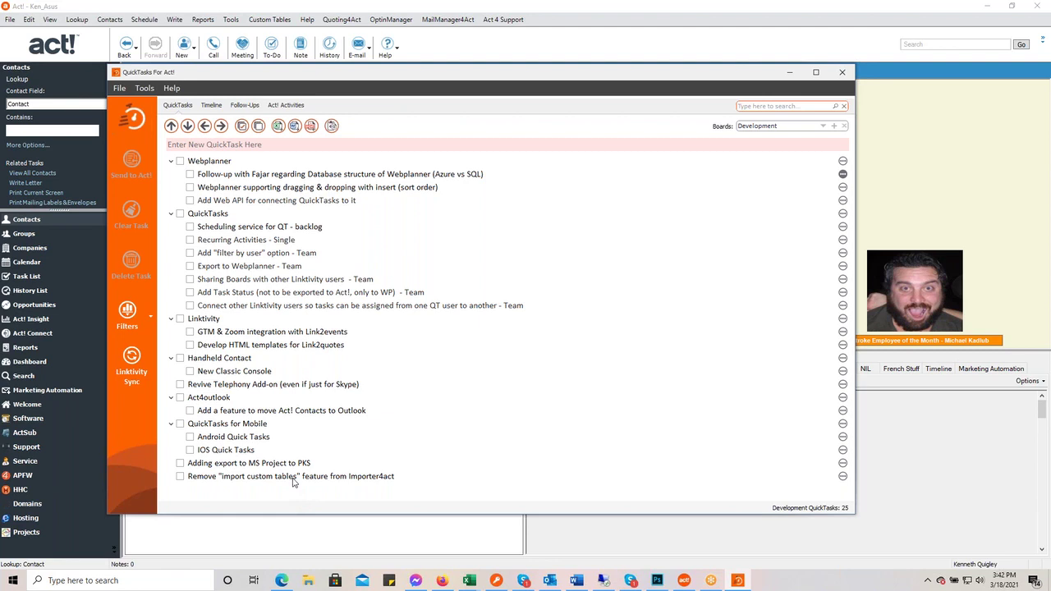
- Inspect the Development tasks, nudge the window right, and return to the Default board
{"action": "left_click", "coordinate": [294, 479]}
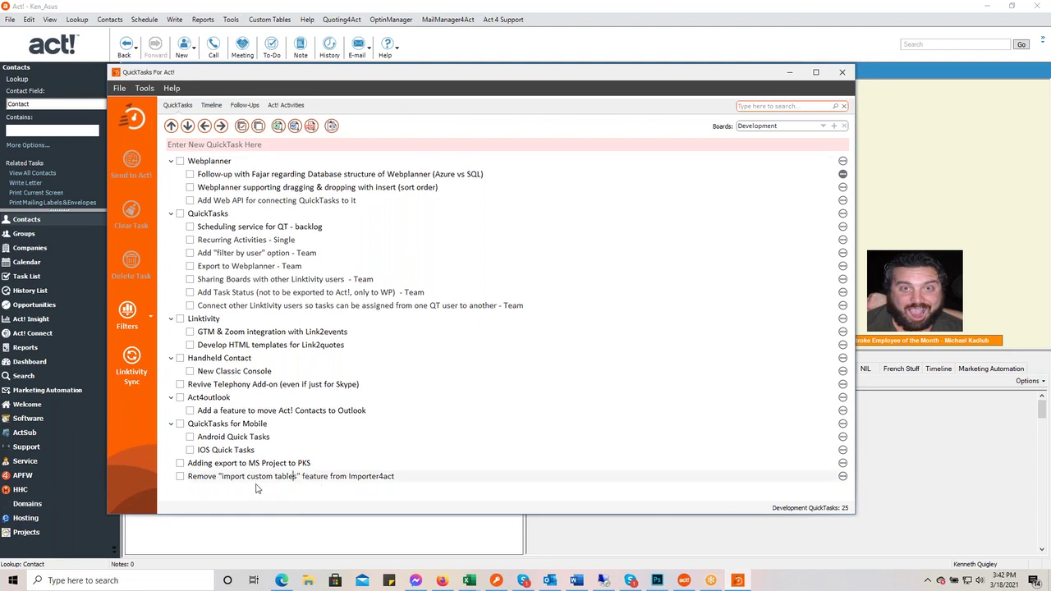
{"action": "left_click", "coordinate": [259, 426]}
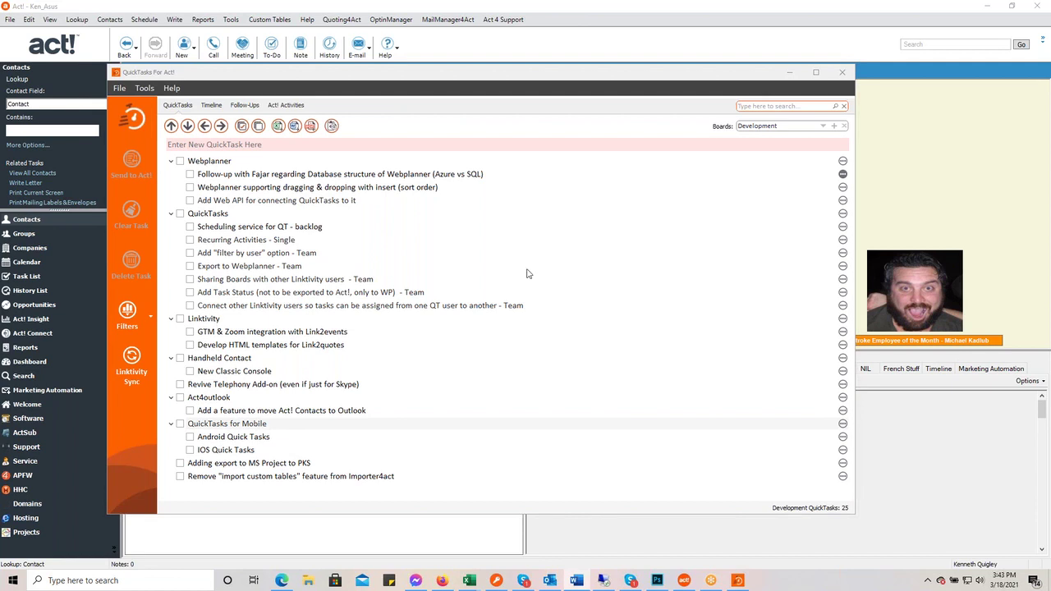
{"action": "left_click", "coordinate": [446, 78]}
{"action": "left_click_drag", "start_coordinate": [446, 78], "coordinate": [450, 79]}
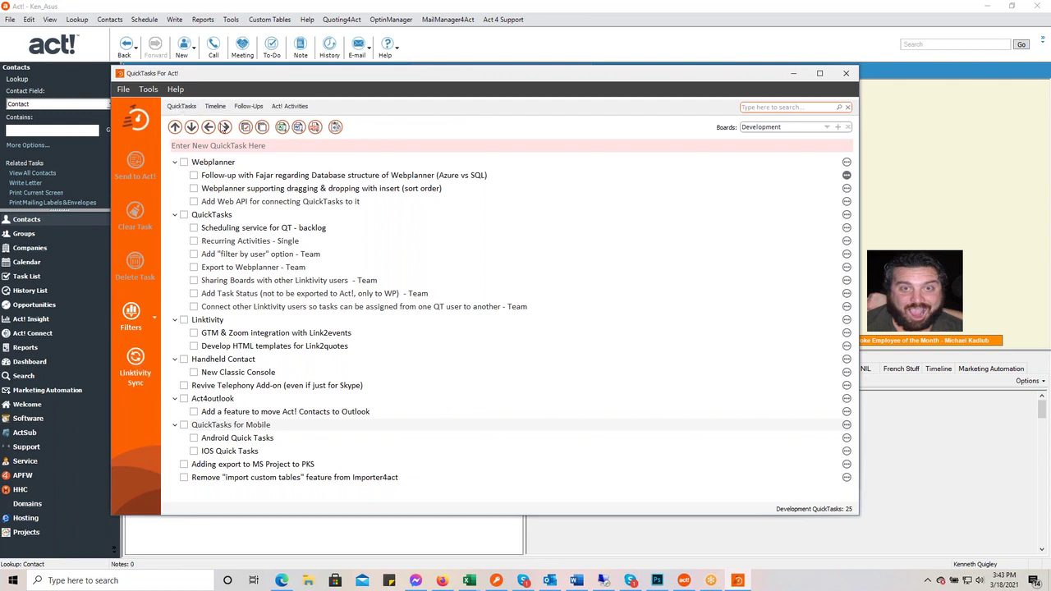
{"action": "left_click", "coordinate": [827, 130]}
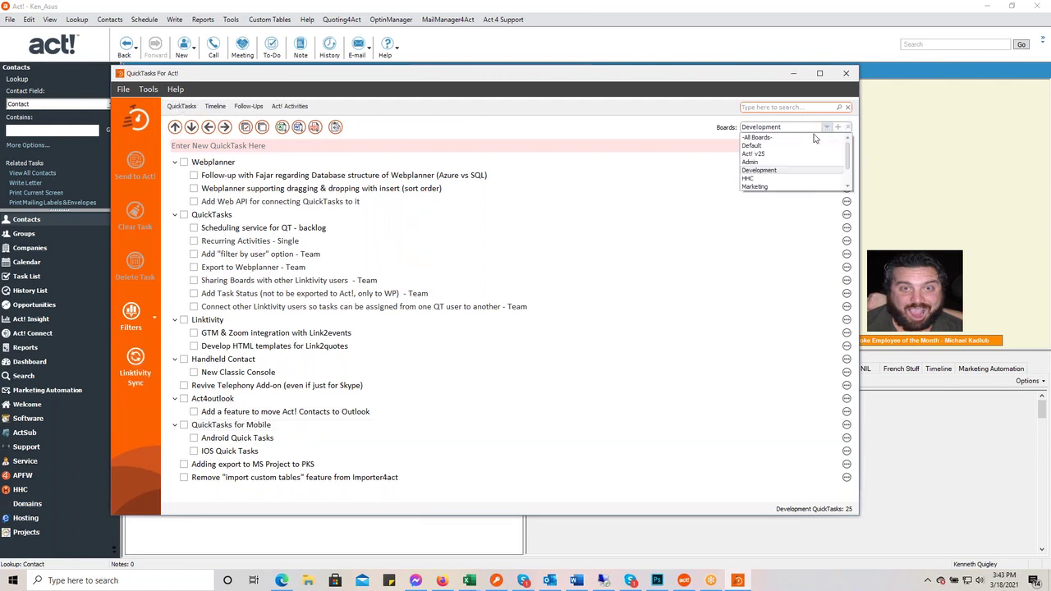
{"action": "left_click", "coordinate": [802, 153]}
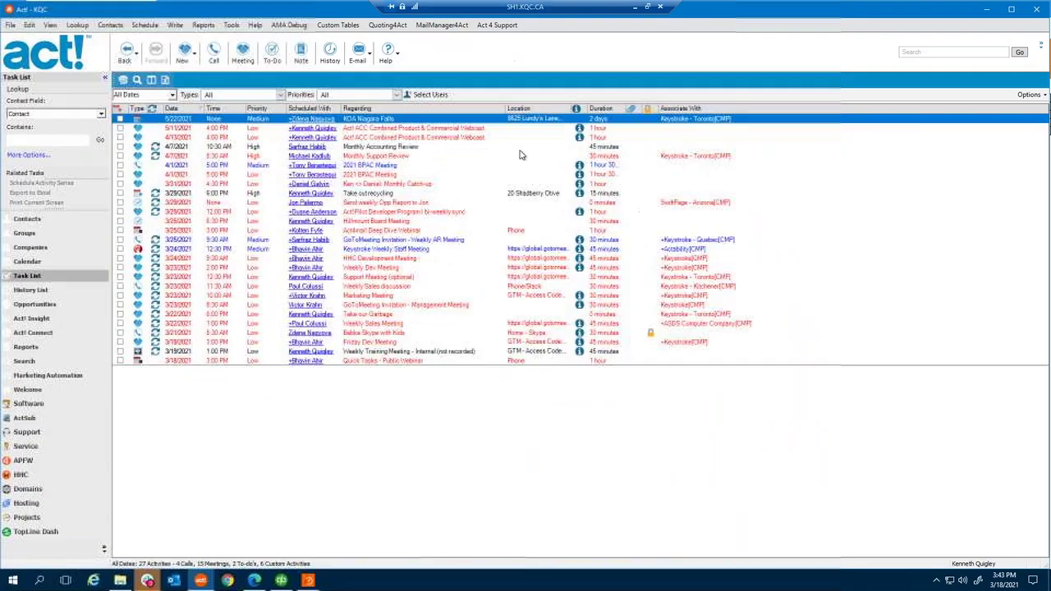
- On the remote machine's QuickTasks, keep the Default board selected
{"action": "left_click", "coordinate": [311, 582]}
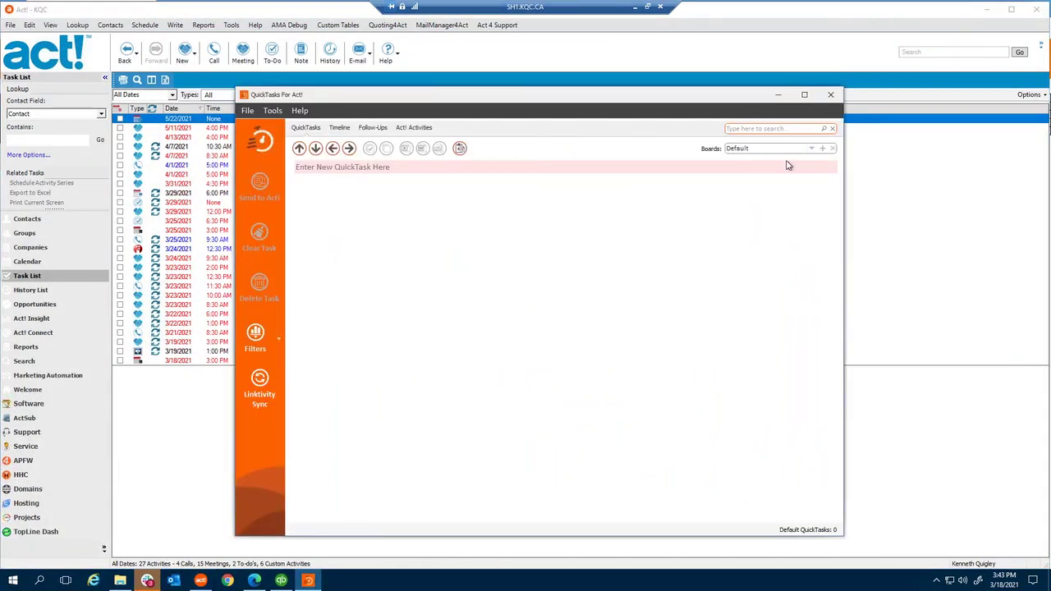
{"action": "left_click", "coordinate": [811, 148]}
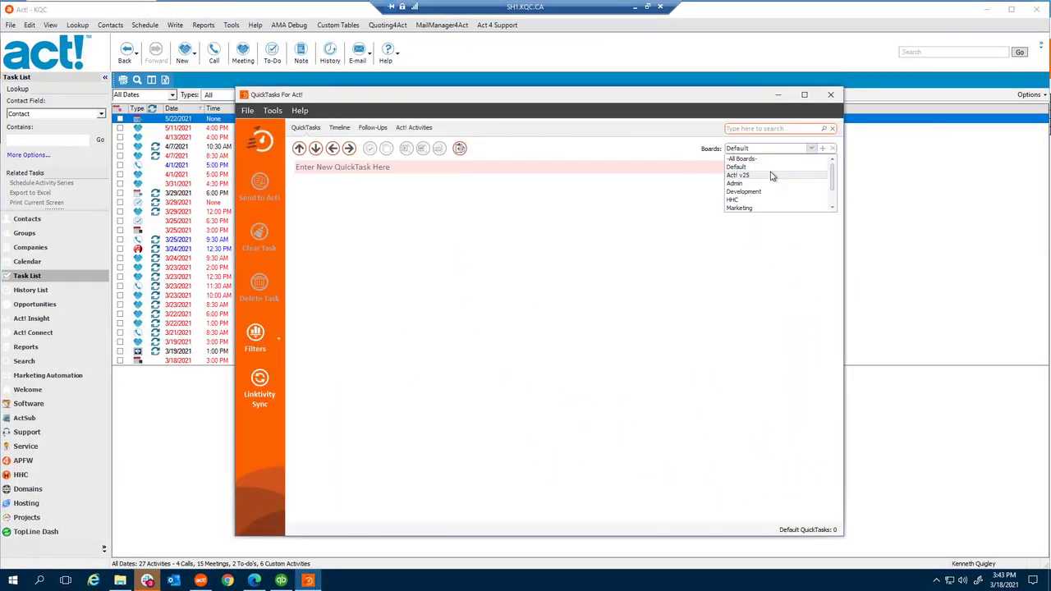
{"action": "left_click", "coordinate": [771, 169]}
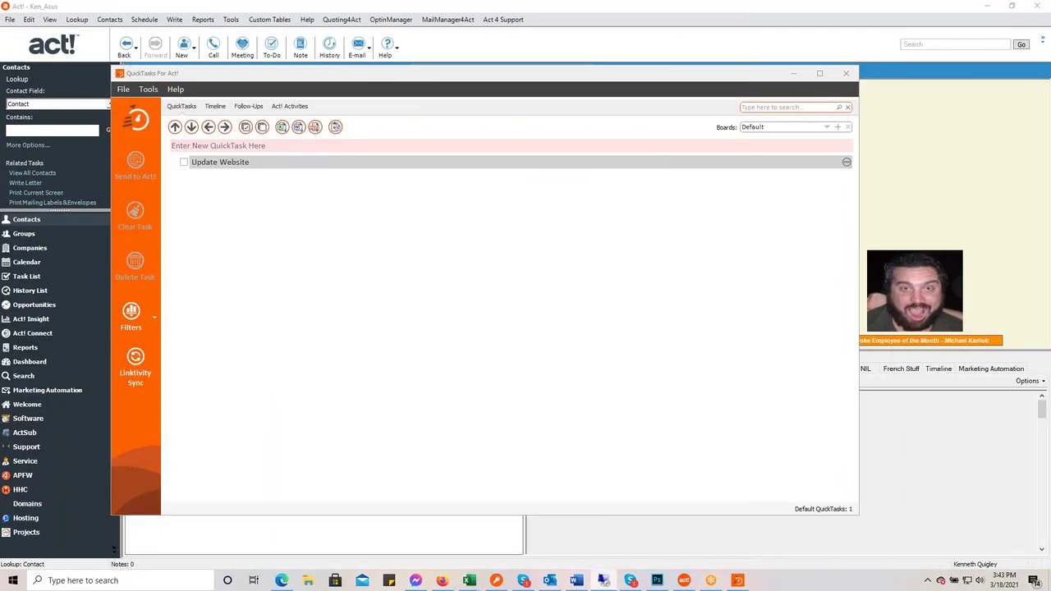
- Run Linktivity Sync, then move the remote Act! session left and maximize it
{"action": "left_click", "coordinate": [134, 363]}
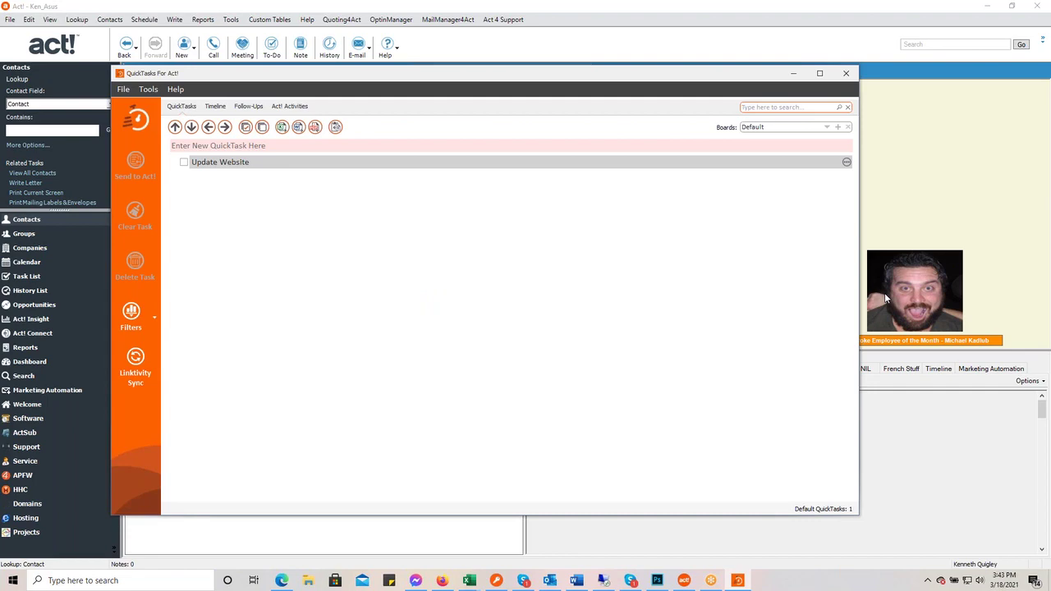
{"action": "left_click", "coordinate": [603, 580]}
{"action": "left_click_drag", "start_coordinate": [956, 23], "coordinate": [533, 23]}
{"action": "double_click", "coordinate": [532, 23]}
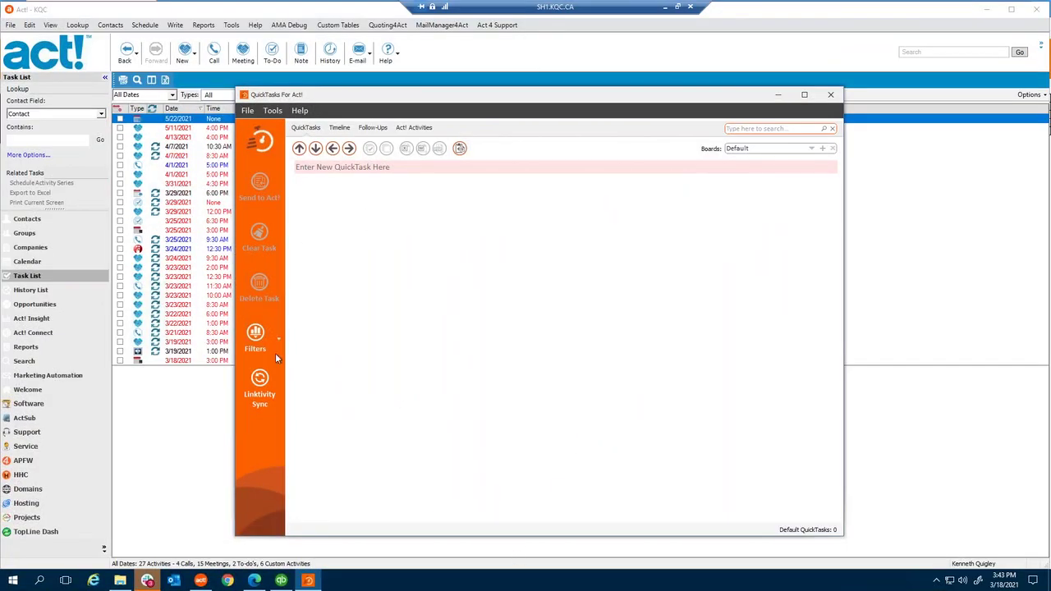
- Sync the remote machine's boards with Linktivity to pull in the Update Website task
{"action": "left_click", "coordinate": [260, 386]}
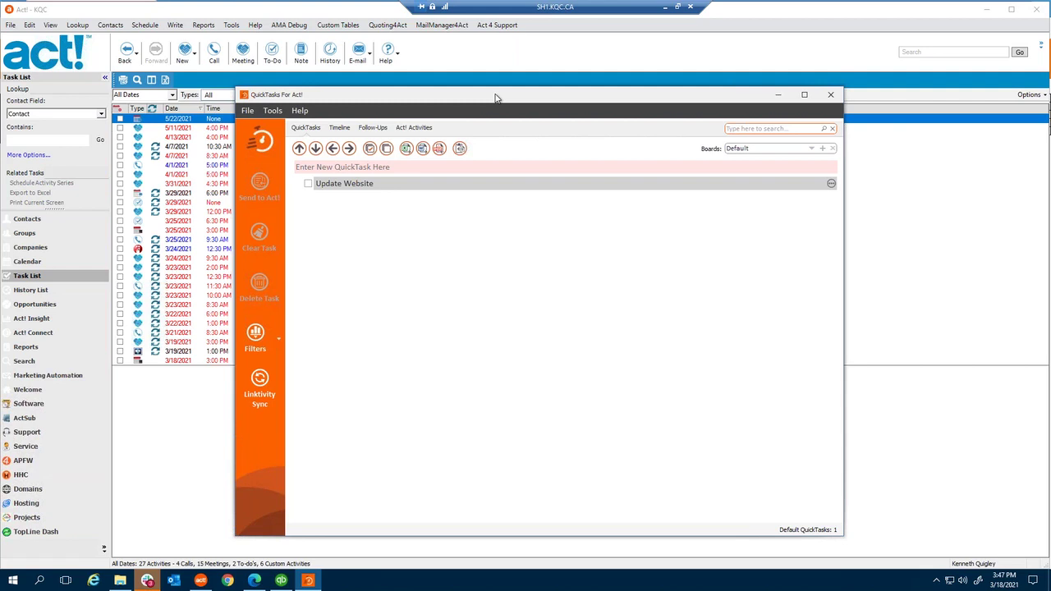
{"action": "left_click", "coordinate": [813, 149]}
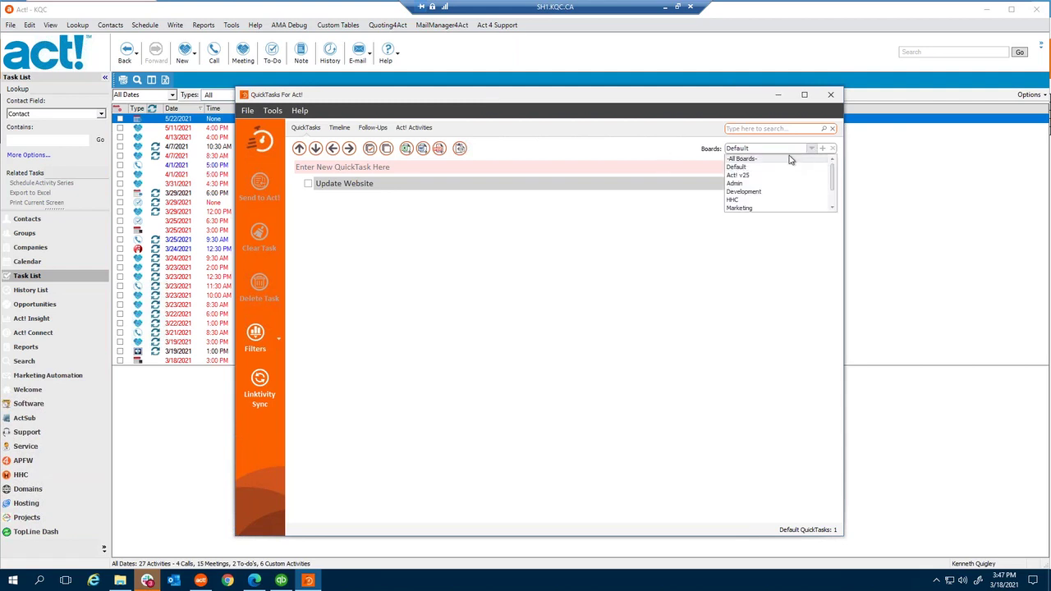
{"action": "left_click", "coordinate": [790, 159]}
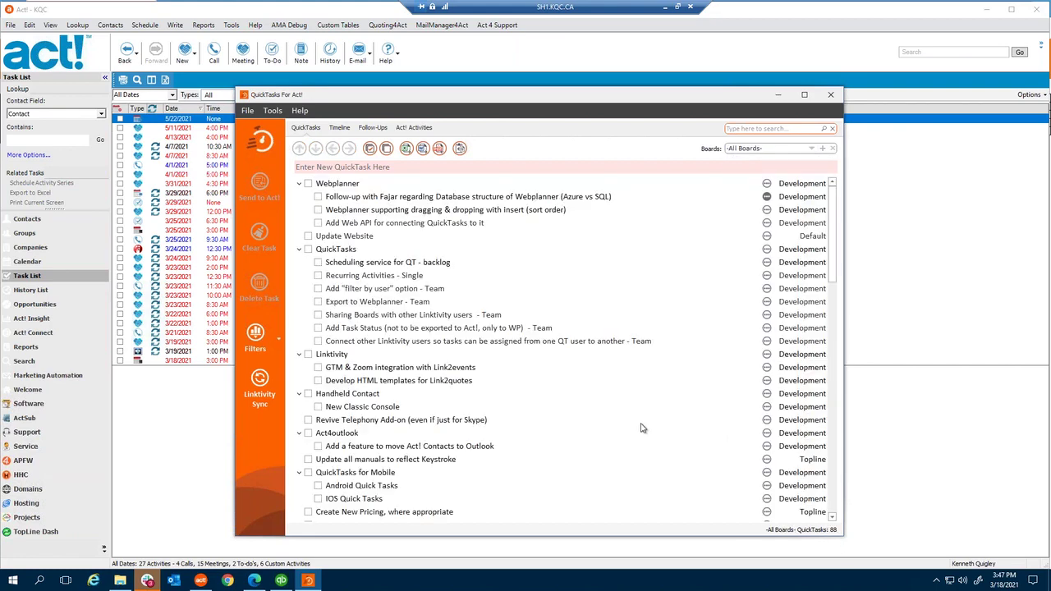
{"action": "left_click", "coordinate": [811, 149]}
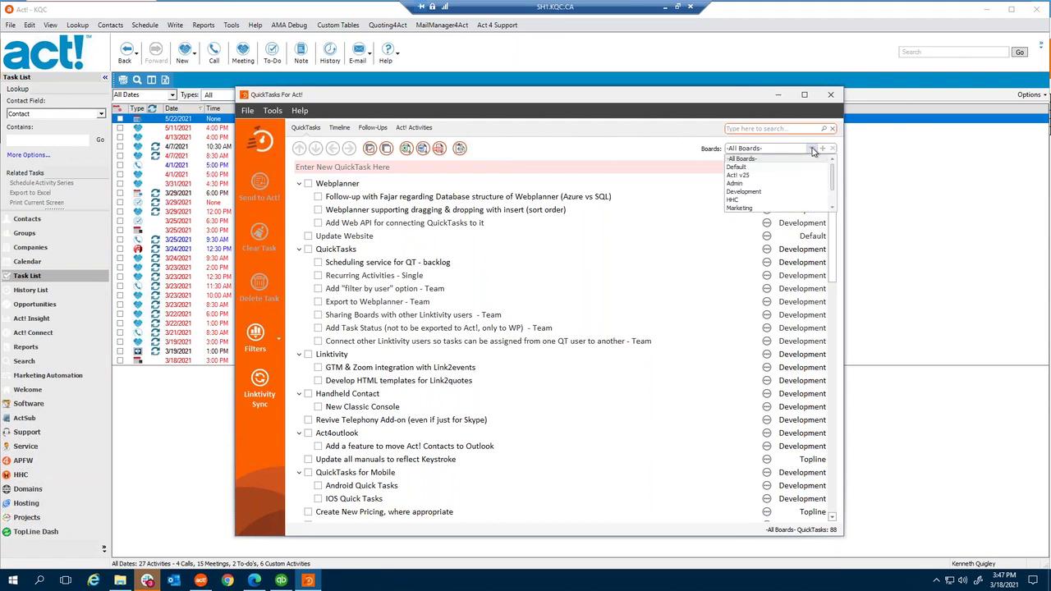
{"action": "left_click", "coordinate": [737, 167]}
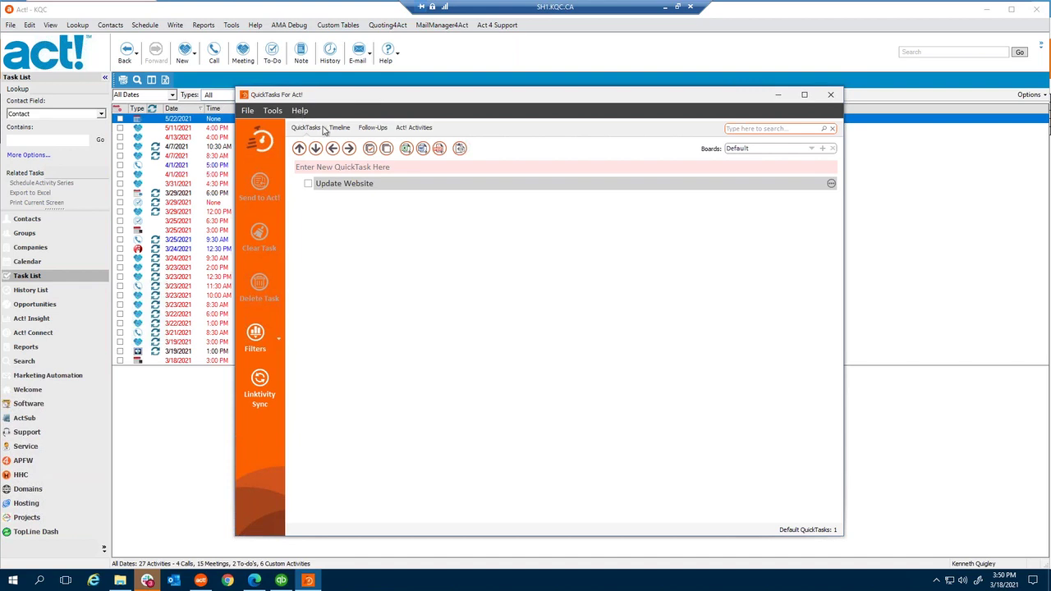
- Check for updates from the Help menu, confirming version 1.0.0.37 is current
{"action": "left_click", "coordinate": [300, 110]}
{"action": "left_click", "coordinate": [275, 162]}
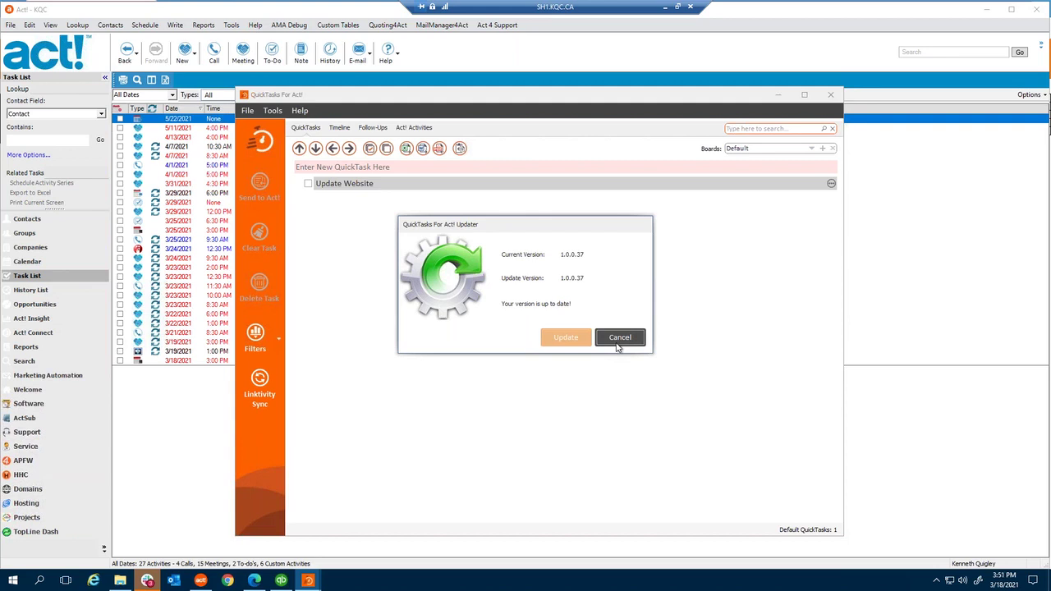
- Cancel the update check to return to the Default board and its Update Website task
{"action": "left_click", "coordinate": [619, 340]}
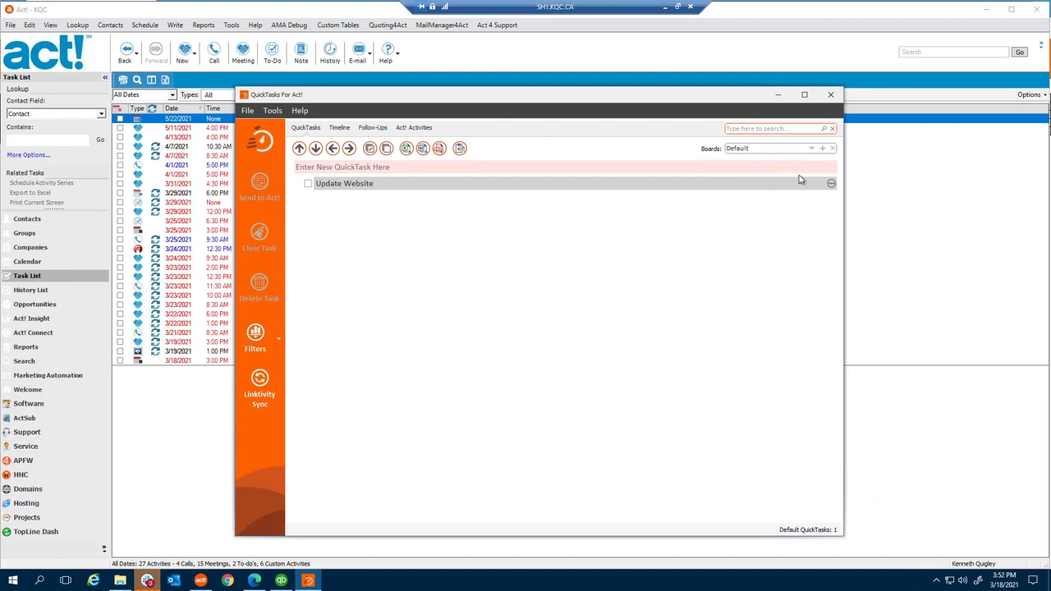
{"action": "left_click", "coordinate": [812, 150]}
{"action": "left_click", "coordinate": [662, 150]}
{"action": "left_click", "coordinate": [823, 149]}
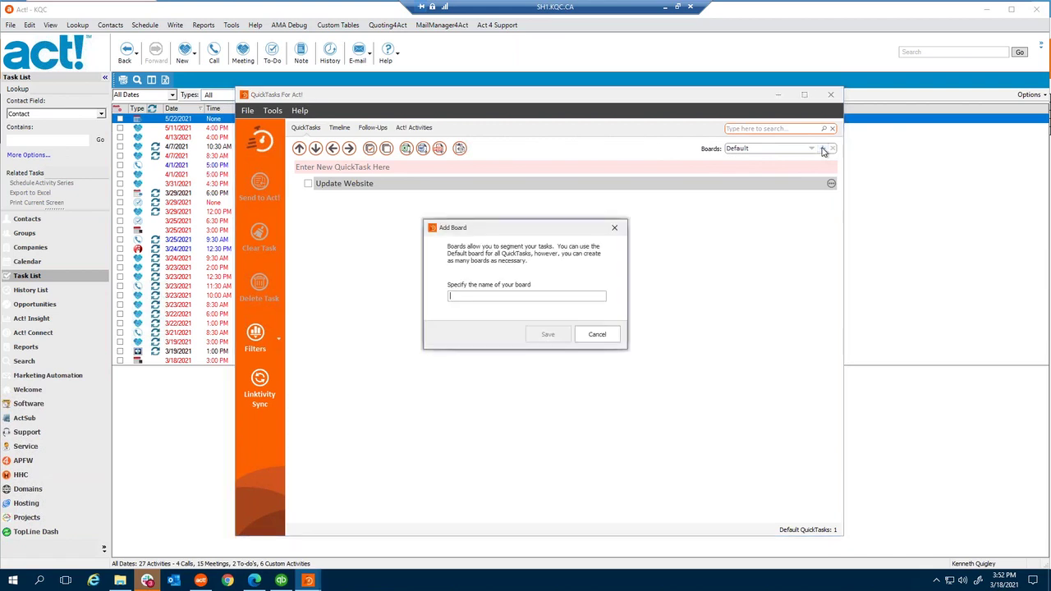
{"action": "left_click", "coordinate": [597, 336]}
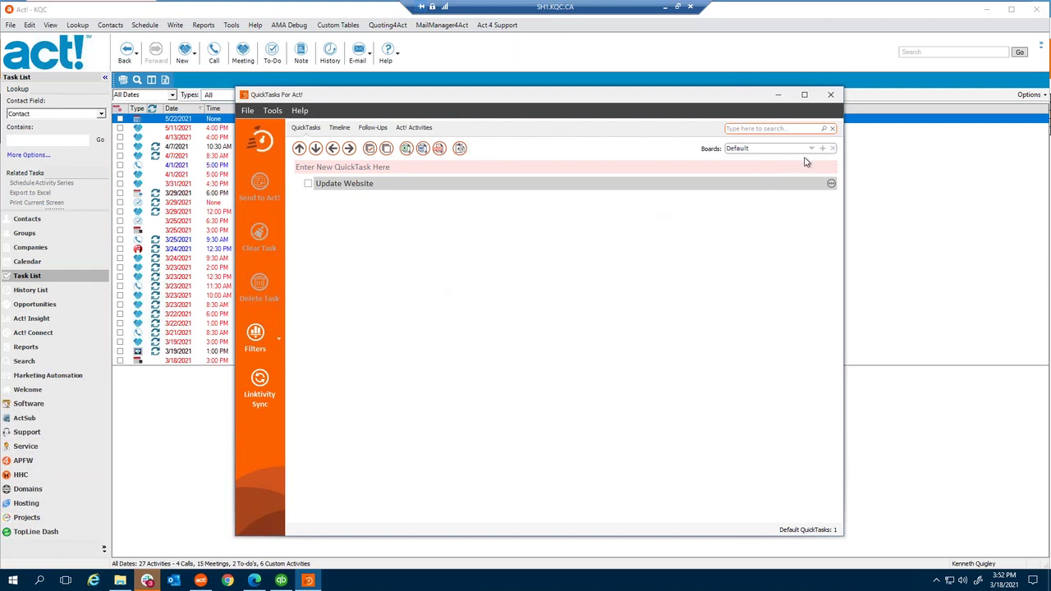
{"action": "left_click", "coordinate": [308, 184]}
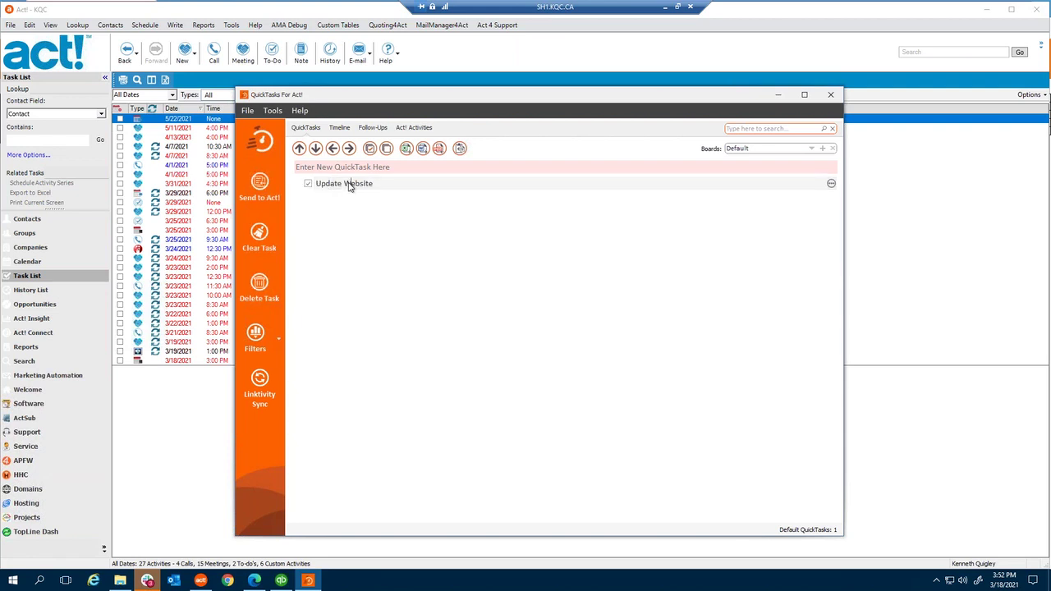
- Transfer the checked Update Website task from the Default board to the Websites board
{"action": "right_click", "coordinate": [349, 186]}
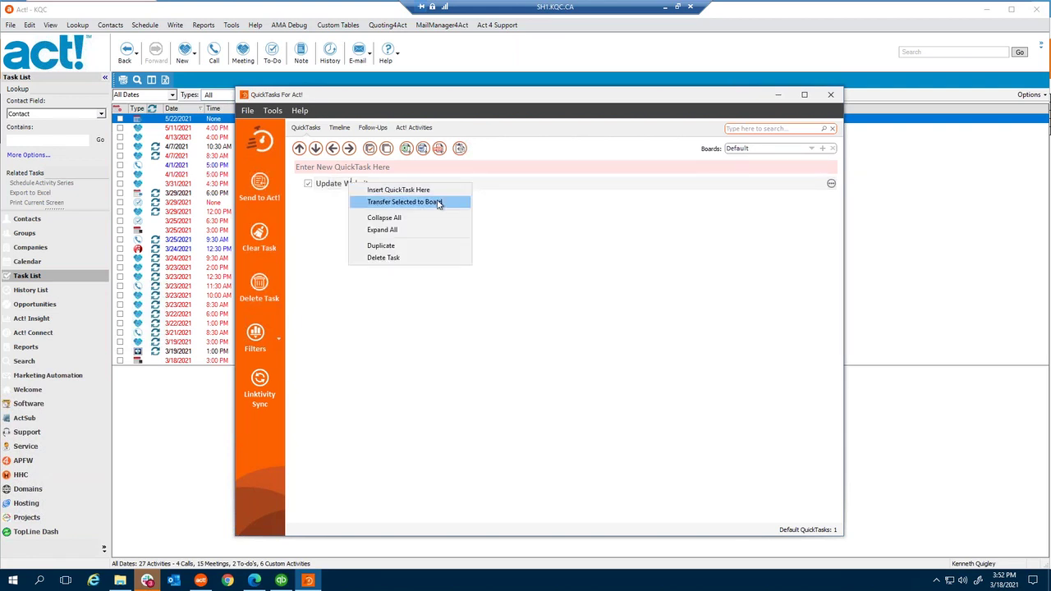
{"action": "left_click", "coordinate": [438, 203]}
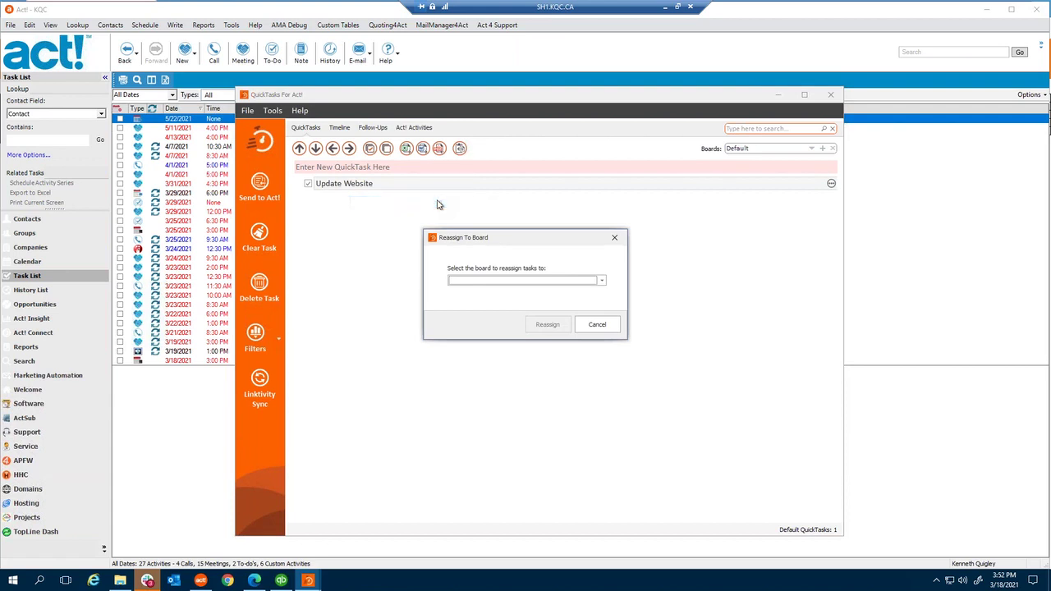
{"action": "left_click", "coordinate": [601, 283]}
{"action": "scroll", "coordinate": [496, 333], "scroll_direction": "down", "scroll_amount": 1}
{"action": "left_click", "coordinate": [480, 354]}
{"action": "left_click", "coordinate": [549, 326]}
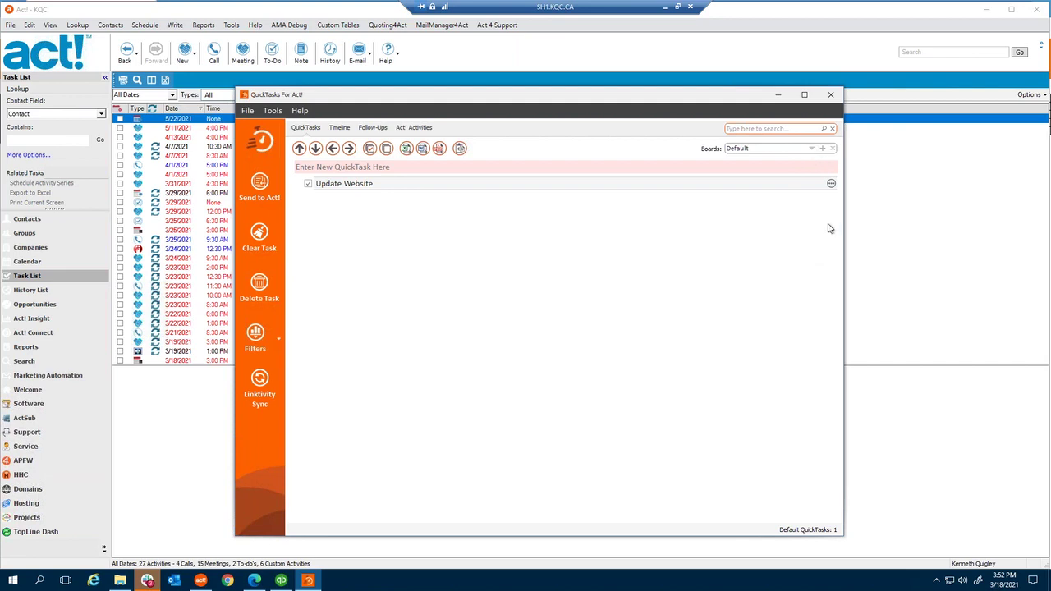
- Switch the board selector from Default to Development, showing its 25 grouped tasks
{"action": "left_click", "coordinate": [813, 152]}
{"action": "left_click", "coordinate": [579, 158]}
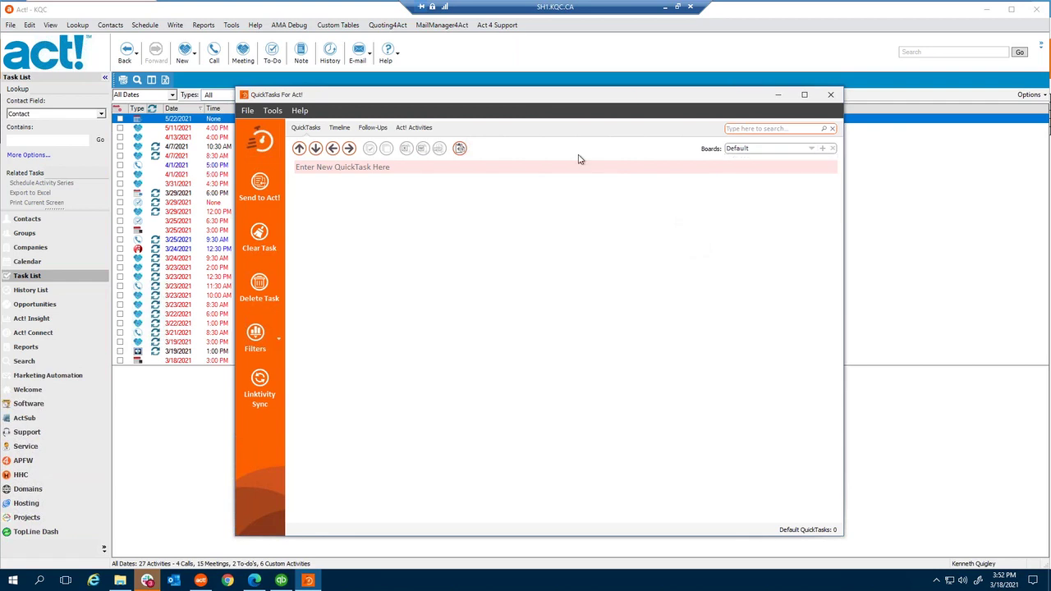
{"action": "left_click", "coordinate": [813, 149]}
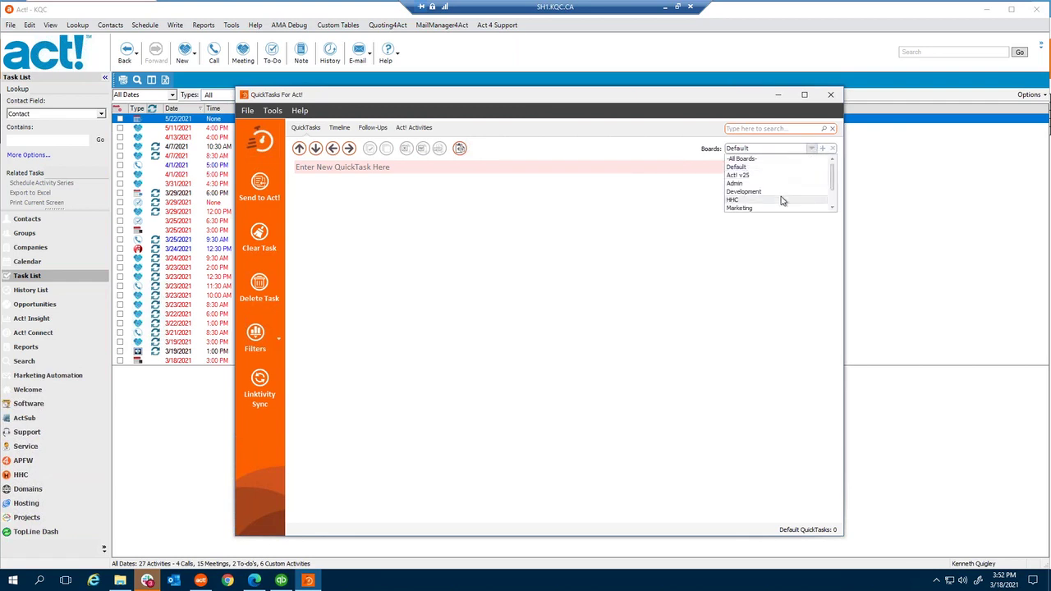
{"action": "scroll", "coordinate": [781, 200], "scroll_direction": "down", "scroll_amount": 2}
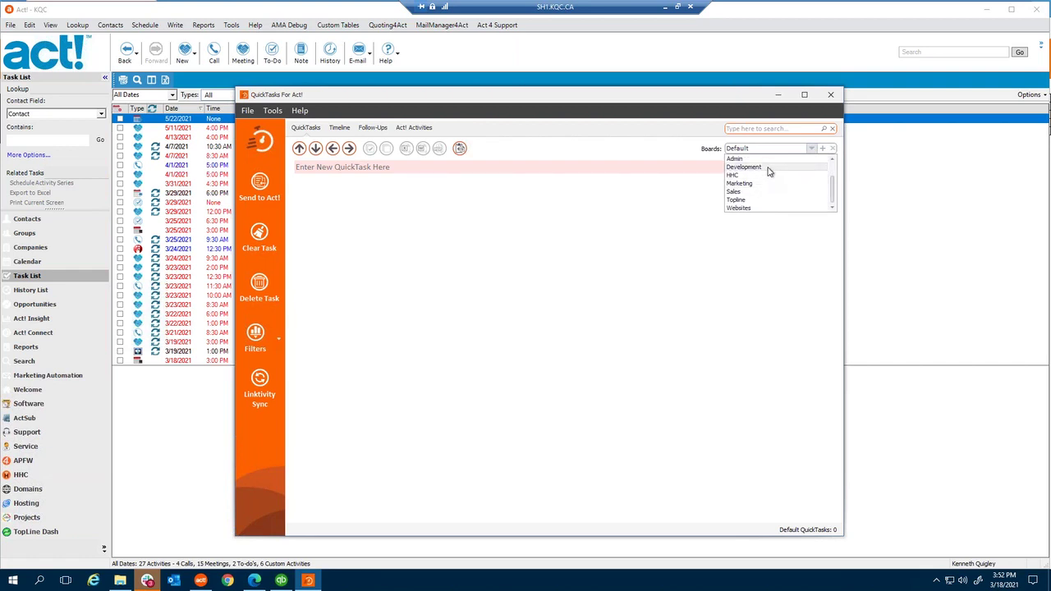
{"action": "left_click", "coordinate": [769, 168]}
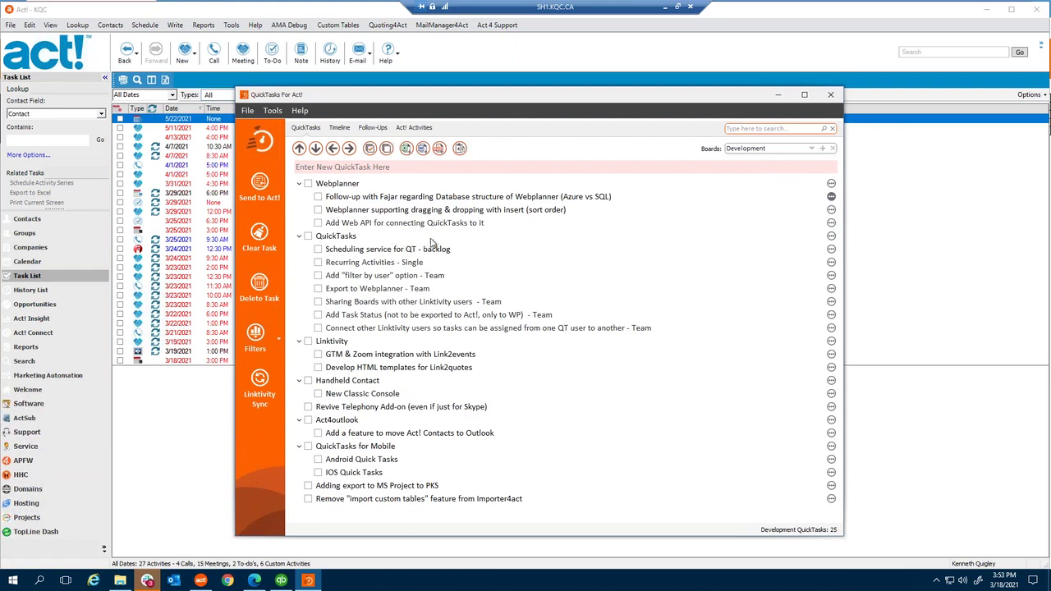
{"action": "left_click", "coordinate": [359, 184]}
{"action": "right_click", "coordinate": [387, 185]}
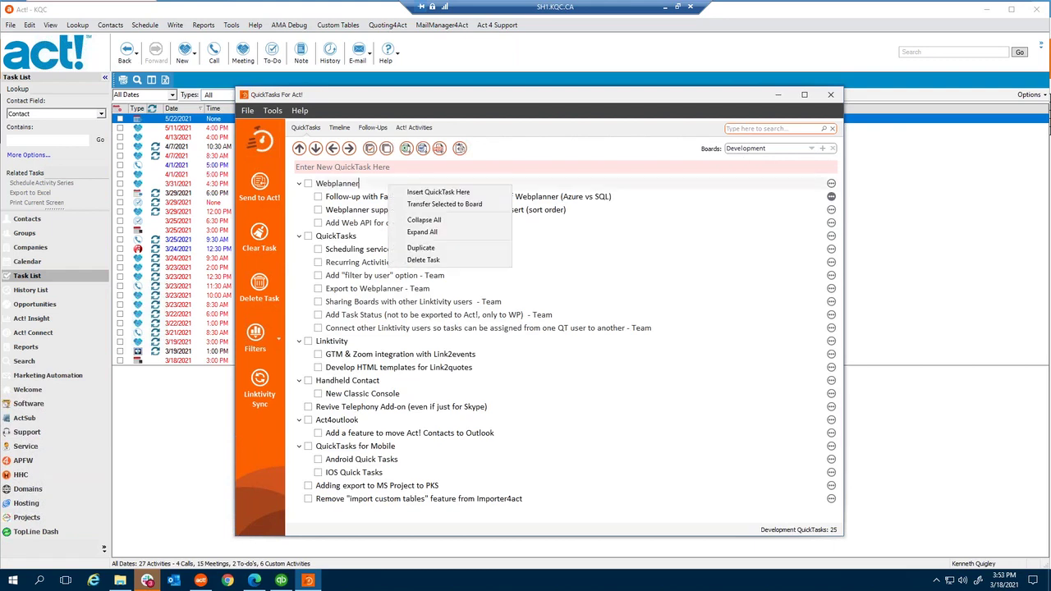
{"action": "left_click", "coordinate": [447, 220]}
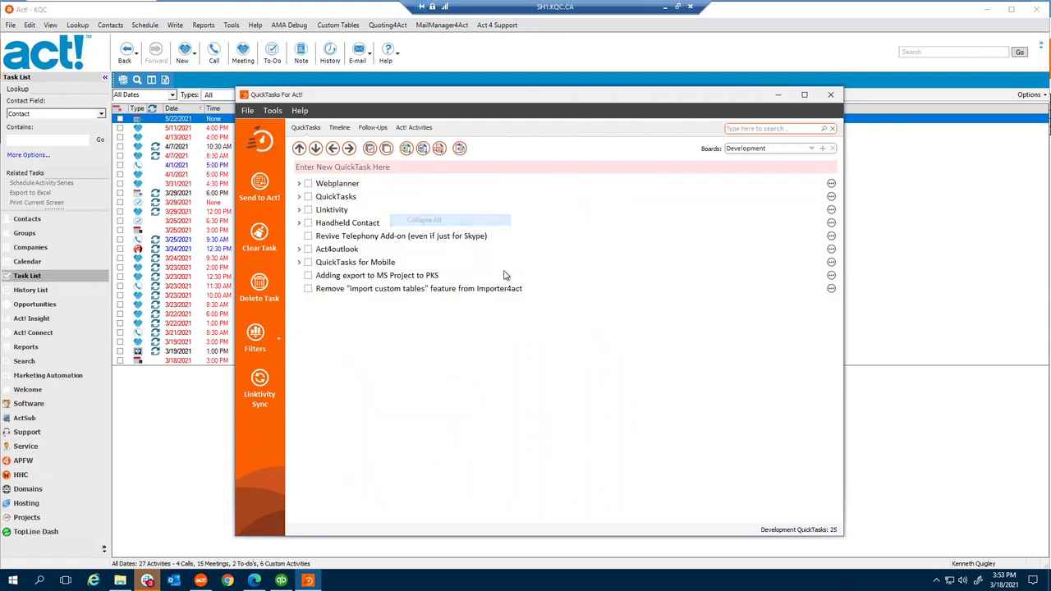
{"action": "right_click", "coordinate": [377, 185]}
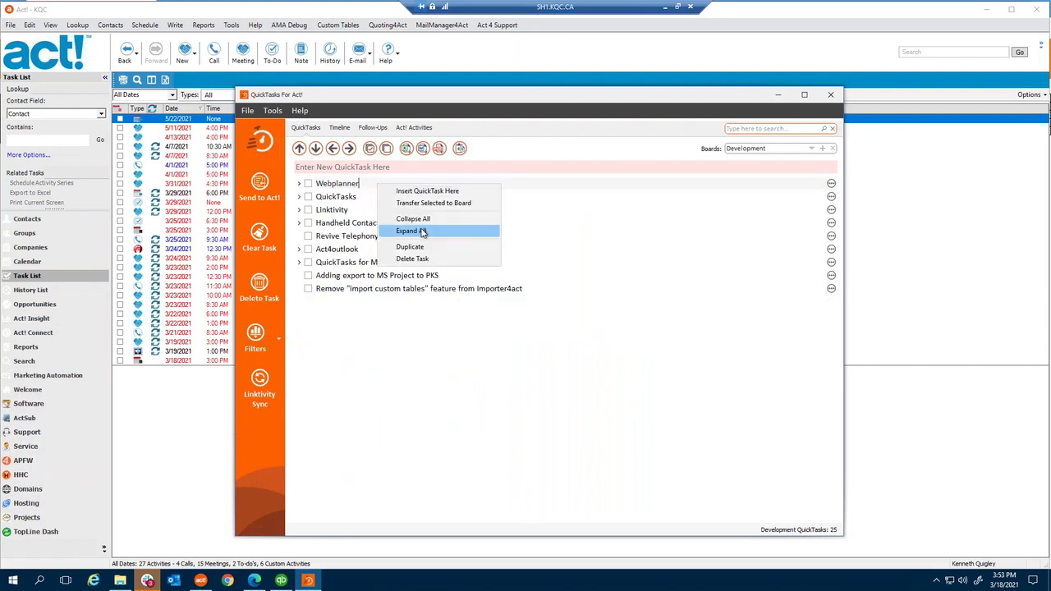
{"action": "left_click", "coordinate": [423, 232]}
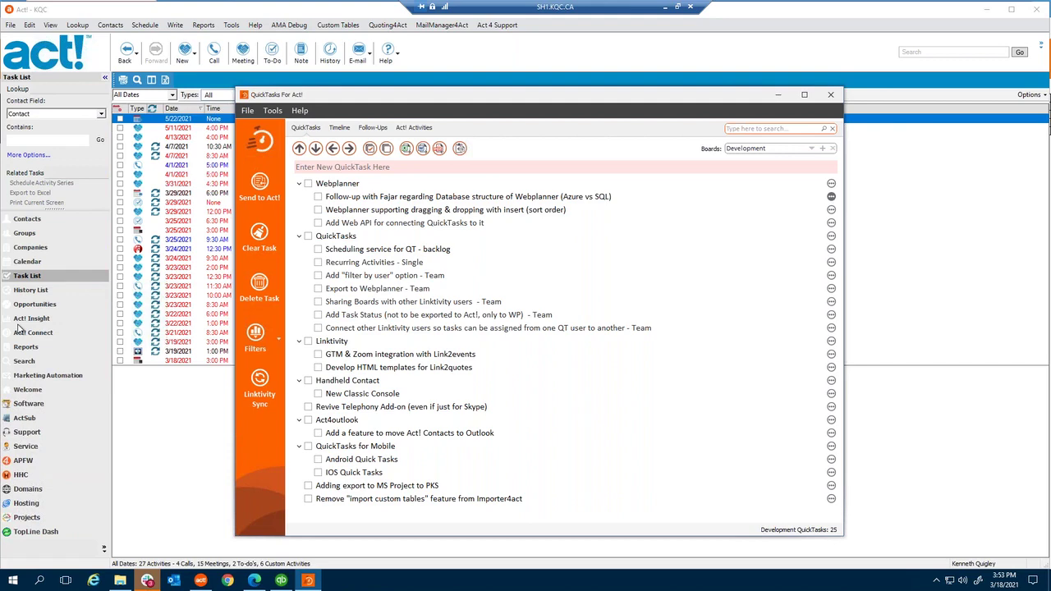
- Minimize both Act! windows and bring up the QuickTasks for Act! shop page
{"action": "left_click", "coordinate": [665, 6]}
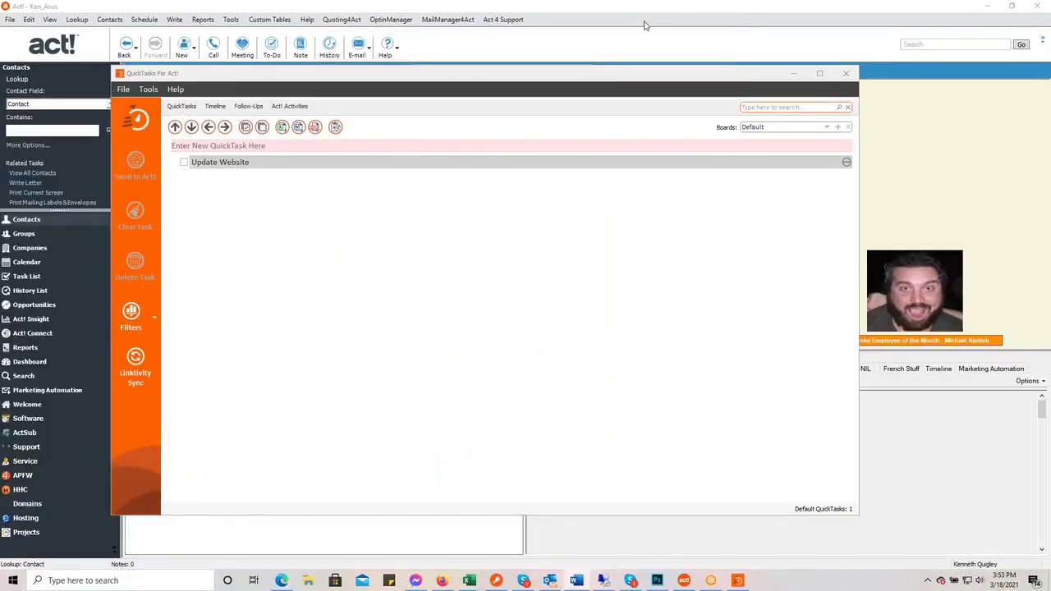
{"action": "left_click", "coordinate": [991, 8]}
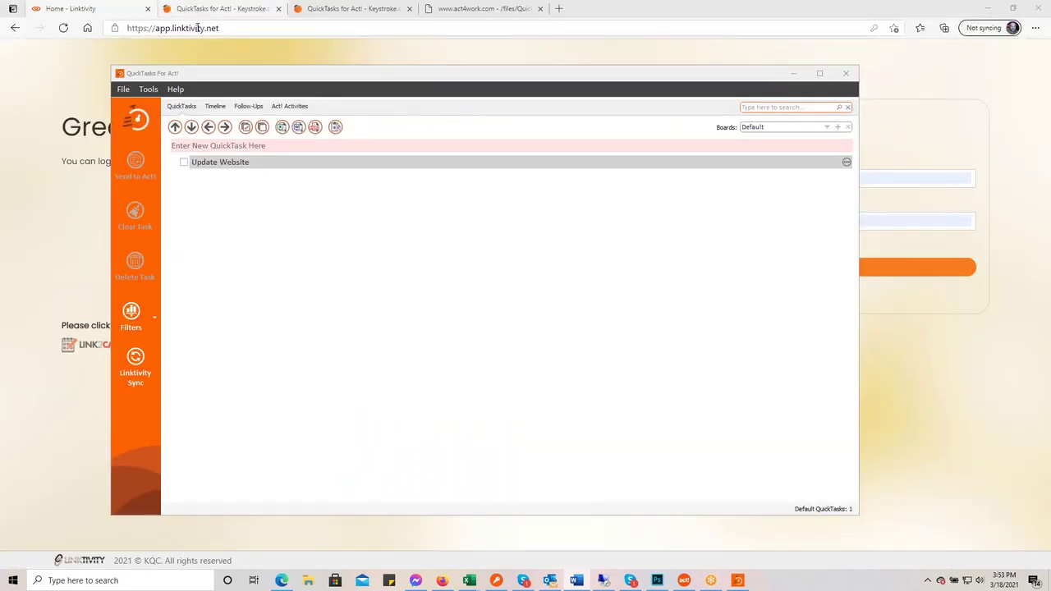
{"action": "left_click", "coordinate": [230, 10]}
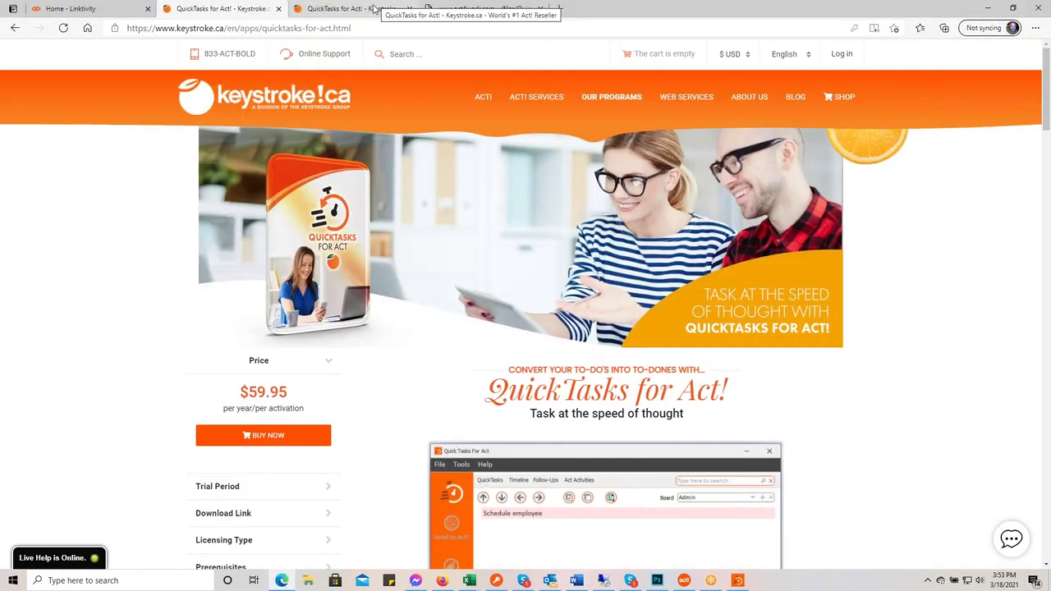
{"action": "left_click", "coordinate": [374, 9]}
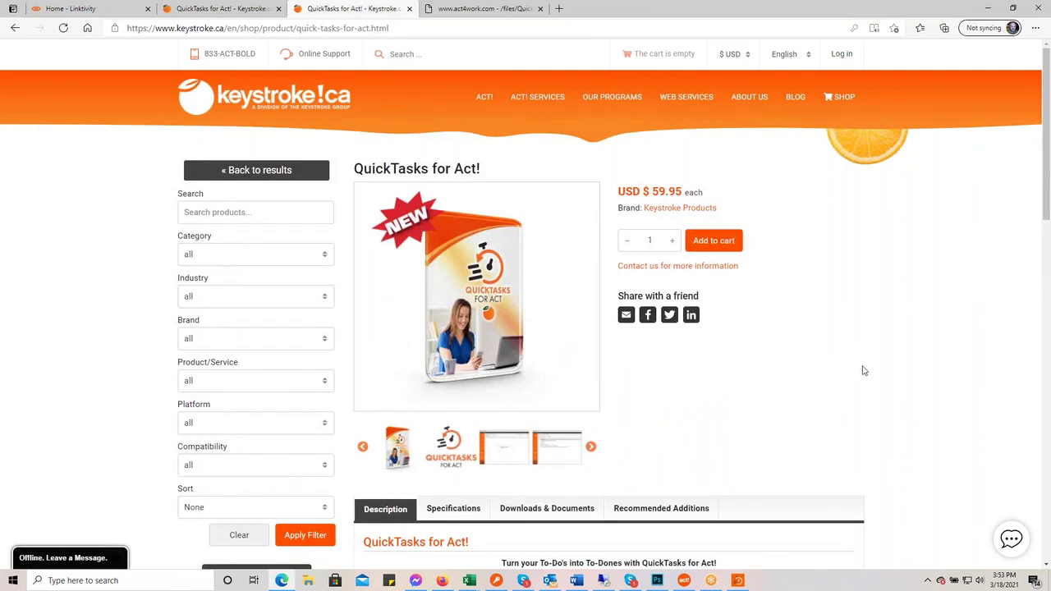
- Show the price in $ CAD (80.66), then return to the QuickTasks window
{"action": "left_click", "coordinate": [747, 58]}
{"action": "left_click", "coordinate": [728, 96]}
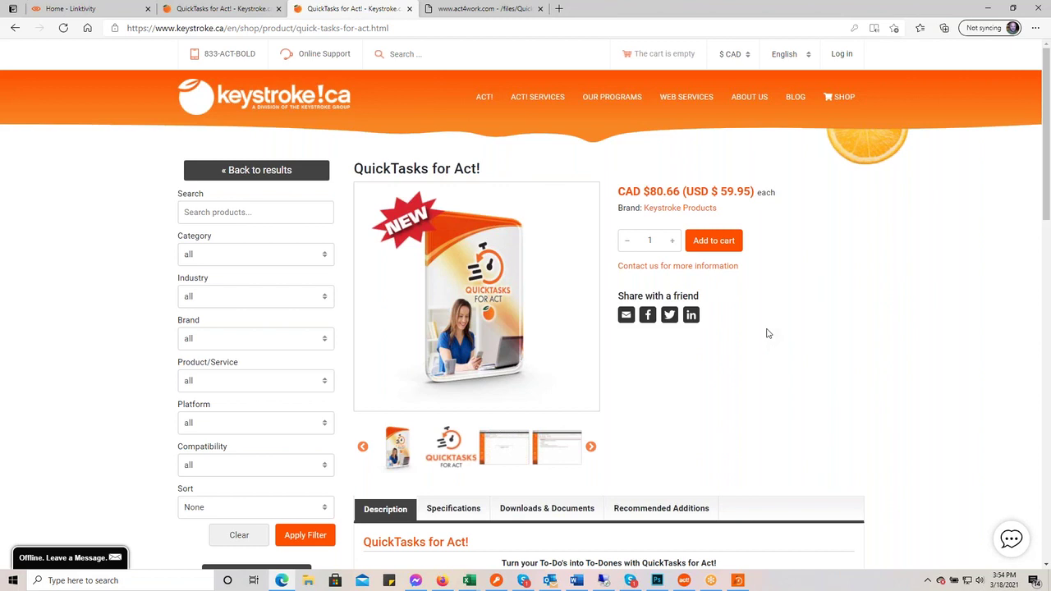
{"action": "left_click", "coordinate": [740, 582]}
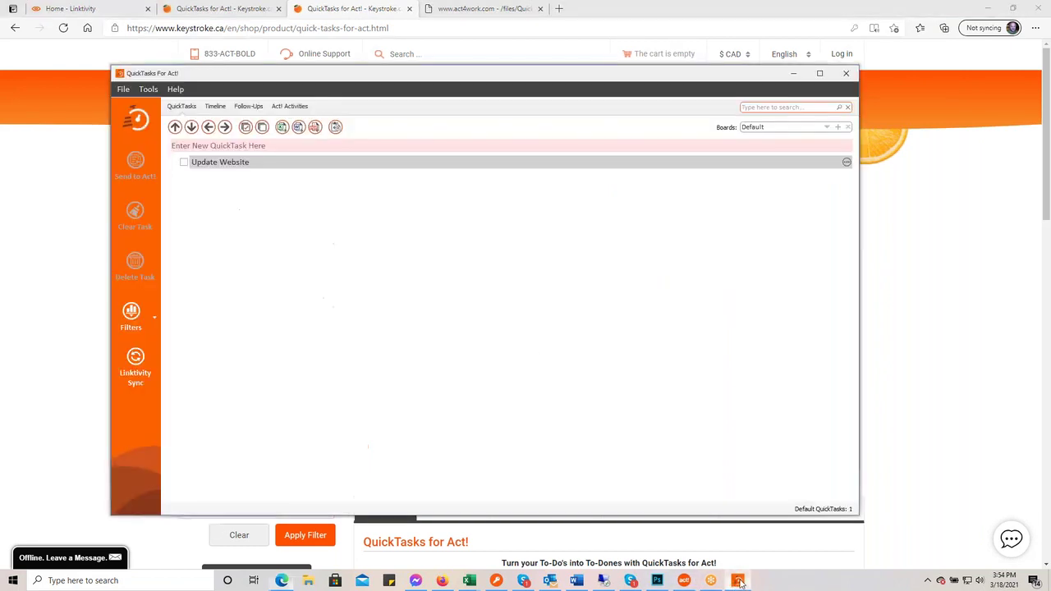
{"action": "left_click", "coordinate": [149, 90]}
{"action": "left_click", "coordinate": [151, 90]}
{"action": "left_click", "coordinate": [151, 91]}
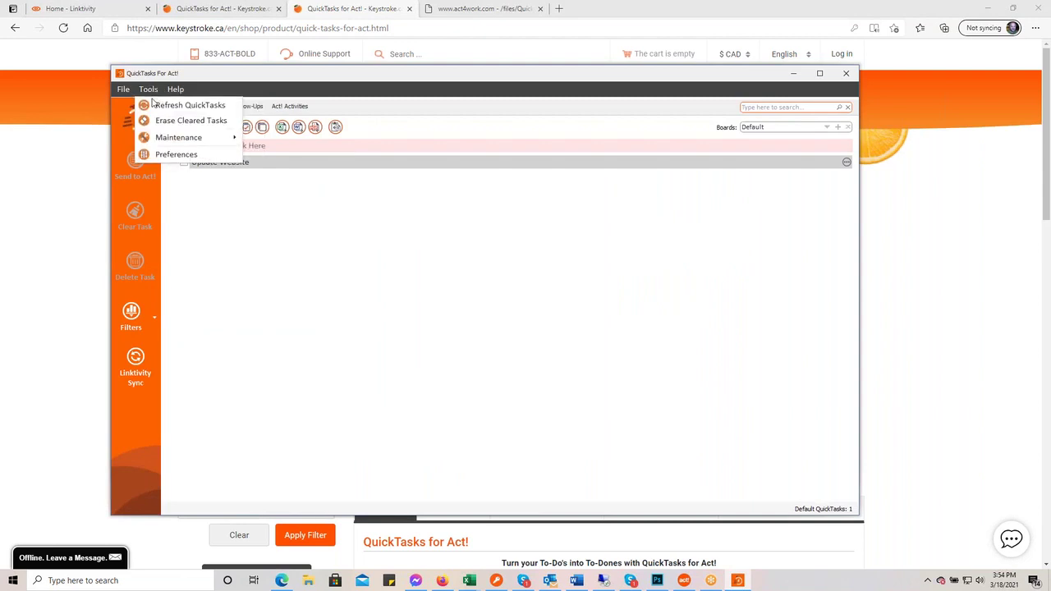
{"action": "left_click", "coordinate": [176, 155]}
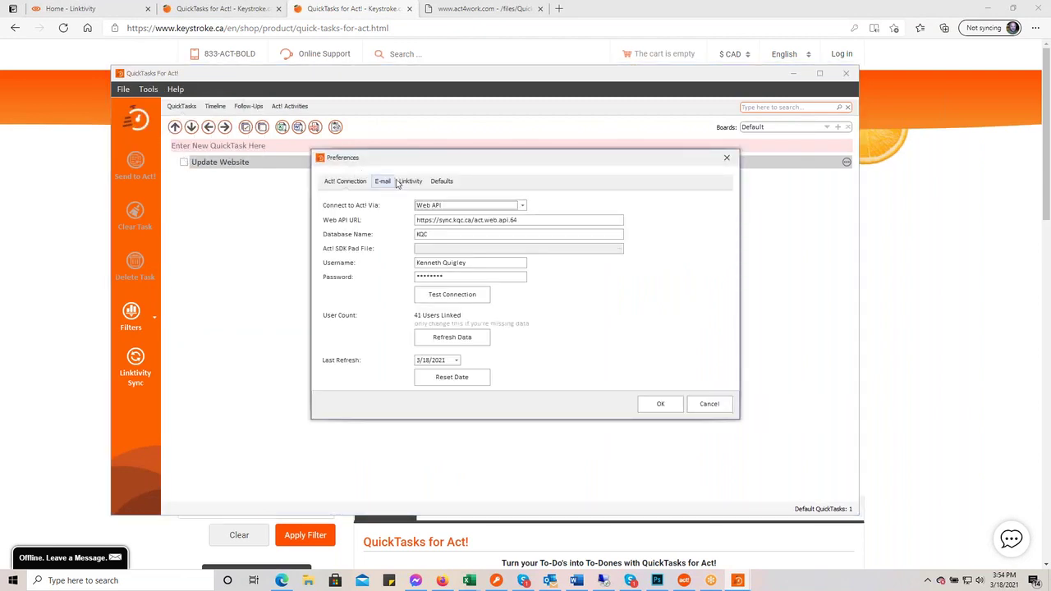
{"action": "left_click", "coordinate": [441, 181]}
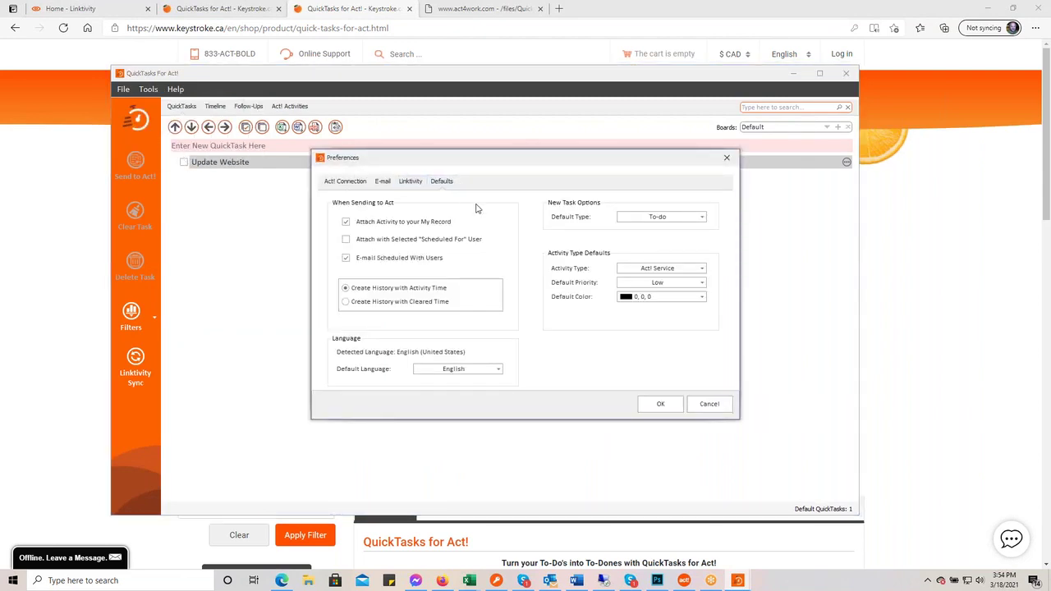
{"action": "left_click", "coordinate": [703, 218]}
{"action": "scroll", "coordinate": [700, 260], "scroll_direction": "down", "scroll_amount": 3}
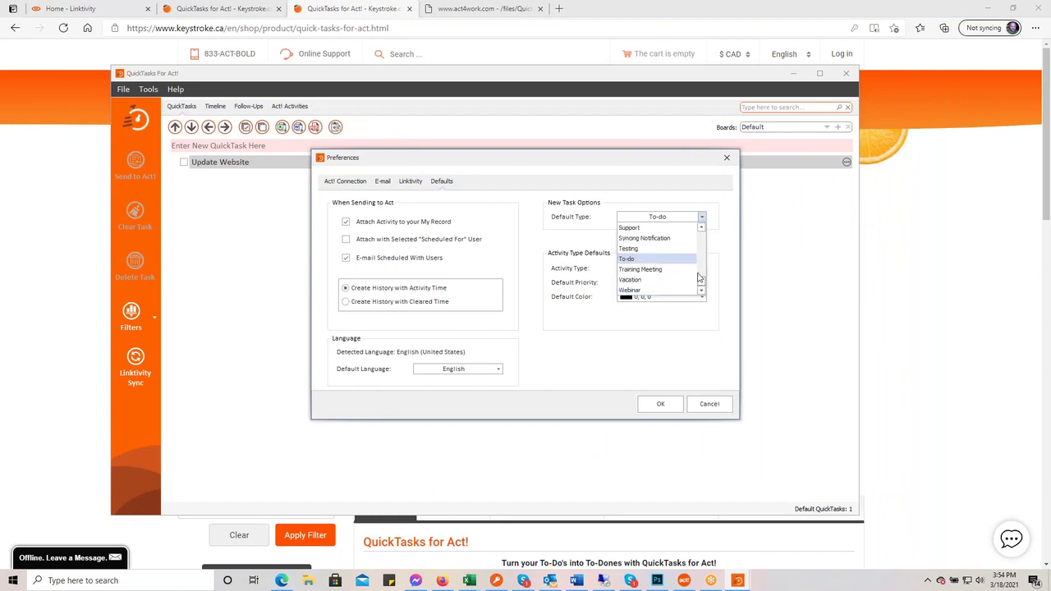
{"action": "left_click", "coordinate": [604, 190]}
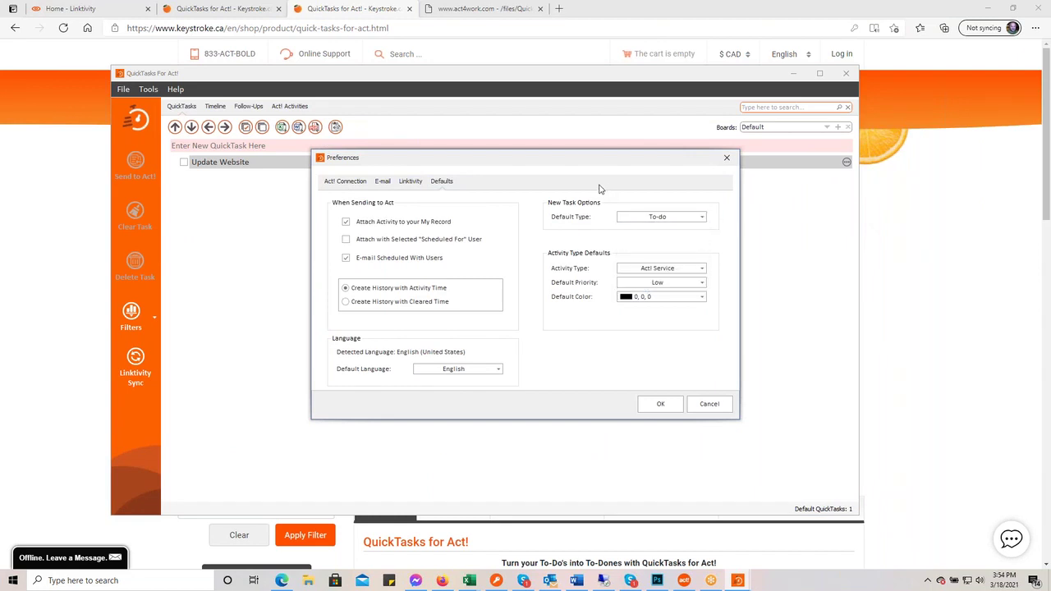
{"action": "left_click", "coordinate": [704, 405]}
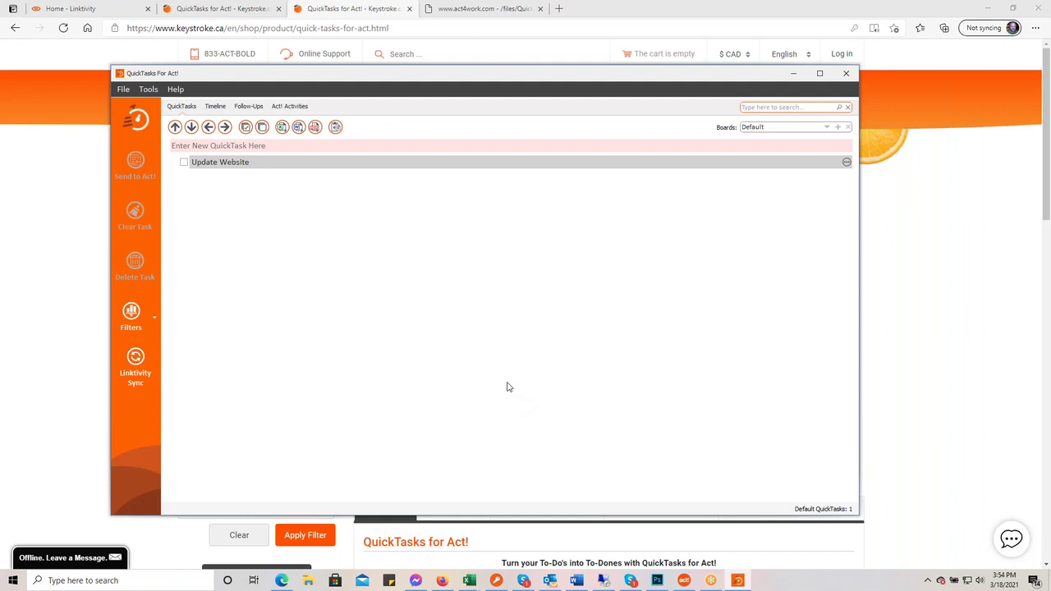
{"action": "left_click", "coordinate": [152, 90]}
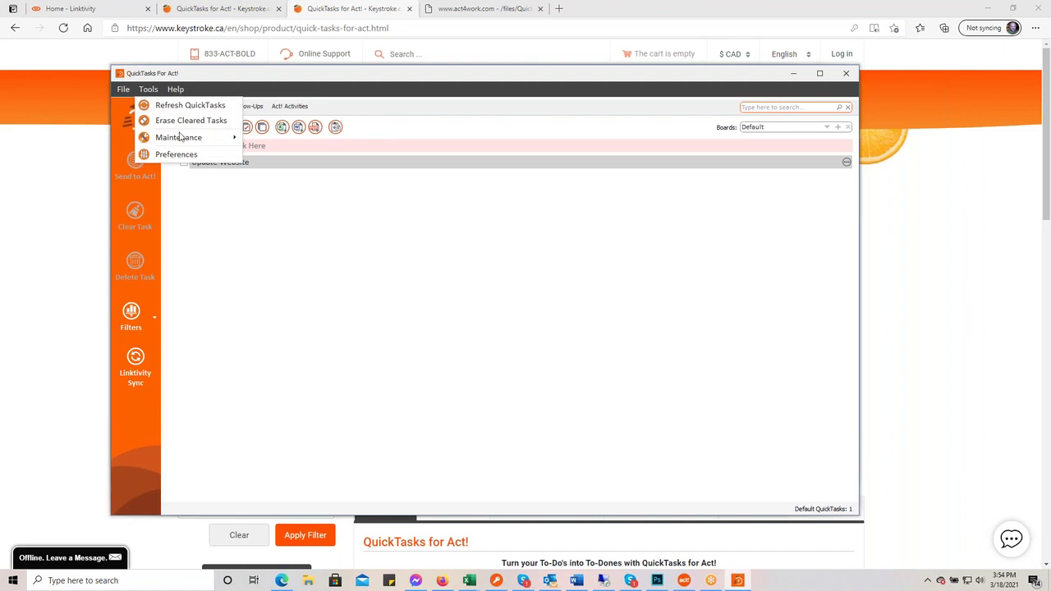
{"action": "mouse_move", "coordinate": [182, 141]}
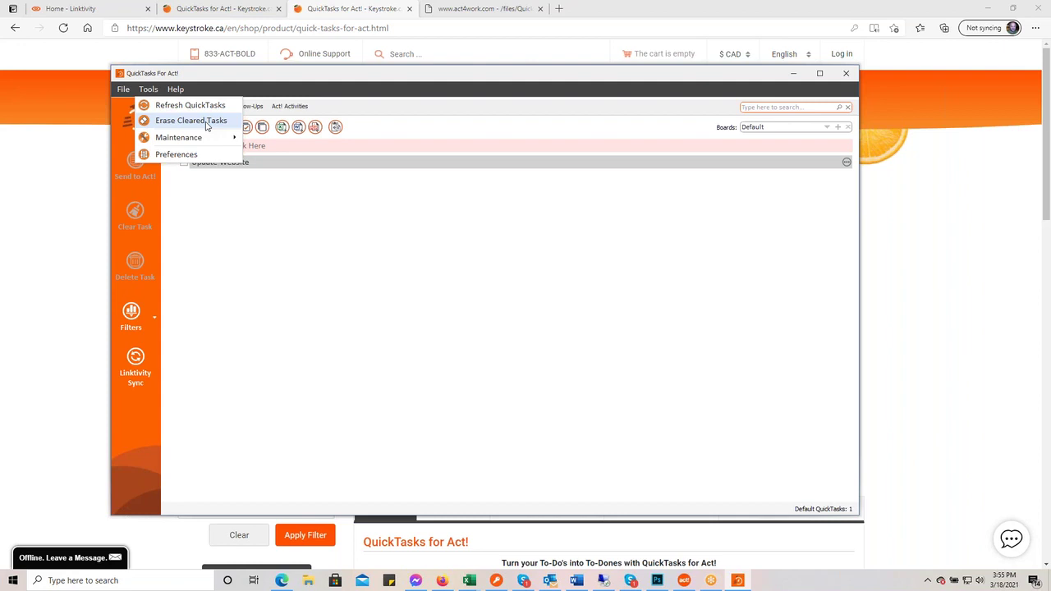
{"action": "left_click", "coordinate": [191, 121]}
{"action": "left_click", "coordinate": [123, 89]}
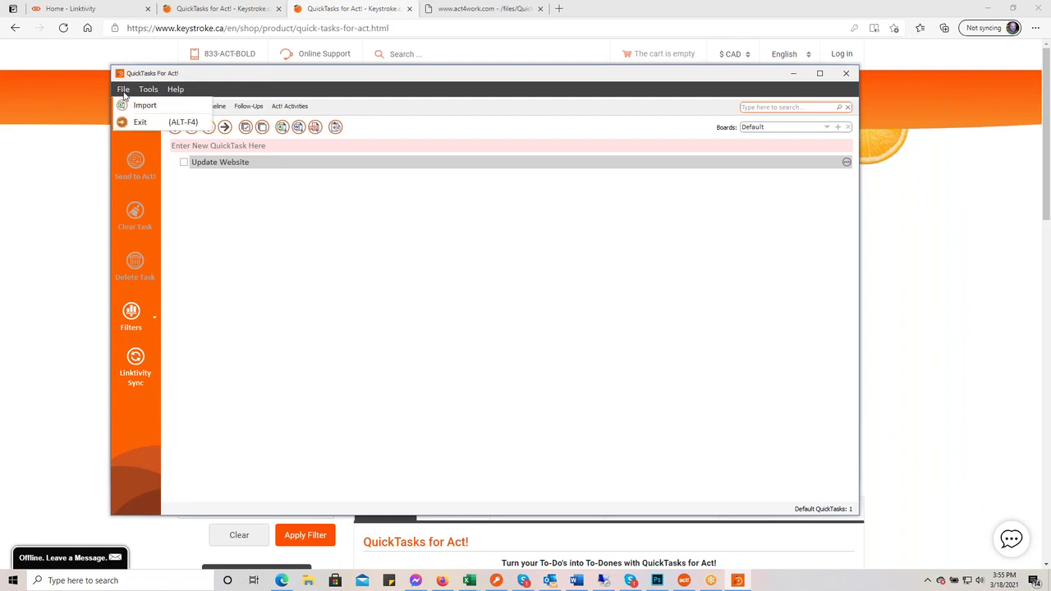
{"action": "mouse_move", "coordinate": [176, 89]}
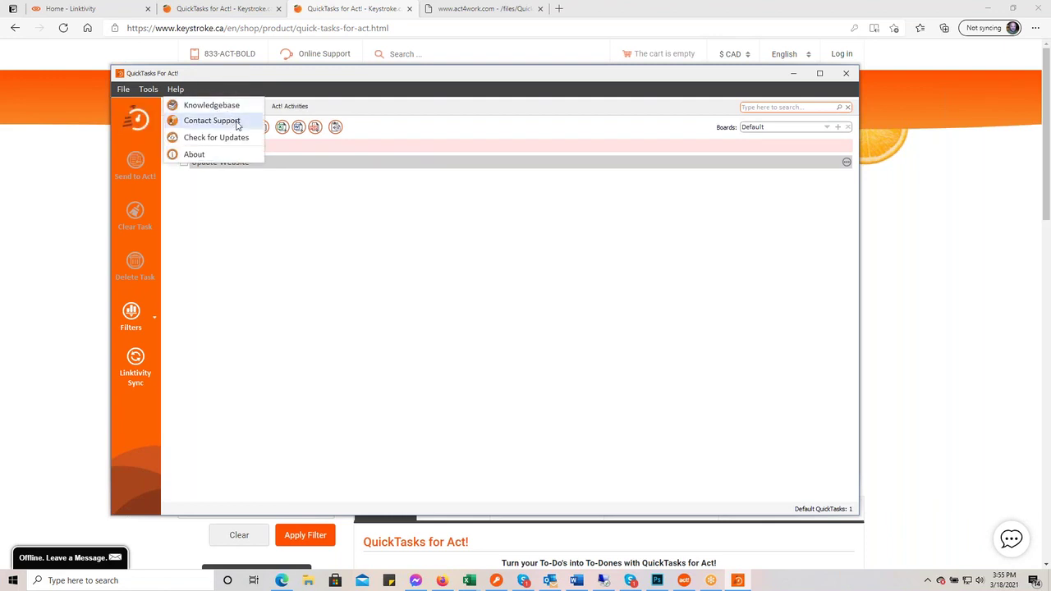
{"action": "left_click", "coordinate": [195, 154]}
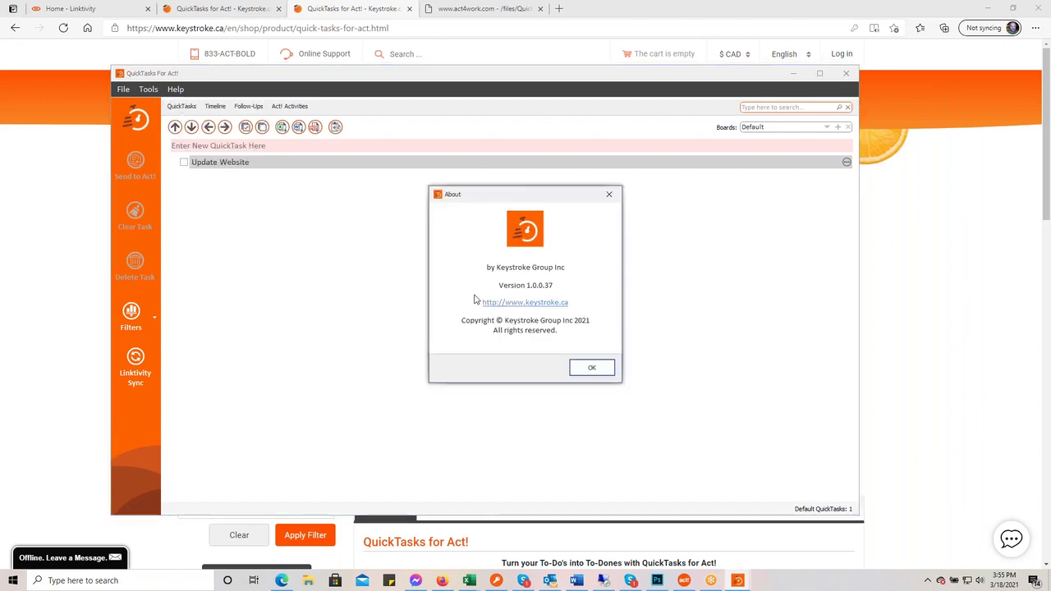
{"action": "left_click", "coordinate": [585, 372]}
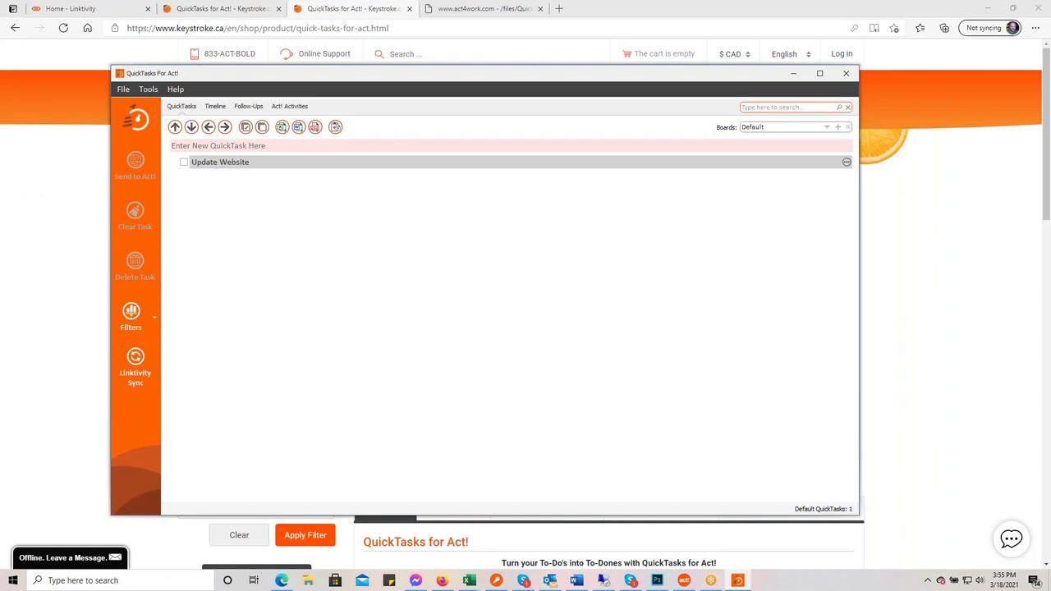
- Go to the Keystroke home page and dismiss the QuickTasks promotional popup
{"action": "left_click", "coordinate": [928, 239]}
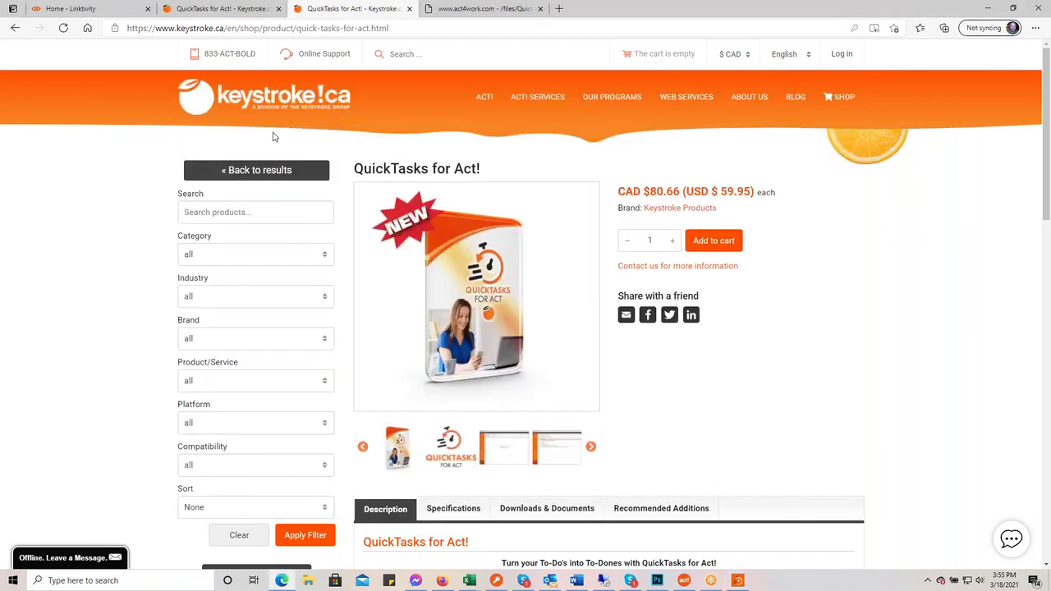
{"action": "left_click", "coordinate": [256, 90]}
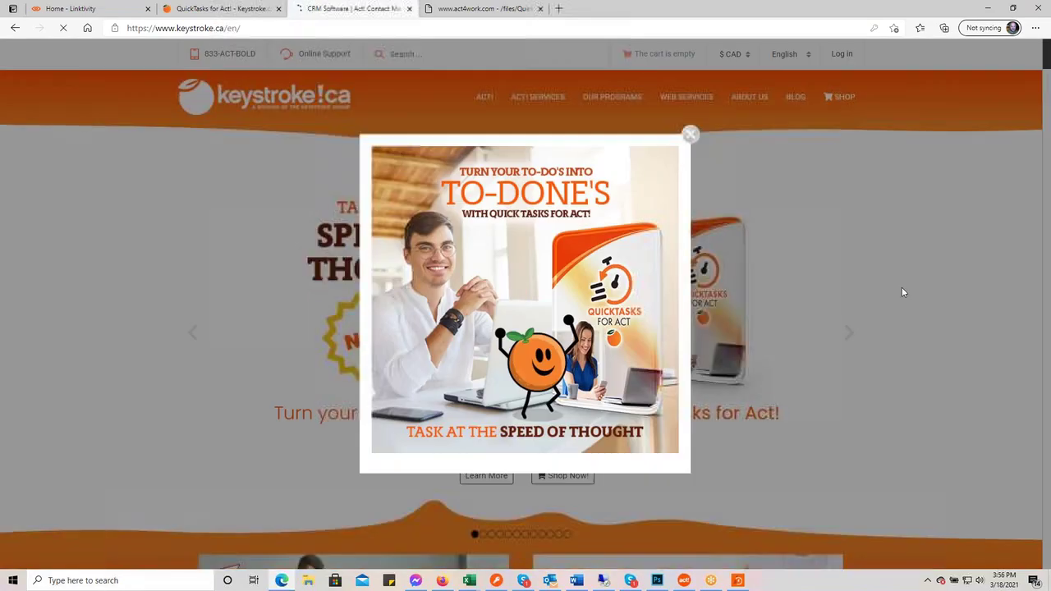
{"action": "left_click", "coordinate": [690, 134]}
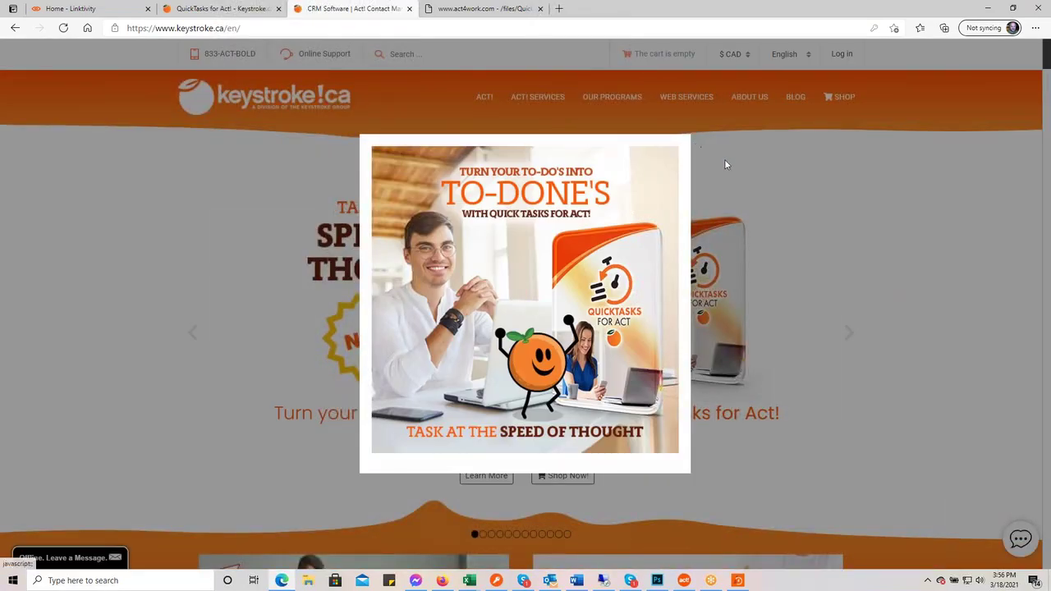
{"action": "scroll", "coordinate": [915, 304], "scroll_direction": "down", "scroll_amount": 15}
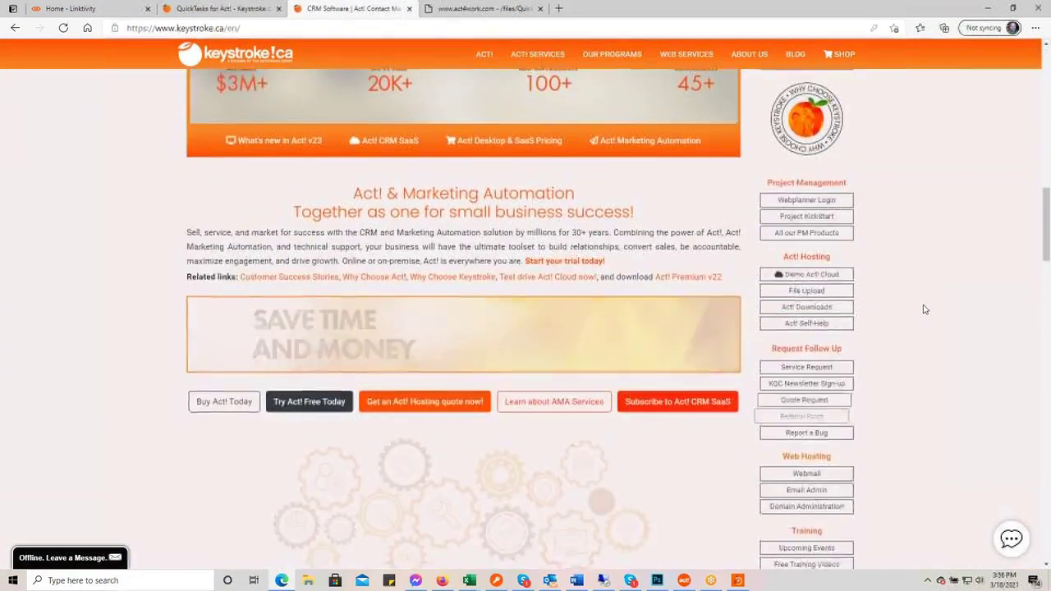
{"action": "scroll", "coordinate": [894, 331], "scroll_direction": "up", "scroll_amount": 3}
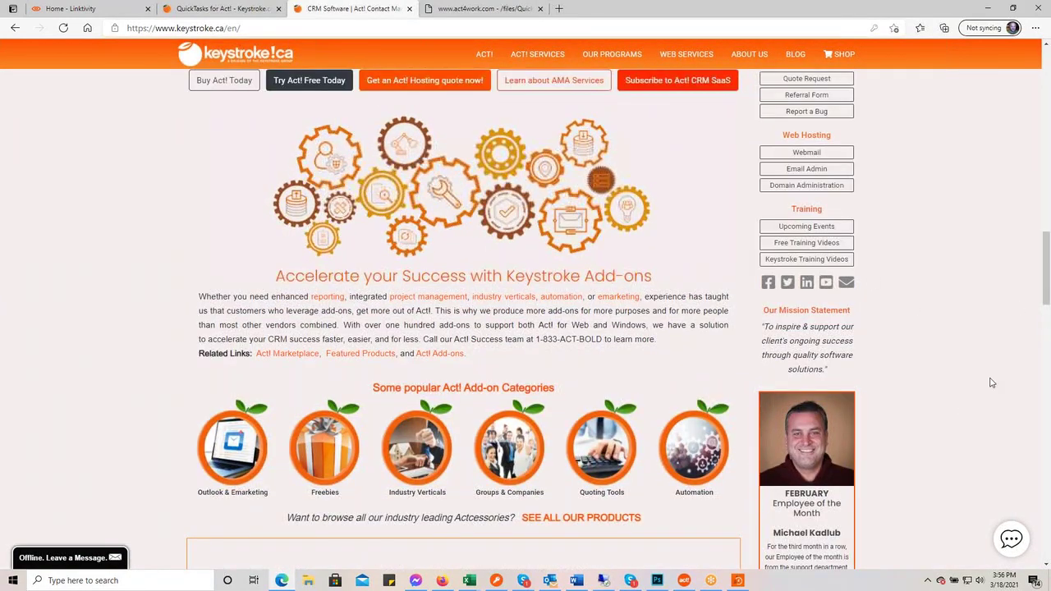
- Open Keystroke Training Videos and display the Keystroke Product Videos list
{"action": "left_click", "coordinate": [809, 259]}
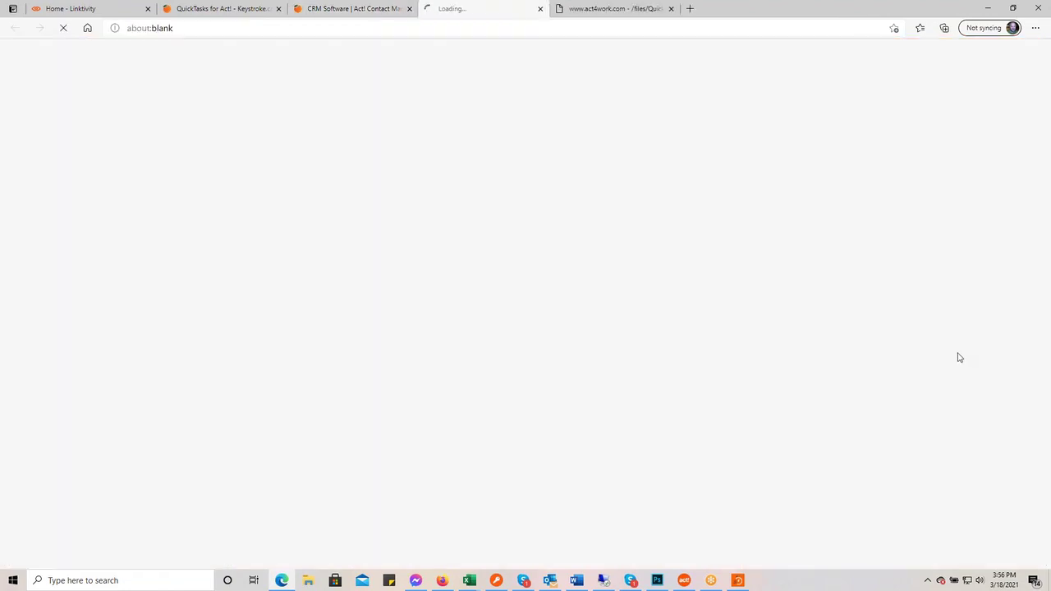
{"action": "scroll", "coordinate": [903, 353], "scroll_direction": "down", "scroll_amount": 5}
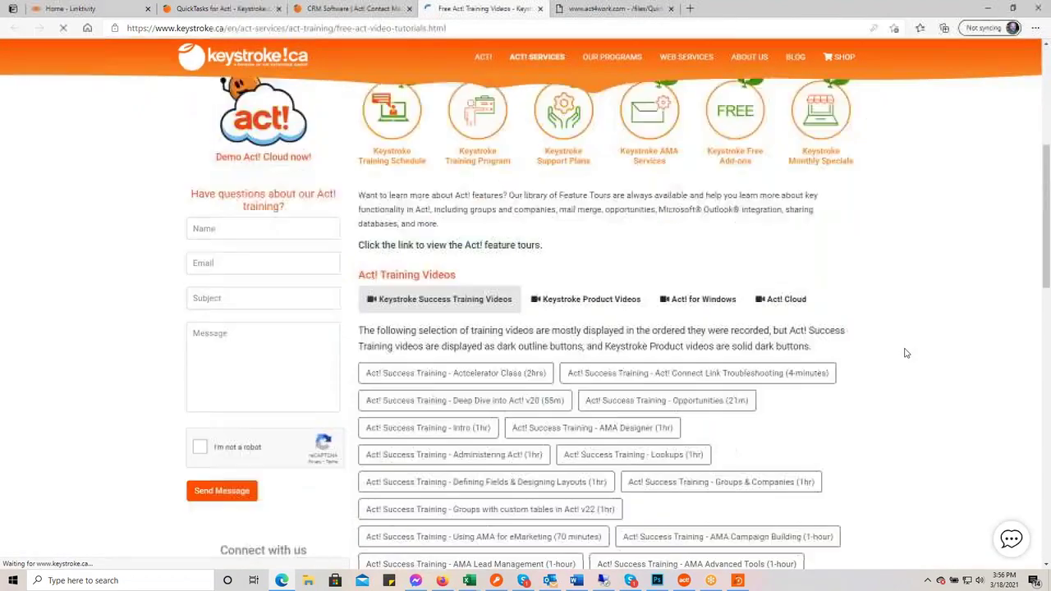
{"action": "left_click", "coordinate": [559, 206]}
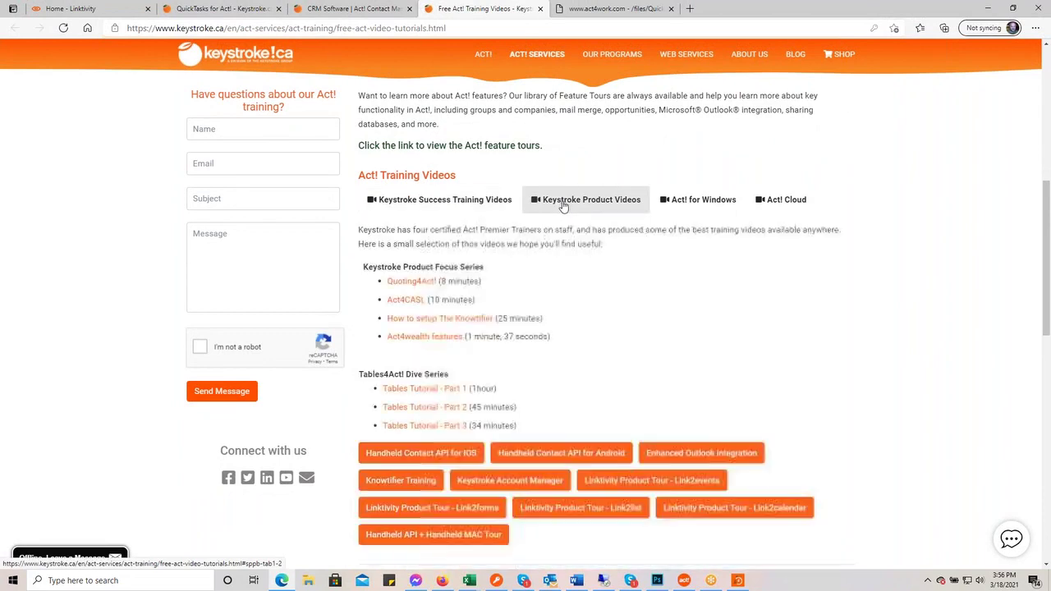
{"action": "scroll", "coordinate": [857, 353], "scroll_direction": "down", "scroll_amount": 1}
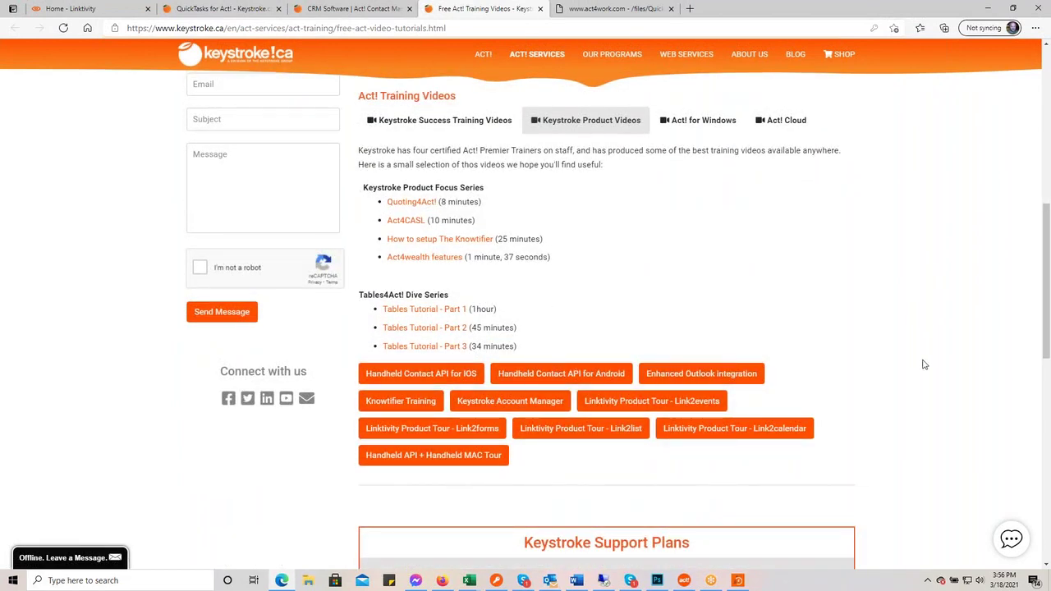